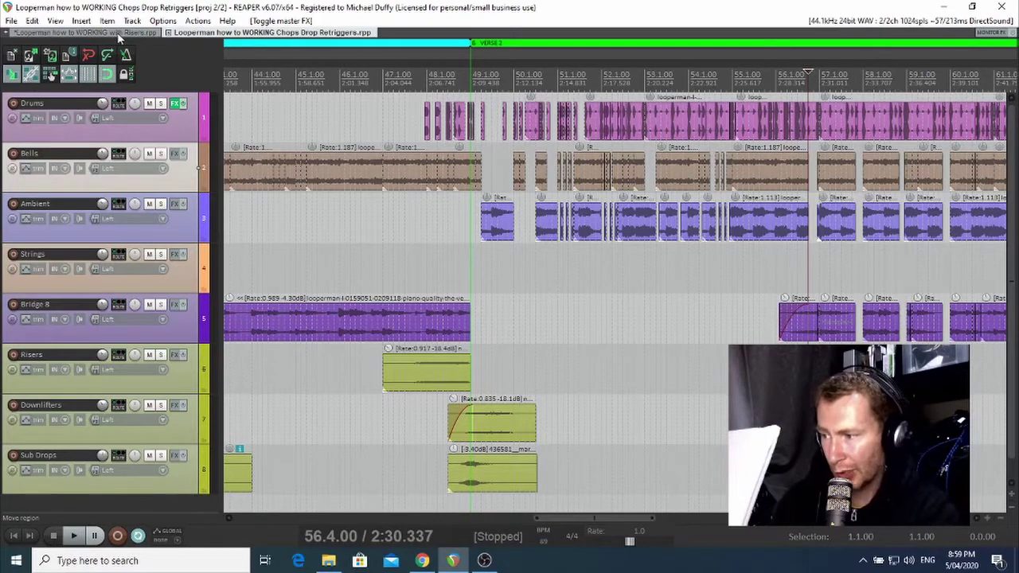
Compare the arrangement in the Risers project with the one in the Chops Drop Retriggers project
{"action": "left_click", "coordinate": [126, 33]}
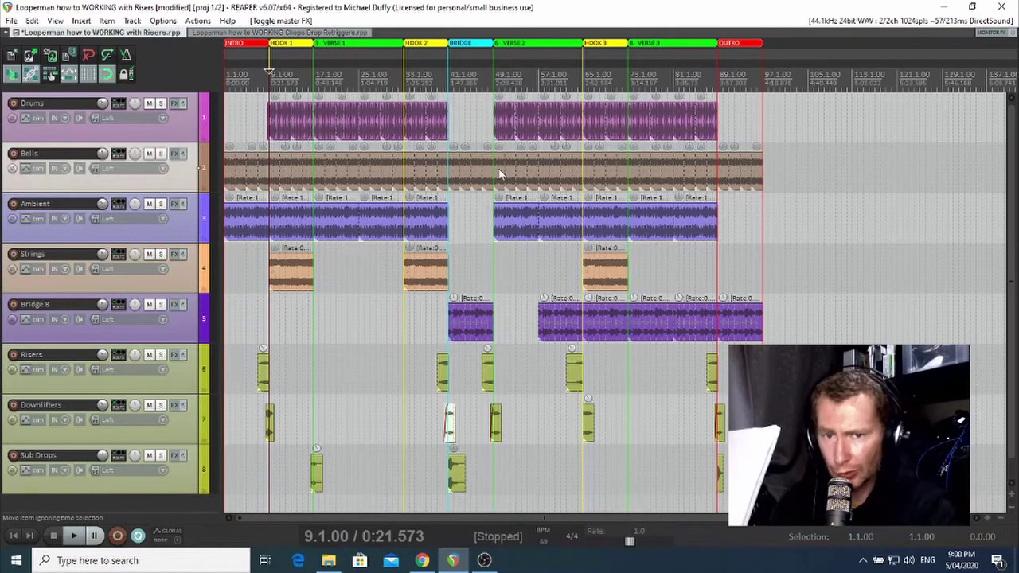
{"action": "left_click", "coordinate": [285, 34]}
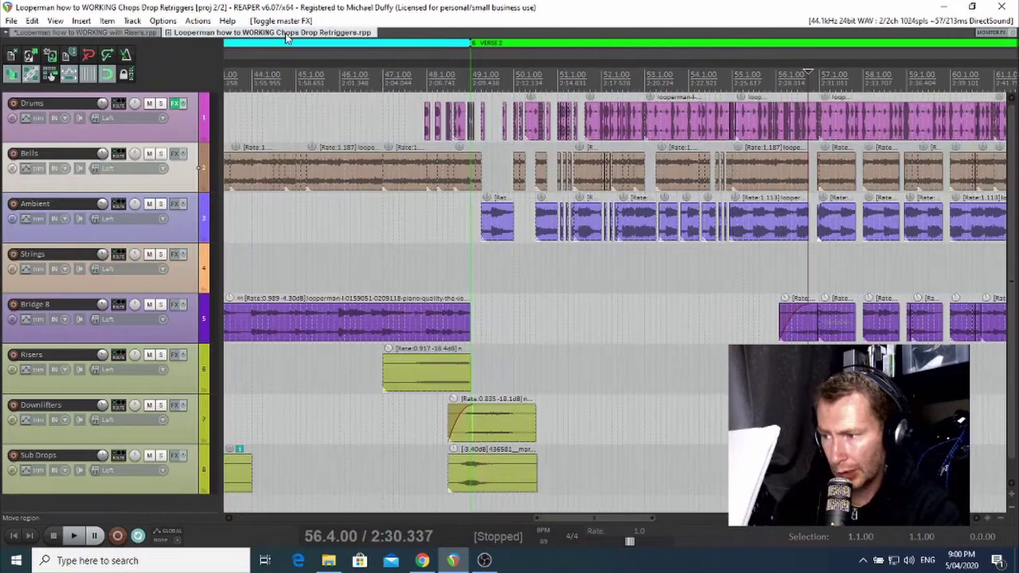
{"action": "scroll", "coordinate": [562, 63], "scroll_direction": "down", "scroll_amount": 3}
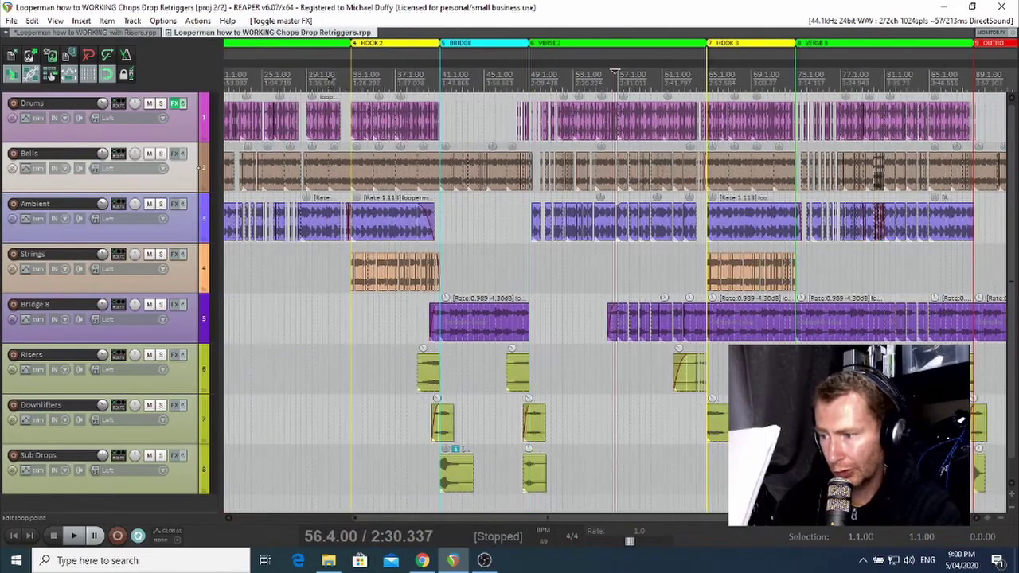
{"action": "scroll", "coordinate": [562, 64], "scroll_direction": "down", "scroll_amount": 2}
Play the Chops Drop Retriggers project from bar 7 through Hook 1 and into Verse 1
{"action": "left_click", "coordinate": [257, 73]}
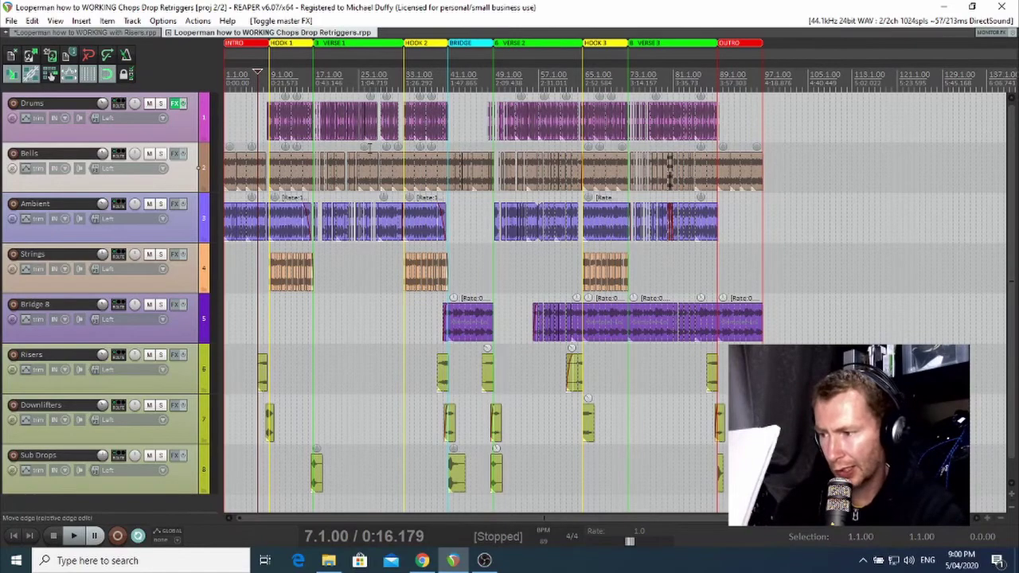
{"action": "scroll", "coordinate": [390, 134], "scroll_direction": "up", "scroll_amount": 5}
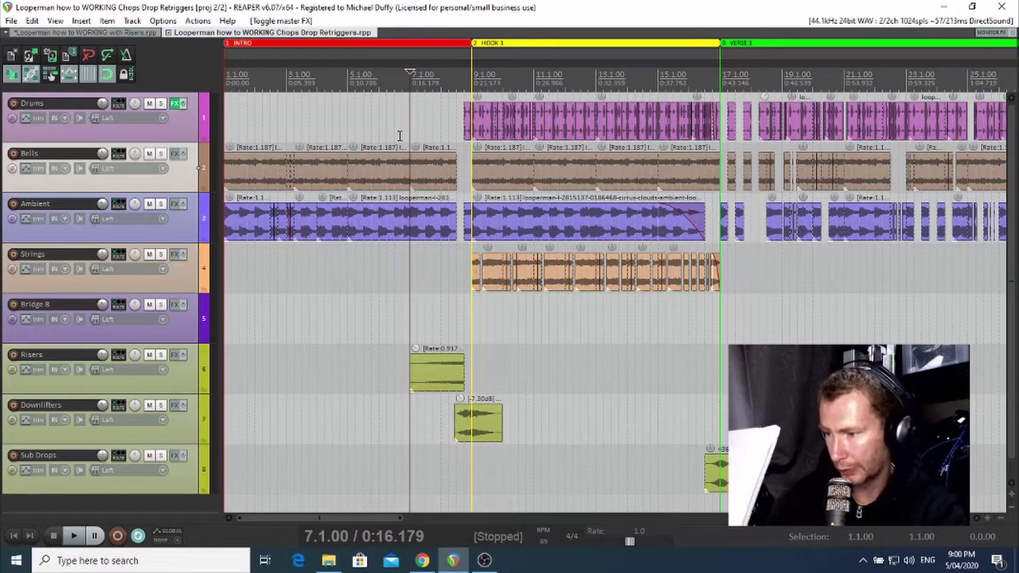
{"action": "key", "text": "space"}
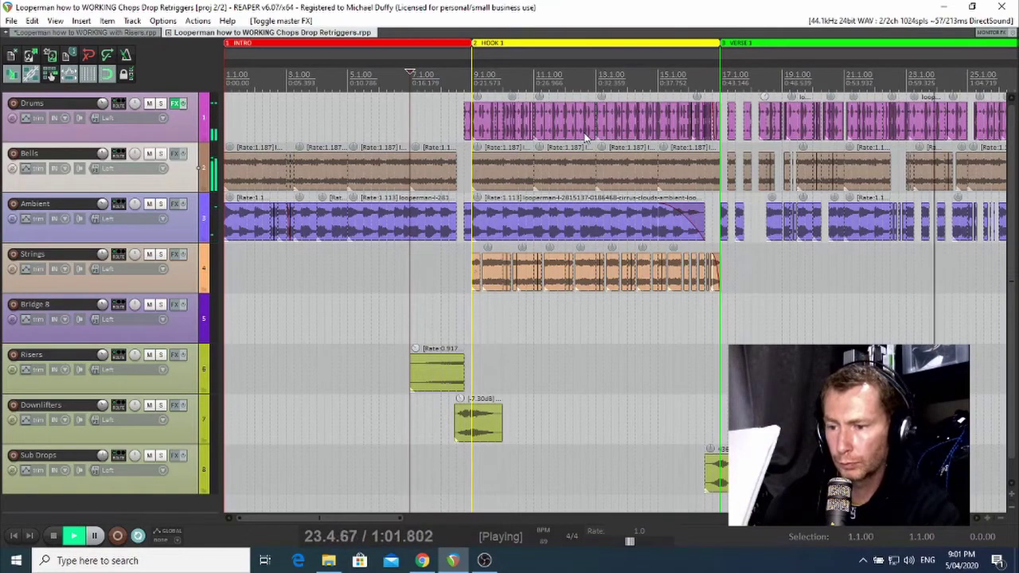
{"action": "key", "text": "space"}
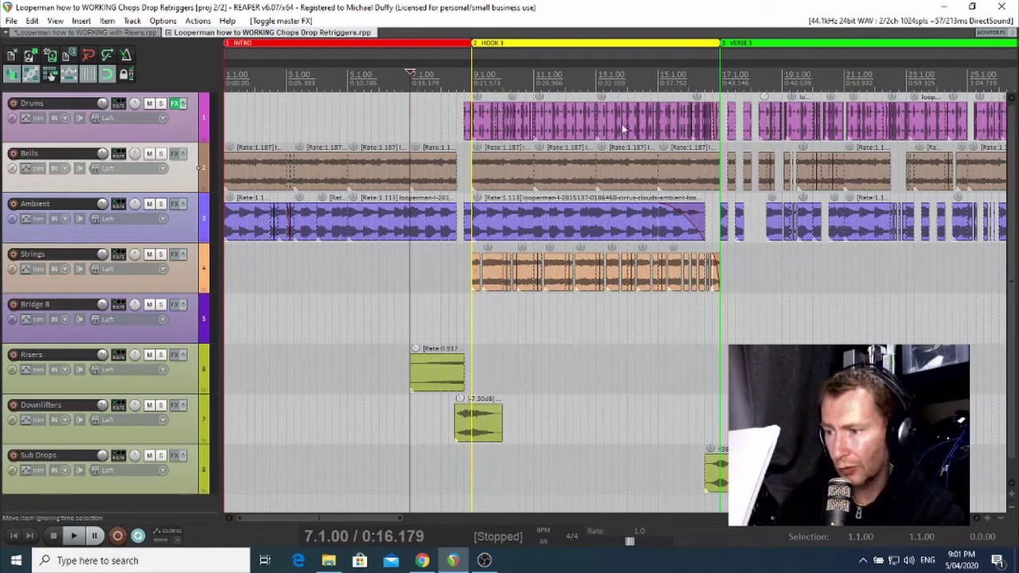
Play the second half of Verse 2 from bar 56 into Hook 3, with a close view of the chops before the hook
{"action": "scroll", "coordinate": [865, 70], "scroll_direction": "right", "scroll_amount": 5}
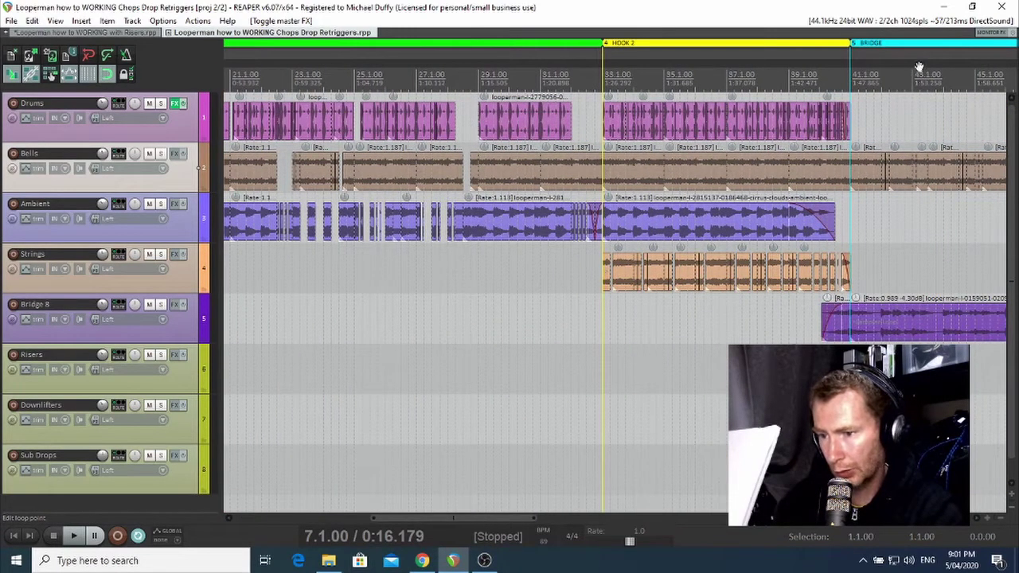
{"action": "scroll", "coordinate": [917, 68], "scroll_direction": "right", "scroll_amount": 5}
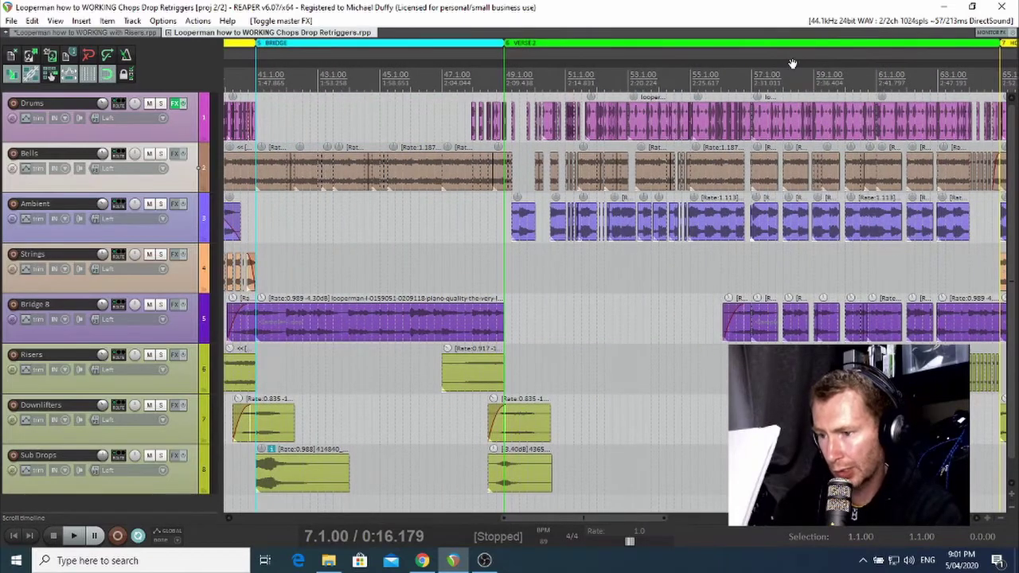
{"action": "scroll", "coordinate": [793, 65], "scroll_direction": "right", "scroll_amount": 3}
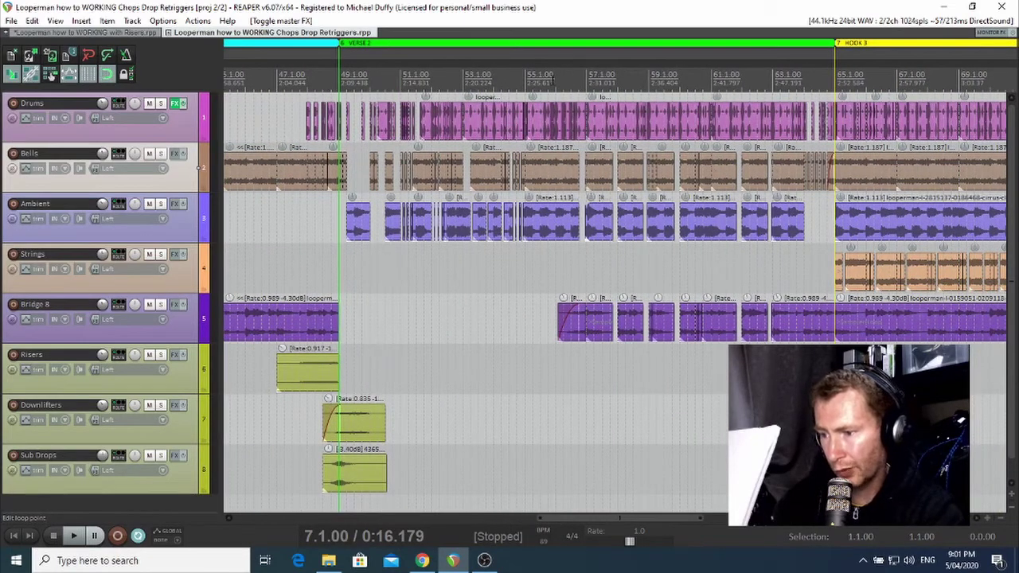
{"action": "left_click", "coordinate": [555, 79]}
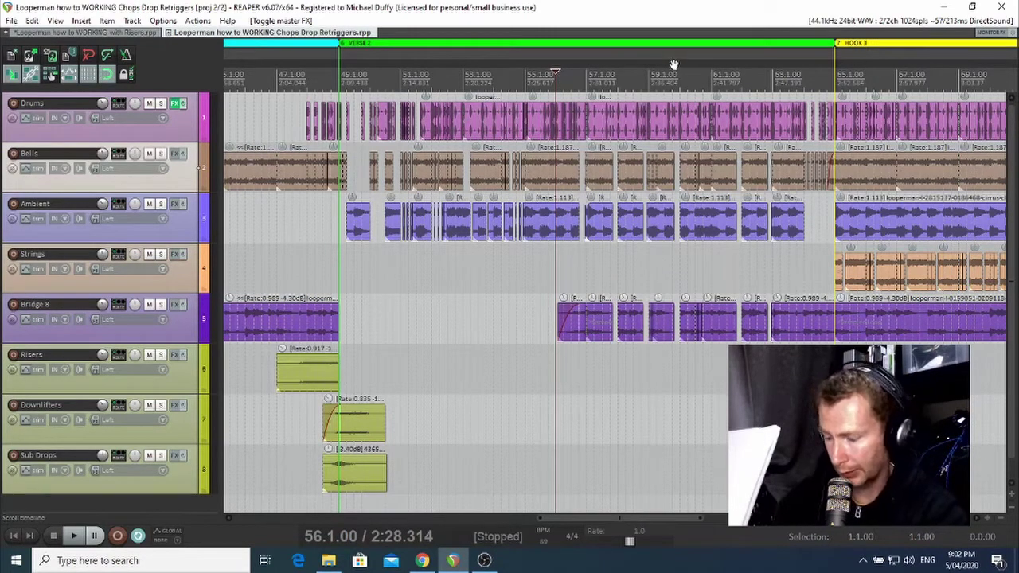
{"action": "key", "text": "space"}
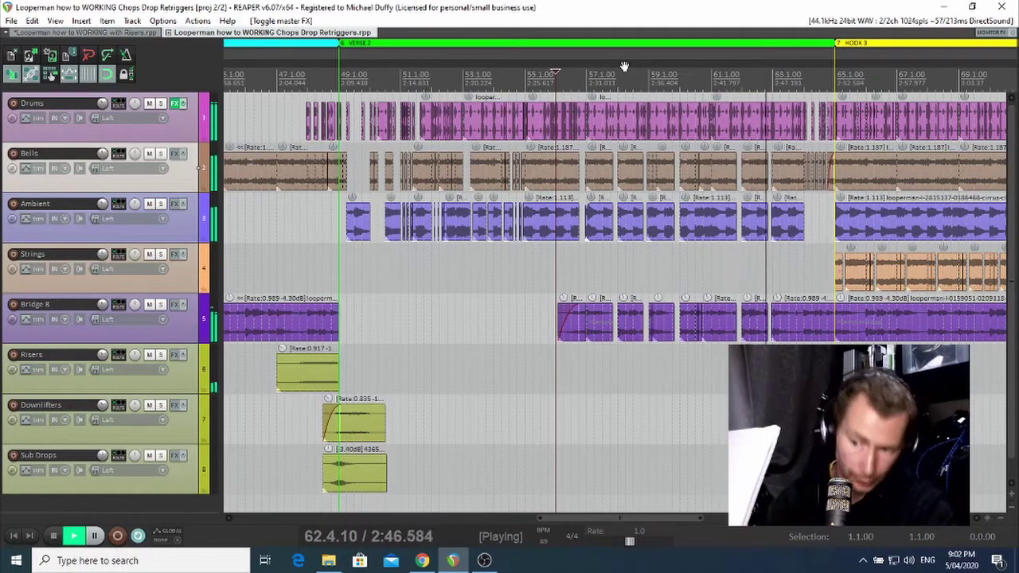
{"action": "scroll", "coordinate": [643, 64], "scroll_direction": "up", "scroll_amount": 5}
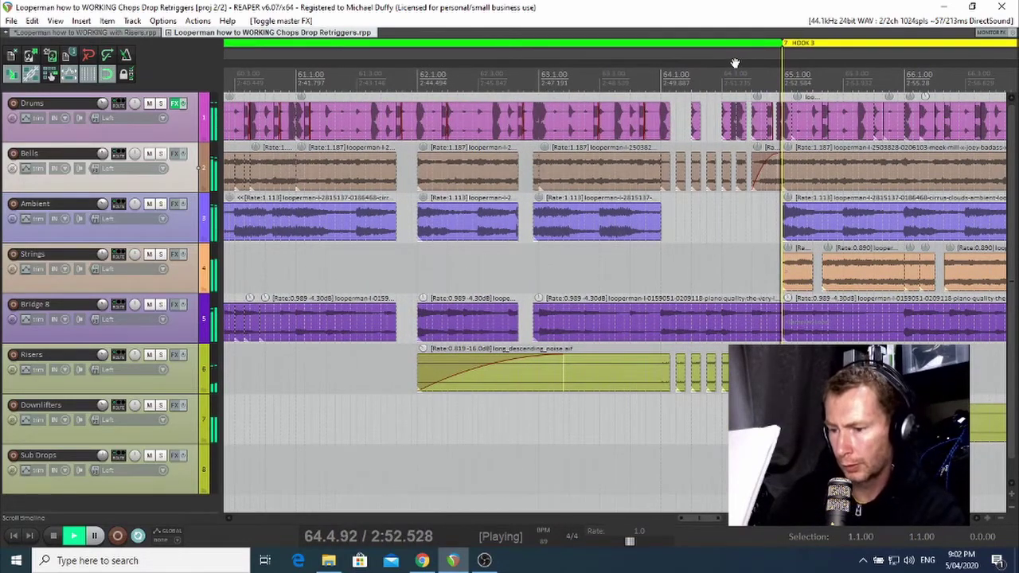
{"action": "key", "text": "space"}
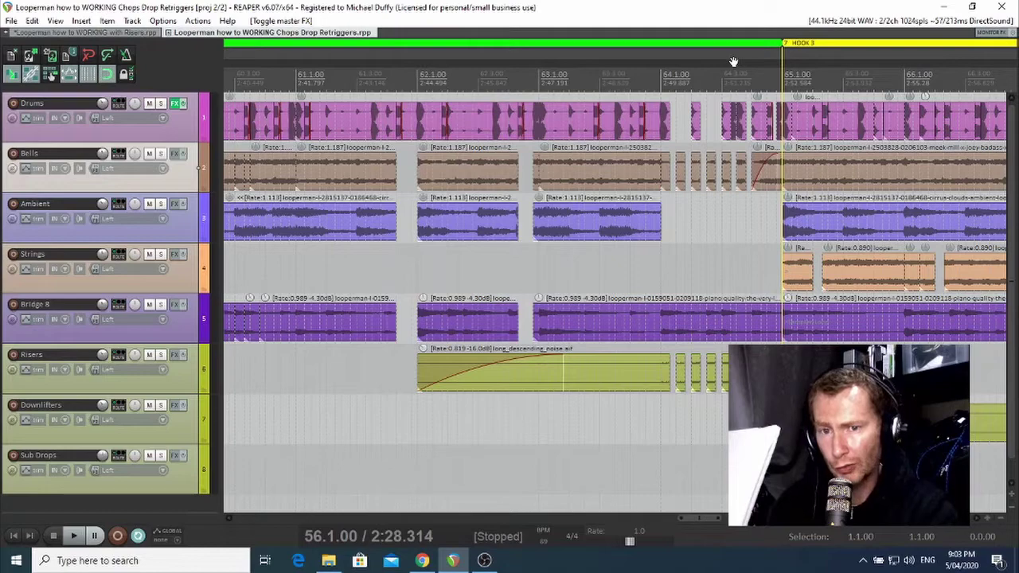
Examine the chopped items at the start of Verse 1 and the drum gap just before Hook 2
{"action": "scroll", "coordinate": [521, 111], "scroll_direction": "down", "scroll_amount": 5}
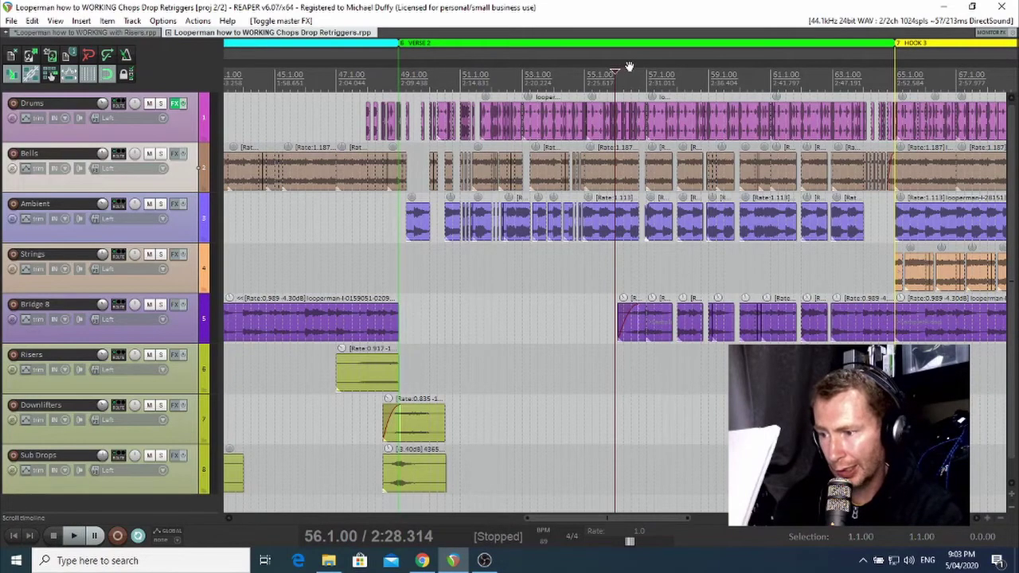
{"action": "scroll", "coordinate": [629, 66], "scroll_direction": "down", "scroll_amount": 5}
{"action": "scroll", "coordinate": [514, 63], "scroll_direction": "left", "scroll_amount": 5}
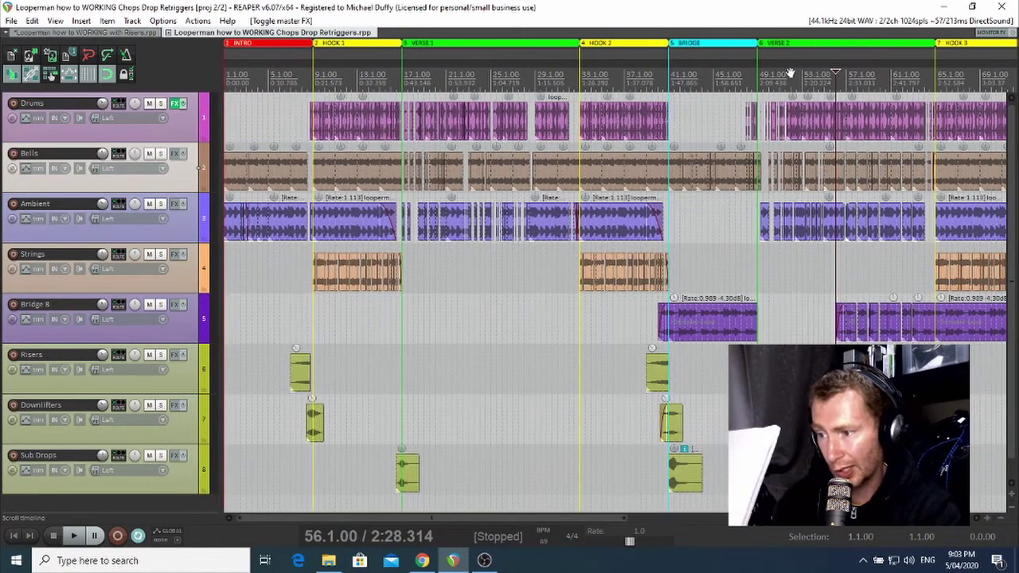
{"action": "left_click", "coordinate": [401, 76]}
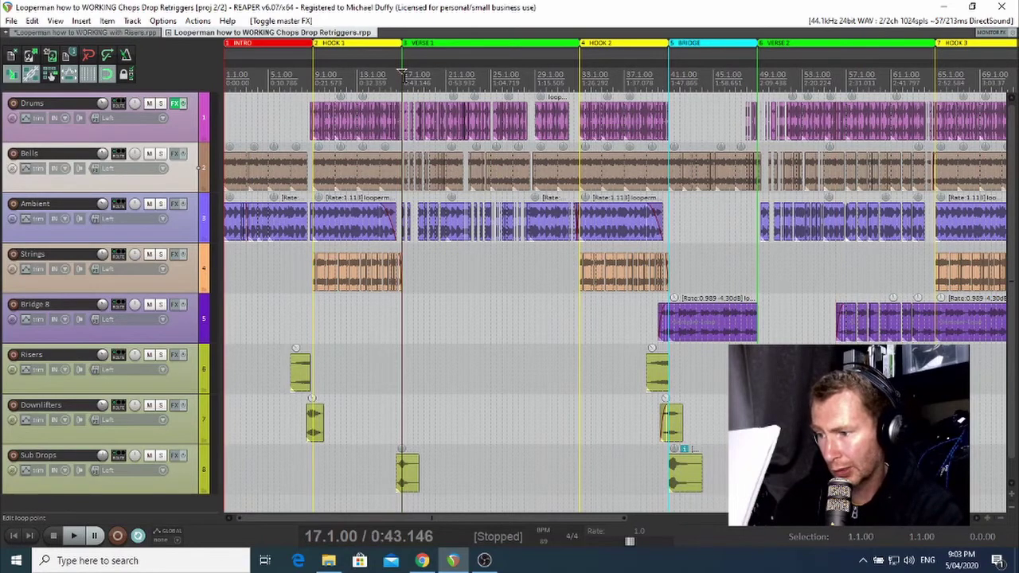
{"action": "scroll", "coordinate": [824, 94], "scroll_direction": "up", "scroll_amount": 5}
{"action": "scroll", "coordinate": [823, 94], "scroll_direction": "down", "scroll_amount": 3}
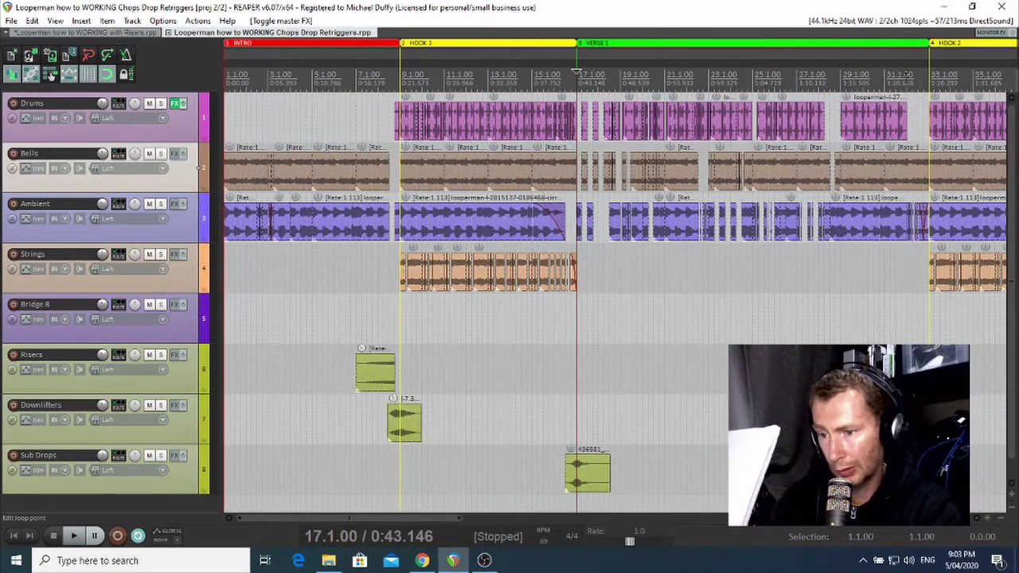
{"action": "left_click", "coordinate": [903, 75]}
{"action": "scroll", "coordinate": [904, 76], "scroll_direction": "up", "scroll_amount": 2}
Examine the chops and drops in Verse 3 and before the Outro, then review the earlier sections back to the Intro
{"action": "scroll", "coordinate": [903, 78], "scroll_direction": "down", "scroll_amount": 7}
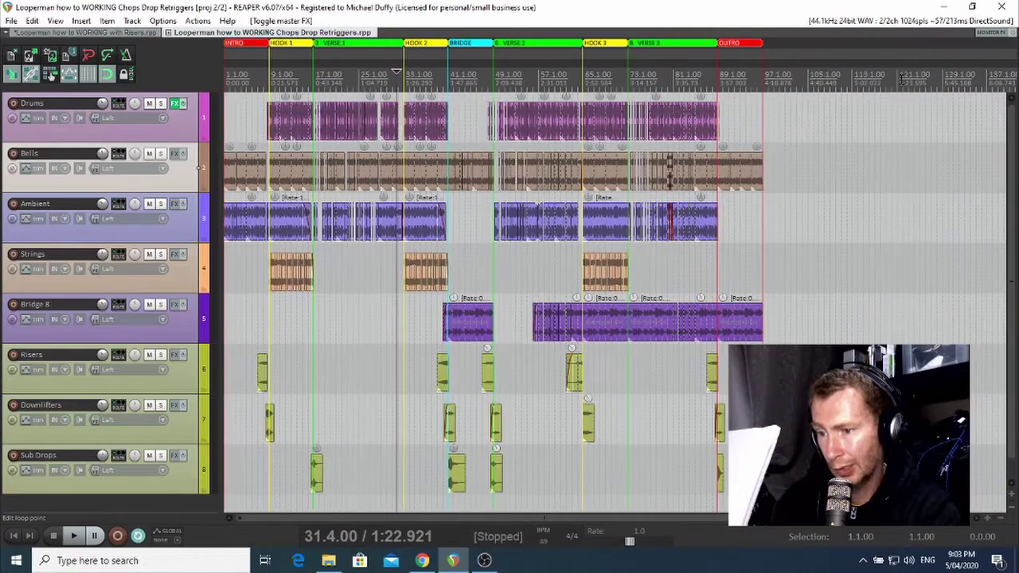
{"action": "left_click", "coordinate": [810, 75]}
{"action": "scroll", "coordinate": [811, 76], "scroll_direction": "up", "scroll_amount": 3}
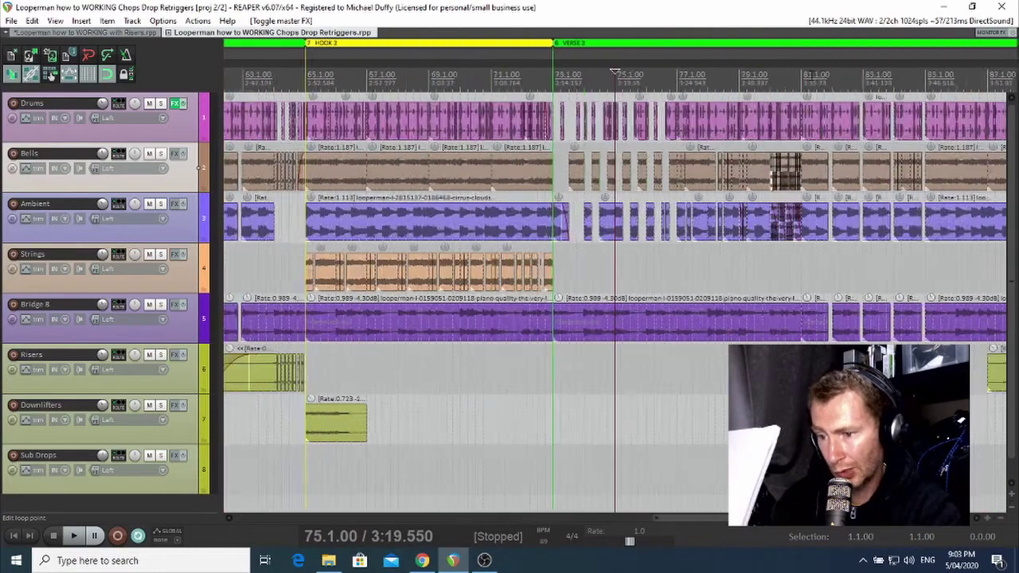
{"action": "scroll", "coordinate": [810, 76], "scroll_direction": "down", "scroll_amount": 2}
{"action": "left_click", "coordinate": [832, 76]}
{"action": "scroll", "coordinate": [673, 80], "scroll_direction": "up", "scroll_amount": 6}
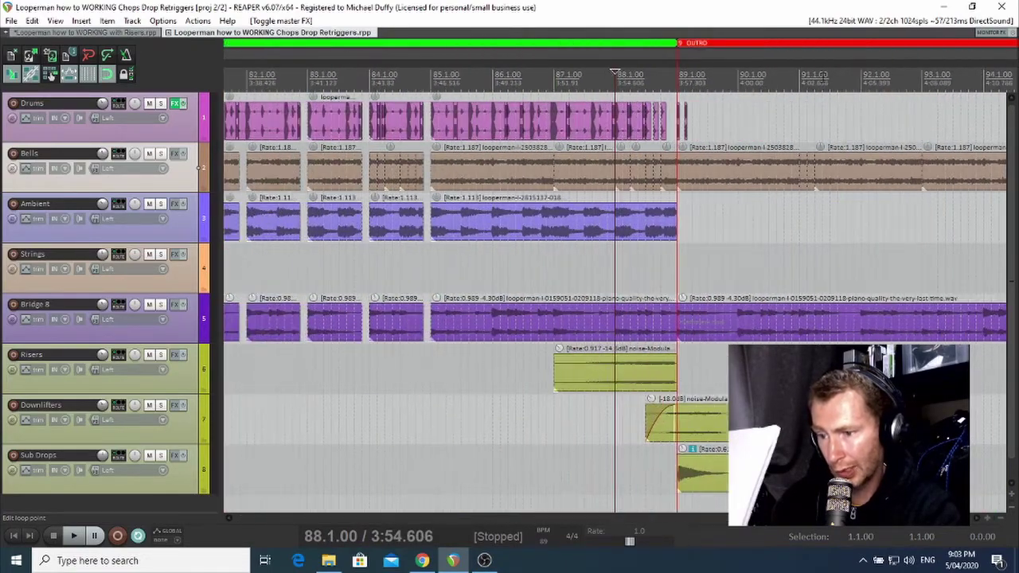
{"action": "scroll", "coordinate": [673, 80], "scroll_direction": "down", "scroll_amount": 6}
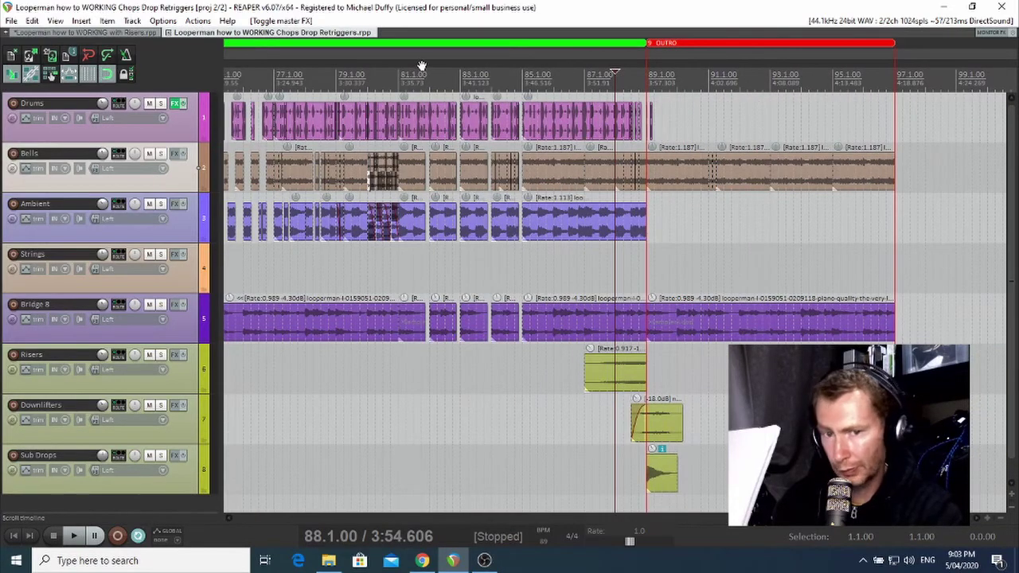
{"action": "scroll", "coordinate": [423, 74], "scroll_direction": "left", "scroll_amount": 10}
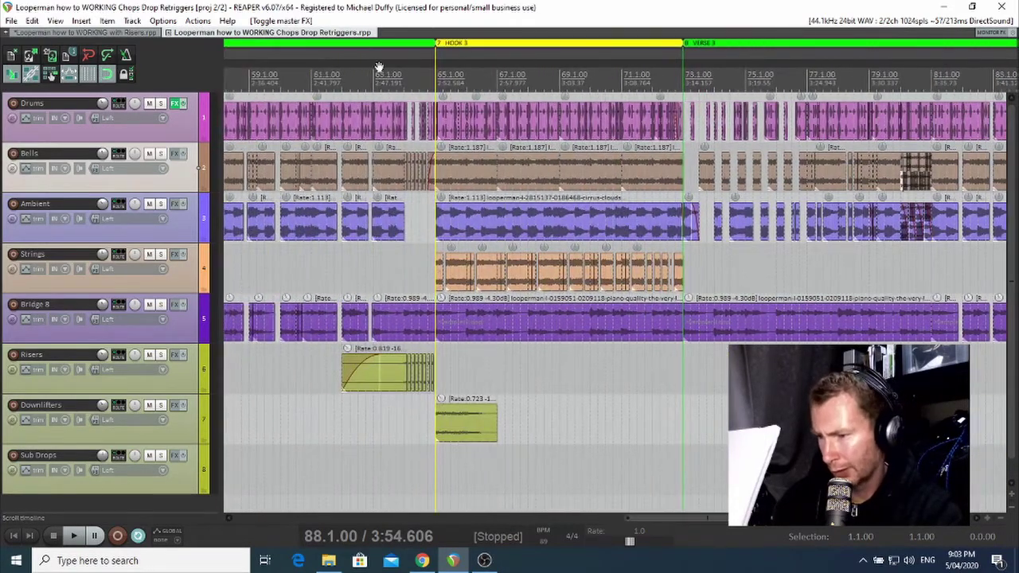
{"action": "scroll", "coordinate": [379, 70], "scroll_direction": "left", "scroll_amount": 9}
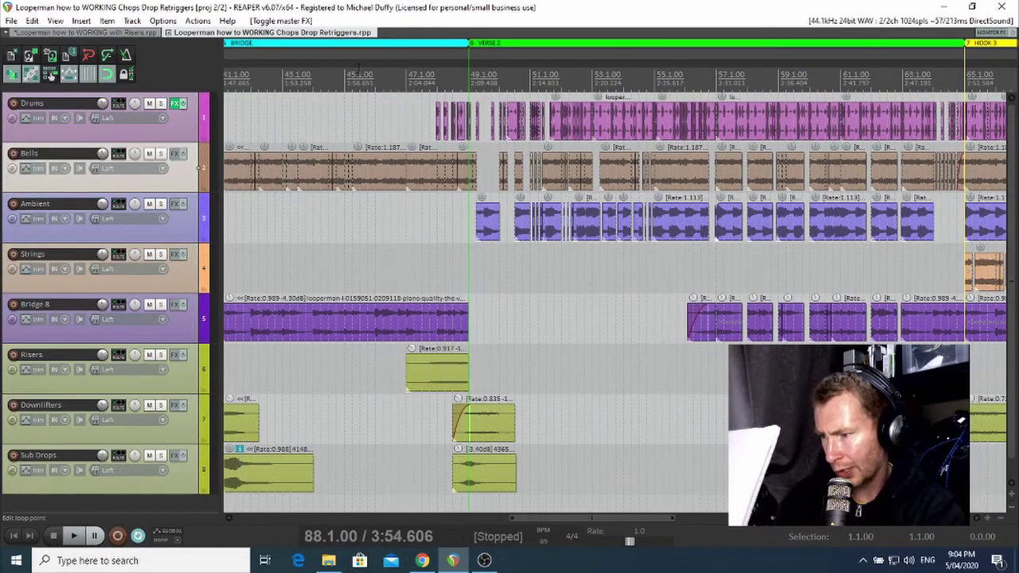
{"action": "left_click_drag", "start_coordinate": [352, 64], "coordinate": [603, 76]}
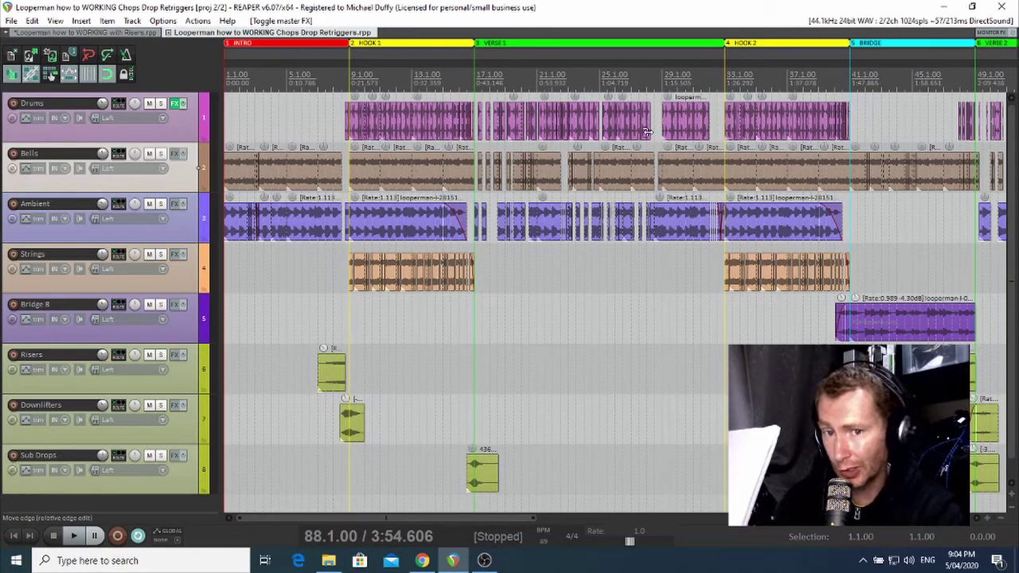
In the Risers project, split the last Bells and Ambient items before Hook 1 at 8.4.00, where the drum pickup starts
{"action": "left_click", "coordinate": [135, 32]}
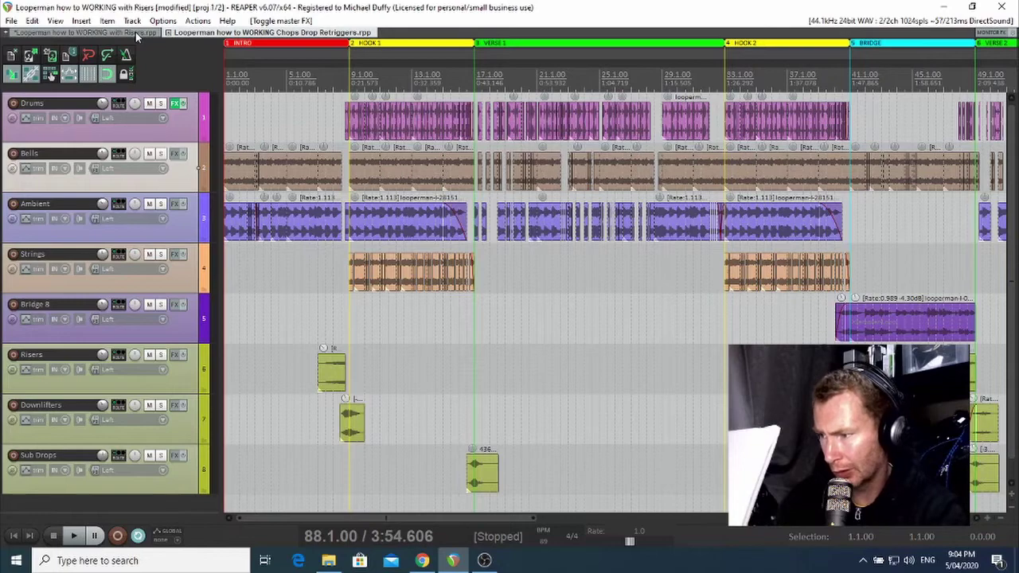
{"action": "scroll", "coordinate": [437, 163], "scroll_direction": "up", "scroll_amount": 4}
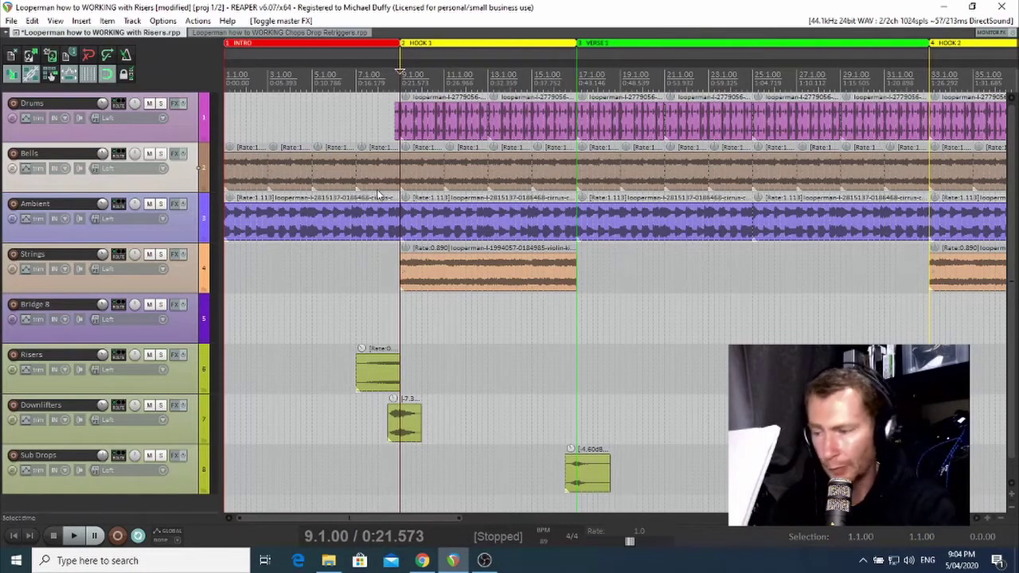
{"action": "left_click_drag", "start_coordinate": [374, 162], "coordinate": [391, 237]}
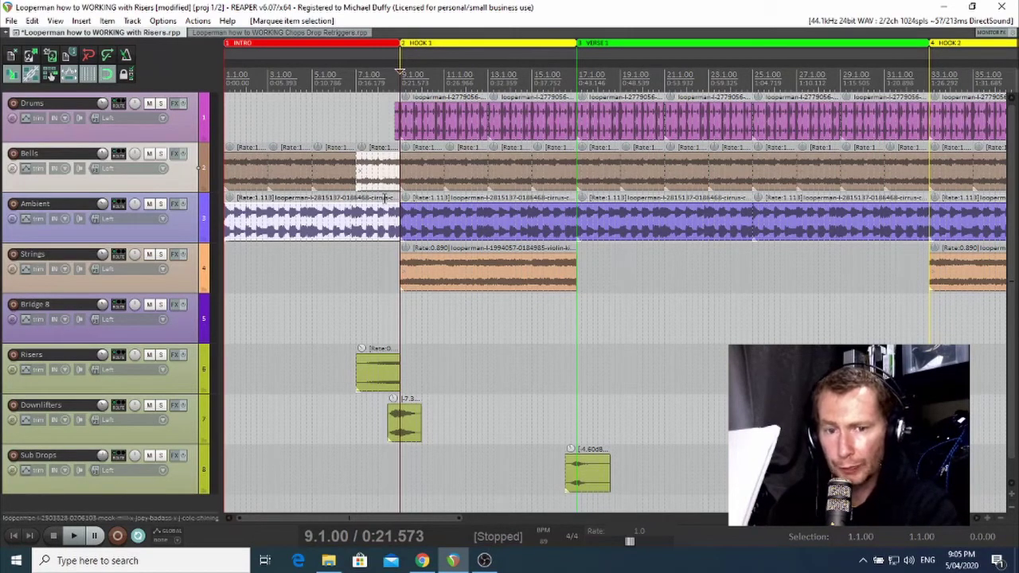
{"action": "scroll", "coordinate": [391, 145], "scroll_direction": "up", "scroll_amount": 6}
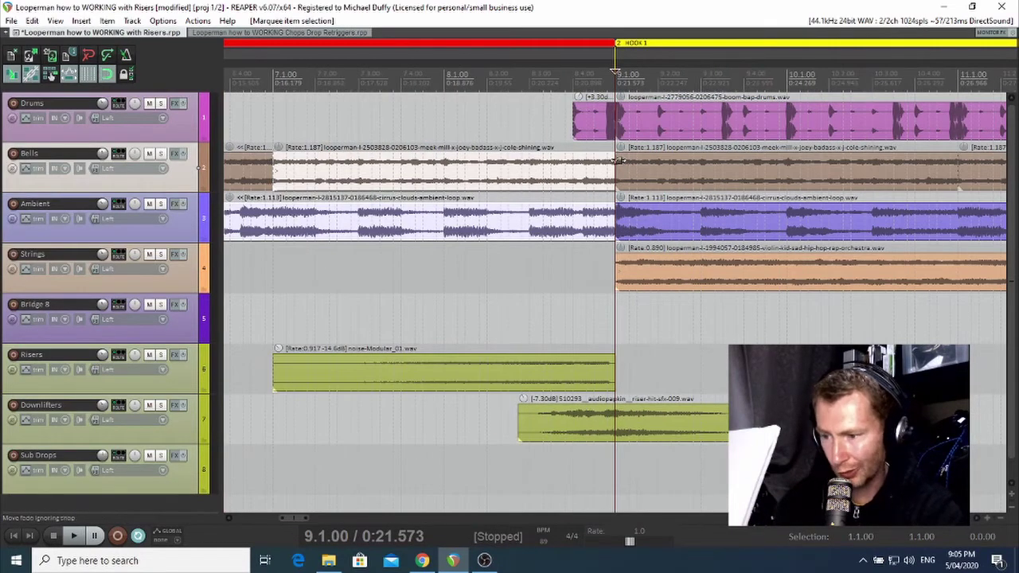
{"action": "scroll", "coordinate": [612, 171], "scroll_direction": "up", "scroll_amount": 2}
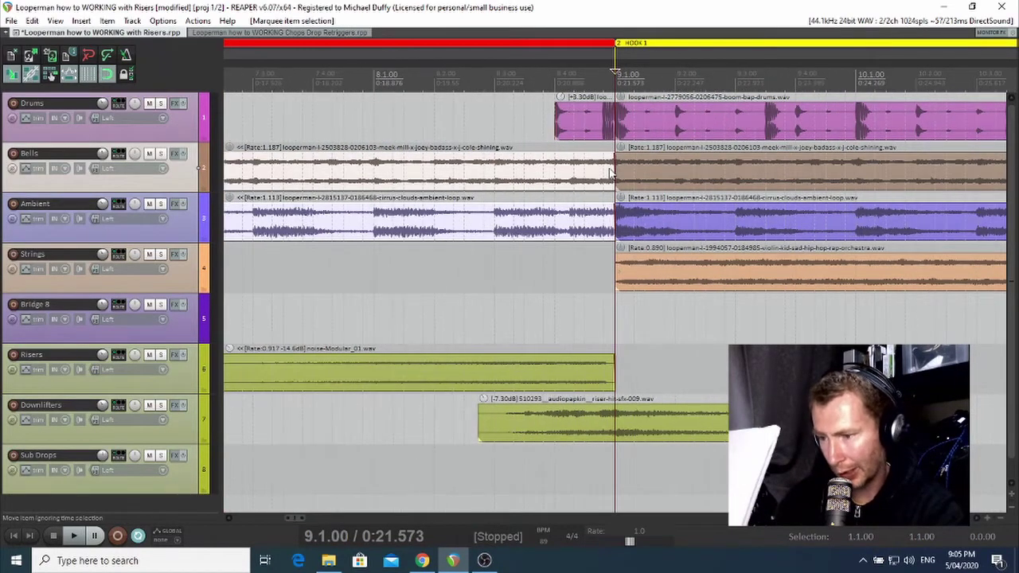
{"action": "left_click", "coordinate": [555, 172]}
{"action": "left_click_drag", "start_coordinate": [569, 170], "coordinate": [559, 235]}
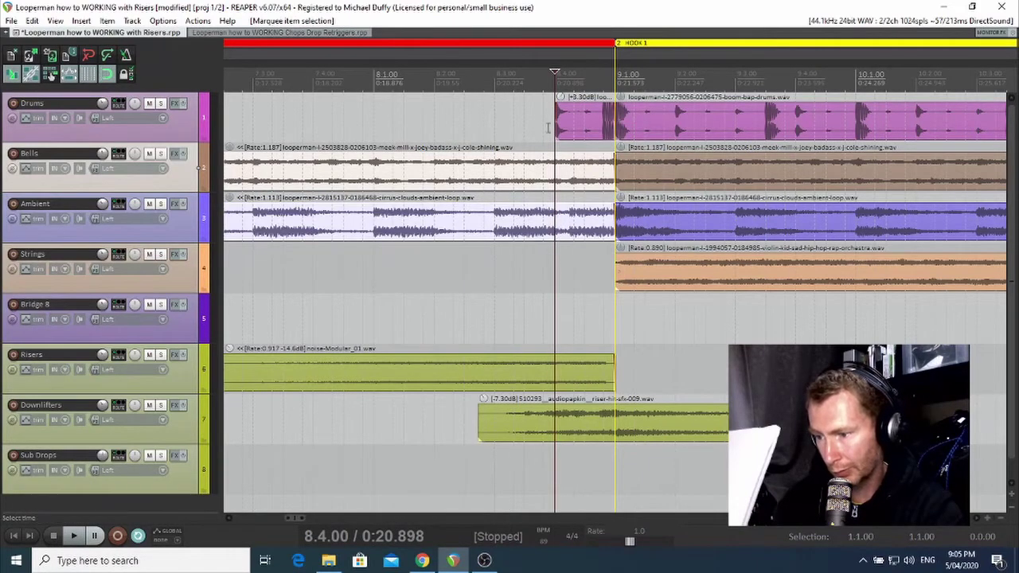
{"action": "left_click", "coordinate": [517, 78]}
{"action": "left_click", "coordinate": [557, 77]}
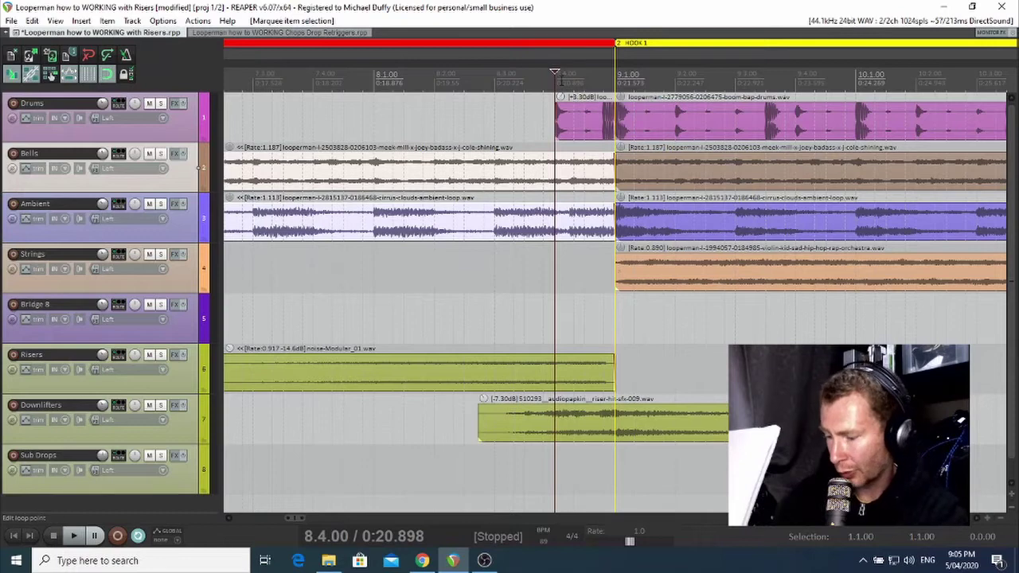
{"action": "key", "text": "s"}
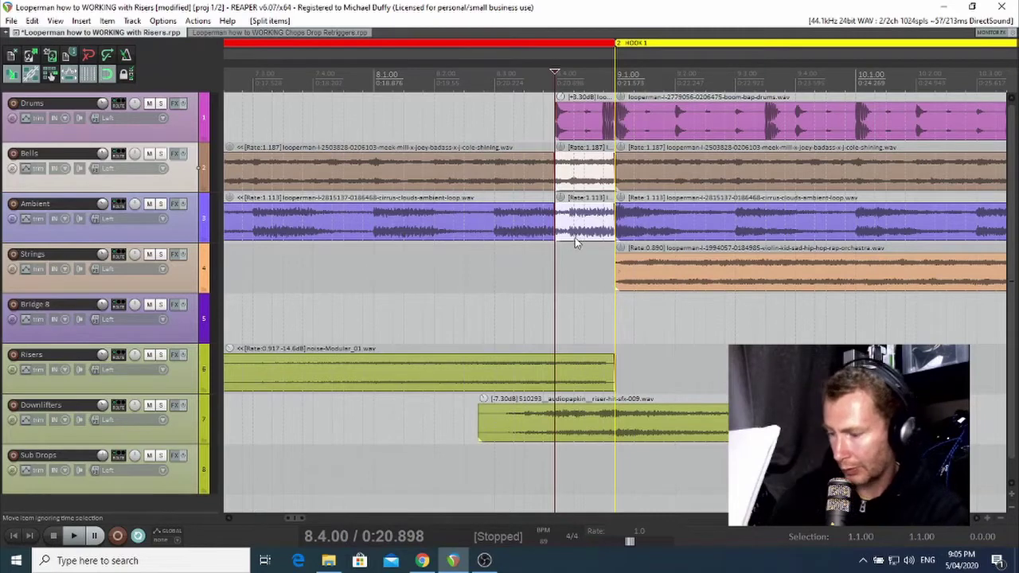
Delete the split-off Bells and Ambient pieces between 8.4.00 and the start of Hook 1
{"action": "left_click", "coordinate": [568, 294]}
{"action": "left_click_drag", "start_coordinate": [584, 182], "coordinate": [593, 220]}
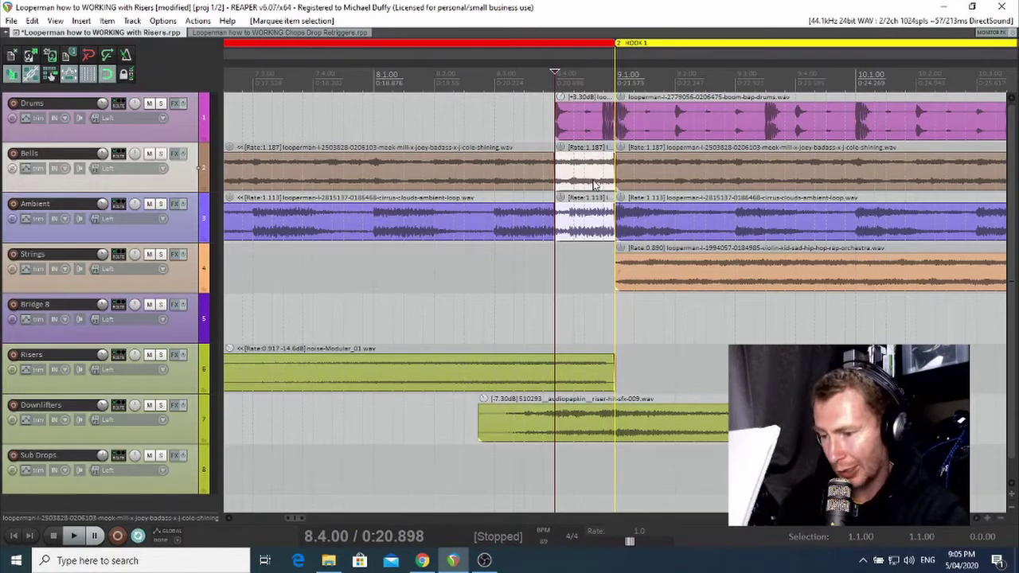
{"action": "key", "text": "Delete"}
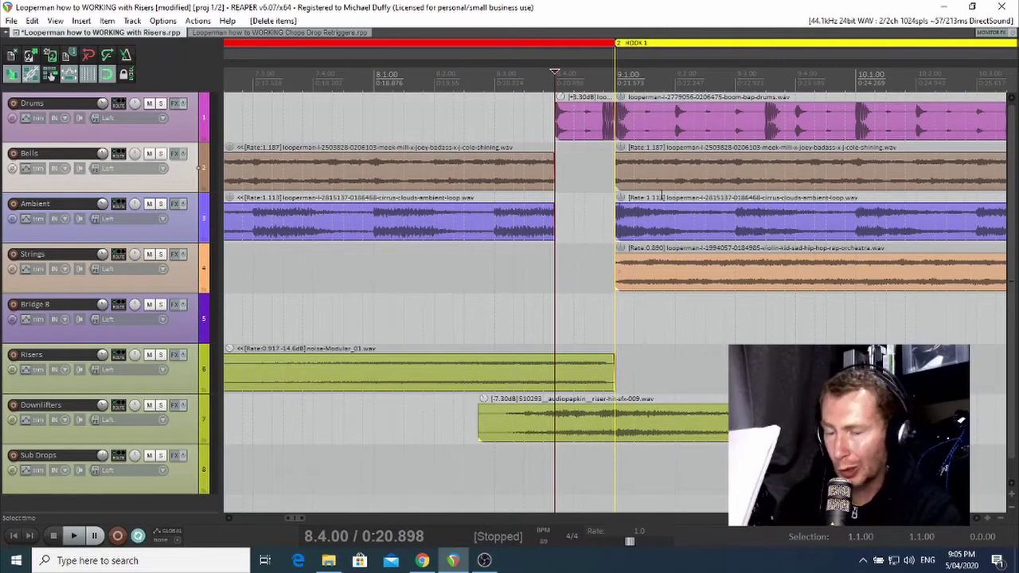
Play the transition into Hook 1 from 7.1.00 to hear the Bells and Ambient drop
{"action": "scroll", "coordinate": [673, 192], "scroll_direction": "down", "scroll_amount": 1}
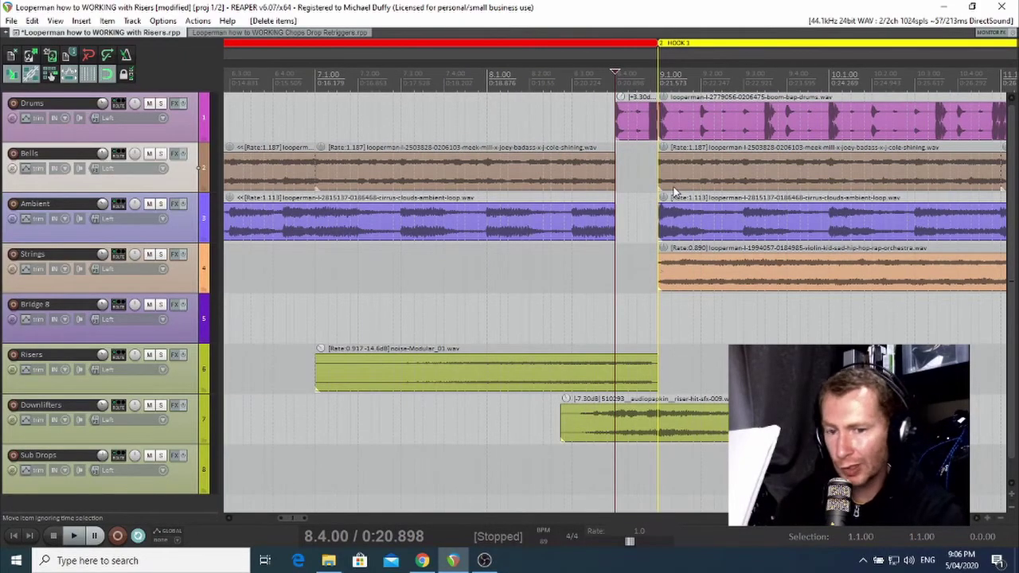
{"action": "scroll", "coordinate": [673, 192], "scroll_direction": "down", "scroll_amount": 3}
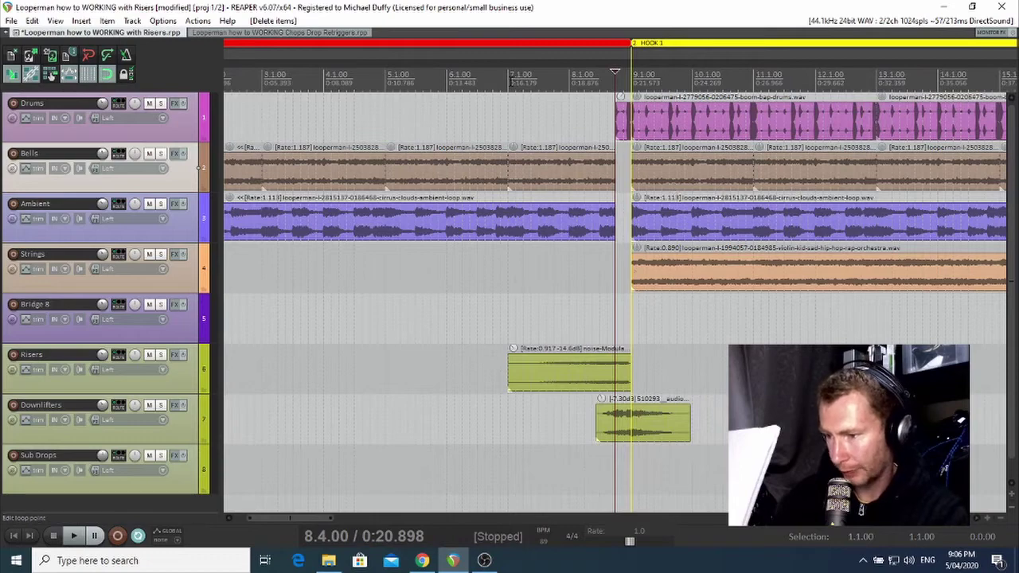
{"action": "left_click", "coordinate": [511, 80]}
{"action": "key", "text": "space"}
{"action": "scroll", "coordinate": [571, 88], "scroll_direction": "up", "scroll_amount": 2}
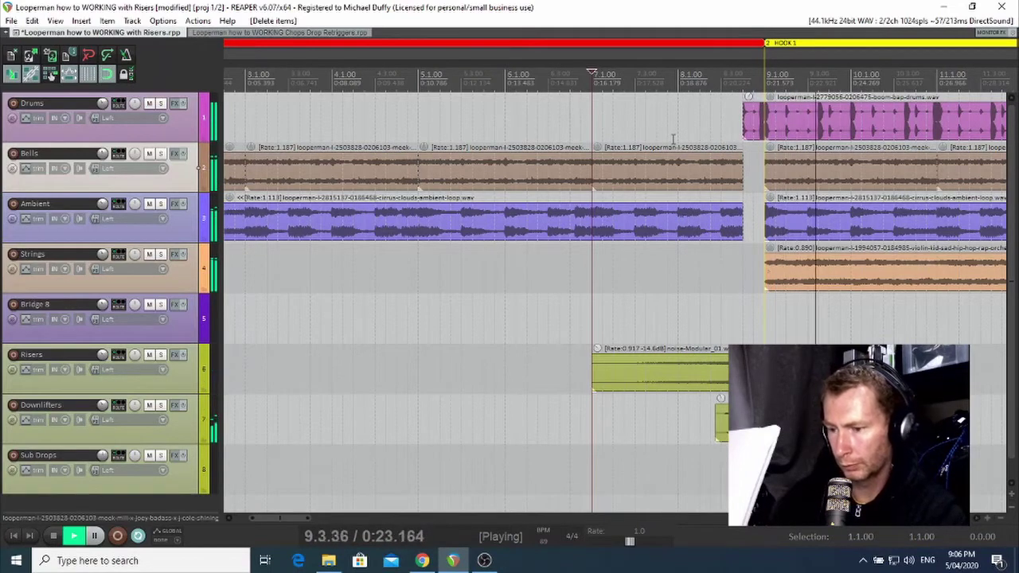
{"action": "key", "text": "space"}
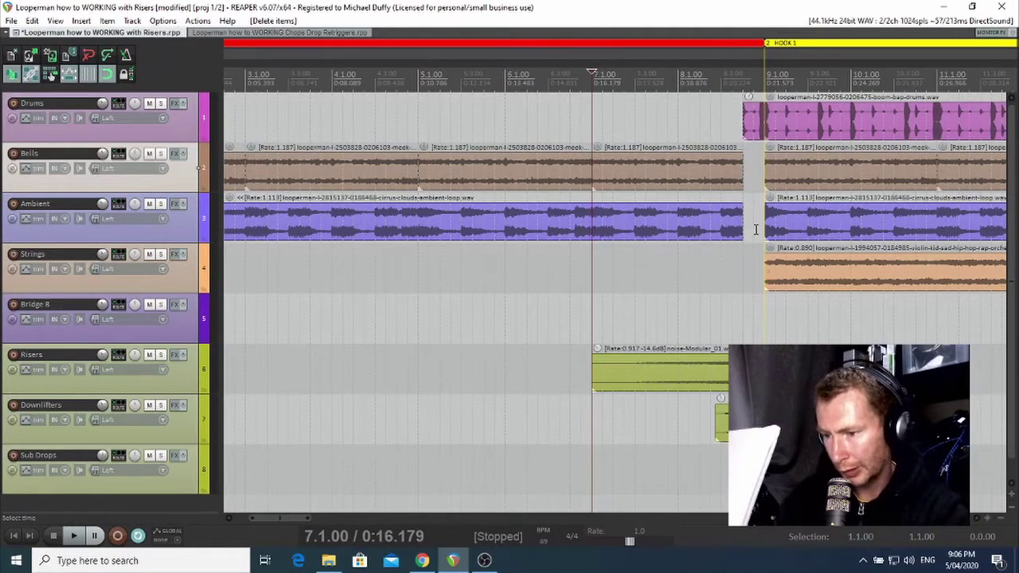
Trim the ends of the Bells and Ambient items before Hook 1 back to 8.3.00 and play the transition from 7.1.00
{"action": "left_click_drag", "start_coordinate": [756, 230], "coordinate": [718, 176]}
{"action": "key", "text": "space"}
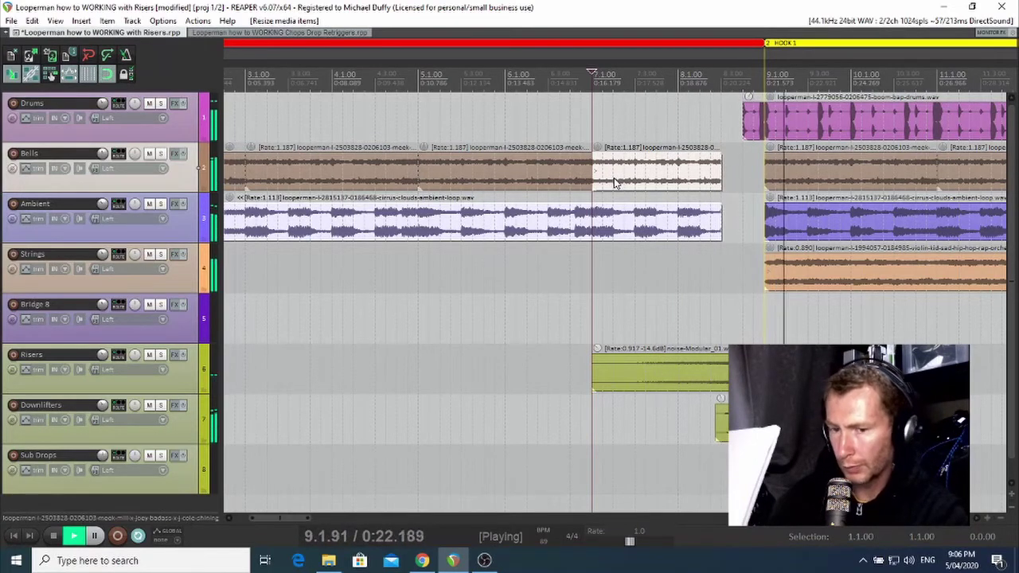
{"action": "key", "text": "space"}
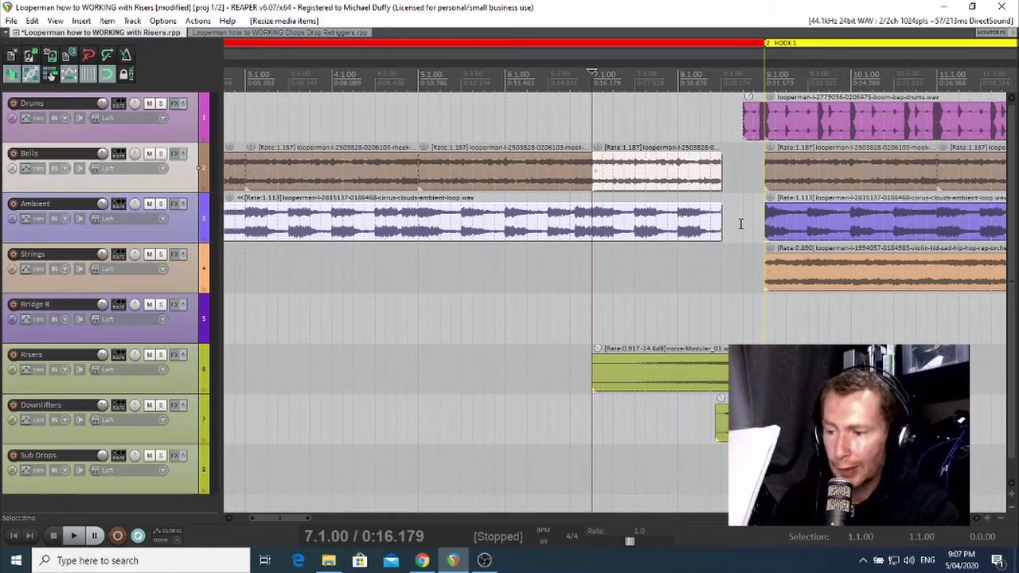
Try resizing the end edges of the Bells and Ambient items before Hook 1 and the start edges of those opening Hook 1
{"action": "left_click_drag", "start_coordinate": [739, 225], "coordinate": [680, 169]}
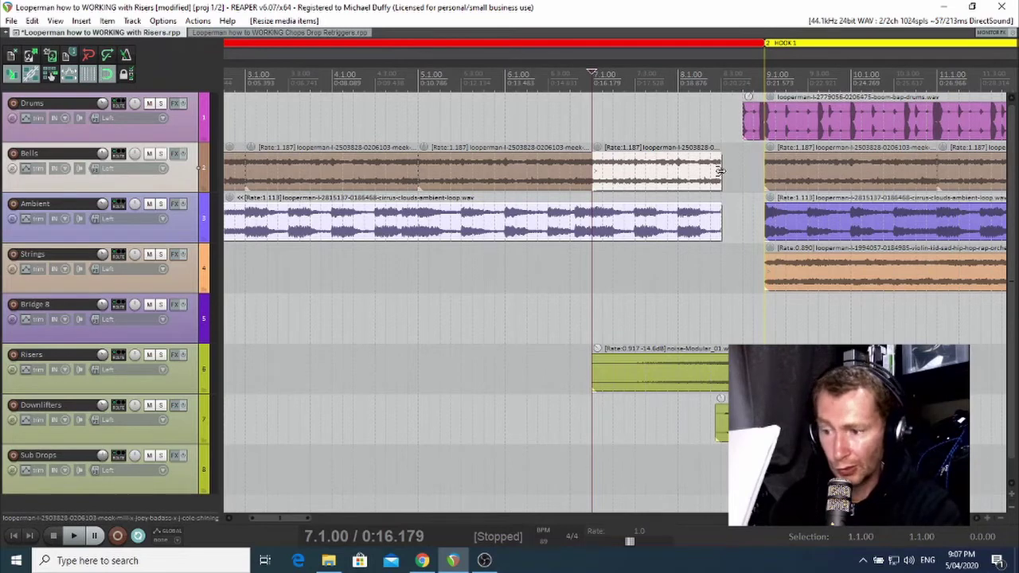
{"action": "mouse_move", "coordinate": [719, 170]}
{"action": "left_mouse_down"}
{"action": "mouse_move", "coordinate": [732, 171]}
{"action": "mouse_move", "coordinate": [721, 175]}
{"action": "left_mouse_up"}
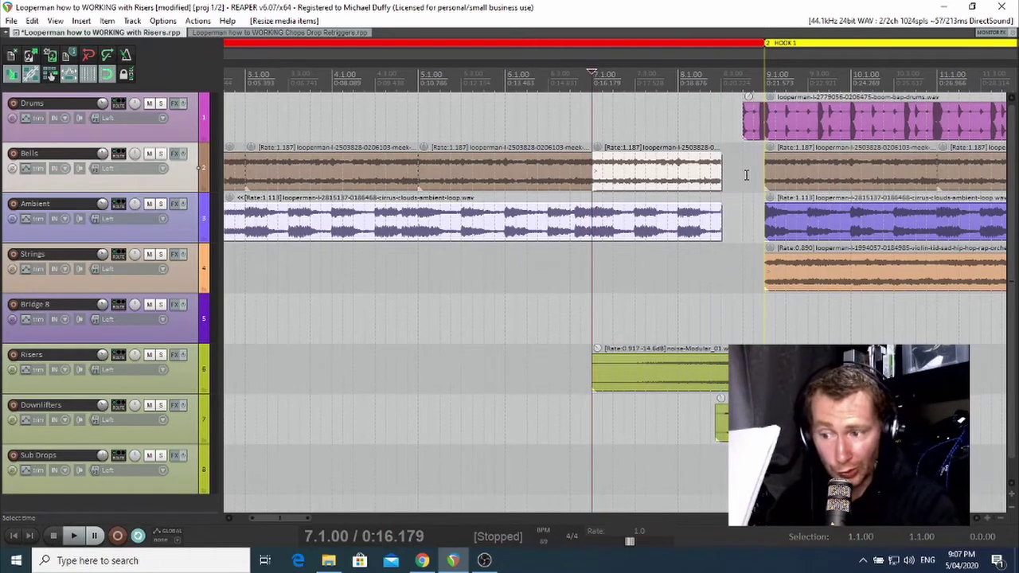
{"action": "left_click_drag", "start_coordinate": [746, 170], "coordinate": [784, 229]}
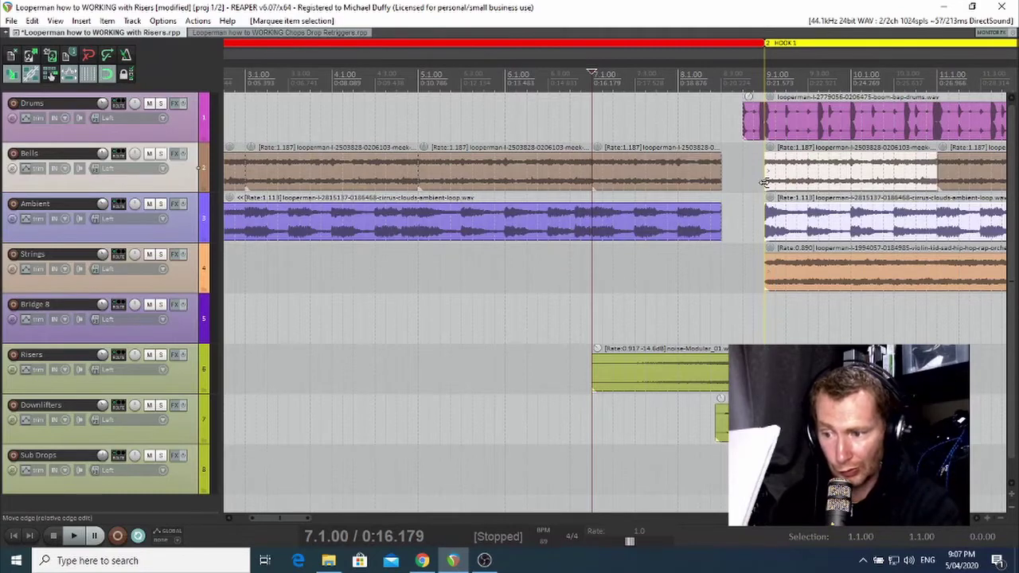
{"action": "mouse_move", "coordinate": [764, 186]}
{"action": "left_mouse_down"}
{"action": "mouse_move", "coordinate": [742, 187]}
{"action": "mouse_move", "coordinate": [765, 186]}
{"action": "left_mouse_up"}
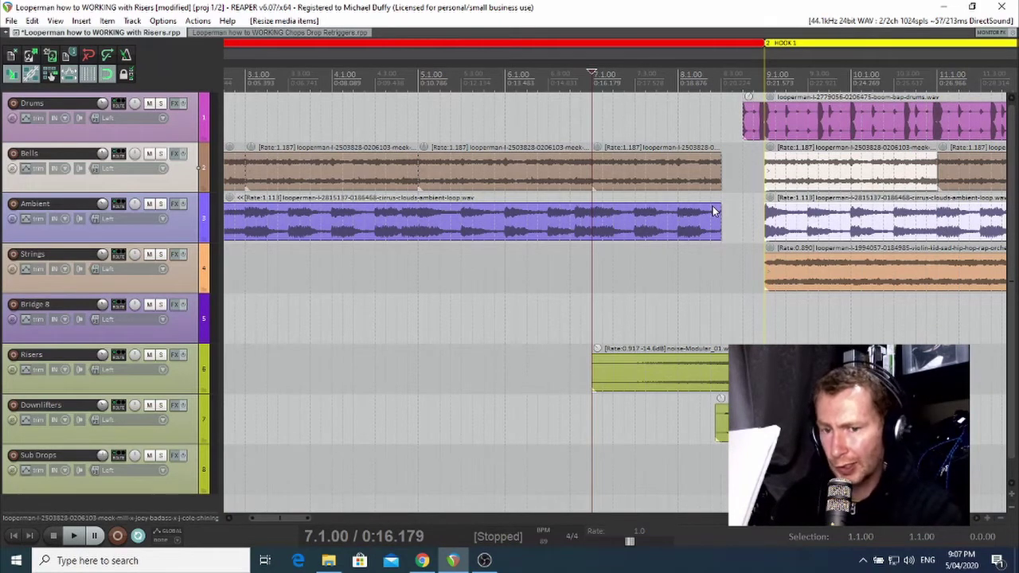
In the Chops Drop Retriggers project, play from 72.1.00 to hear the chopped Drums, Bells and Ambient items at the start of Verse 3
{"action": "left_click", "coordinate": [324, 35]}
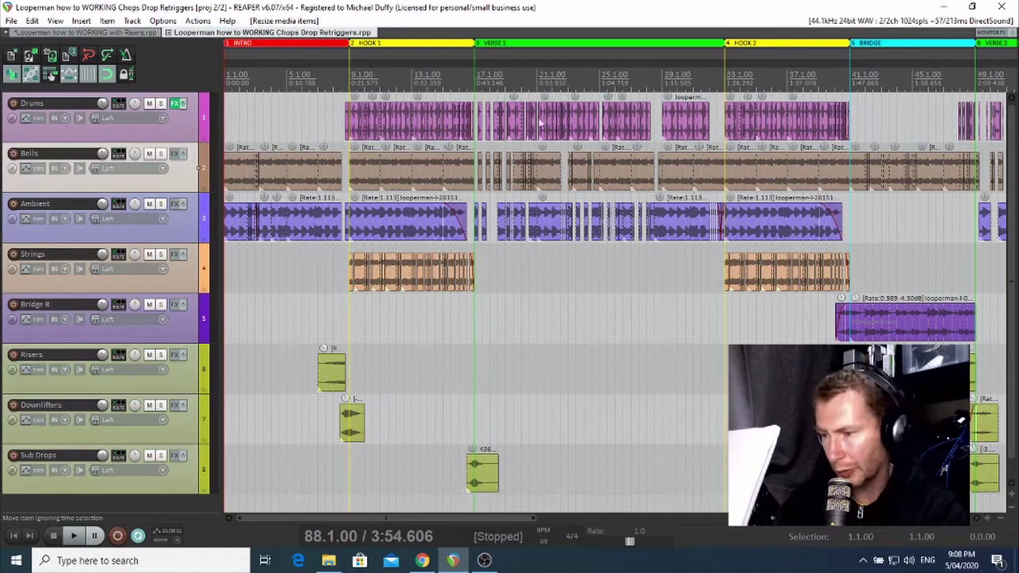
{"action": "scroll", "coordinate": [627, 104], "scroll_direction": "down", "scroll_amount": 3}
{"action": "scroll", "coordinate": [626, 104], "scroll_direction": "up", "scroll_amount": 3}
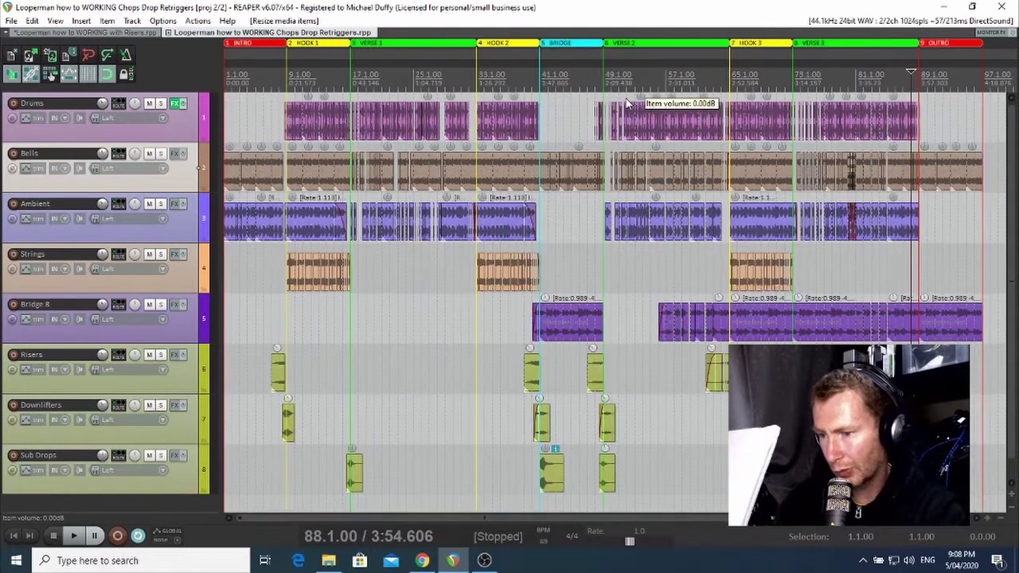
{"action": "left_click", "coordinate": [794, 72]}
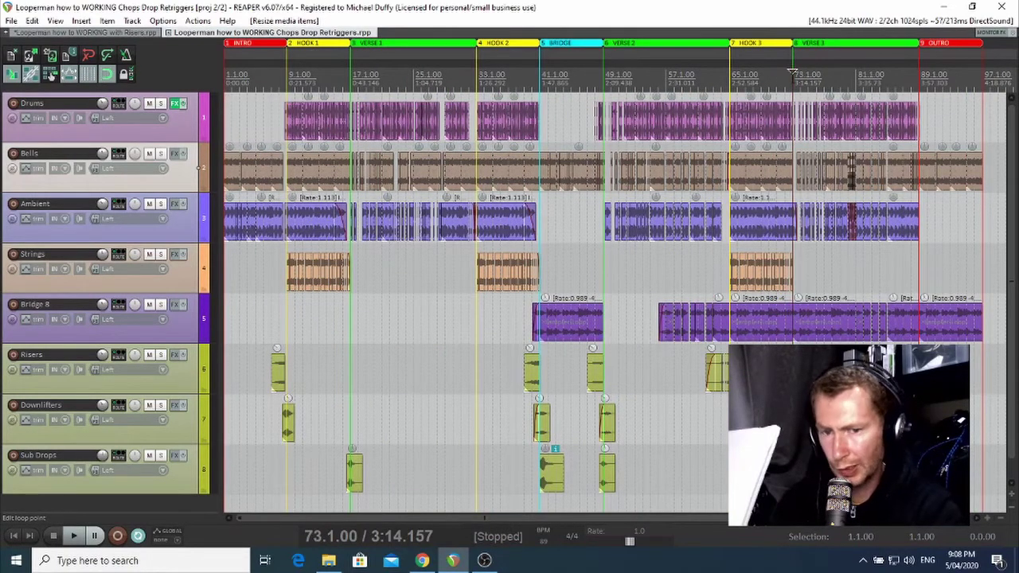
{"action": "scroll", "coordinate": [615, 73], "scroll_direction": "up", "scroll_amount": 2}
{"action": "scroll", "coordinate": [793, 75], "scroll_direction": "up", "scroll_amount": 6}
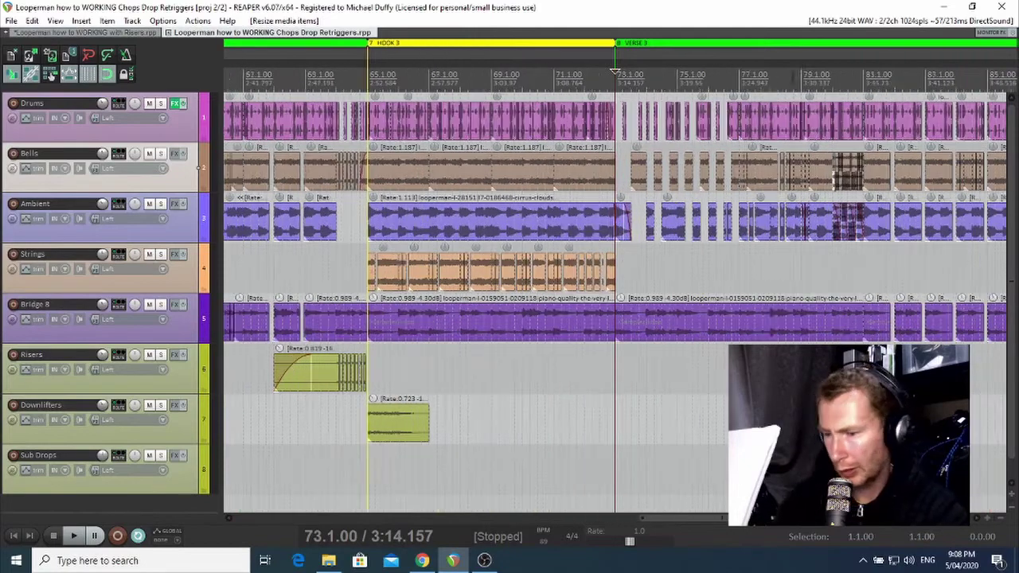
{"action": "scroll", "coordinate": [793, 77], "scroll_direction": "up", "scroll_amount": 1}
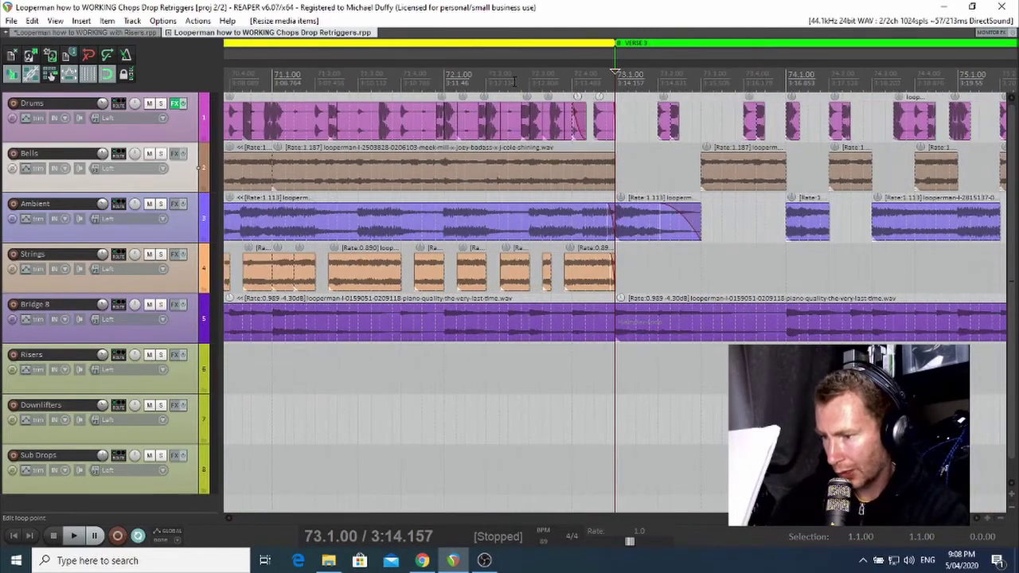
{"action": "left_click", "coordinate": [447, 80]}
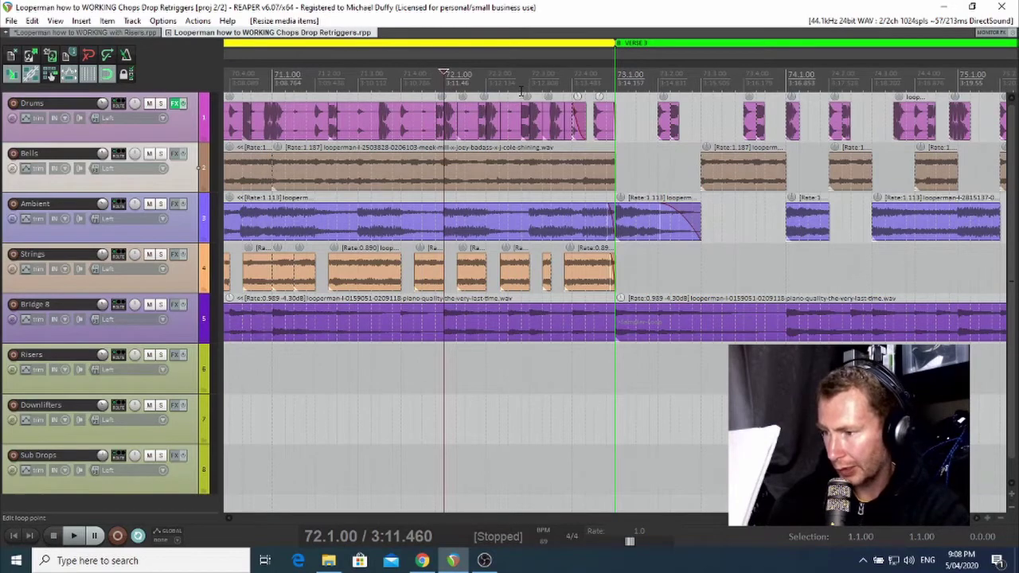
{"action": "scroll", "coordinate": [517, 91], "scroll_direction": "down", "scroll_amount": 1}
{"action": "key", "text": "space"}
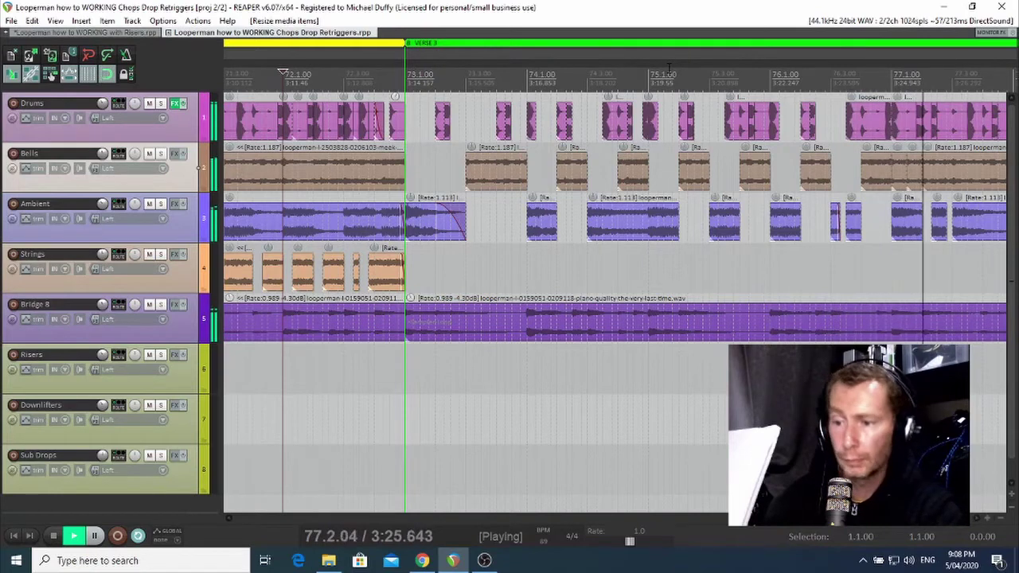
{"action": "key", "text": "space"}
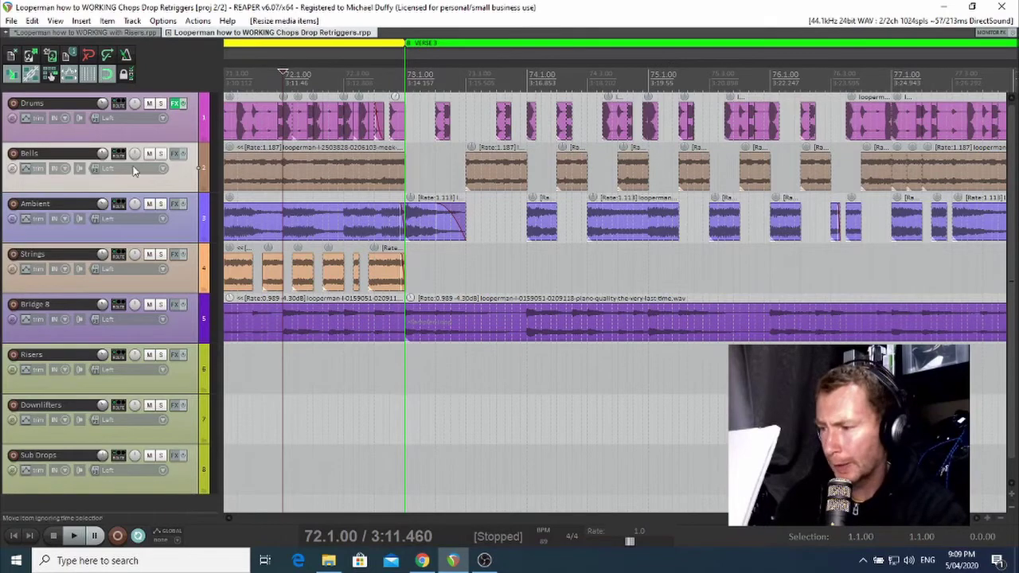
Return to the Risers project and place the edit cursor at the start of Verse 1, 17.1.00
{"action": "left_click", "coordinate": [109, 33]}
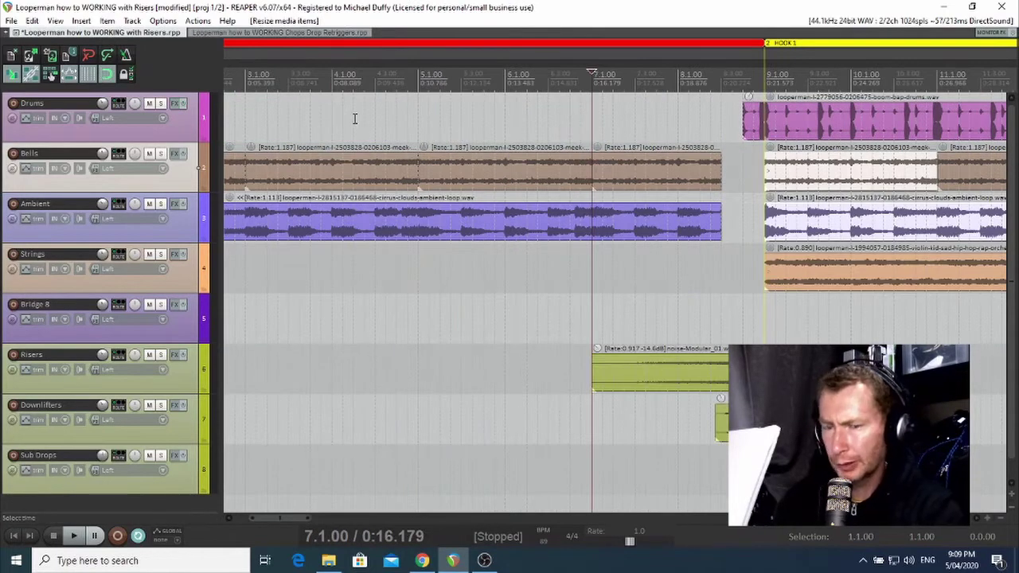
{"action": "scroll", "coordinate": [430, 120], "scroll_direction": "down", "scroll_amount": 10}
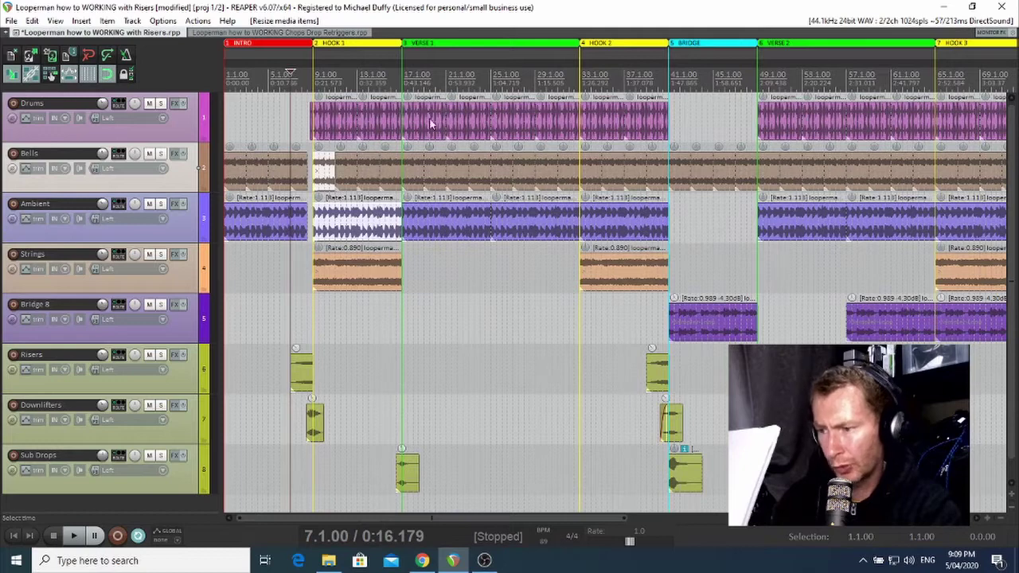
{"action": "left_click", "coordinate": [402, 73]}
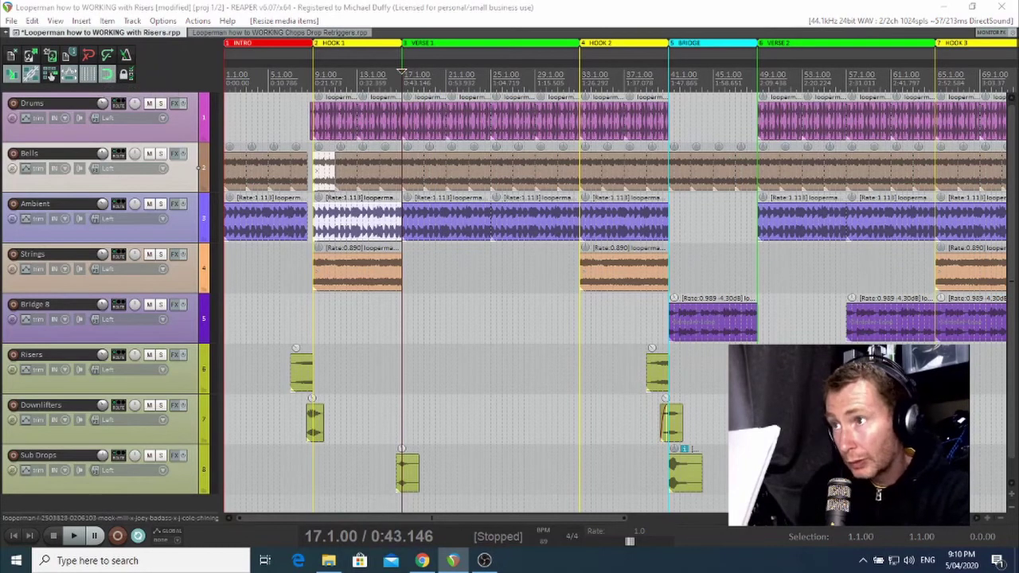
In the snap and grid settings, turn off swing with its amount at 0% and set the grid line spacing to 1/8
{"action": "right_click", "coordinate": [49, 74]}
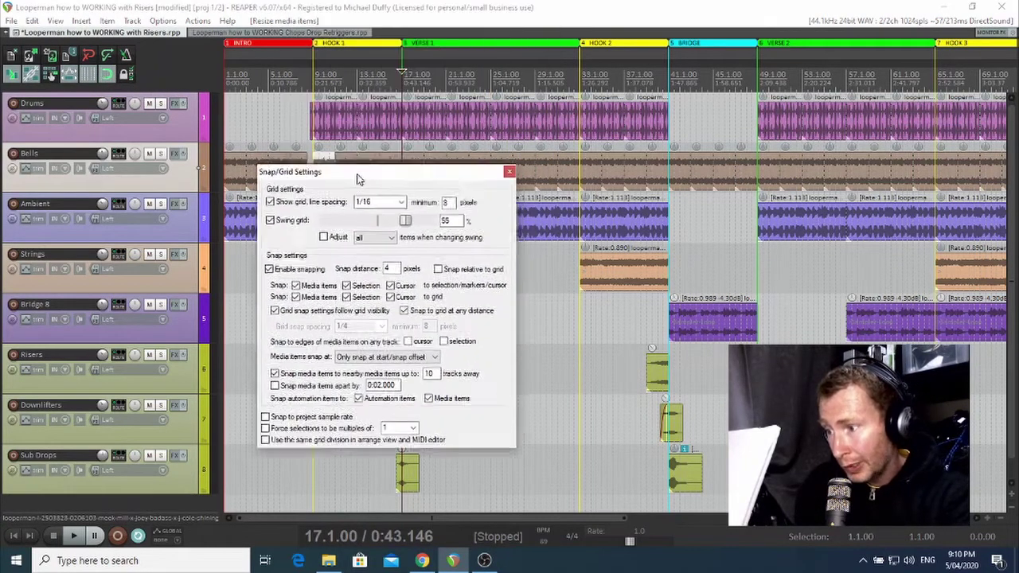
{"action": "left_click_drag", "start_coordinate": [358, 174], "coordinate": [305, 201]}
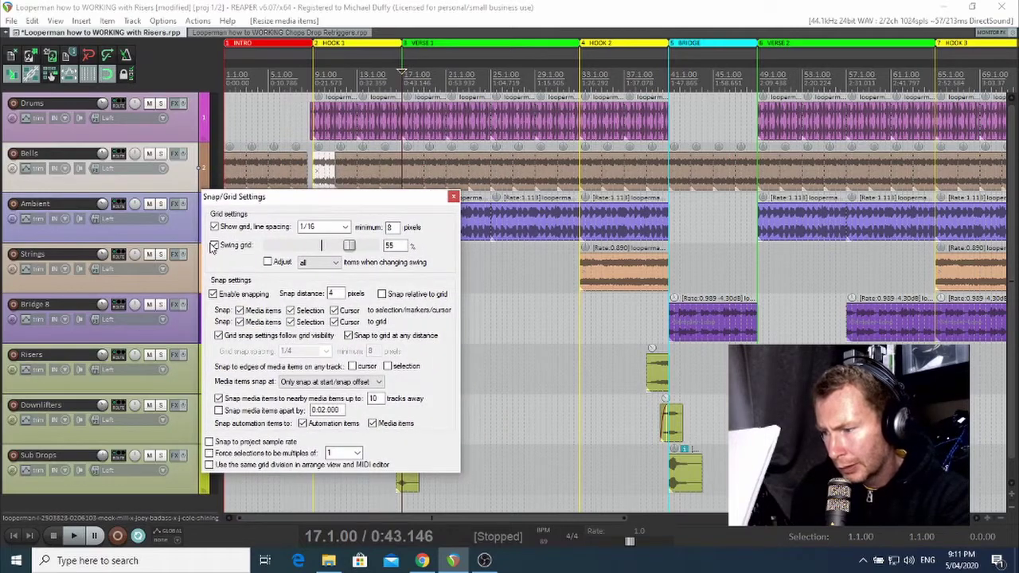
{"action": "left_click_drag", "start_coordinate": [349, 246], "coordinate": [321, 246]}
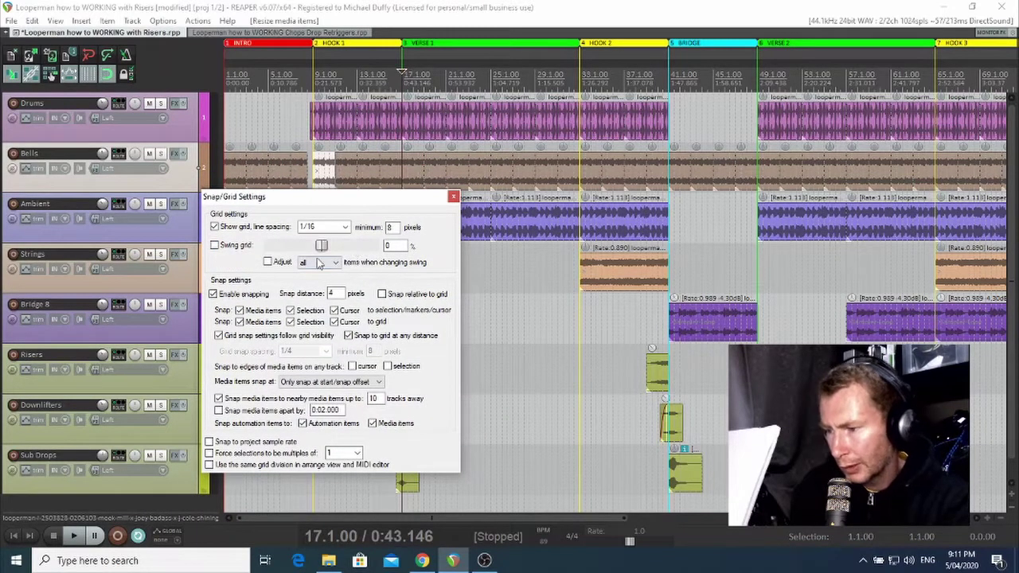
{"action": "left_click", "coordinate": [345, 229]}
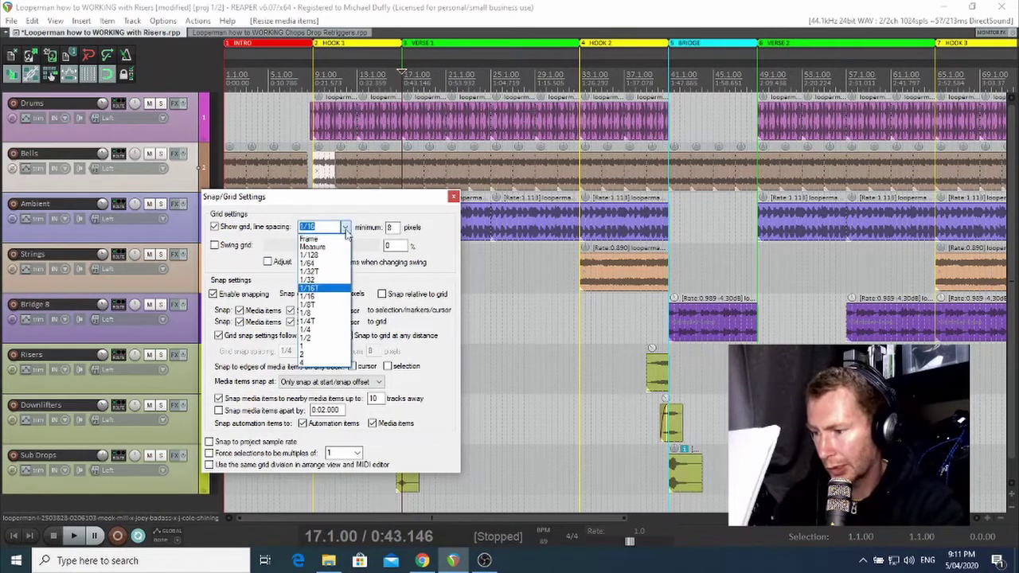
{"action": "left_click", "coordinate": [328, 319]}
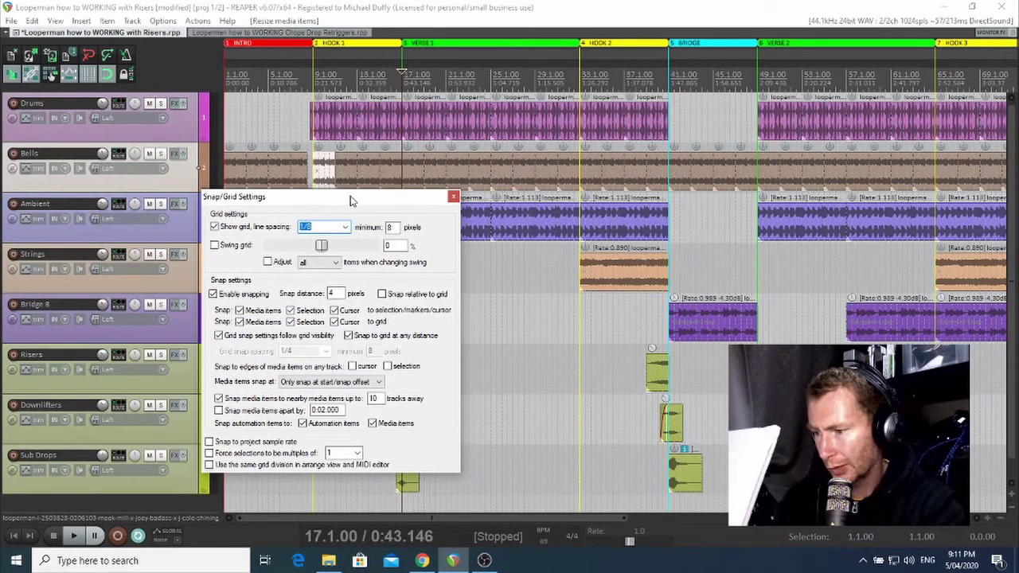
{"action": "left_click_drag", "start_coordinate": [356, 203], "coordinate": [364, 111]}
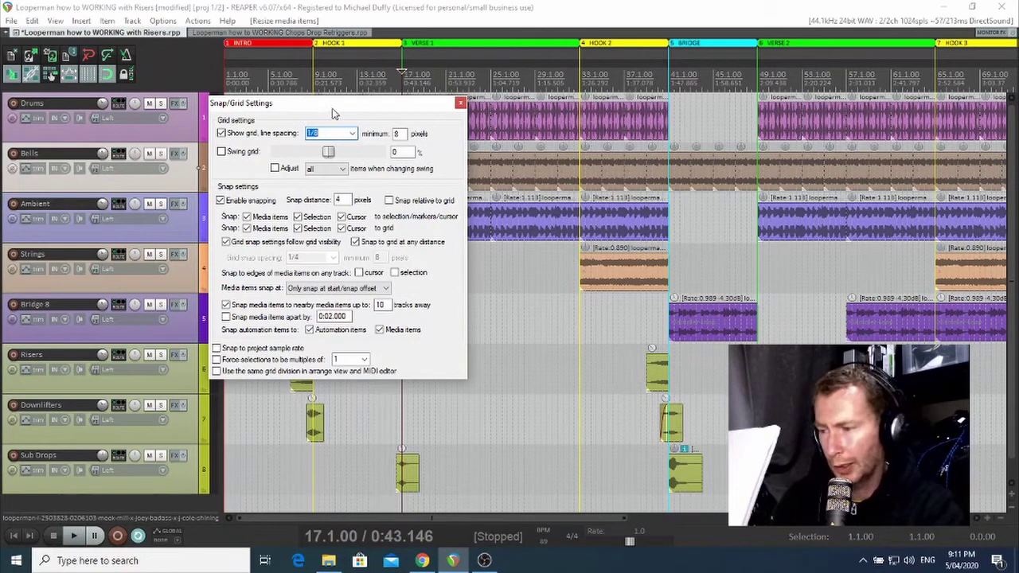
{"action": "left_click_drag", "start_coordinate": [347, 107], "coordinate": [455, 109]}
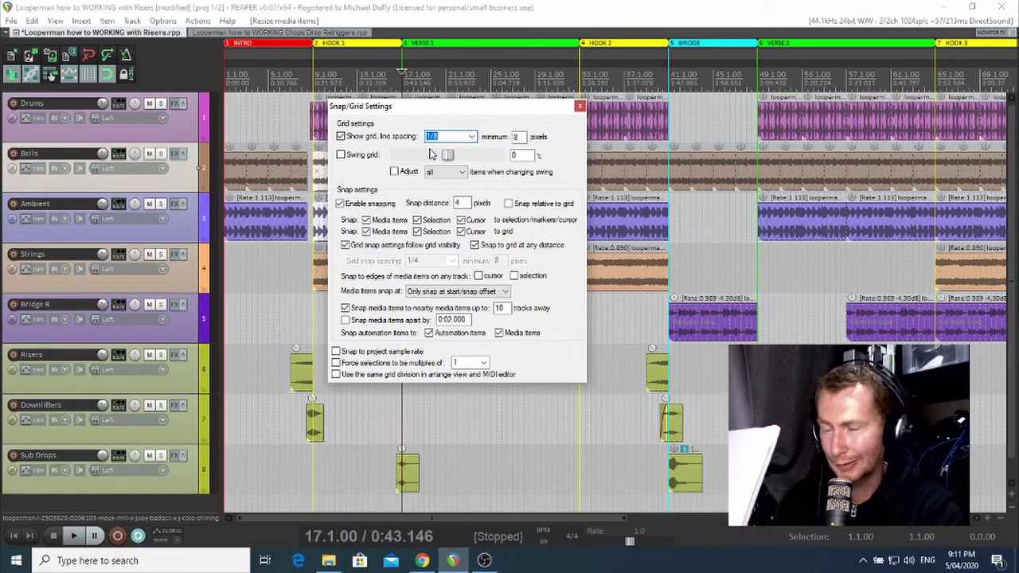
{"action": "left_click_drag", "start_coordinate": [471, 114], "coordinate": [531, 173]}
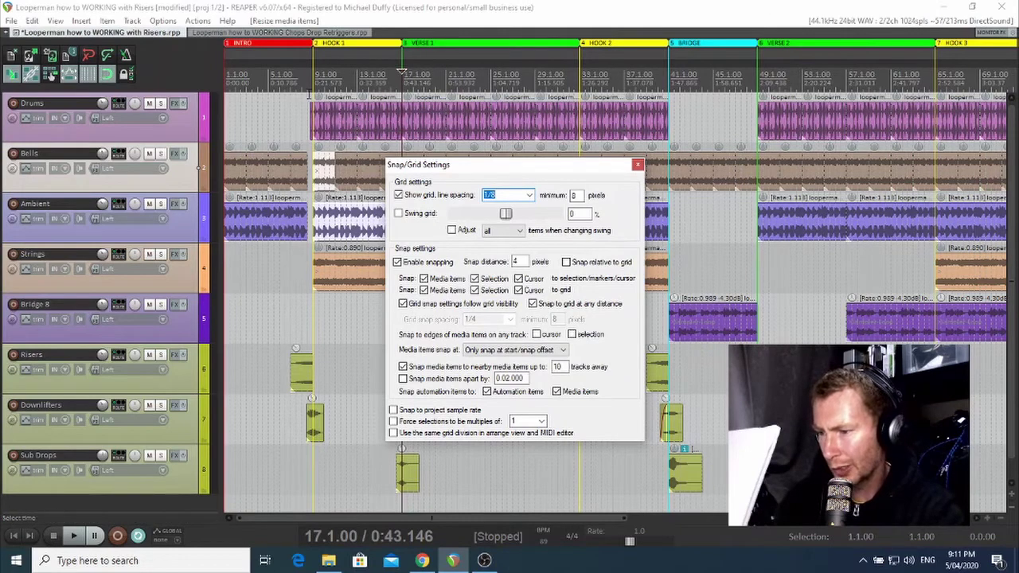
{"action": "left_click_drag", "start_coordinate": [536, 168], "coordinate": [456, 194]}
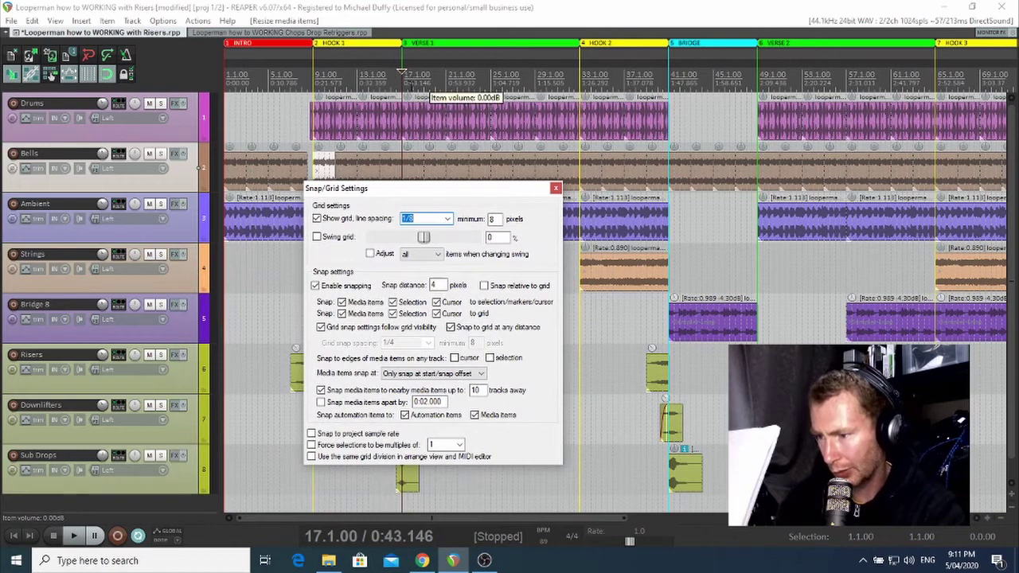
{"action": "scroll", "coordinate": [759, 96], "scroll_direction": "up", "scroll_amount": 10}
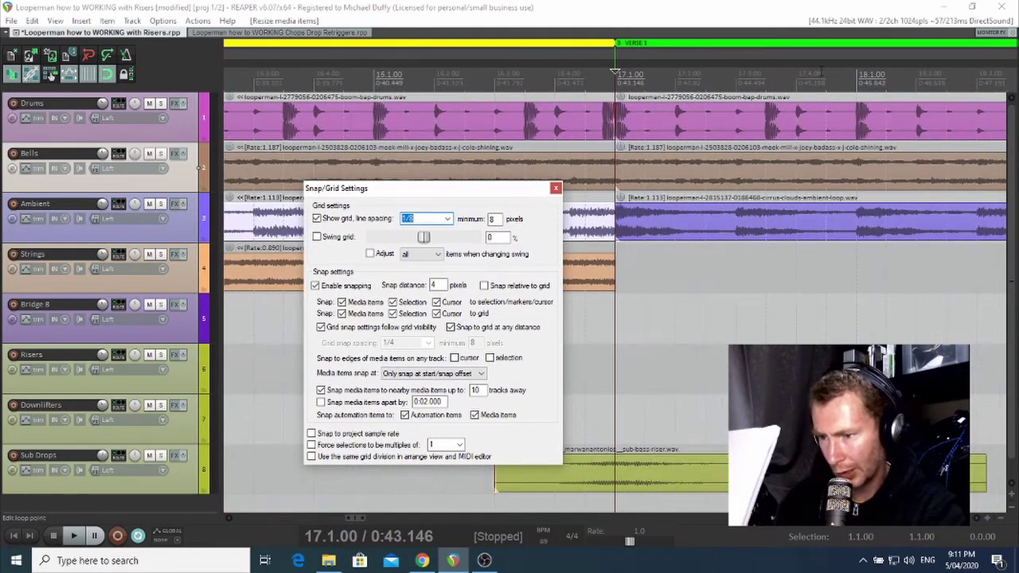
{"action": "left_click_drag", "start_coordinate": [822, 70], "coordinate": [643, 89]}
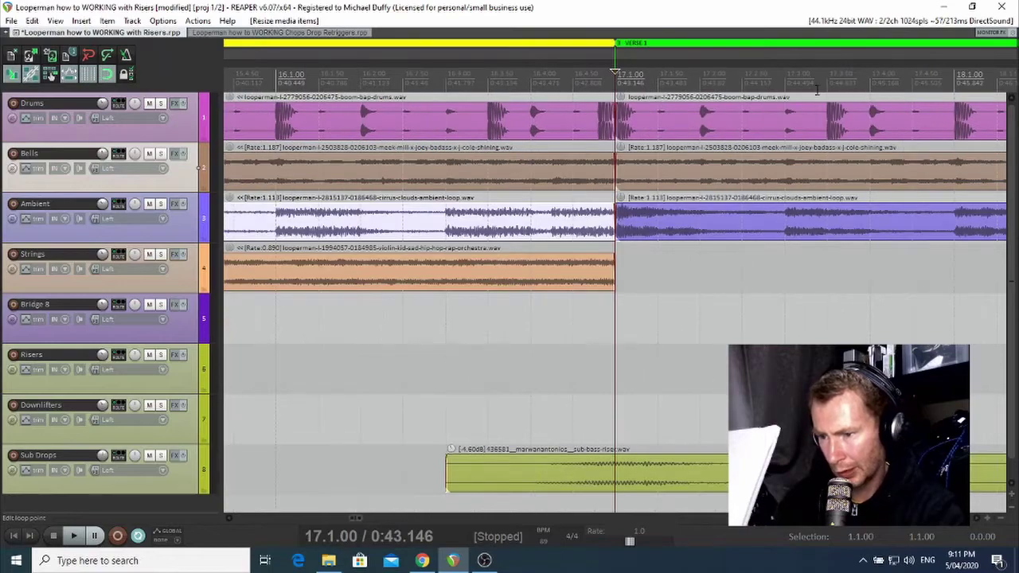
Place the edit cursor at 21.1.00 in Verse 1, where the next Drums loop begins
{"action": "scroll", "coordinate": [643, 90], "scroll_direction": "down", "scroll_amount": 6}
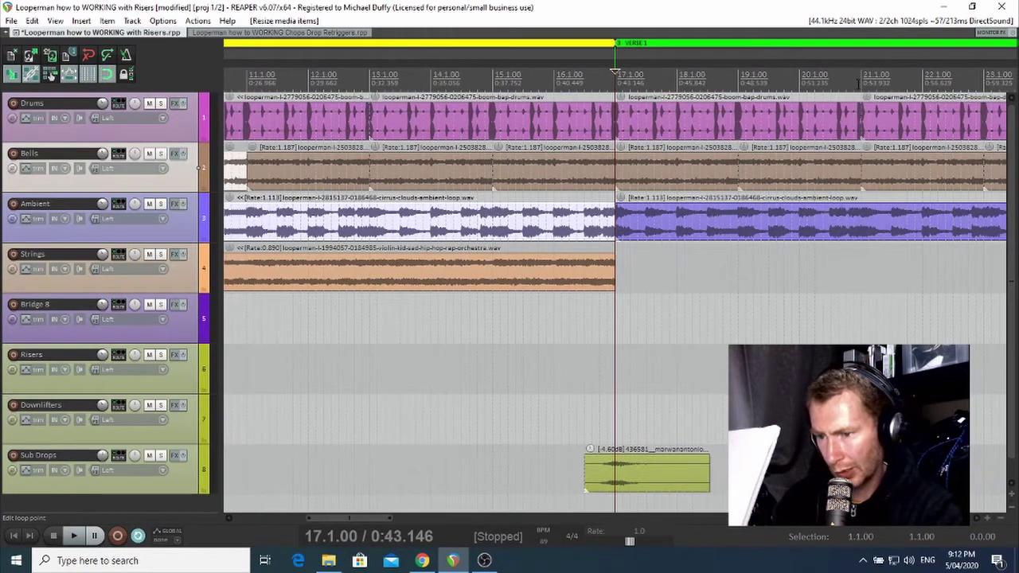
{"action": "left_click", "coordinate": [866, 85]}
{"action": "scroll", "coordinate": [867, 85], "scroll_direction": "up", "scroll_amount": 6}
{"action": "scroll", "coordinate": [783, 89], "scroll_direction": "up", "scroll_amount": 4}
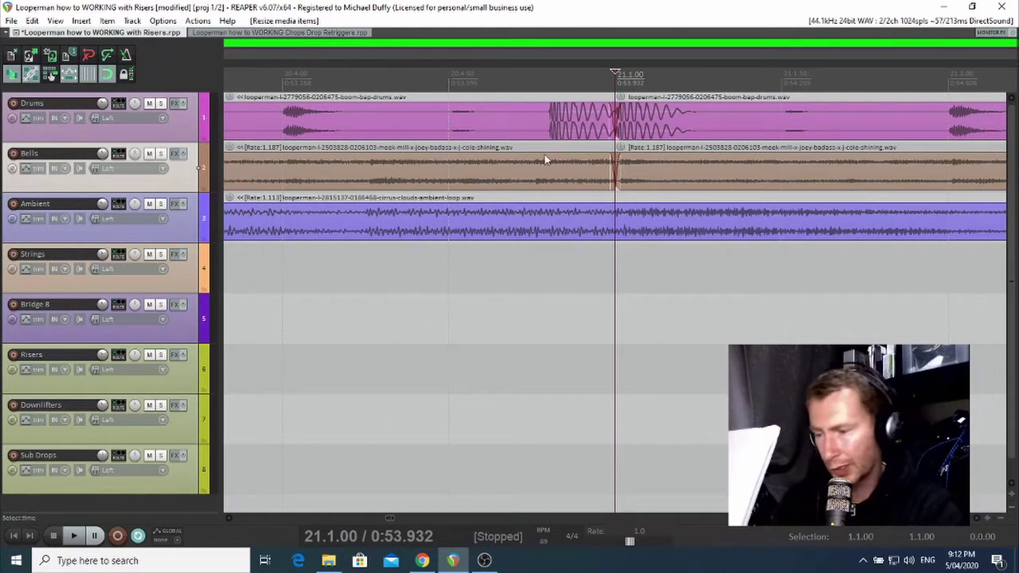
{"action": "scroll", "coordinate": [602, 119], "scroll_direction": "down", "scroll_amount": 2}
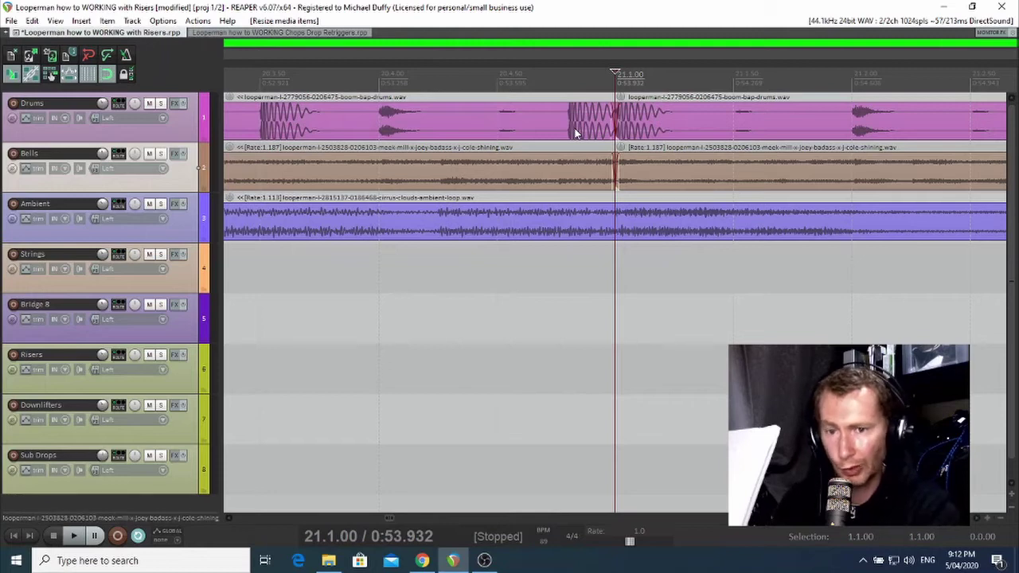
{"action": "scroll", "coordinate": [577, 133], "scroll_direction": "down", "scroll_amount": 1}
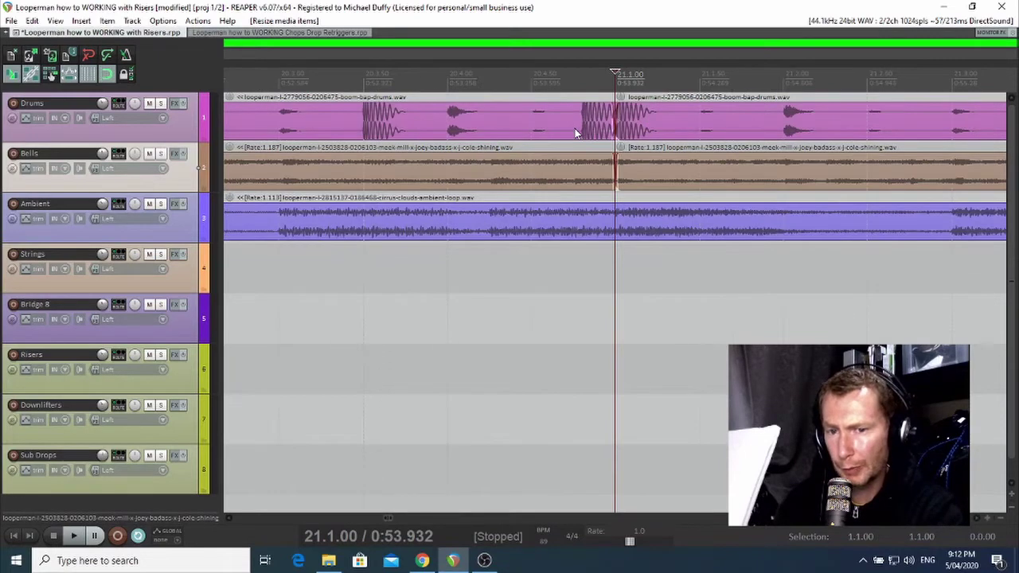
In the snap and grid settings, set the grid line spacing to 1/16
{"action": "right_click", "coordinate": [112, 74]}
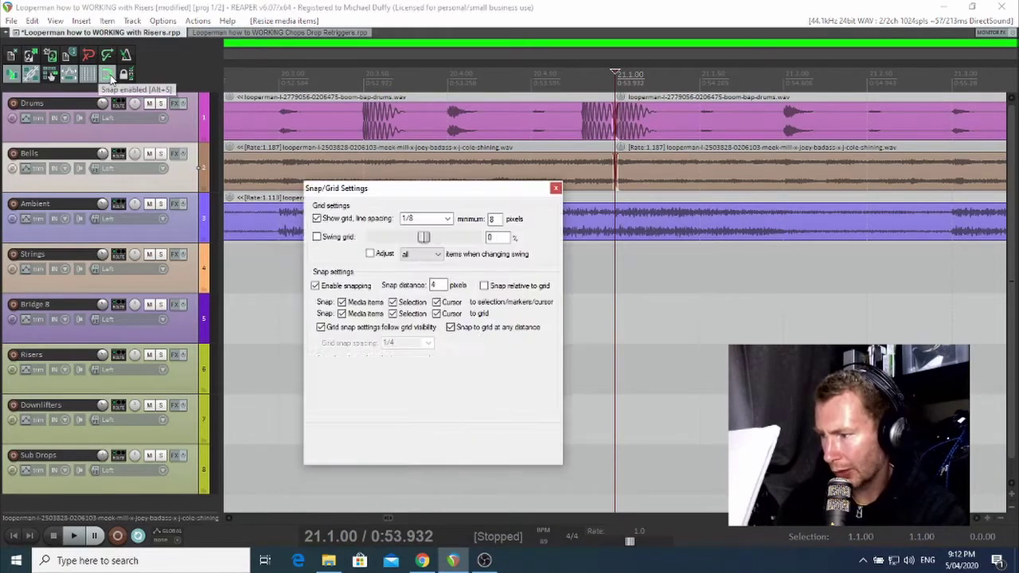
{"action": "left_click_drag", "start_coordinate": [412, 191], "coordinate": [570, 295]}
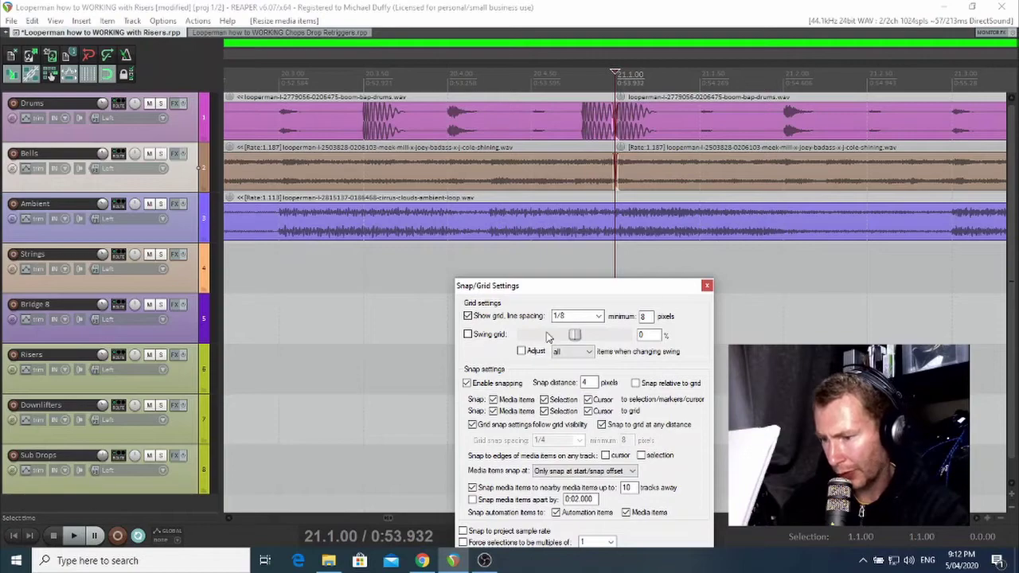
{"action": "left_click_drag", "start_coordinate": [579, 286], "coordinate": [454, 178]}
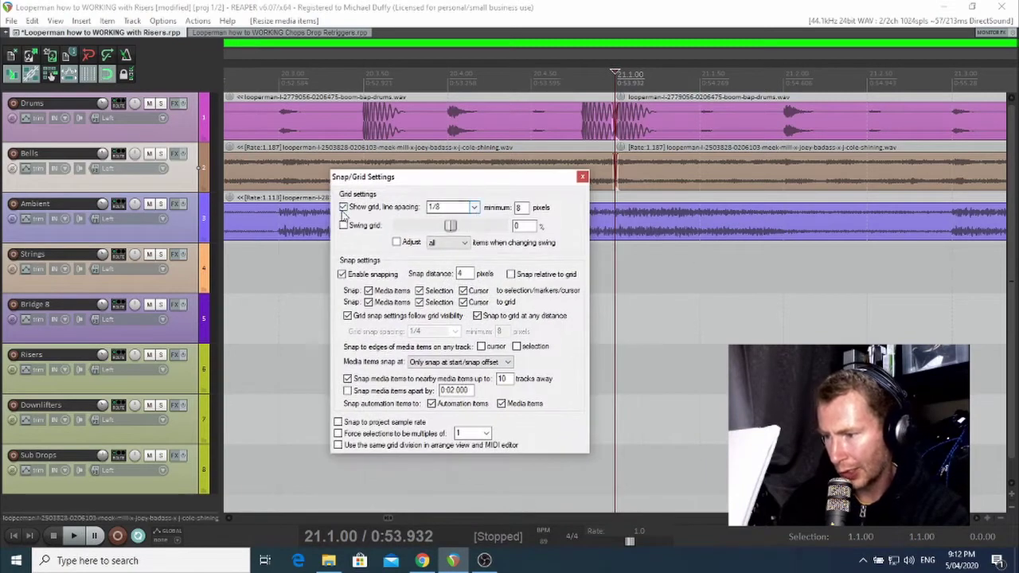
{"action": "left_click", "coordinate": [474, 208]}
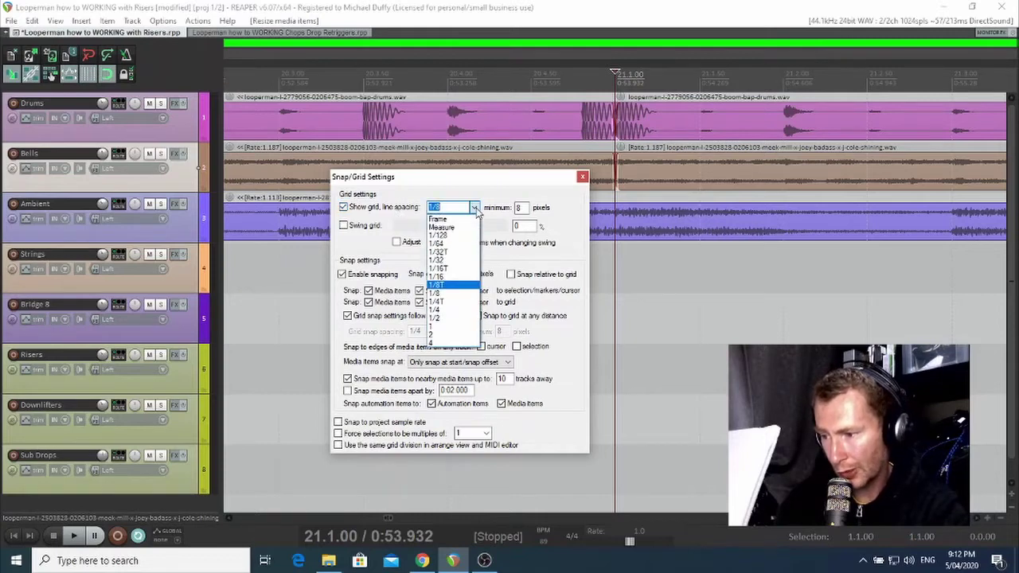
{"action": "left_click", "coordinate": [447, 277]}
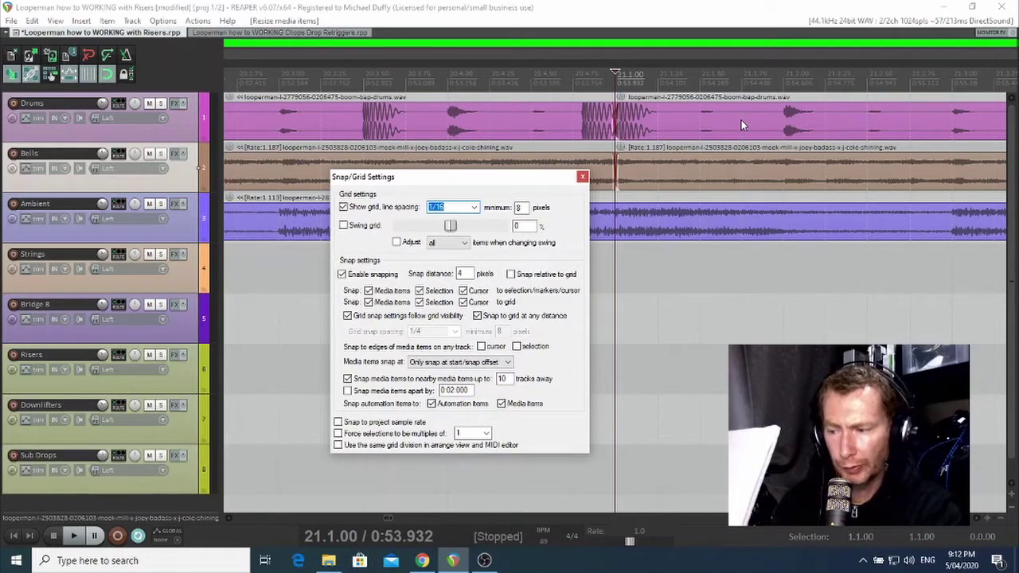
Try a grid line spacing of 1/32 and return it to 1/16
{"action": "left_click", "coordinate": [474, 207]}
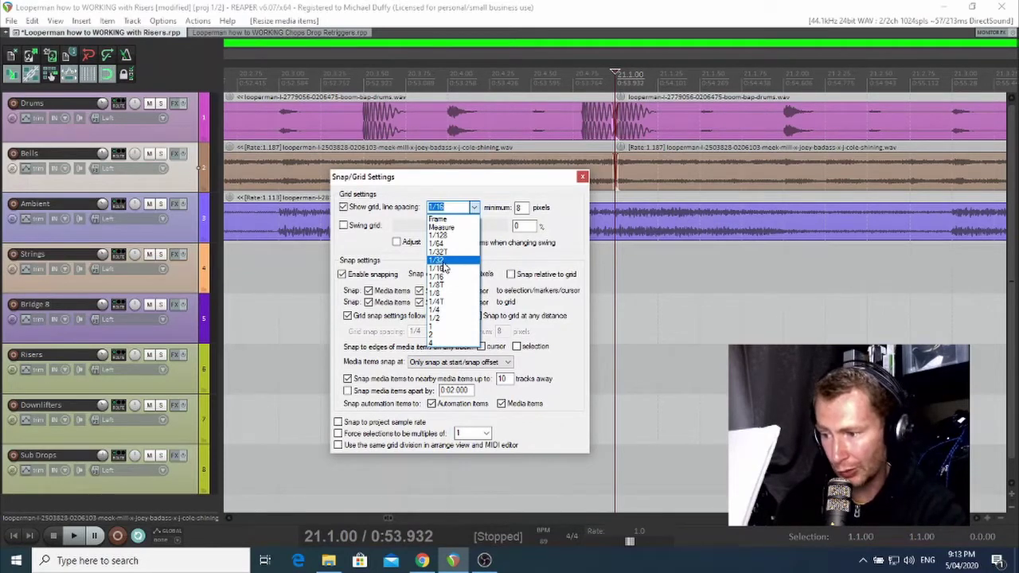
{"action": "left_click", "coordinate": [442, 262]}
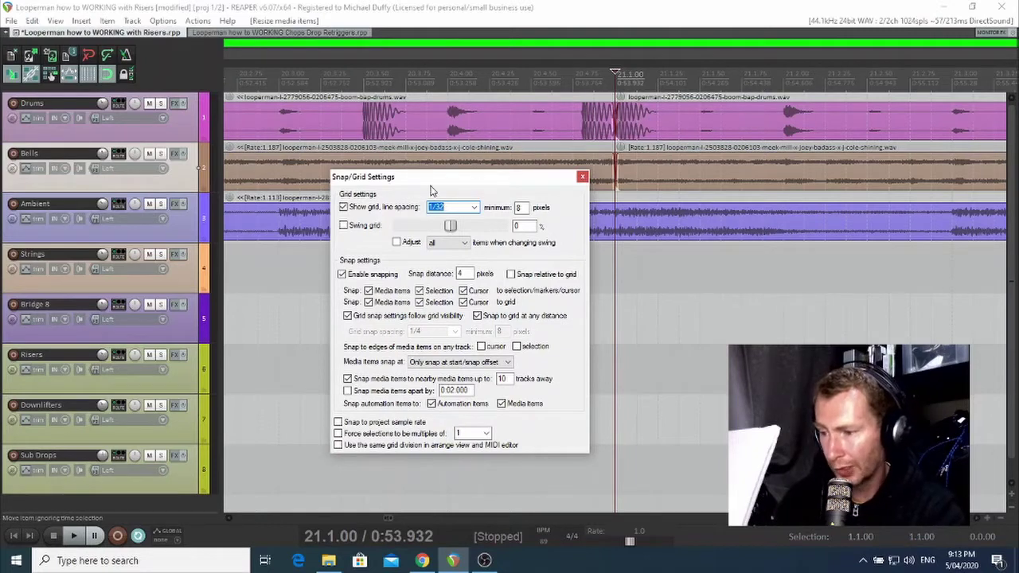
{"action": "left_click", "coordinate": [473, 207]}
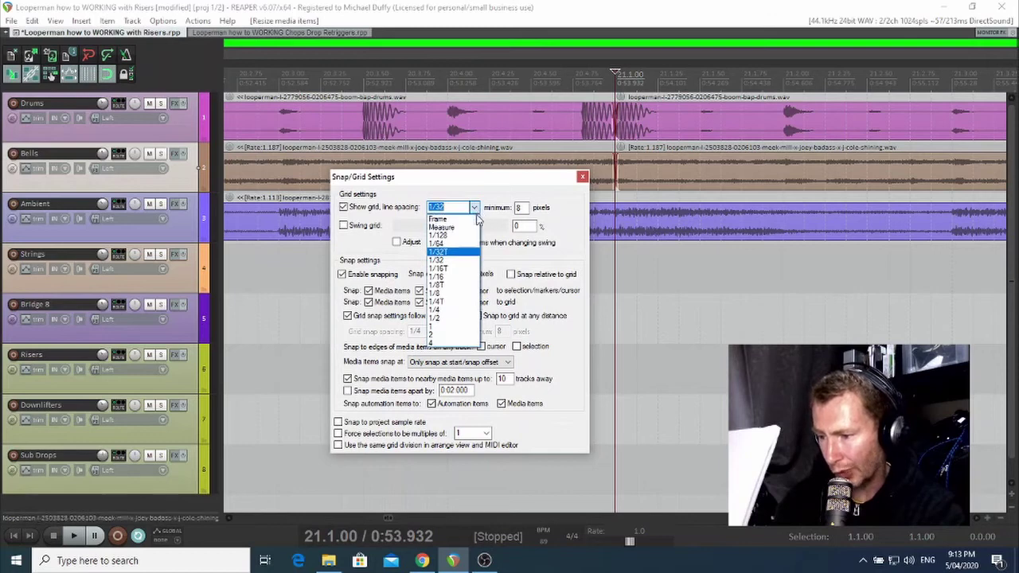
{"action": "left_click", "coordinate": [453, 281]}
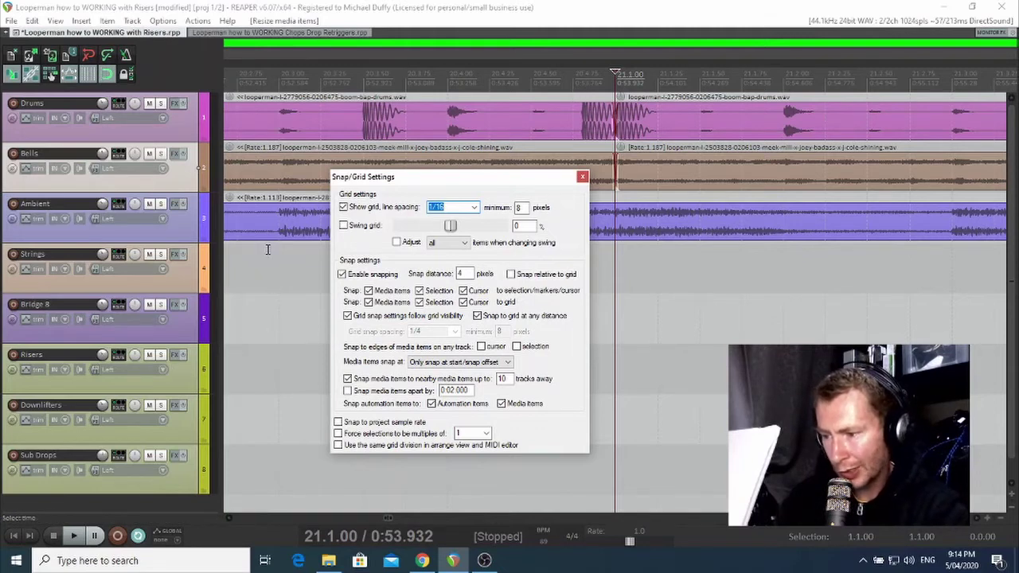
Turn on the swing grid with an amount of 35%, and compare its lines with the drum hit before 21.1.00
{"action": "left_click", "coordinate": [344, 226]}
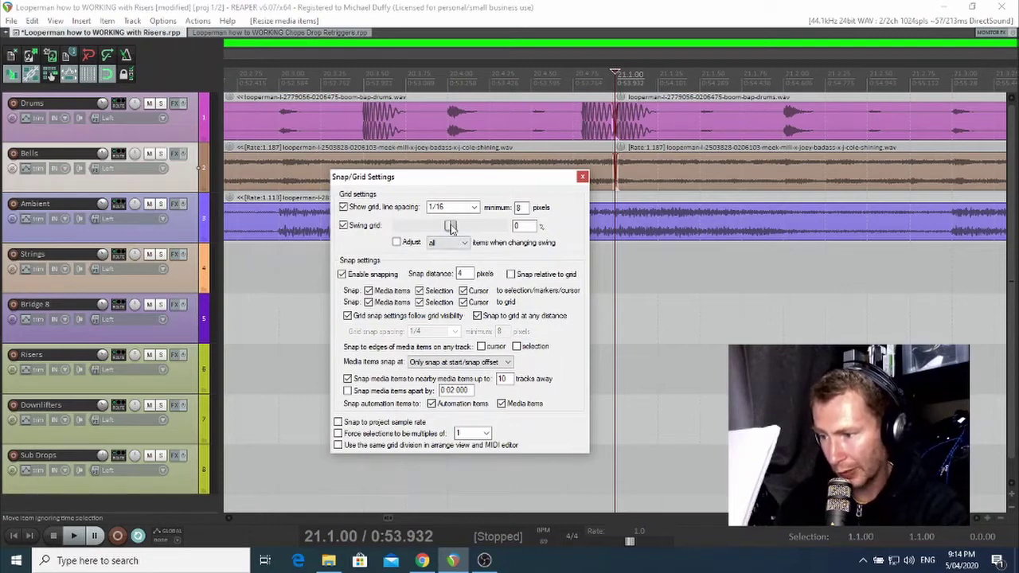
{"action": "left_click_drag", "start_coordinate": [451, 228], "coordinate": [470, 228]}
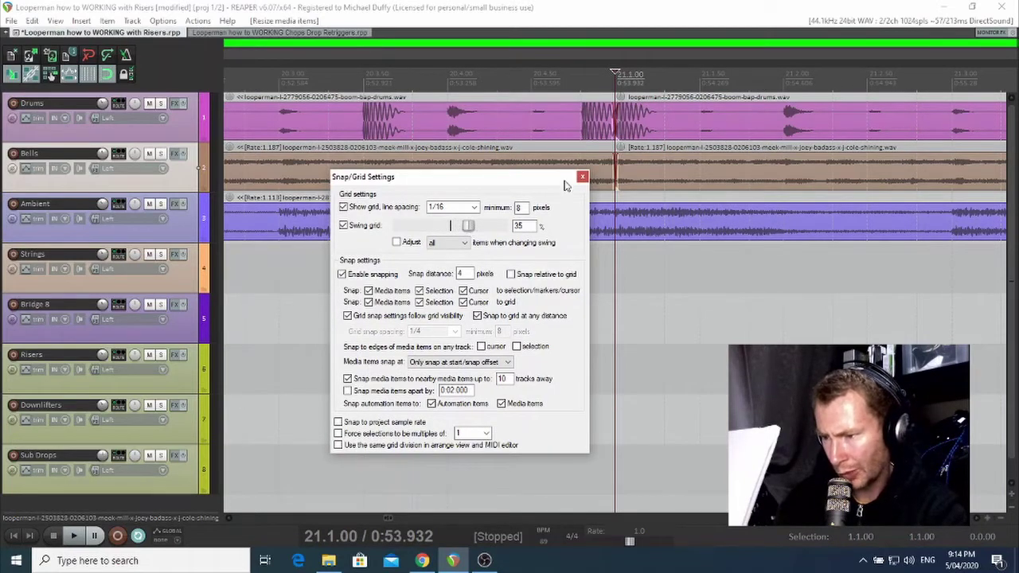
{"action": "scroll", "coordinate": [573, 147], "scroll_direction": "up", "scroll_amount": 3}
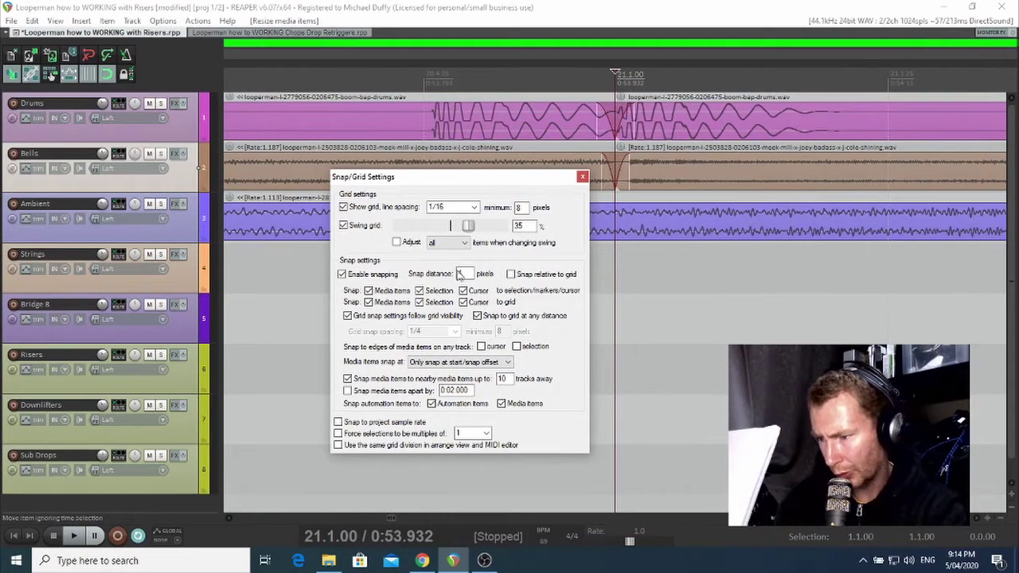
Try a 1/16T grid line spacing with swing amounts of -41% and -44% against the drum hit before 21.1.00
{"action": "scroll", "coordinate": [472, 207], "scroll_direction": "down", "scroll_amount": 1}
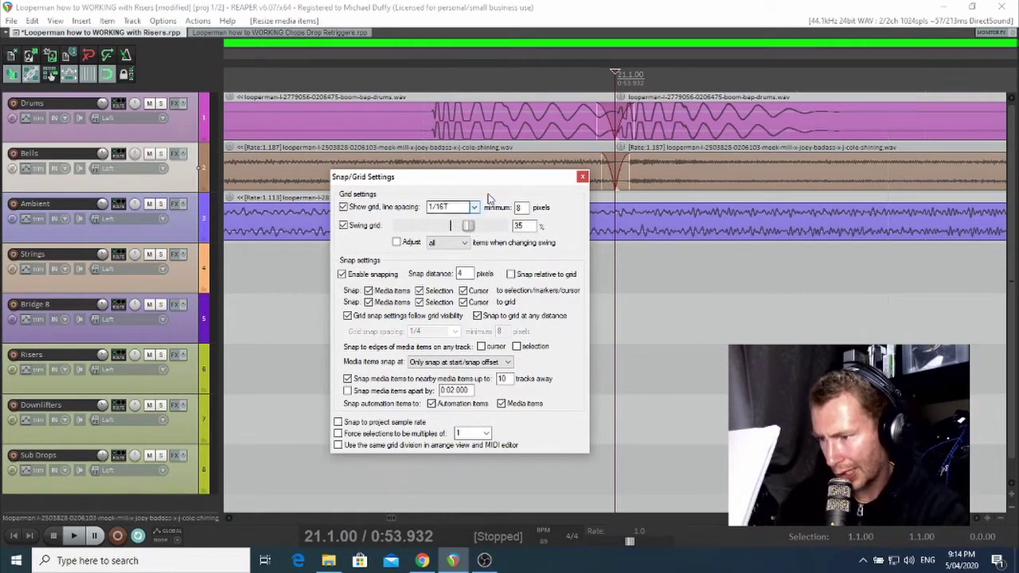
{"action": "scroll", "coordinate": [469, 228], "scroll_direction": "down", "scroll_amount": 3}
{"action": "left_click_drag", "start_coordinate": [468, 229], "coordinate": [434, 227]}
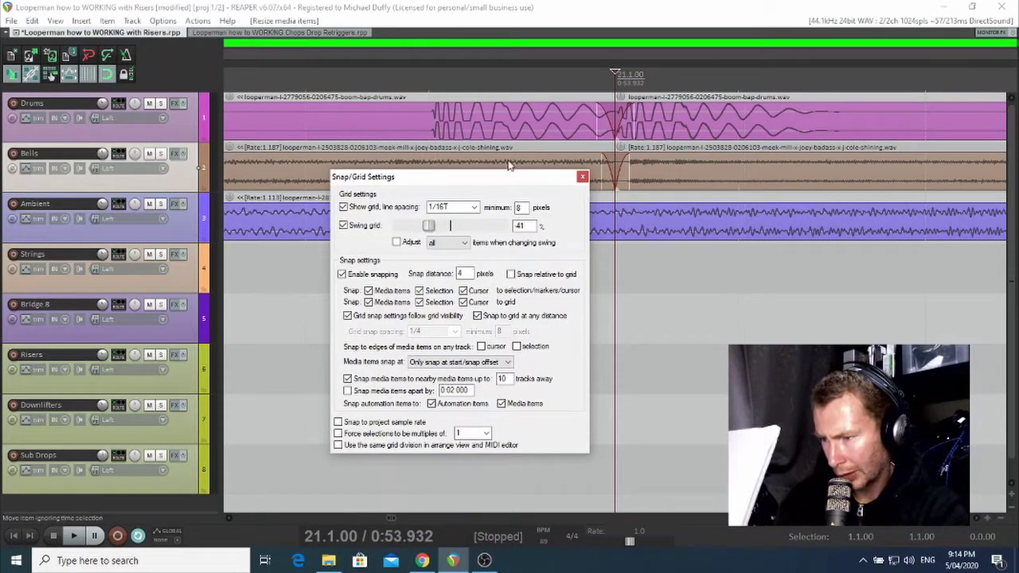
{"action": "scroll", "coordinate": [472, 120], "scroll_direction": "down", "scroll_amount": 2}
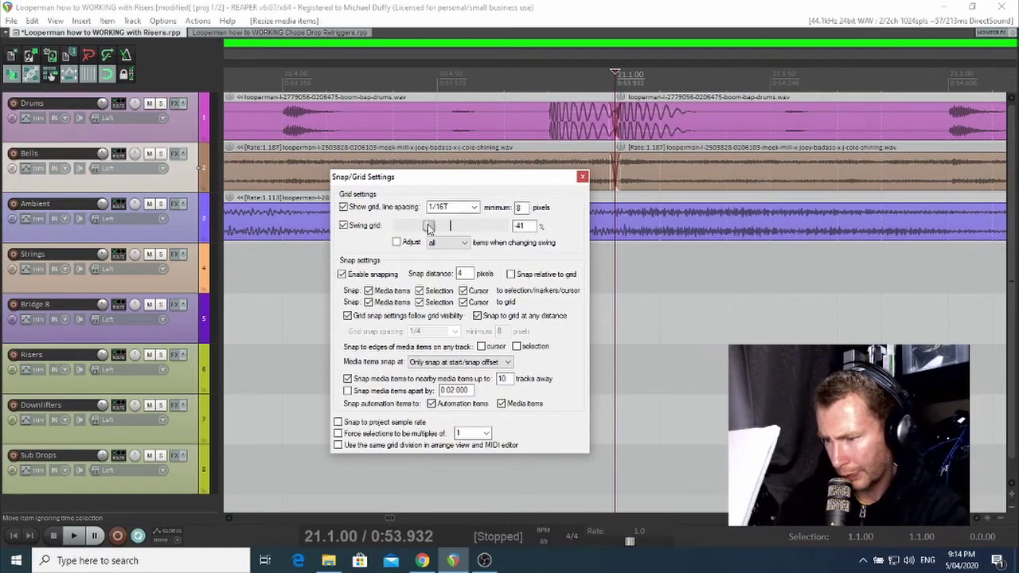
{"action": "mouse_move", "coordinate": [430, 228]}
{"action": "left_mouse_down"}
{"action": "mouse_move", "coordinate": [497, 229]}
{"action": "mouse_move", "coordinate": [428, 229]}
{"action": "left_mouse_up"}
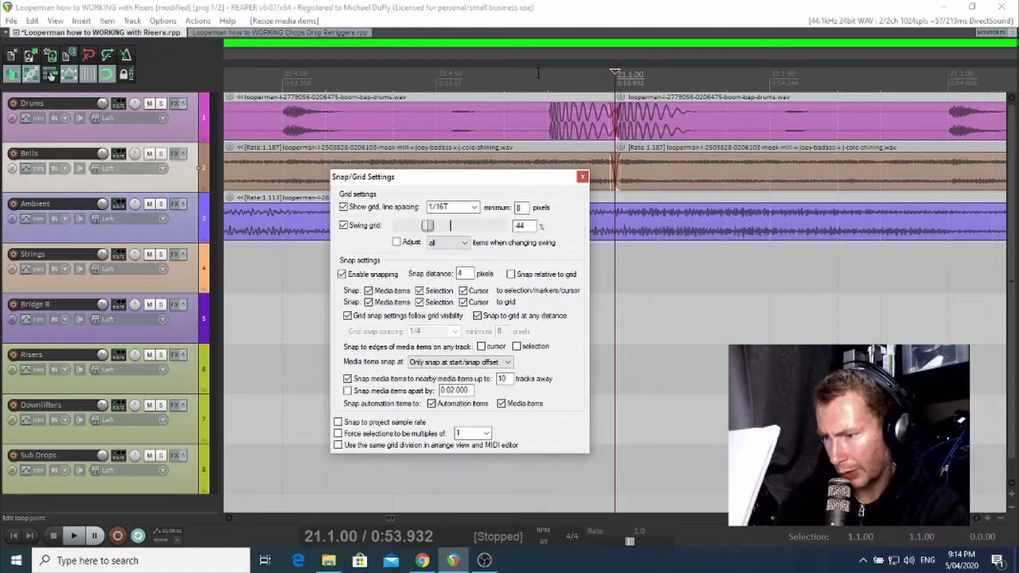
Close the snap and grid settings and place the edit cursor at 20.4.80, just before the last drum hit ahead of 21.1.00
{"action": "key", "text": "Escape"}
{"action": "left_click", "coordinate": [549, 80]}
{"action": "scroll", "coordinate": [556, 85], "scroll_direction": "up", "scroll_amount": 5}
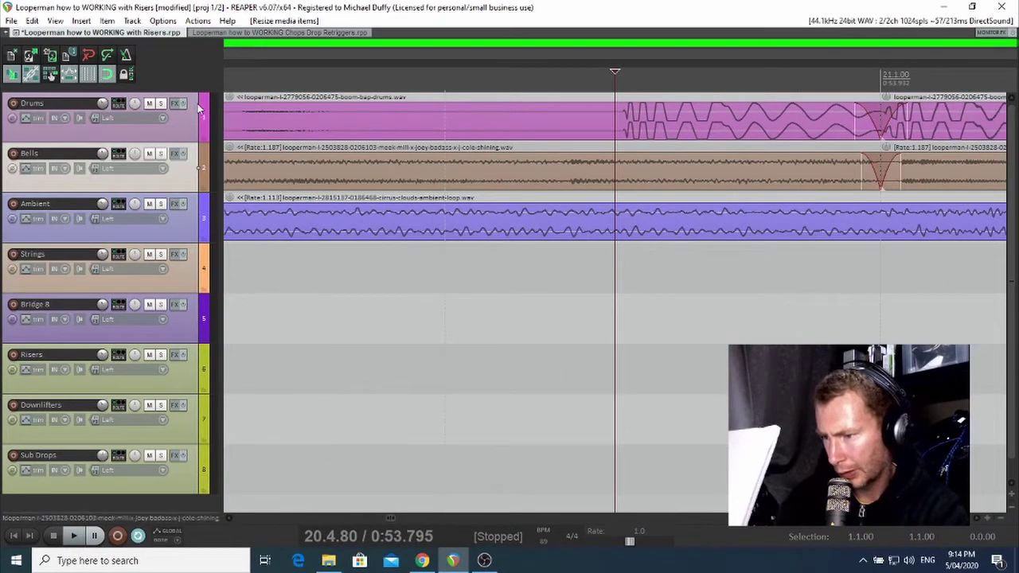
In the snap and grid settings, set the swing amount to -40% and the grid line spacing to 1/16
{"action": "right_click", "coordinate": [110, 76]}
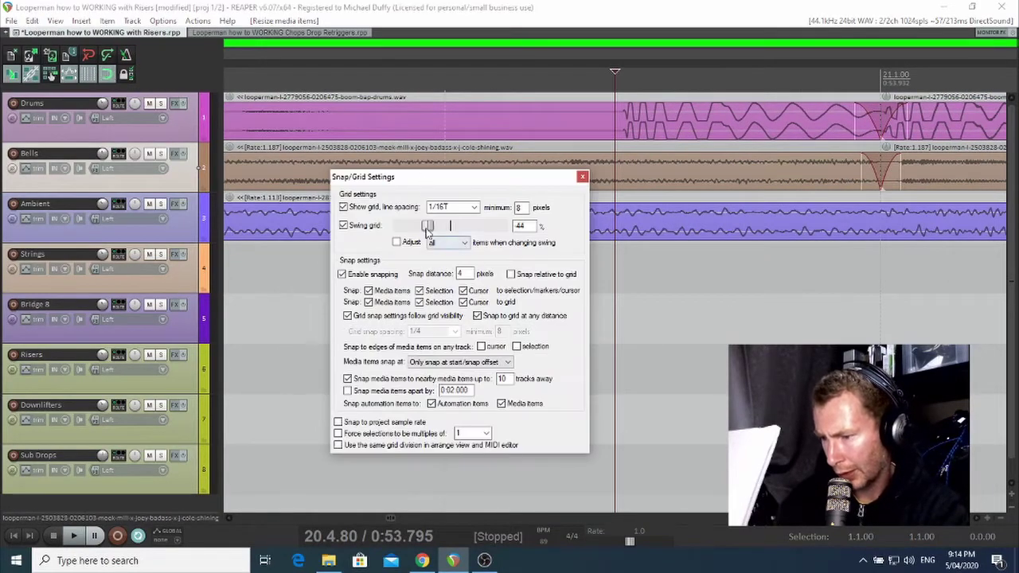
{"action": "left_click_drag", "start_coordinate": [429, 228], "coordinate": [430, 227]}
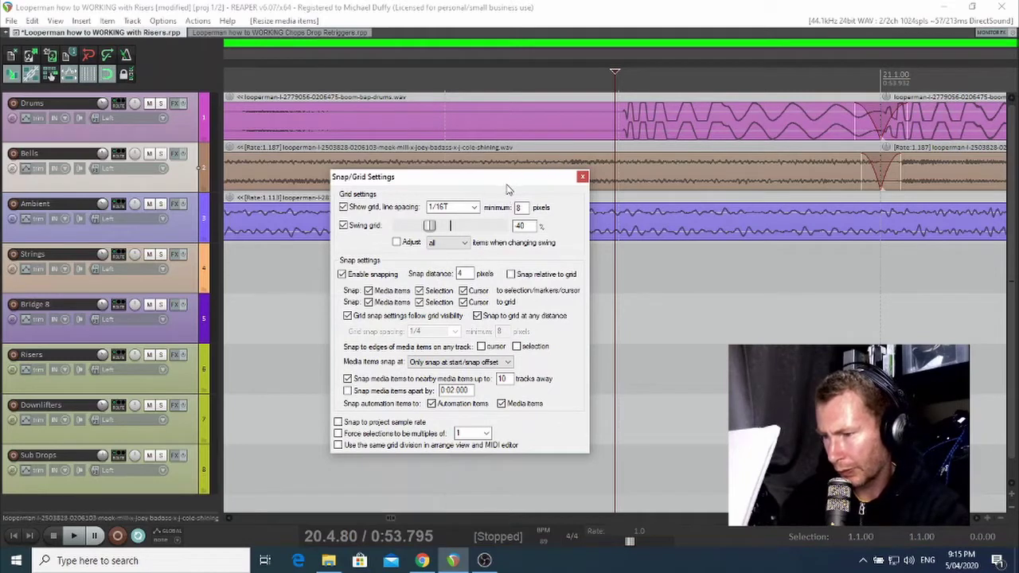
{"action": "left_click", "coordinate": [474, 207]}
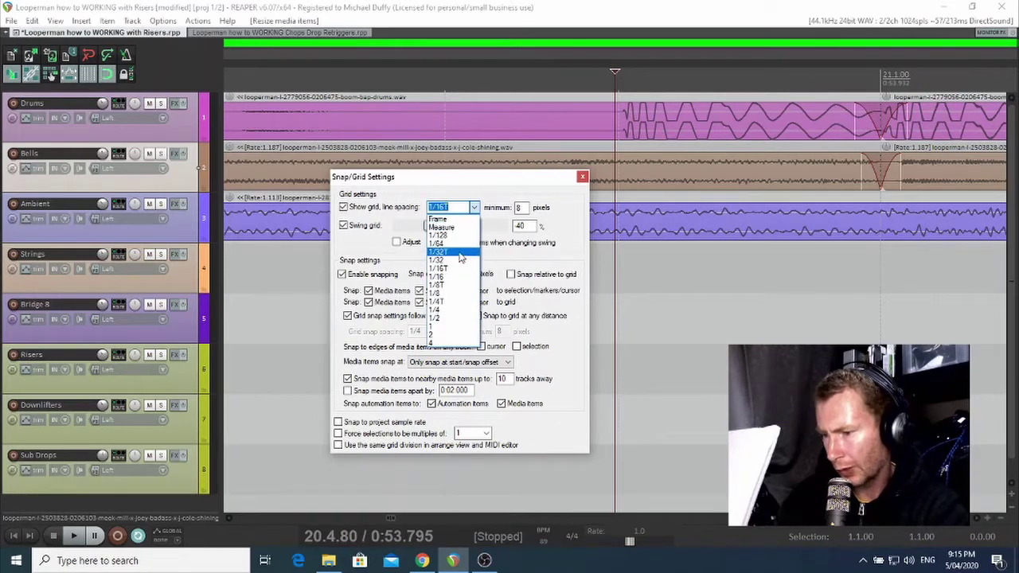
{"action": "left_click", "coordinate": [451, 278]}
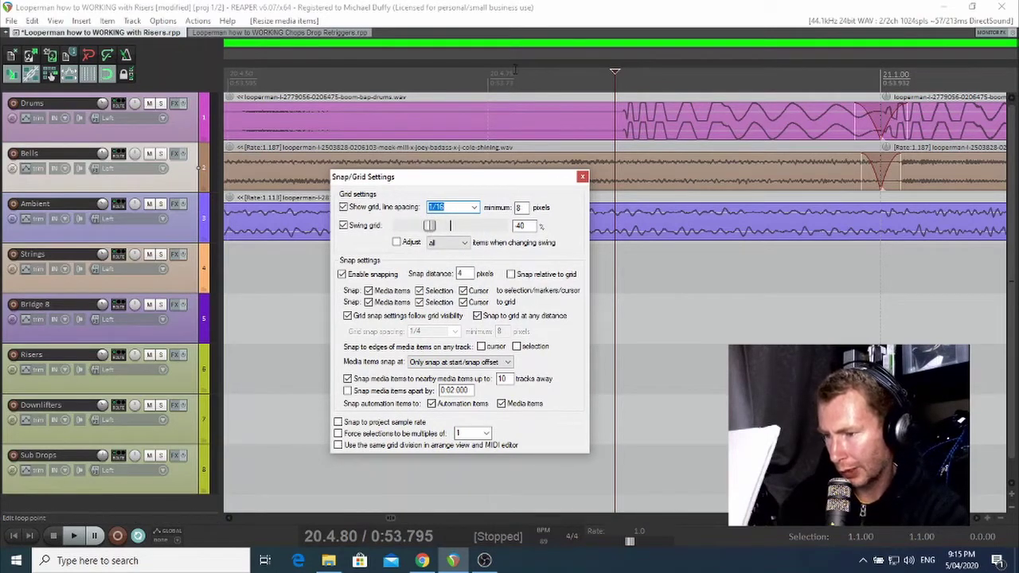
Keep the 1/16 grid line spacing, set the swing amount to 41% and close the snap and grid settings
{"action": "left_click", "coordinate": [473, 208]}
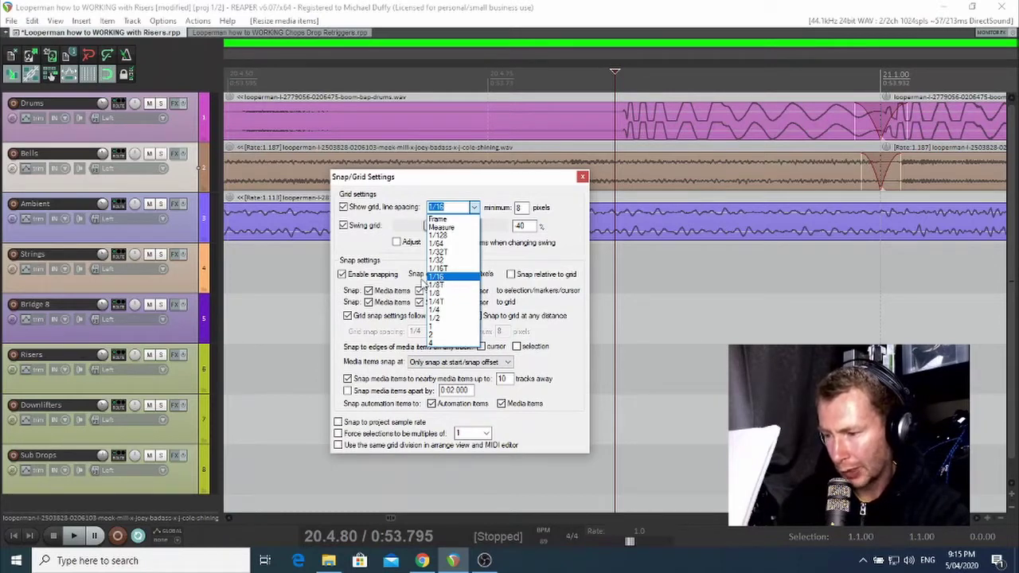
{"action": "left_click", "coordinate": [443, 278]}
{"action": "mouse_move", "coordinate": [486, 225]}
{"action": "left_mouse_down"}
{"action": "mouse_move", "coordinate": [434, 233]}
{"action": "mouse_move", "coordinate": [473, 229]}
{"action": "left_mouse_up"}
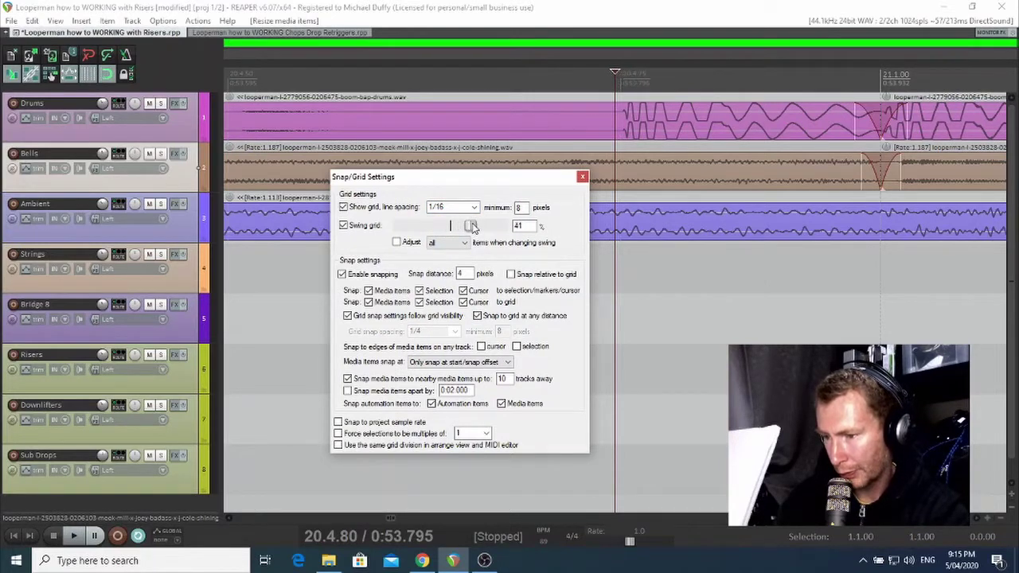
{"action": "left_click", "coordinate": [583, 177]}
Place the edit cursor on the grid line at 20.4.50, ahead of the last drum hit before 21.1.00
{"action": "scroll", "coordinate": [576, 114], "scroll_direction": "down", "scroll_amount": 4}
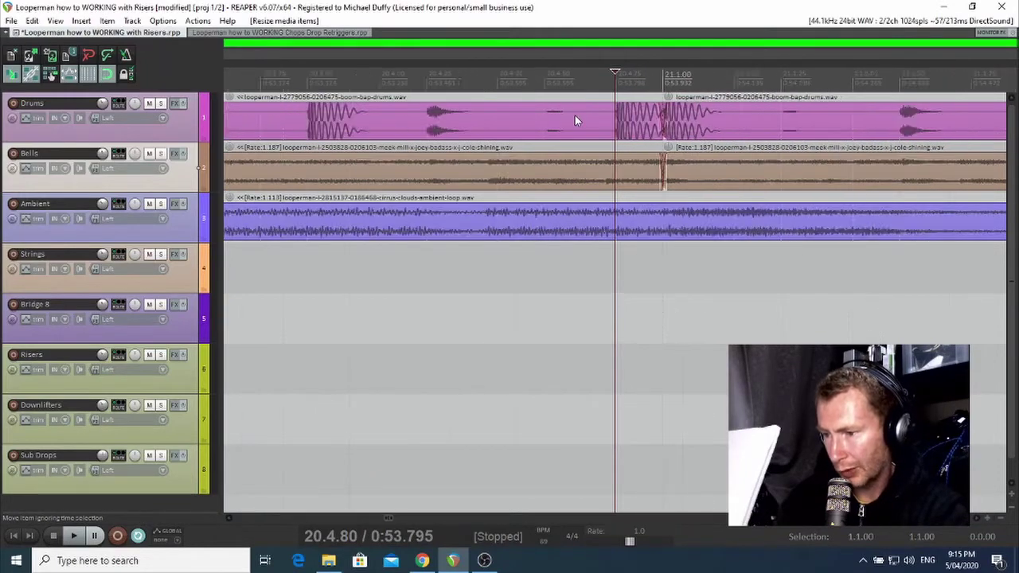
{"action": "scroll", "coordinate": [575, 121], "scroll_direction": "up", "scroll_amount": 2}
{"action": "left_click", "coordinate": [516, 90]}
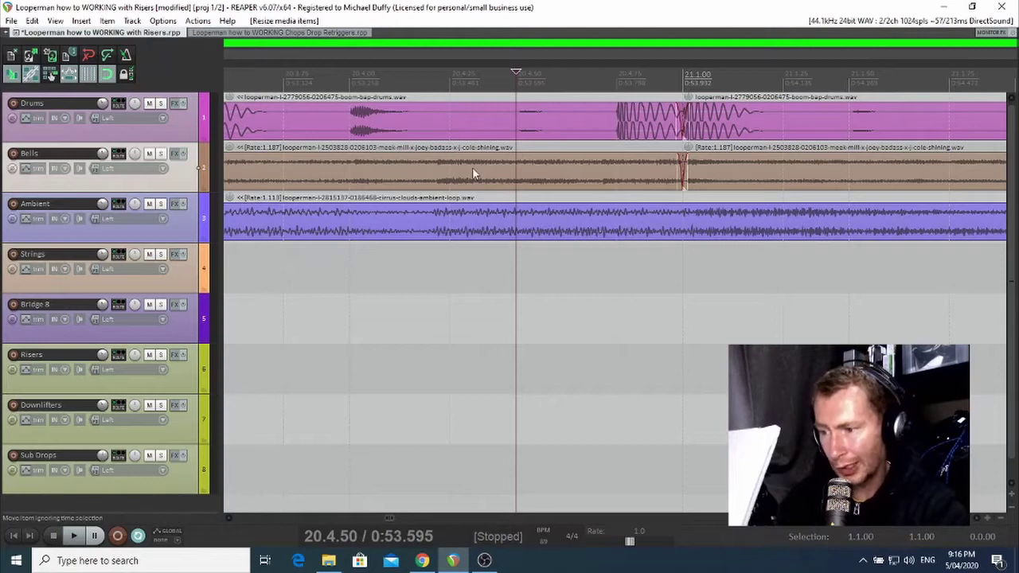
Examine the Drums, Bells and Ambient loops from the start of Verse 1 through bar 21 against the swung grid
{"action": "scroll", "coordinate": [512, 121], "scroll_direction": "down", "scroll_amount": 3}
{"action": "scroll", "coordinate": [512, 123], "scroll_direction": "down", "scroll_amount": 1}
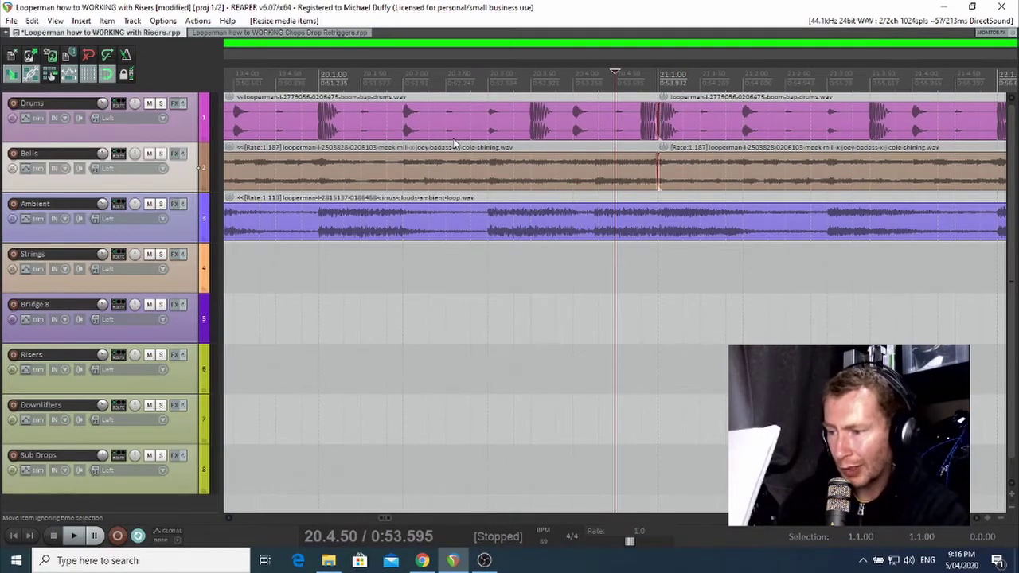
{"action": "scroll", "coordinate": [452, 141], "scroll_direction": "down", "scroll_amount": 5}
{"action": "scroll", "coordinate": [452, 142], "scroll_direction": "up", "scroll_amount": 2}
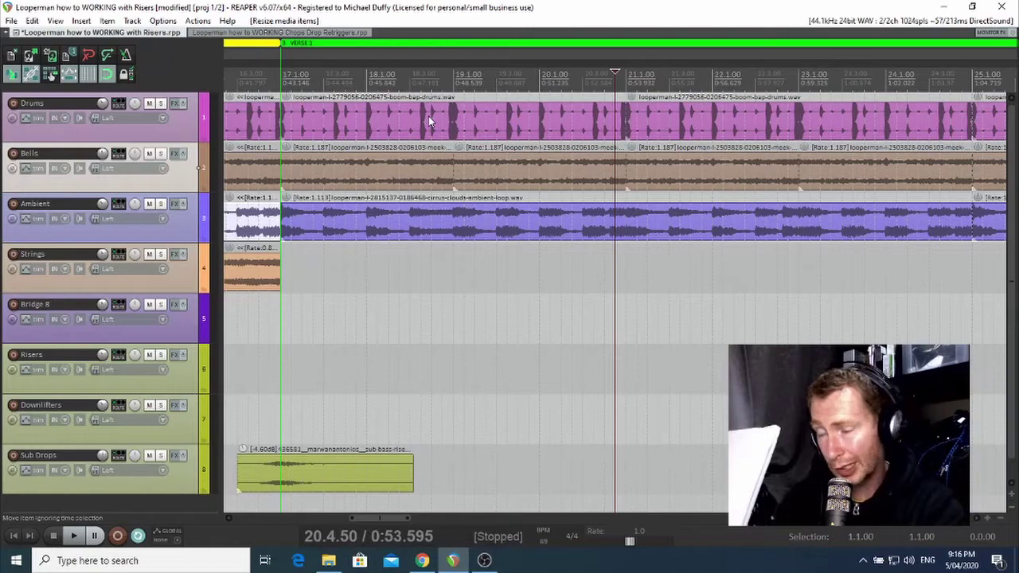
{"action": "scroll", "coordinate": [574, 109], "scroll_direction": "up", "scroll_amount": 10}
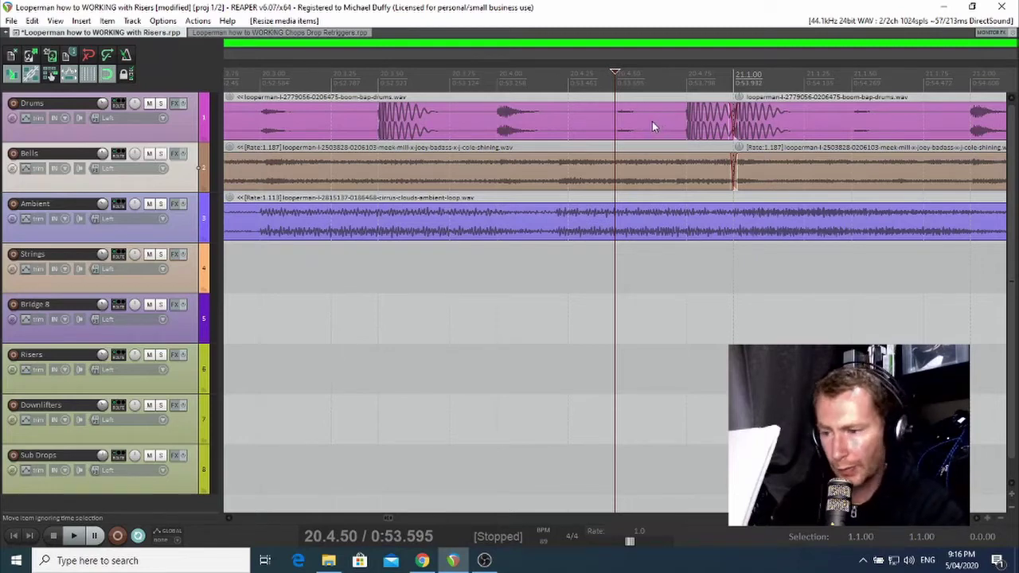
{"action": "scroll", "coordinate": [652, 121], "scroll_direction": "down", "scroll_amount": 6}
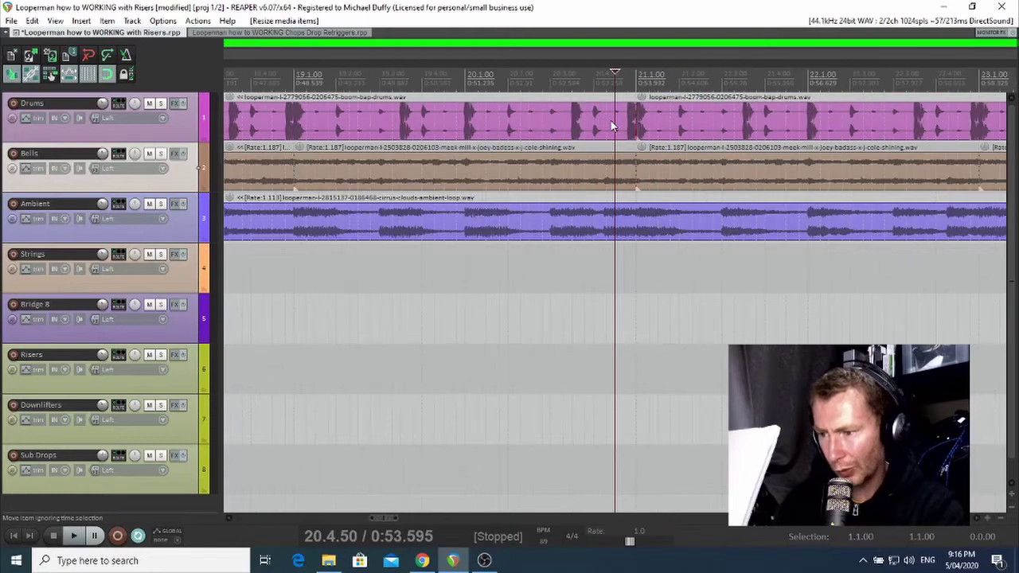
{"action": "scroll", "coordinate": [326, 120], "scroll_direction": "down", "scroll_amount": 3}
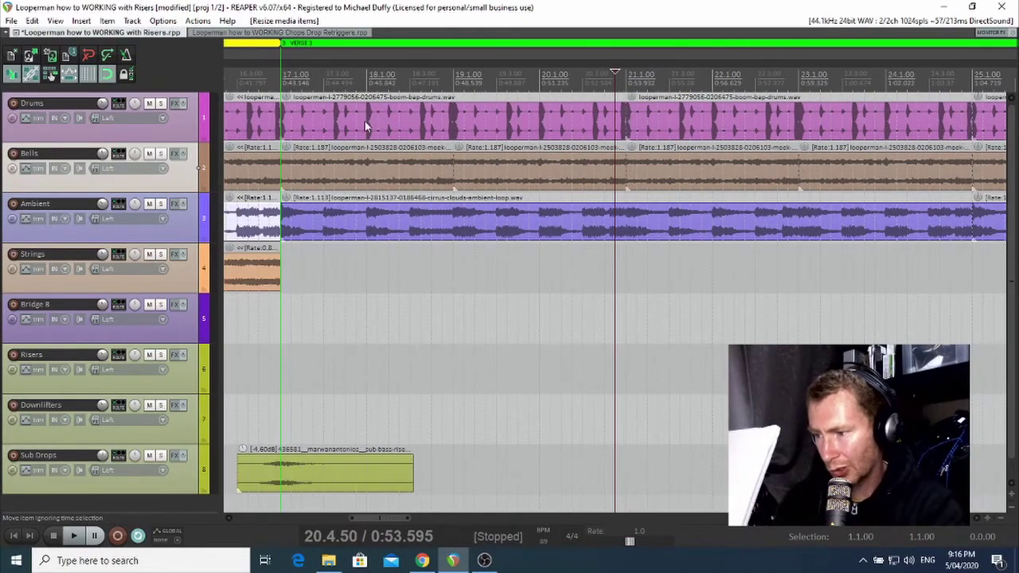
{"action": "scroll", "coordinate": [374, 125], "scroll_direction": "up", "scroll_amount": 3}
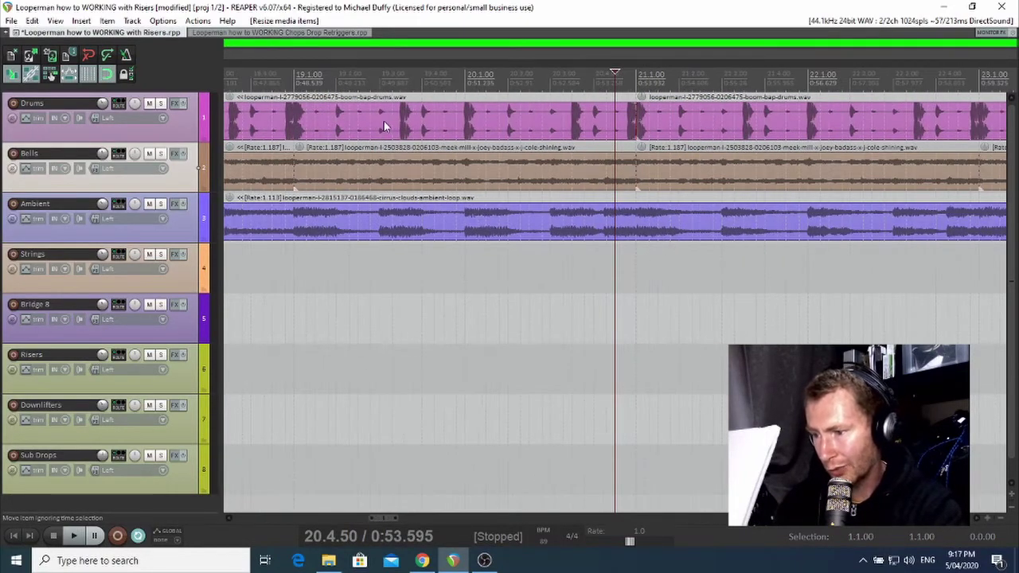
Place the edit cursor at the start of Verse 1, 17.1.00, and briefly play the arrangement from there
{"action": "scroll", "coordinate": [384, 121], "scroll_direction": "down", "scroll_amount": 2}
{"action": "scroll", "coordinate": [387, 122], "scroll_direction": "down", "scroll_amount": 1}
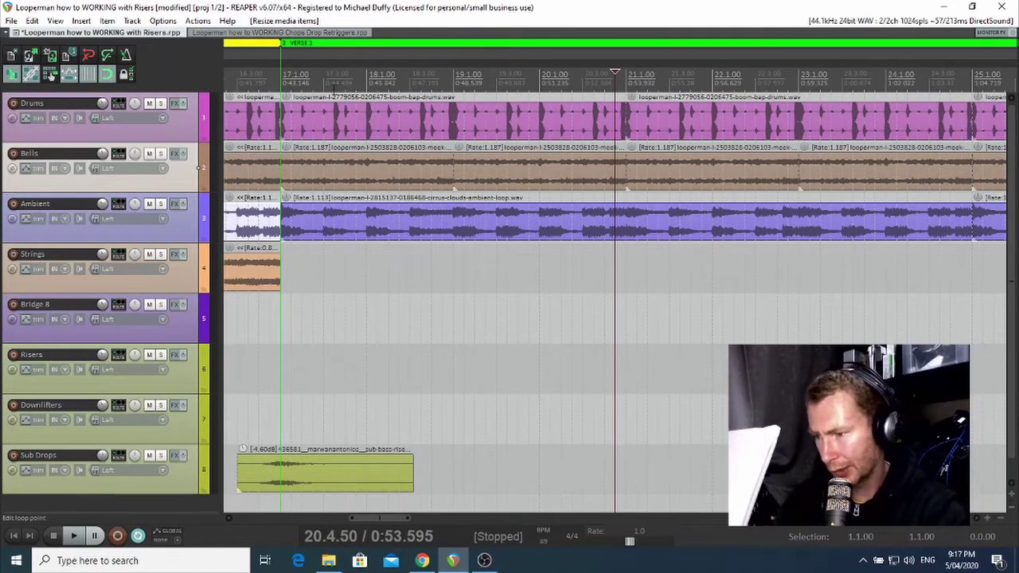
{"action": "scroll", "coordinate": [351, 111], "scroll_direction": "up", "scroll_amount": 3}
{"action": "scroll", "coordinate": [334, 89], "scroll_direction": "down", "scroll_amount": 3}
{"action": "left_click", "coordinate": [280, 45]}
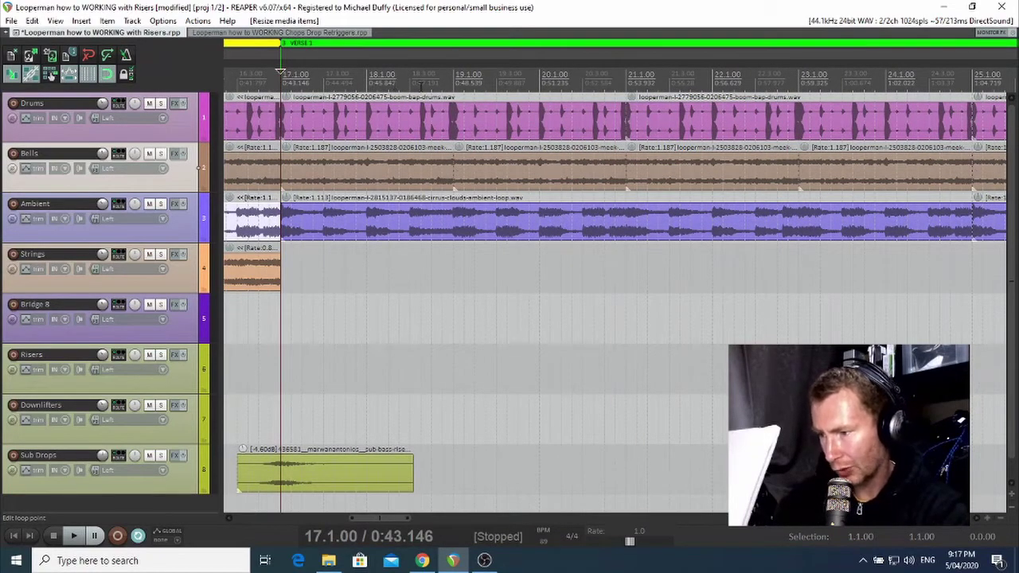
{"action": "scroll", "coordinate": [422, 86], "scroll_direction": "up", "scroll_amount": 4}
{"action": "scroll", "coordinate": [458, 90], "scroll_direction": "down", "scroll_amount": 2}
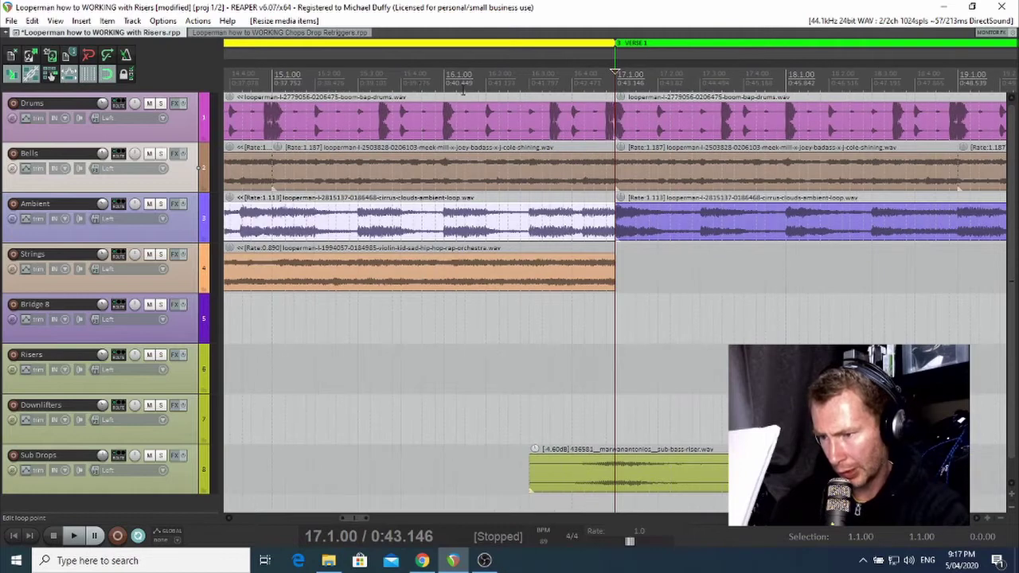
{"action": "key", "text": "space"}
{"action": "key", "text": "space"}
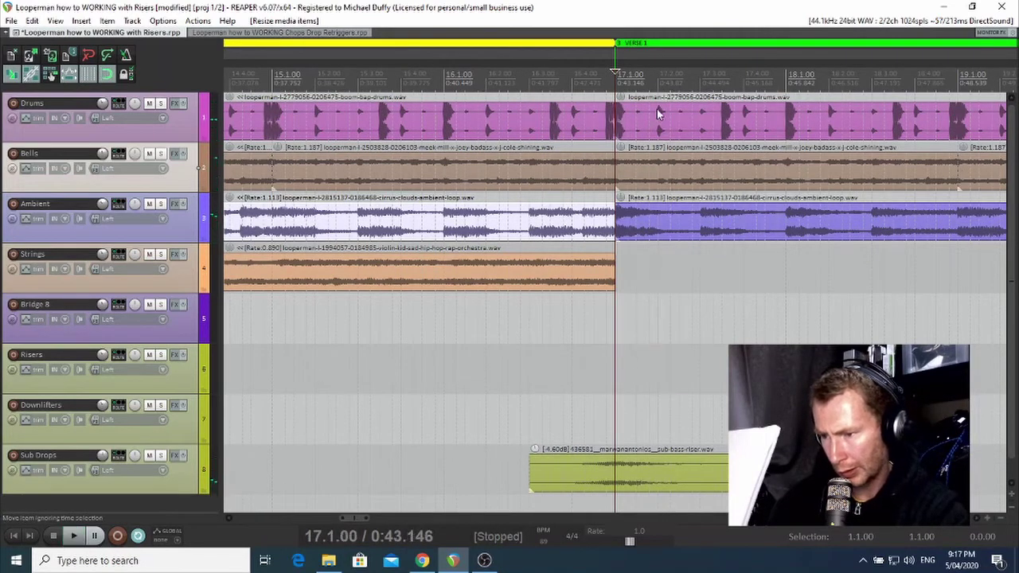
Split the Drums loop at 17.2.00, 17.2.30, 17.4.00 and 17.4.30 to isolate the two drum hits in bar 17
{"action": "left_click", "coordinate": [657, 114]}
{"action": "key", "text": "s"}
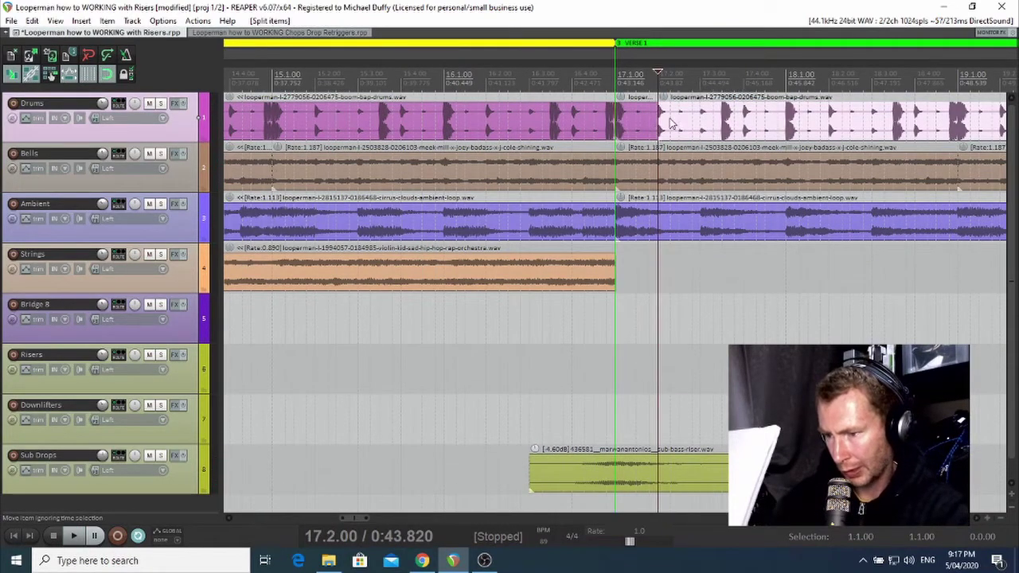
{"action": "left_click", "coordinate": [670, 125]}
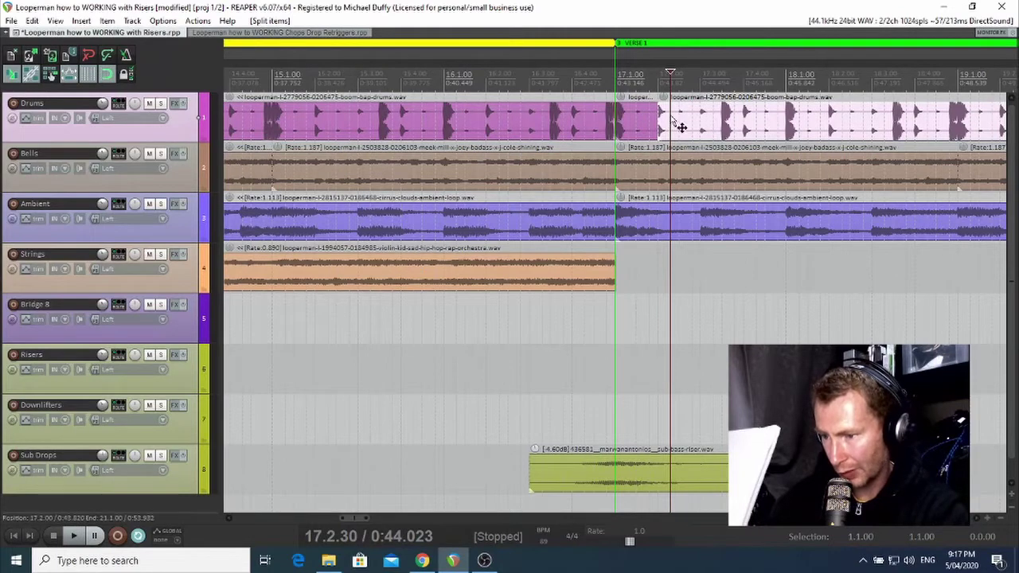
{"action": "left_click_drag", "start_coordinate": [671, 120], "coordinate": [683, 121]}
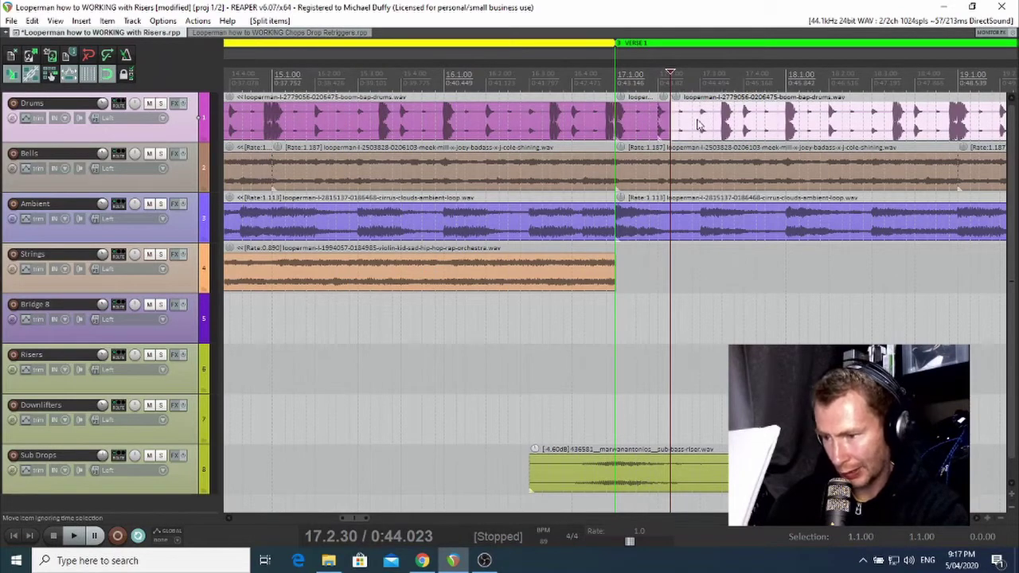
{"action": "left_click", "coordinate": [743, 120]}
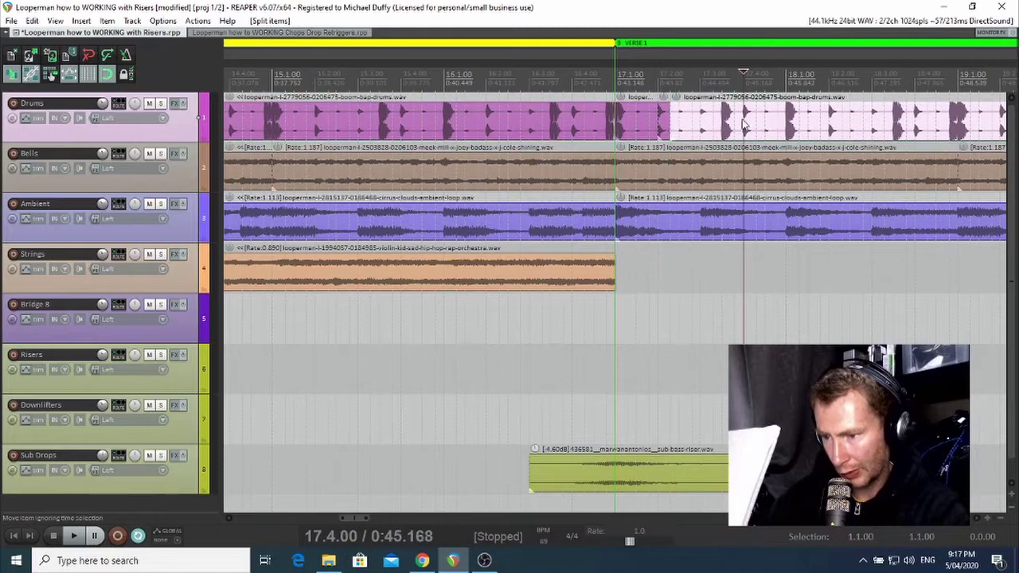
{"action": "key", "text": "s"}
{"action": "left_click", "coordinate": [757, 126]}
{"action": "key", "text": "s"}
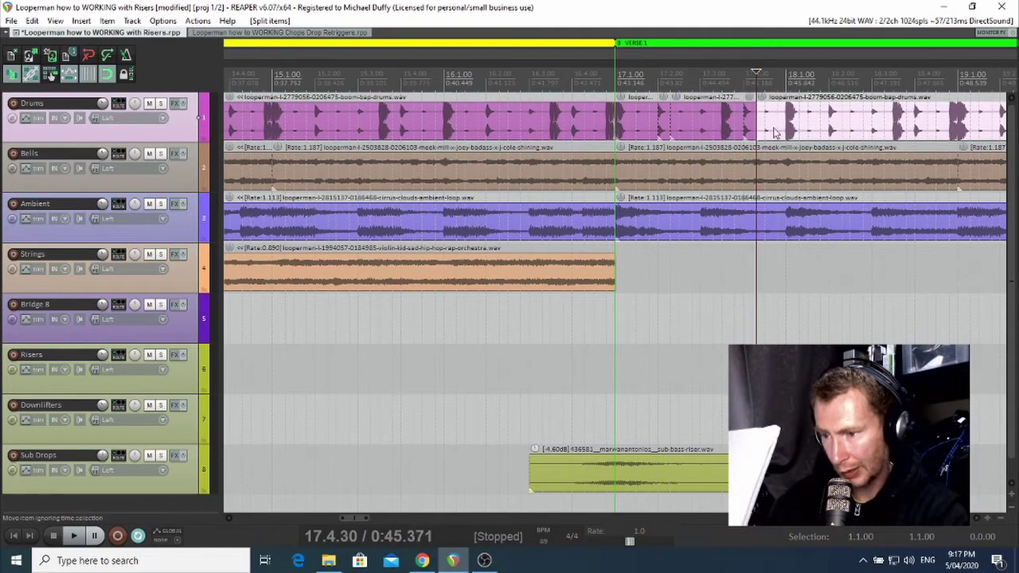
Split the Drums loop at 18.2.00, 18.2.30, 18.4.00 and 18.4.30 to isolate the matching hits in bar 18
{"action": "left_click", "coordinate": [831, 119]}
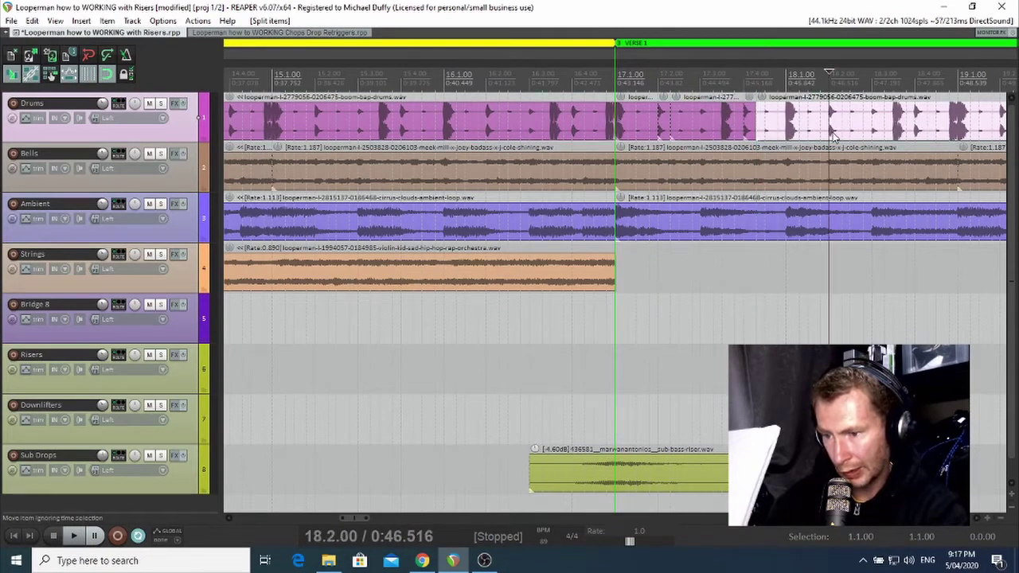
{"action": "left_click", "coordinate": [843, 124]}
{"action": "key", "text": "s"}
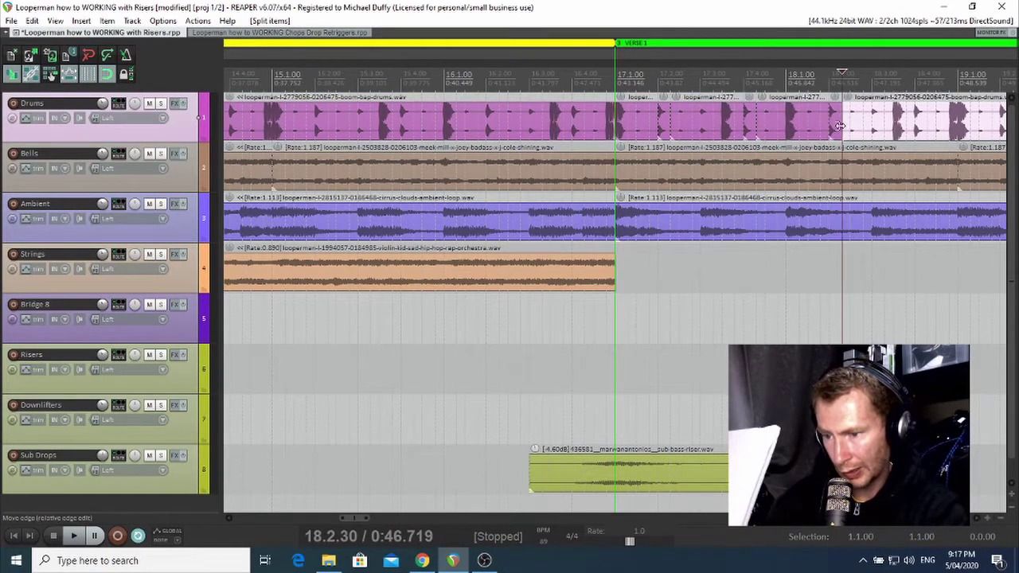
{"action": "left_click", "coordinate": [914, 123]}
{"action": "key", "text": "s"}
{"action": "left_click", "coordinate": [928, 128]}
{"action": "key", "text": "s"}
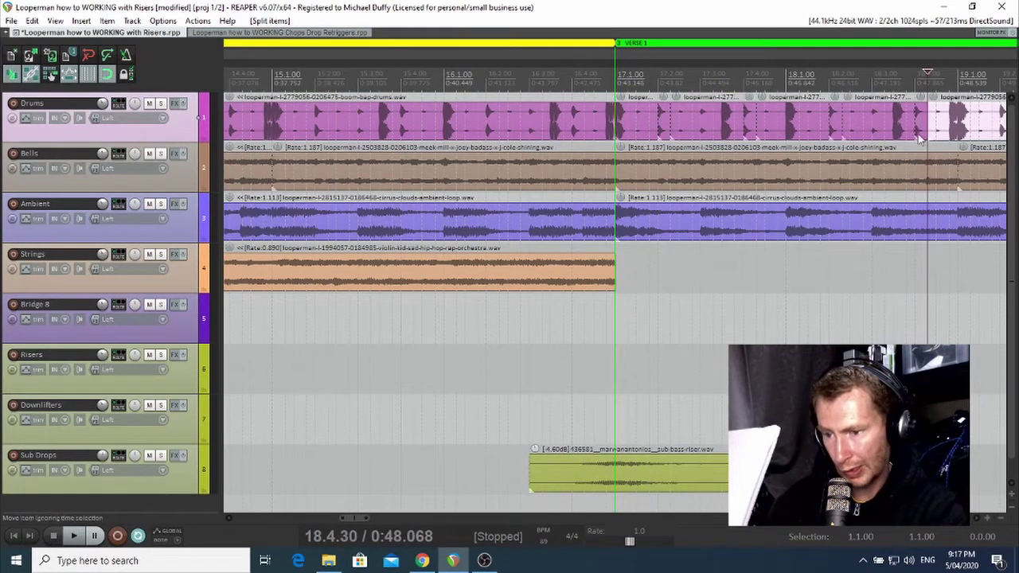
Split the Drums loop at 19.1.00 and 18.4.80 to isolate the short hit just ahead of bar 19
{"action": "left_click", "coordinate": [958, 121]}
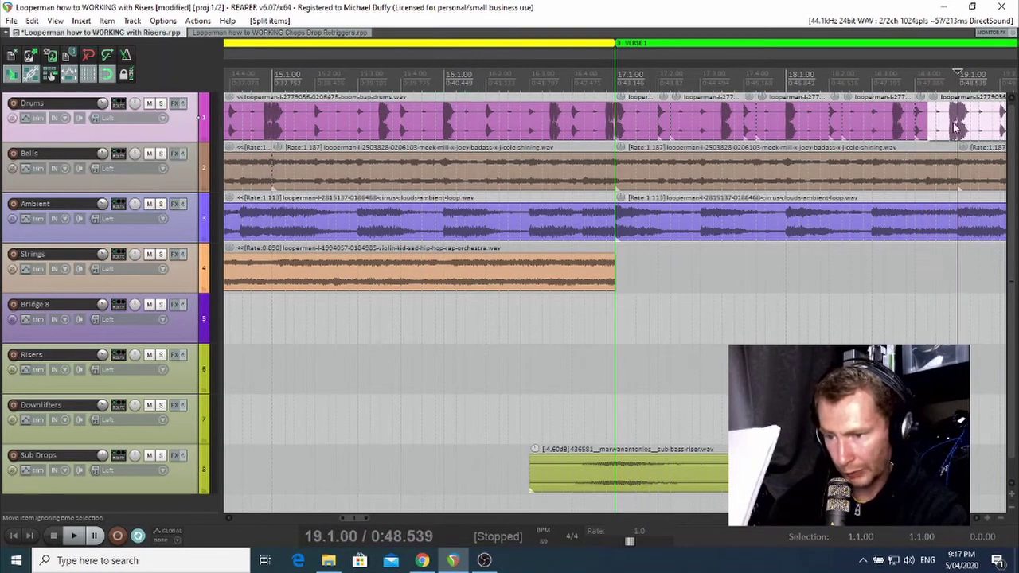
{"action": "key", "text": "s"}
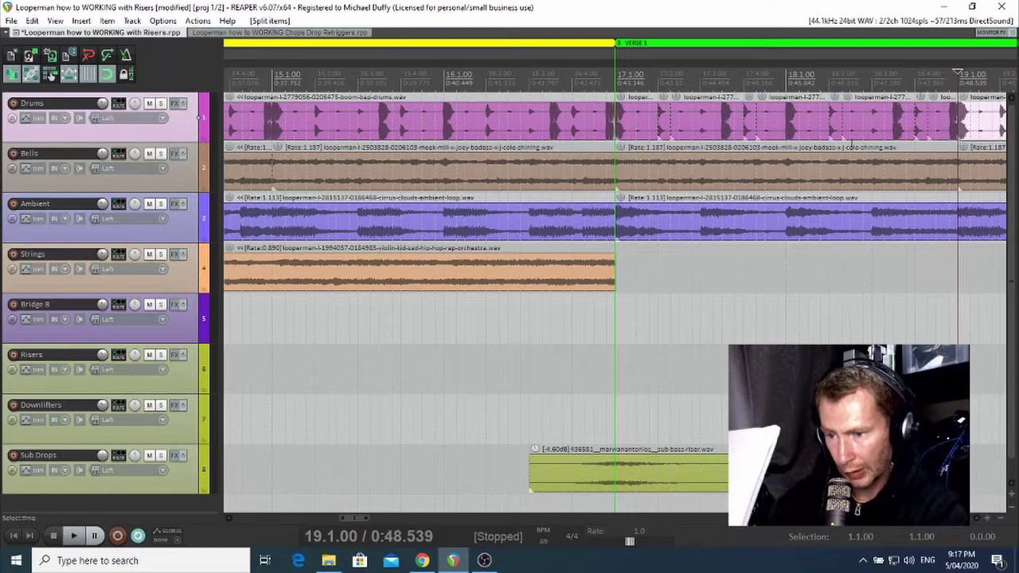
{"action": "left_click", "coordinate": [949, 124]}
{"action": "key", "text": "s"}
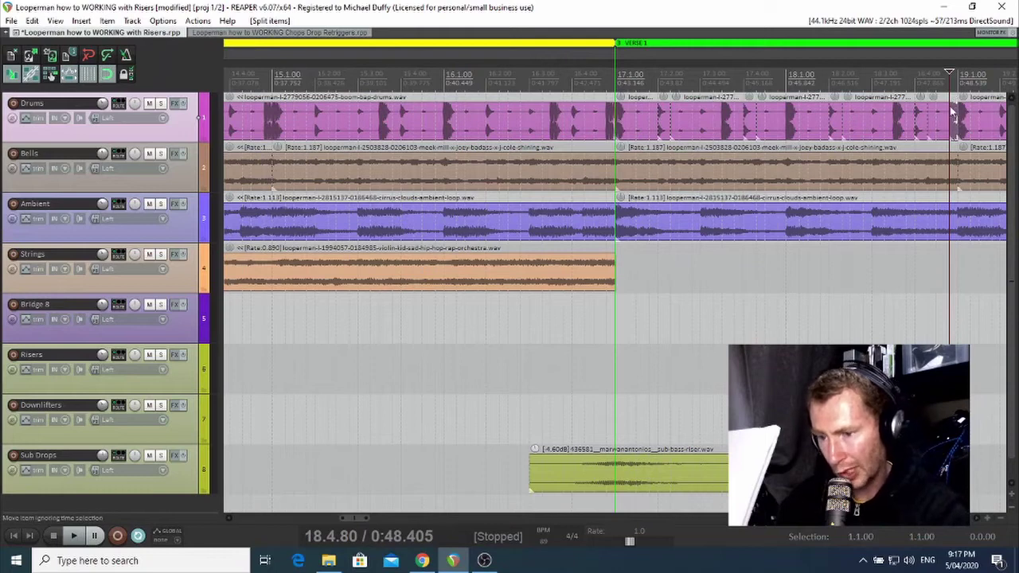
Delete the Drums segments between the isolated hits from 17.1.00 to 18.4.80, keeping only the short slices
{"action": "left_click", "coordinate": [637, 127]}
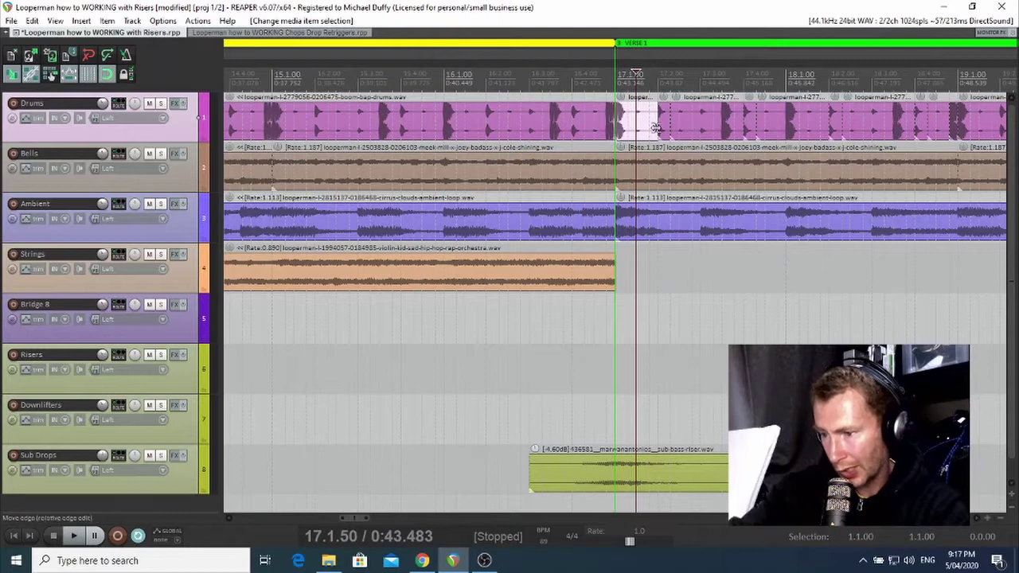
{"action": "key", "text": "Delete"}
{"action": "left_click", "coordinate": [695, 126]}
{"action": "key", "text": "Delete"}
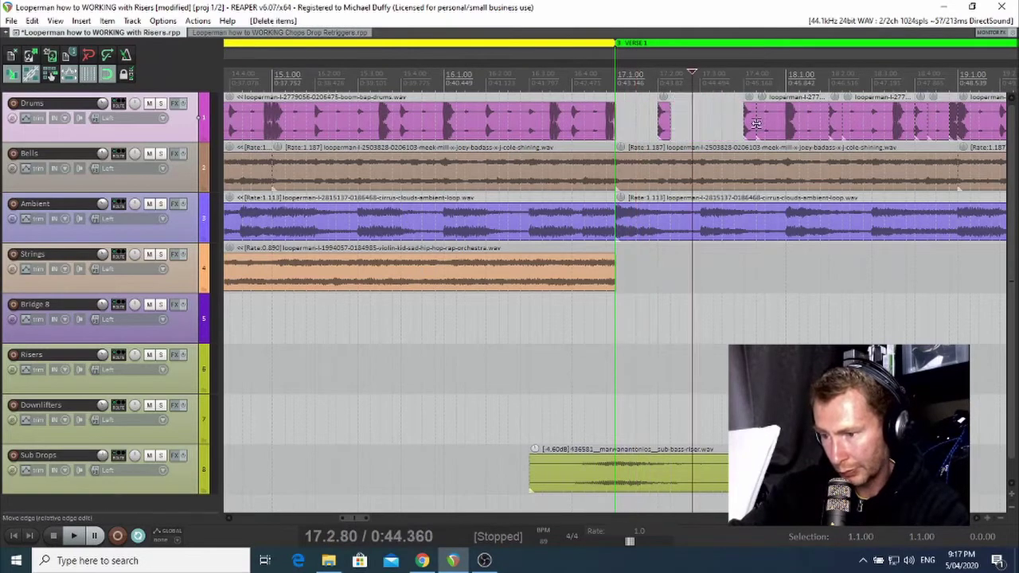
{"action": "left_click", "coordinate": [769, 125]}
{"action": "key", "text": "Delete"}
{"action": "left_click", "coordinate": [864, 126]}
{"action": "key", "text": "Delete"}
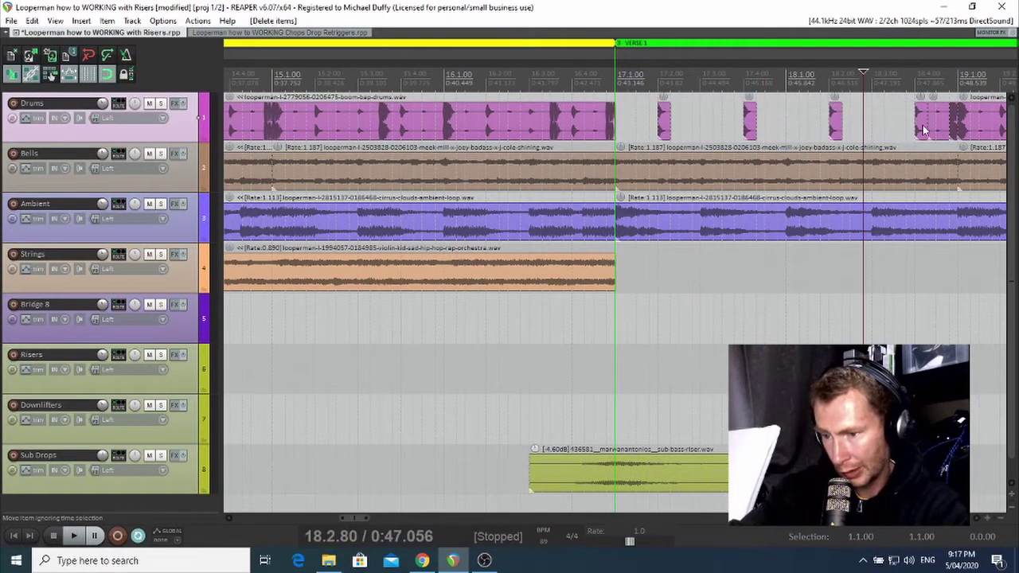
{"action": "left_click", "coordinate": [938, 128]}
{"action": "key", "text": "Delete"}
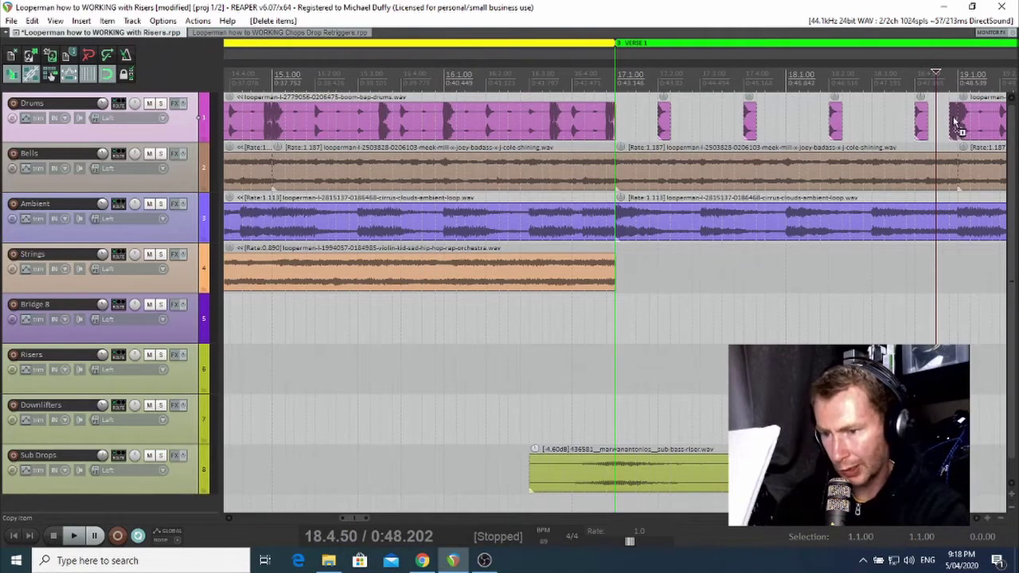
Copy the short slice ahead of 19.1.00 directly behind the hits at 17.2.00, 17.4.00 and 18.2.00, and to both sides of the 18.4.00 hit
{"action": "left_click_drag", "start_coordinate": [958, 123], "coordinate": [673, 123]}
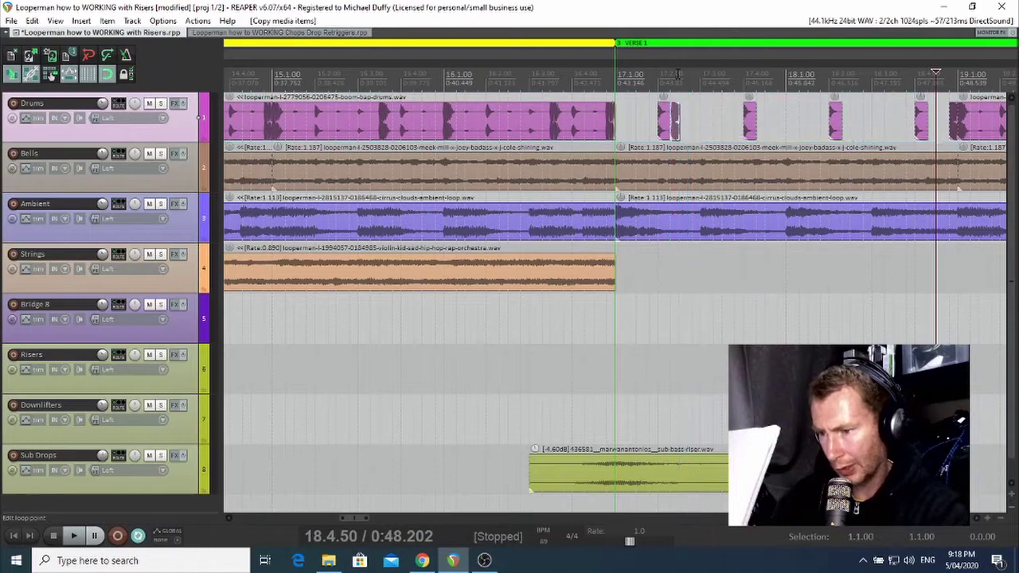
{"action": "left_click", "coordinate": [679, 74]}
{"action": "scroll", "coordinate": [678, 74], "scroll_direction": "up", "scroll_amount": 3}
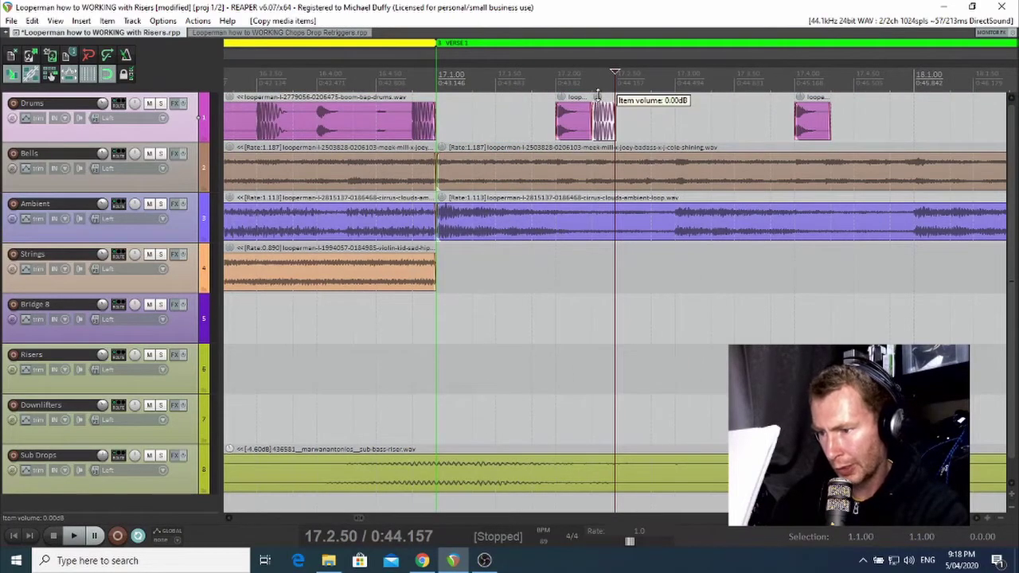
{"action": "left_click_drag", "start_coordinate": [603, 121], "coordinate": [852, 131]}
{"action": "scroll", "coordinate": [852, 131], "scroll_direction": "down", "scroll_amount": 3}
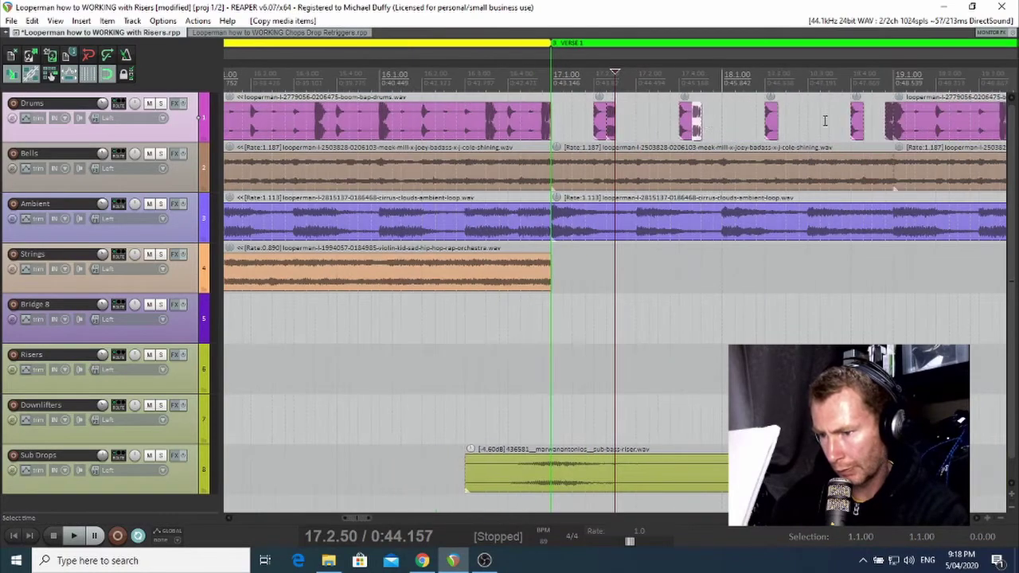
{"action": "left_click_drag", "start_coordinate": [693, 133], "coordinate": [786, 130]}
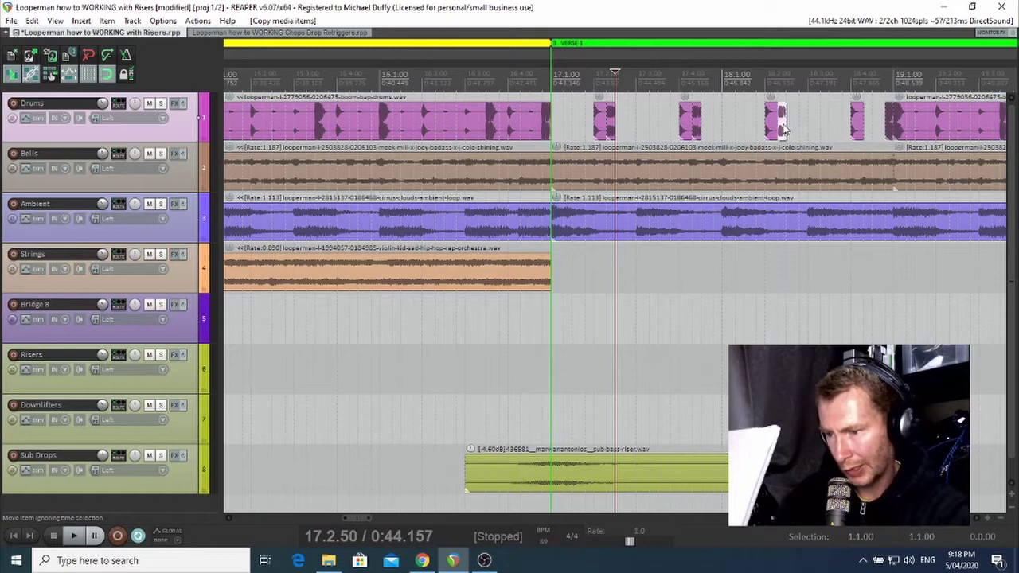
{"action": "left_click_drag", "start_coordinate": [784, 131], "coordinate": [864, 129]}
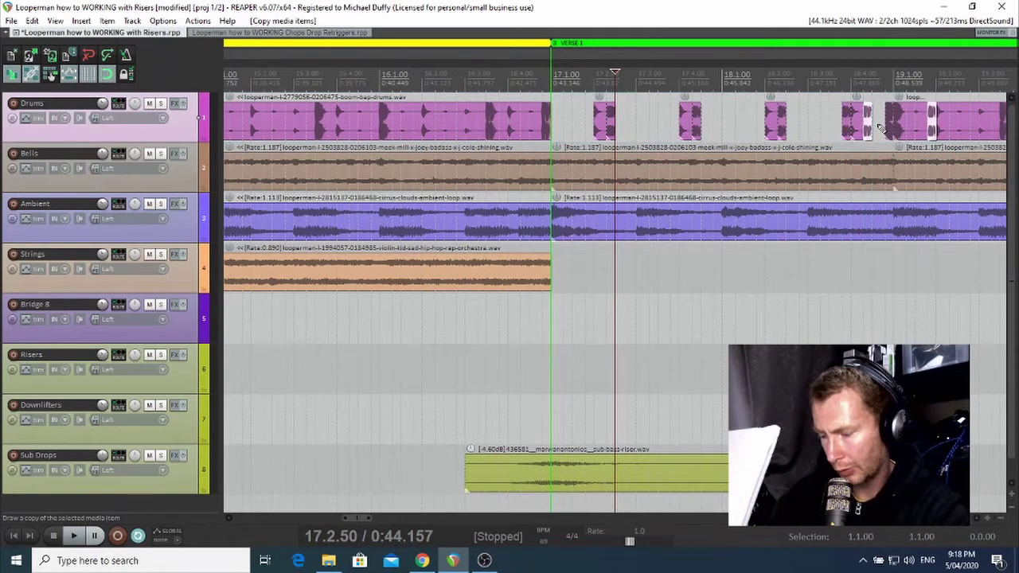
{"action": "left_click_drag", "start_coordinate": [798, 119], "coordinate": [863, 126]}
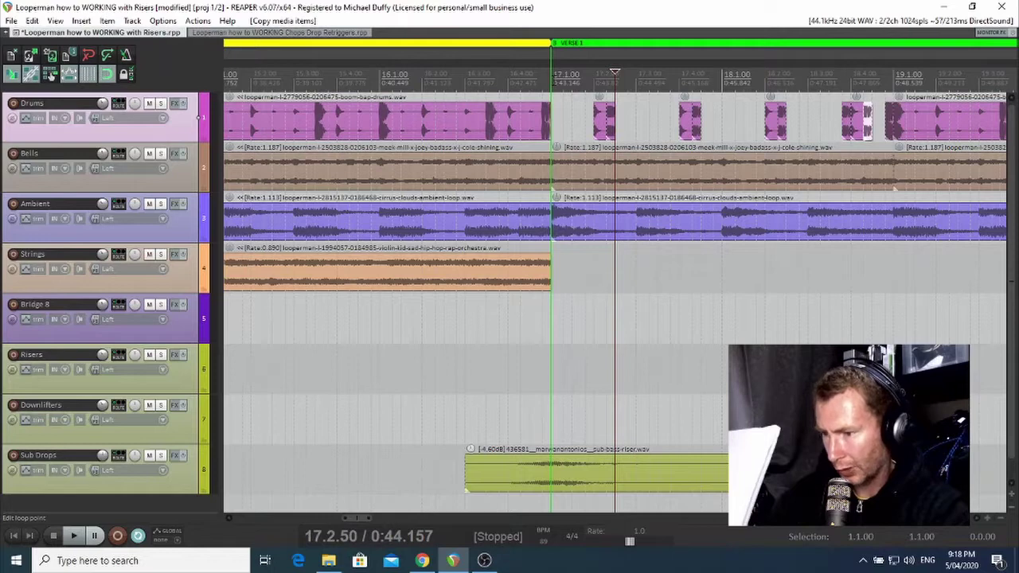
Play the chopped drum section from the start of Verse 1 at 17.1.00
{"action": "left_click", "coordinate": [551, 73]}
{"action": "key", "text": "space"}
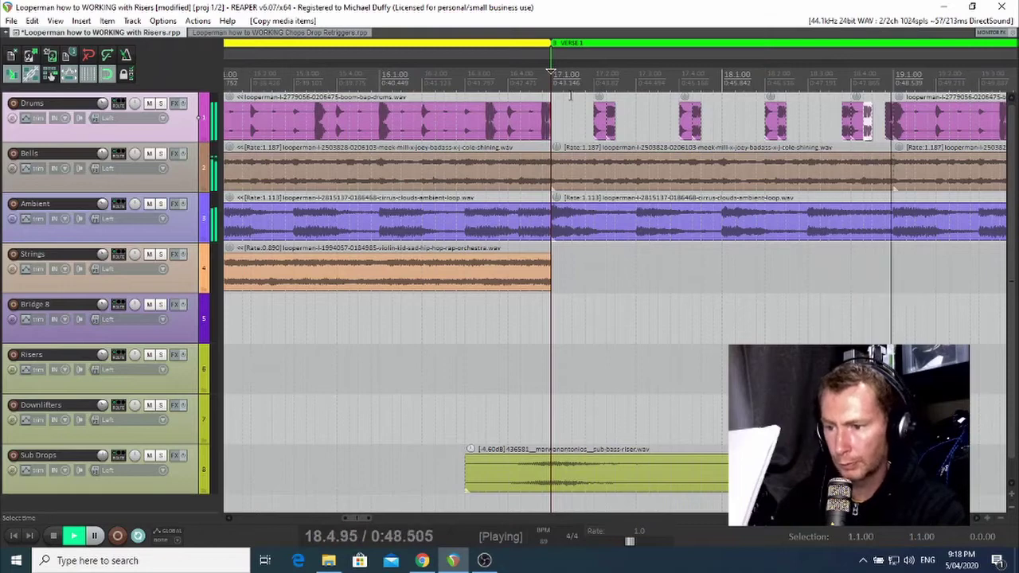
{"action": "key", "text": "space"}
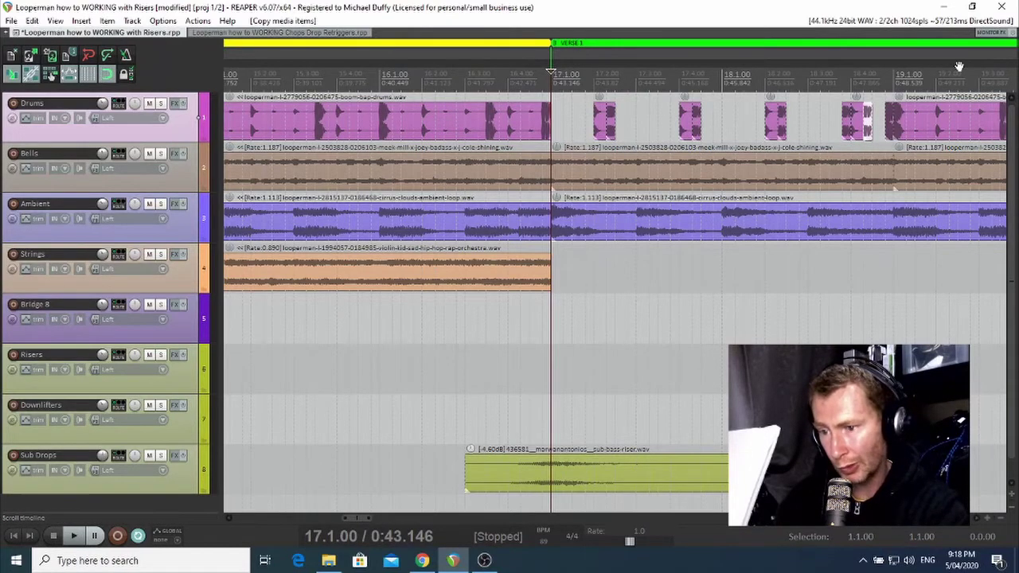
Copy the short retrigger slice to several points over the Drums loop in bars 19 and 20, including 19.4.30
{"action": "left_click_drag", "start_coordinate": [956, 66], "coordinate": [601, 56]}
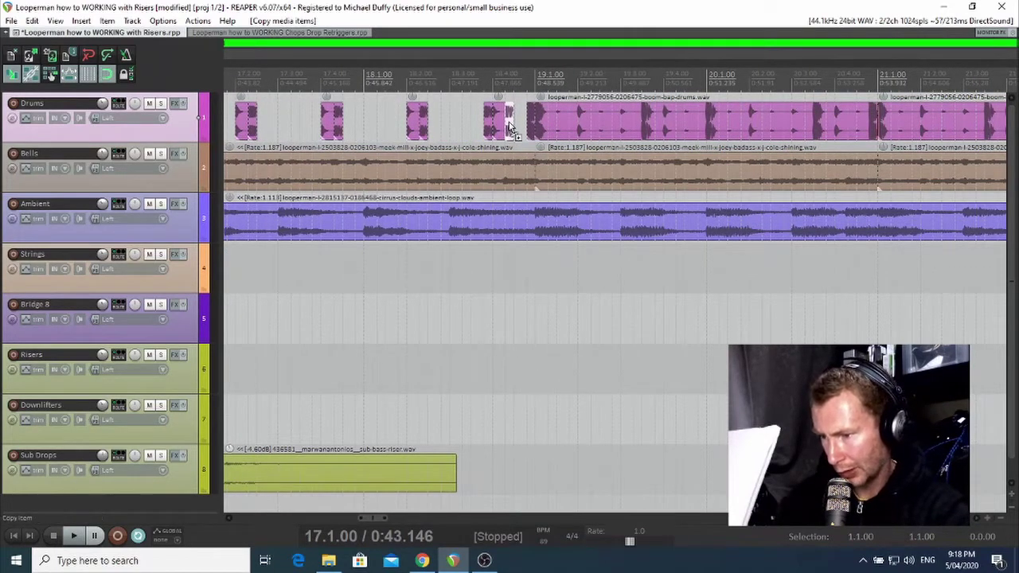
{"action": "left_click_drag", "start_coordinate": [510, 127], "coordinate": [681, 128]}
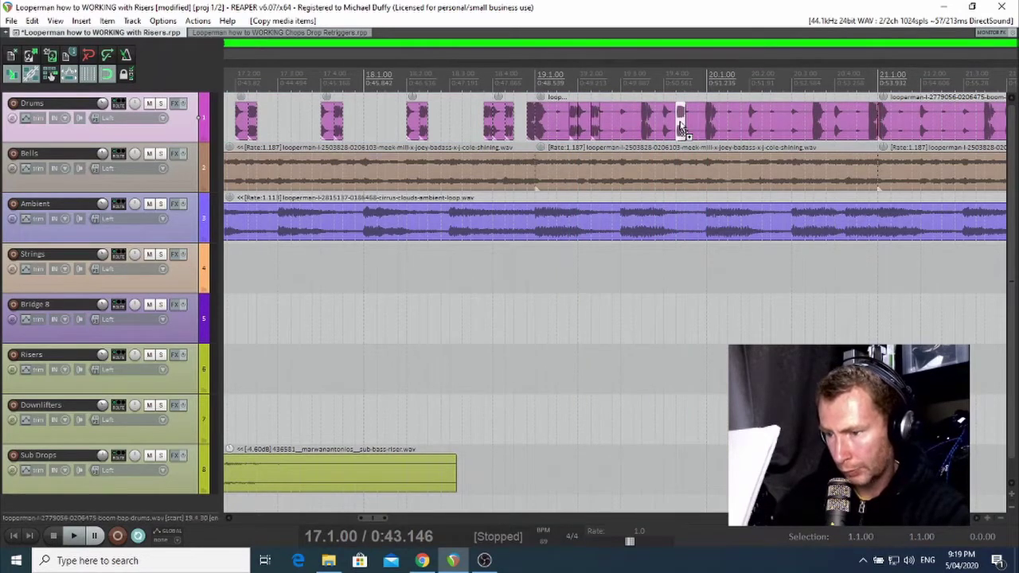
{"action": "left_click_drag", "start_coordinate": [681, 129], "coordinate": [855, 133]}
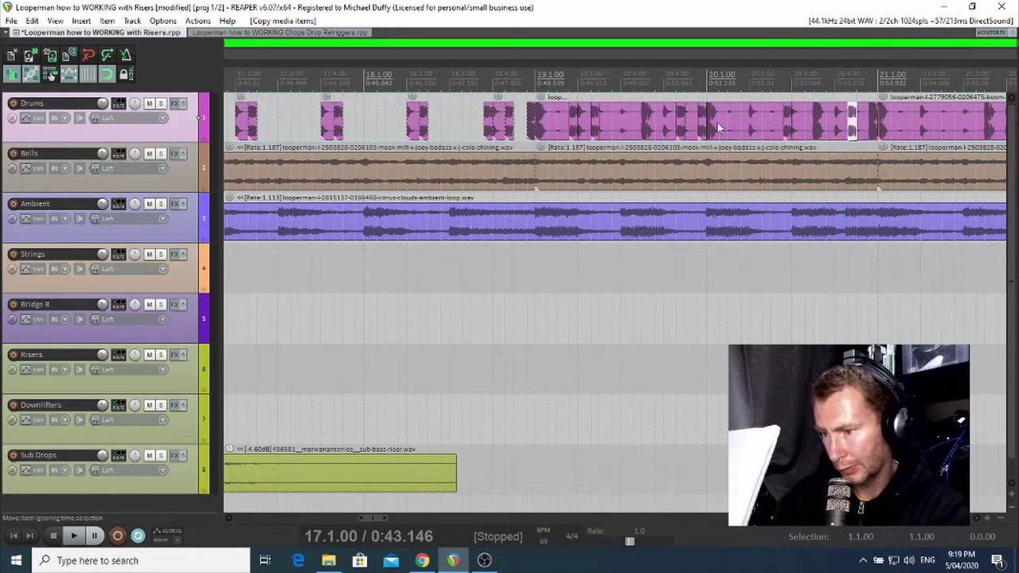
Play Verse 1 from 17.1.00 through the new retriggers in bars 19 and 20 and past 21.1.00
{"action": "scroll", "coordinate": [790, 95], "scroll_direction": "down", "scroll_amount": 2}
{"action": "scroll", "coordinate": [764, 91], "scroll_direction": "down", "scroll_amount": 2}
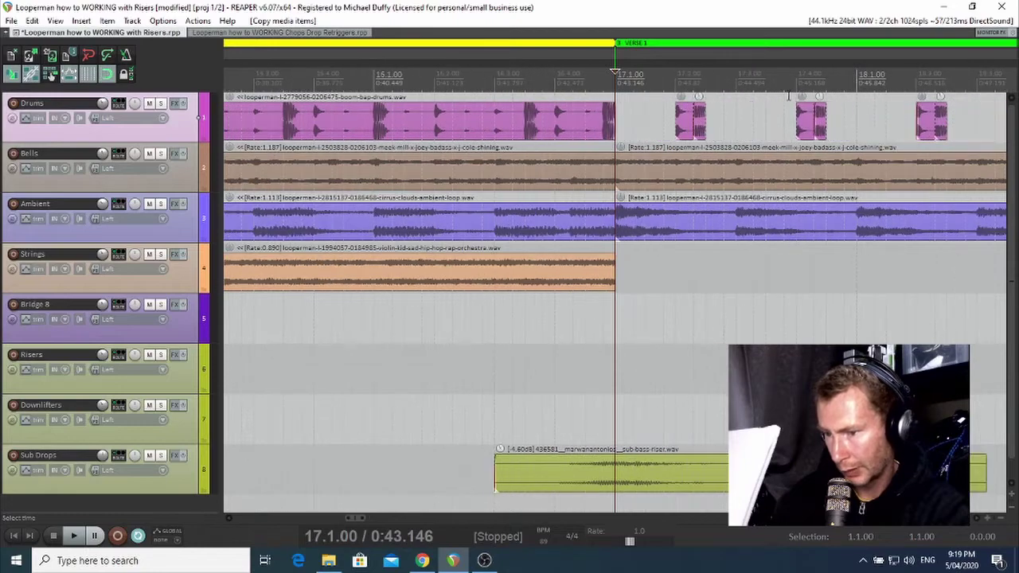
{"action": "key", "text": "space"}
{"action": "scroll", "coordinate": [724, 88], "scroll_direction": "down", "scroll_amount": 1}
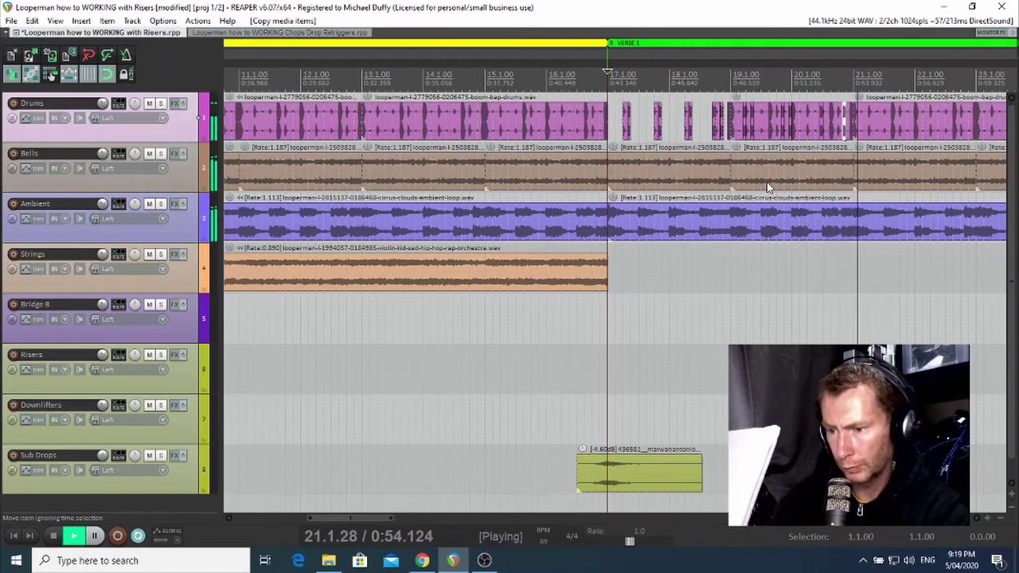
{"action": "key", "text": "space"}
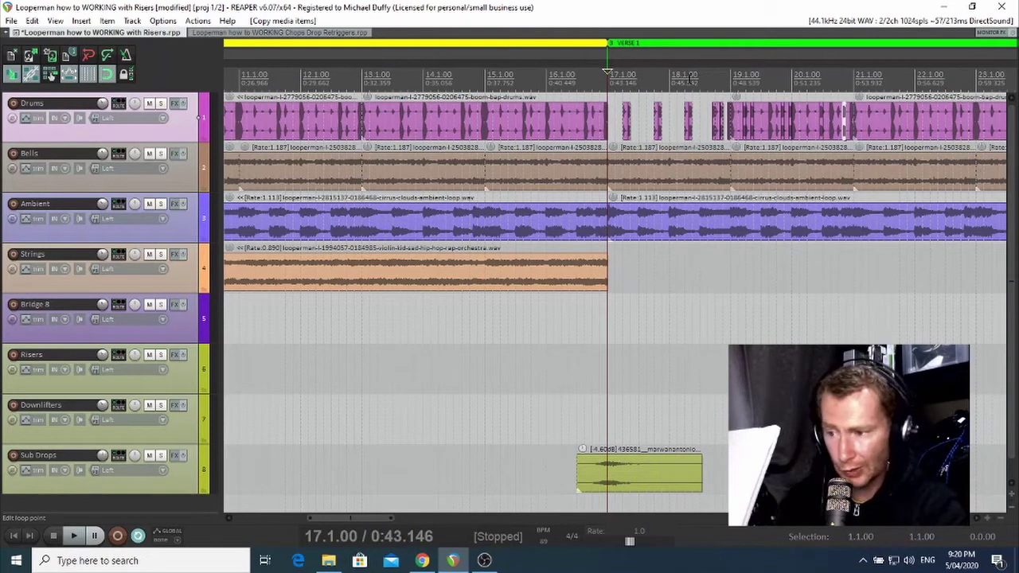
Lower the volume of the retrigger slice directly behind the 18.2.00 drum hit to -4.90 dB
{"action": "left_click", "coordinate": [692, 76]}
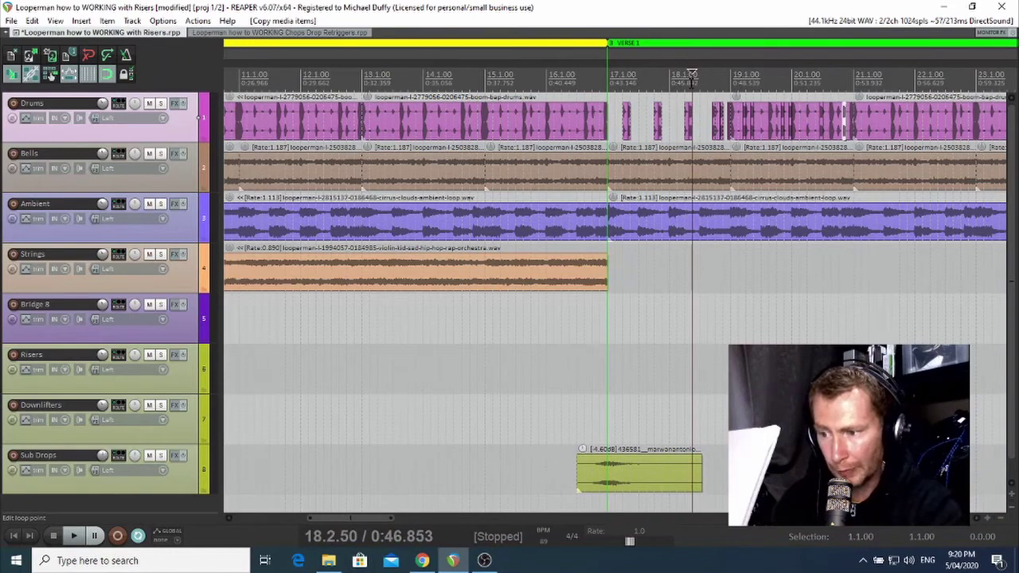
{"action": "scroll", "coordinate": [692, 76], "scroll_direction": "up", "scroll_amount": 8}
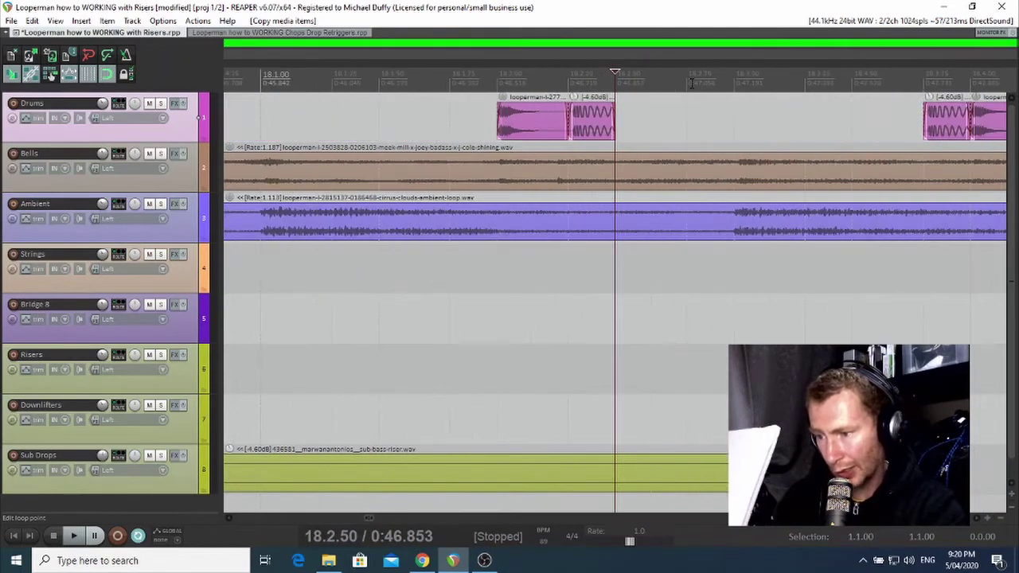
{"action": "scroll", "coordinate": [692, 83], "scroll_direction": "up", "scroll_amount": 4}
{"action": "scroll", "coordinate": [621, 100], "scroll_direction": "down", "scroll_amount": 2}
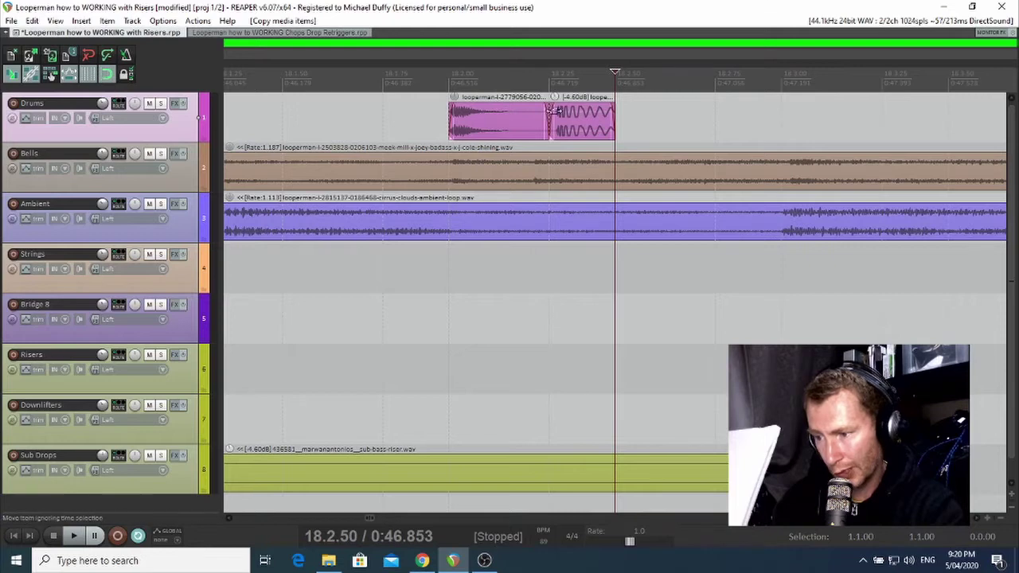
{"action": "mouse_move", "coordinate": [558, 98]}
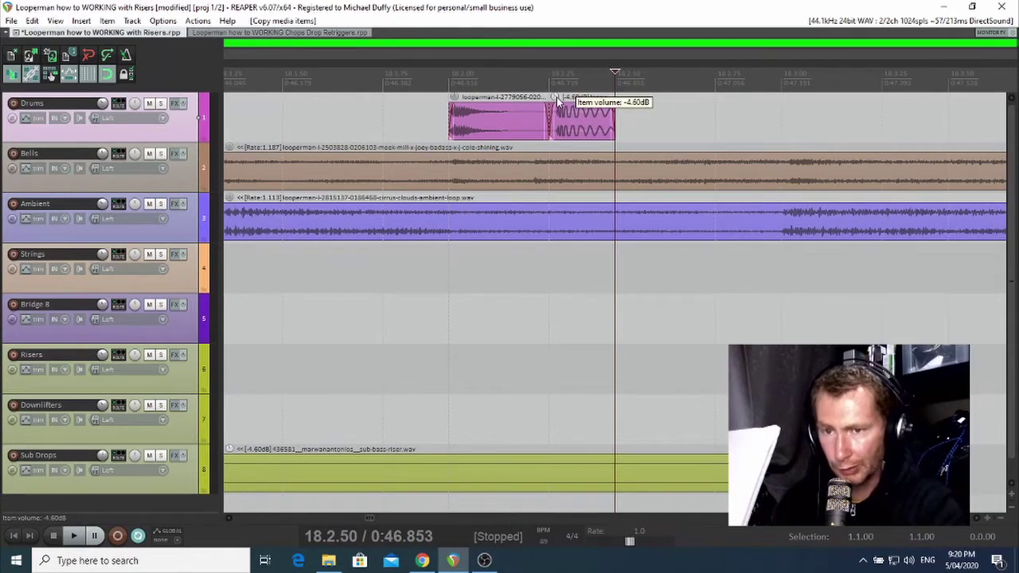
{"action": "left_click_drag", "start_coordinate": [558, 98], "coordinate": [558, 97]}
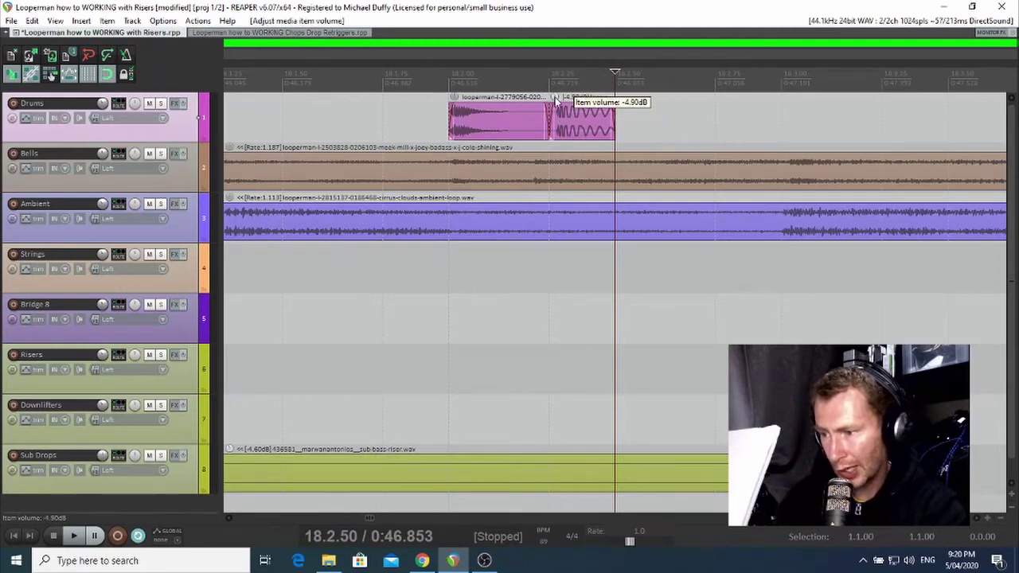
{"action": "scroll", "coordinate": [692, 90], "scroll_direction": "down", "scroll_amount": 1}
{"action": "scroll", "coordinate": [692, 90], "scroll_direction": "down", "scroll_amount": 2}
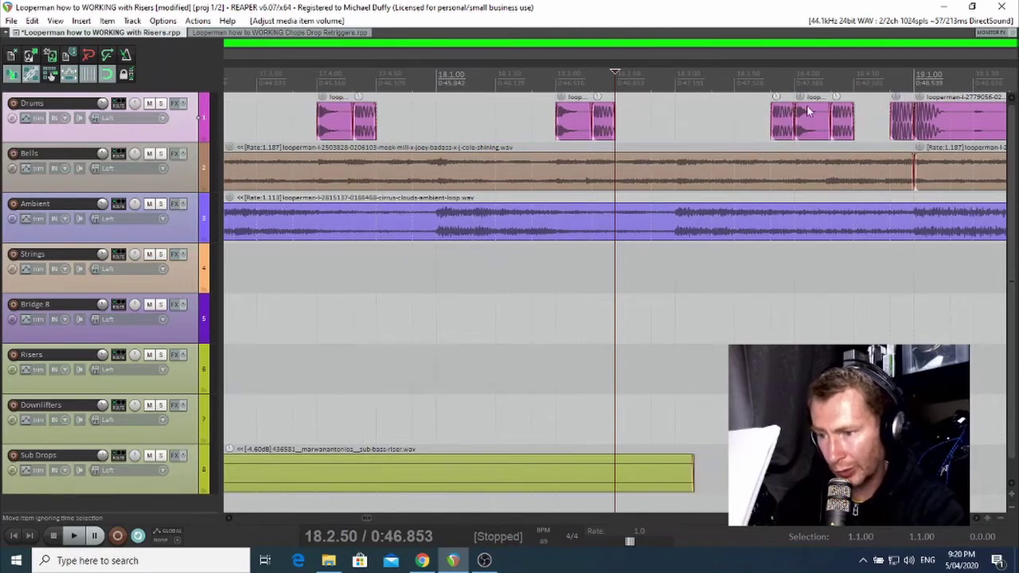
{"action": "mouse_move", "coordinate": [778, 97]}
{"action": "mouse_move", "coordinate": [836, 99]}
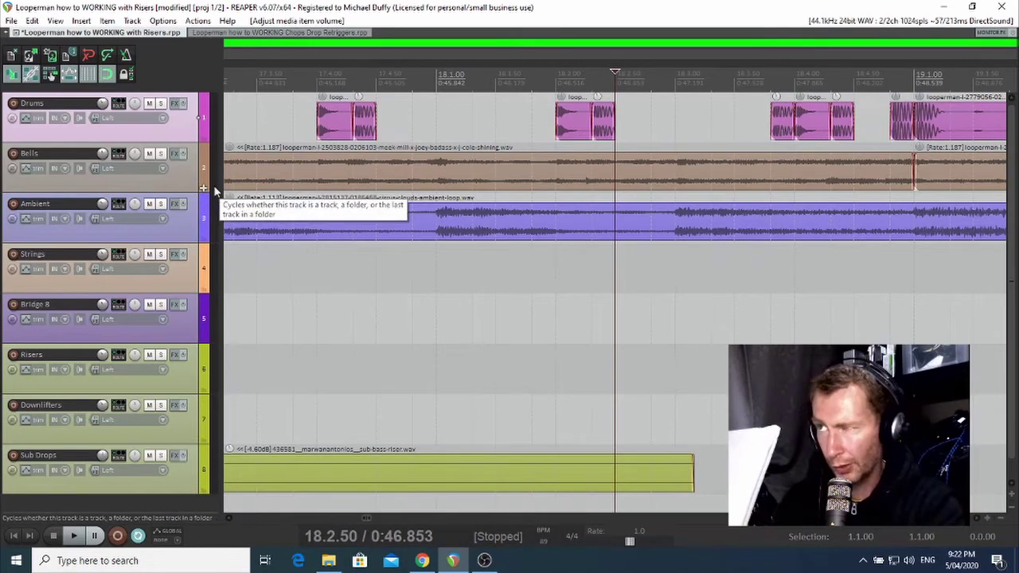
Switch to the Chops Drop Retriggers project and play it from 32.1.50 through Hook 2 into the Bridge
{"action": "left_click", "coordinate": [297, 32]}
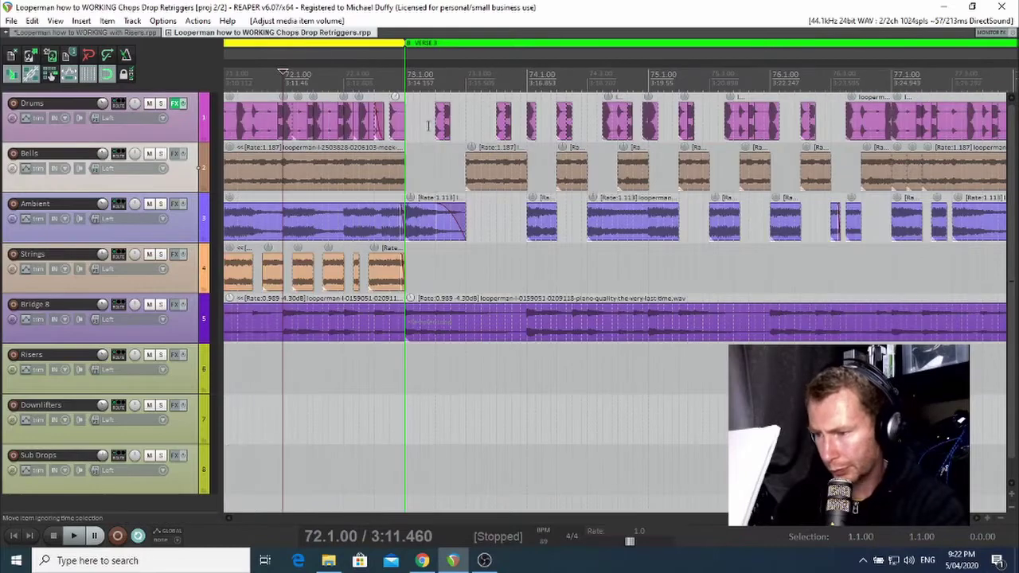
{"action": "scroll", "coordinate": [450, 126], "scroll_direction": "down", "scroll_amount": 3}
{"action": "scroll", "coordinate": [450, 126], "scroll_direction": "down", "scroll_amount": 10}
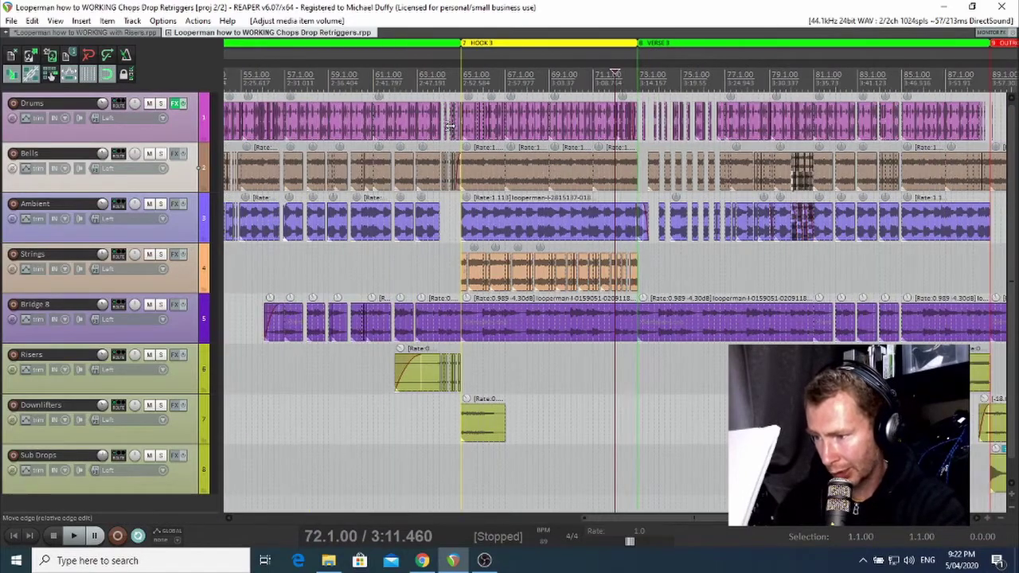
{"action": "scroll", "coordinate": [450, 126], "scroll_direction": "up", "scroll_amount": 7}
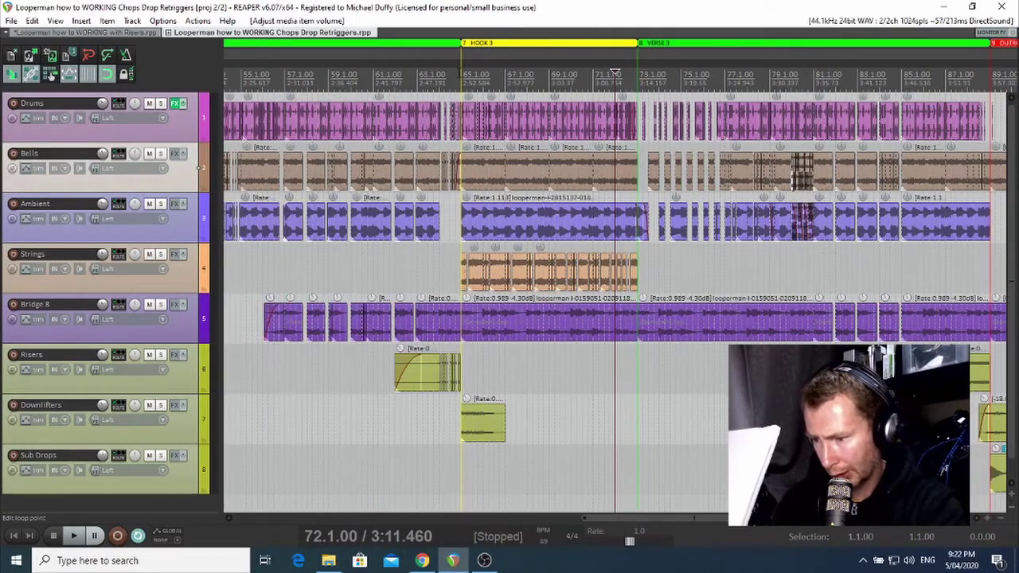
{"action": "scroll", "coordinate": [451, 74], "scroll_direction": "down", "scroll_amount": 5}
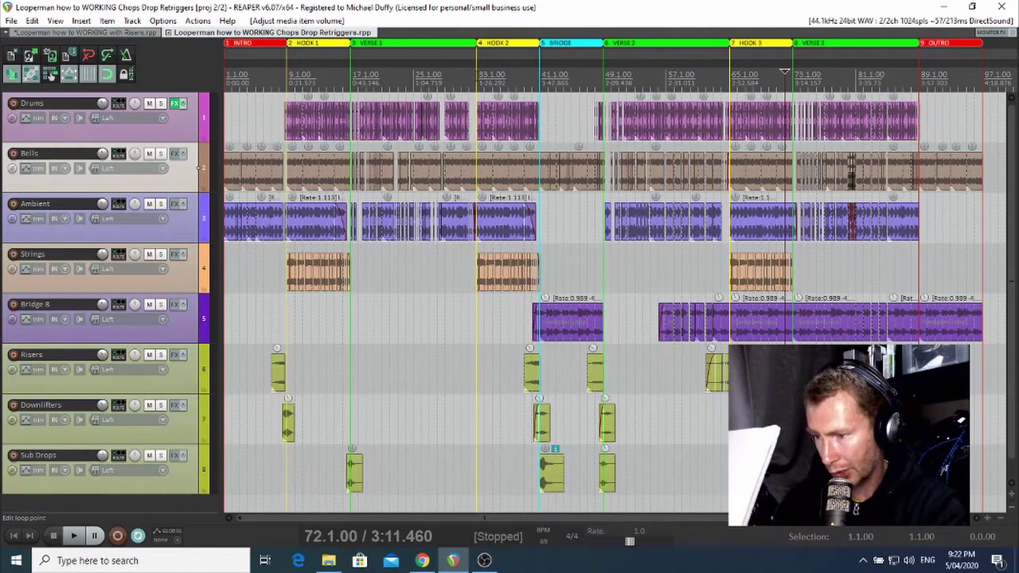
{"action": "left_click", "coordinate": [476, 74]}
{"action": "scroll", "coordinate": [476, 74], "scroll_direction": "up", "scroll_amount": 6}
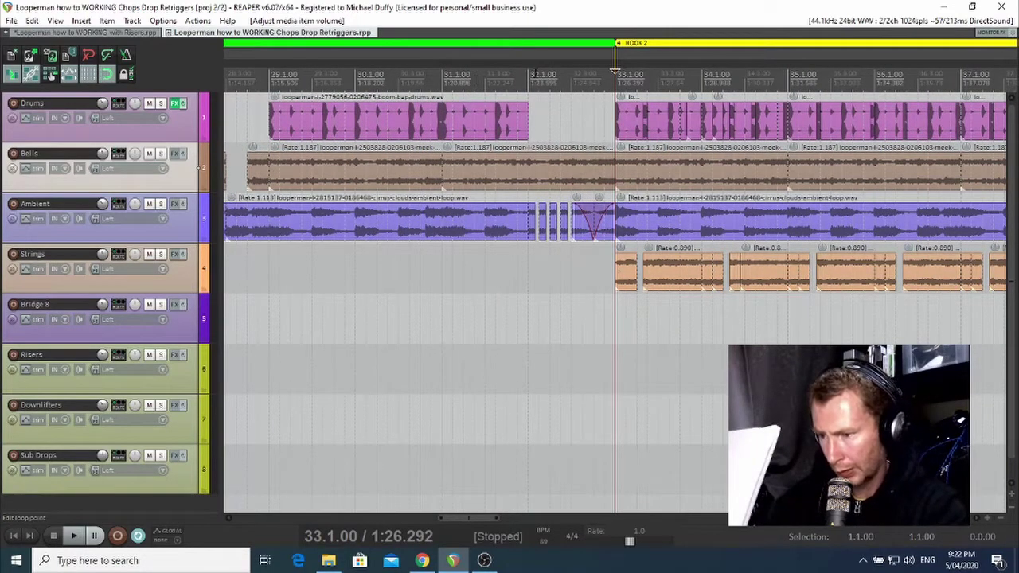
{"action": "left_click", "coordinate": [539, 74]}
{"action": "key", "text": "space"}
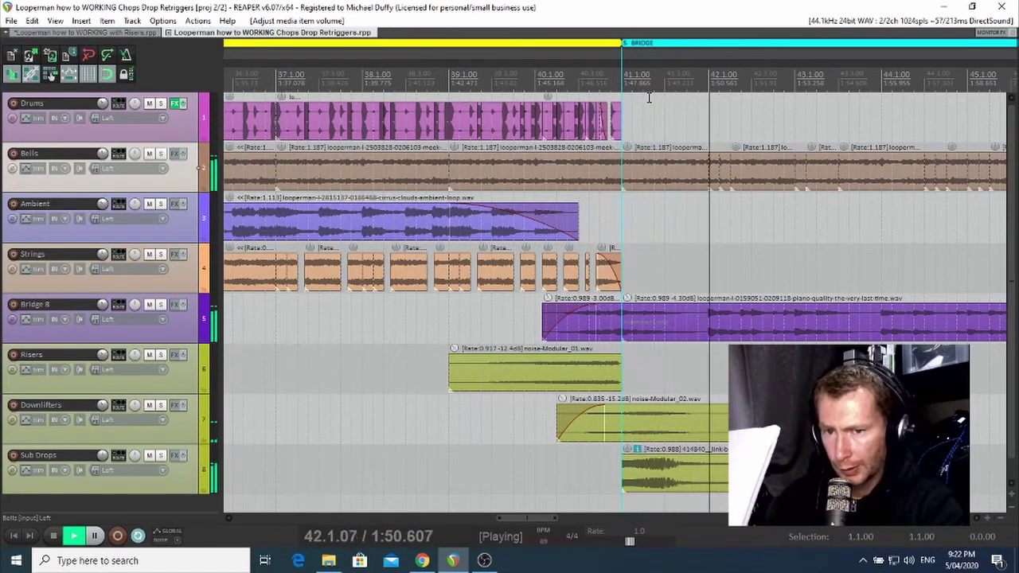
{"action": "key", "text": "space"}
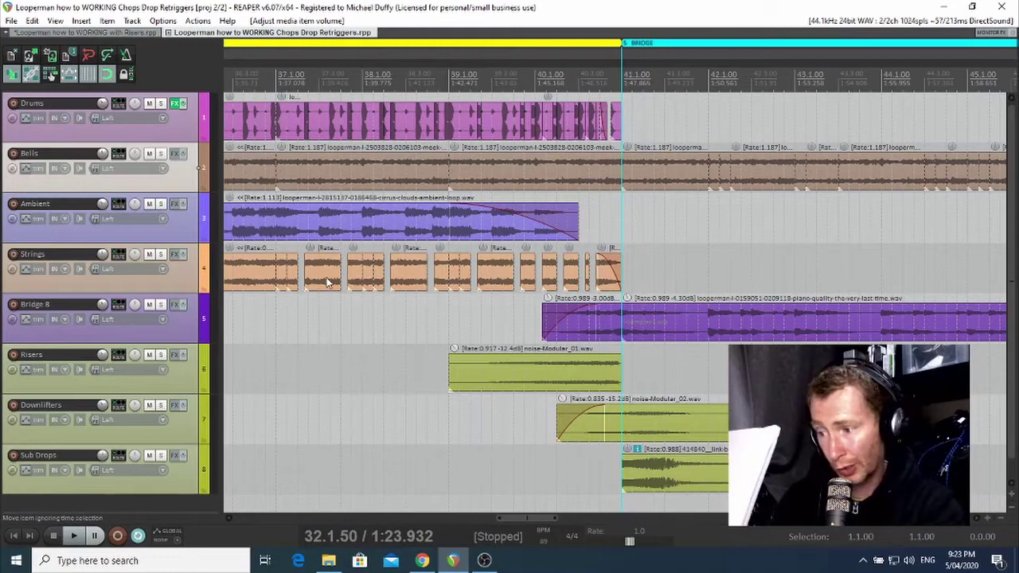
Examine the chopped Strings and Drums slices in Hook 2 around 34.1.50
{"action": "scroll", "coordinate": [358, 227], "scroll_direction": "down", "scroll_amount": 2}
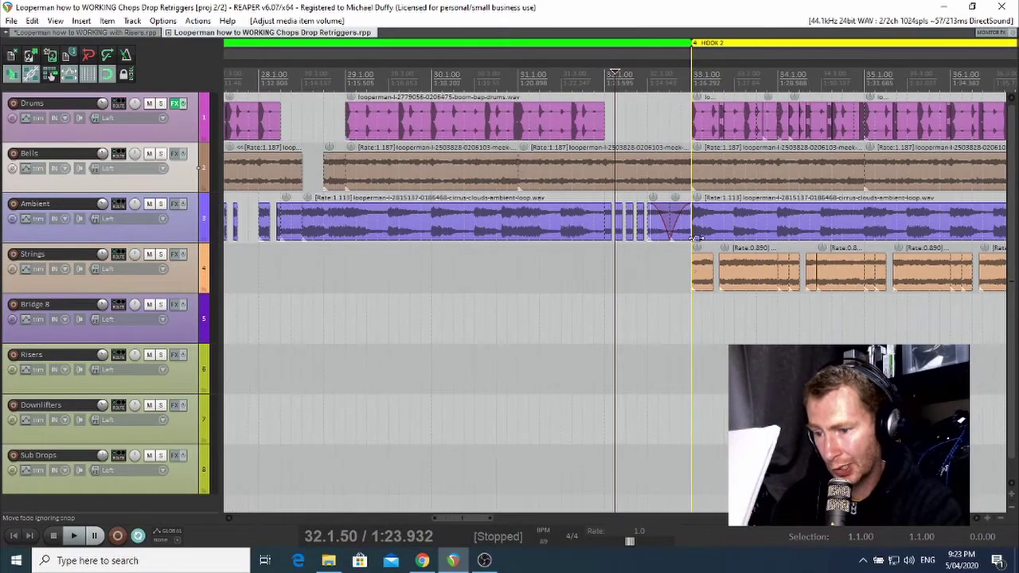
{"action": "left_click", "coordinate": [794, 83]}
{"action": "scroll", "coordinate": [801, 91], "scroll_direction": "up", "scroll_amount": 4}
{"action": "scroll", "coordinate": [801, 91], "scroll_direction": "down", "scroll_amount": 2}
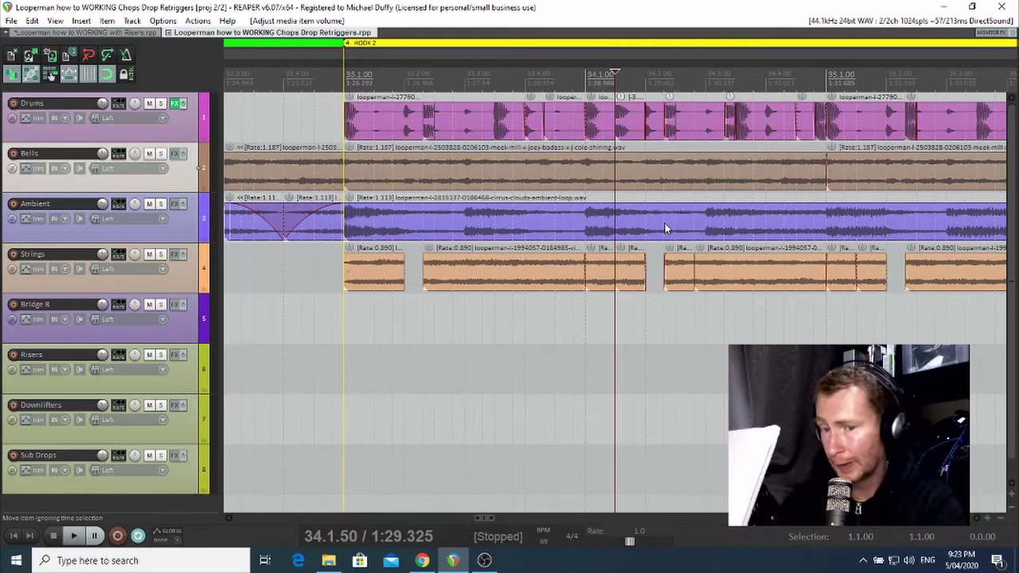
Return to the Risers project and place the edit cursor at the start of Hook 1, 9.1.00
{"action": "left_click", "coordinate": [132, 33]}
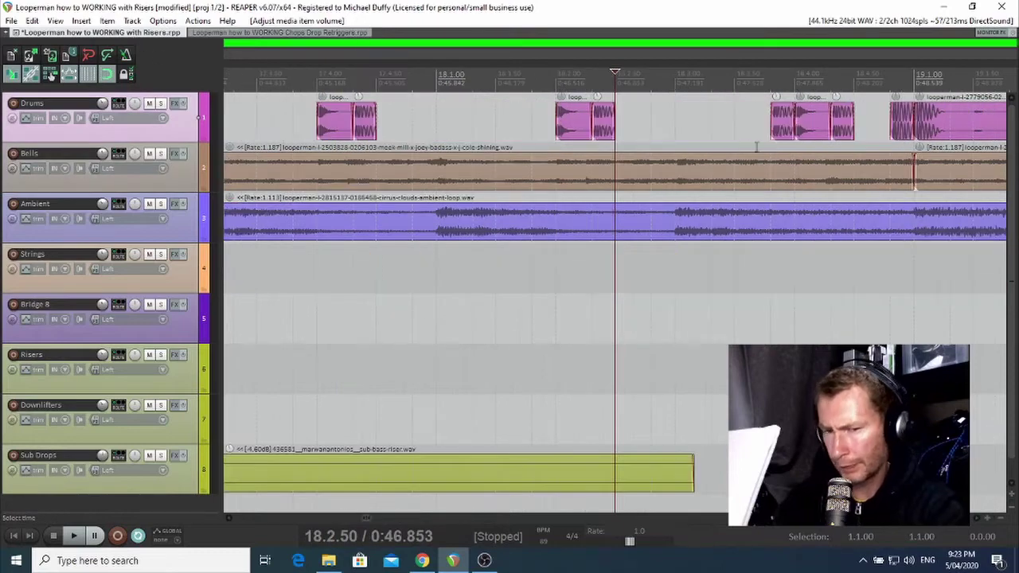
{"action": "scroll", "coordinate": [803, 165], "scroll_direction": "down", "scroll_amount": 5}
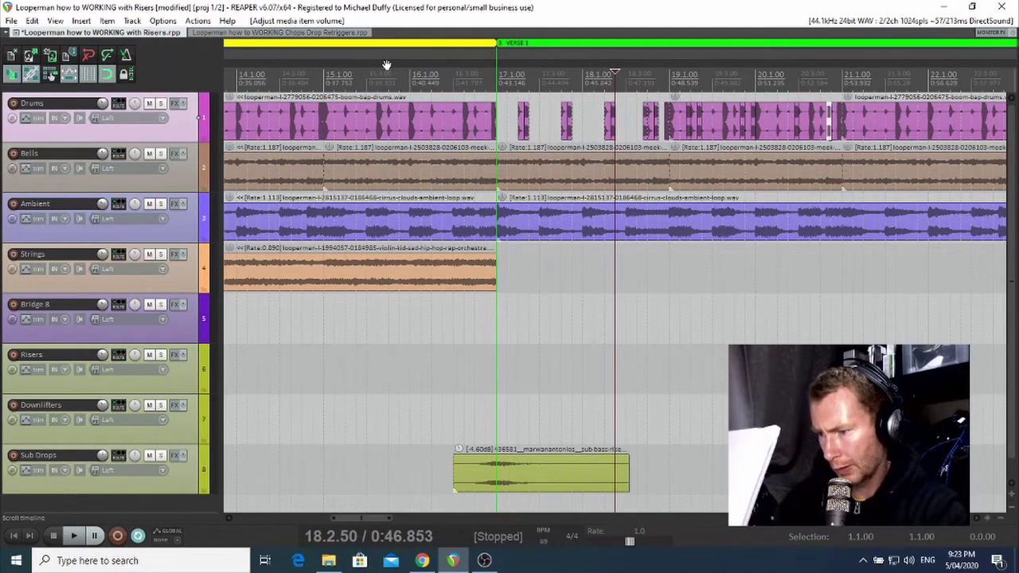
{"action": "scroll", "coordinate": [613, 159], "scroll_direction": "down", "scroll_amount": 3}
{"action": "scroll", "coordinate": [615, 73], "scroll_direction": "down", "scroll_amount": 8}
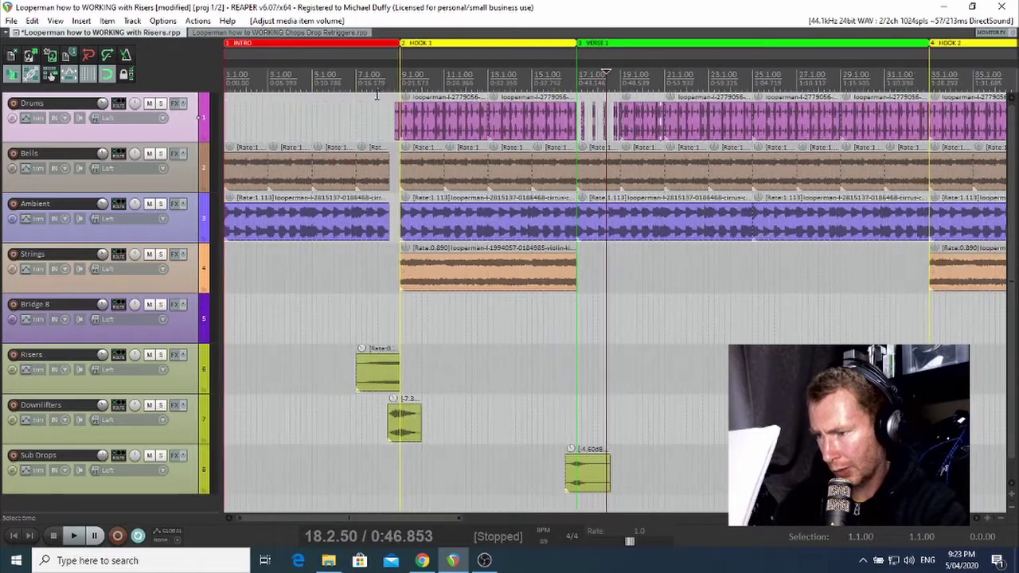
{"action": "left_click", "coordinate": [400, 76]}
{"action": "scroll", "coordinate": [492, 90], "scroll_direction": "up", "scroll_amount": 8}
{"action": "scroll", "coordinate": [492, 90], "scroll_direction": "down", "scroll_amount": 2}
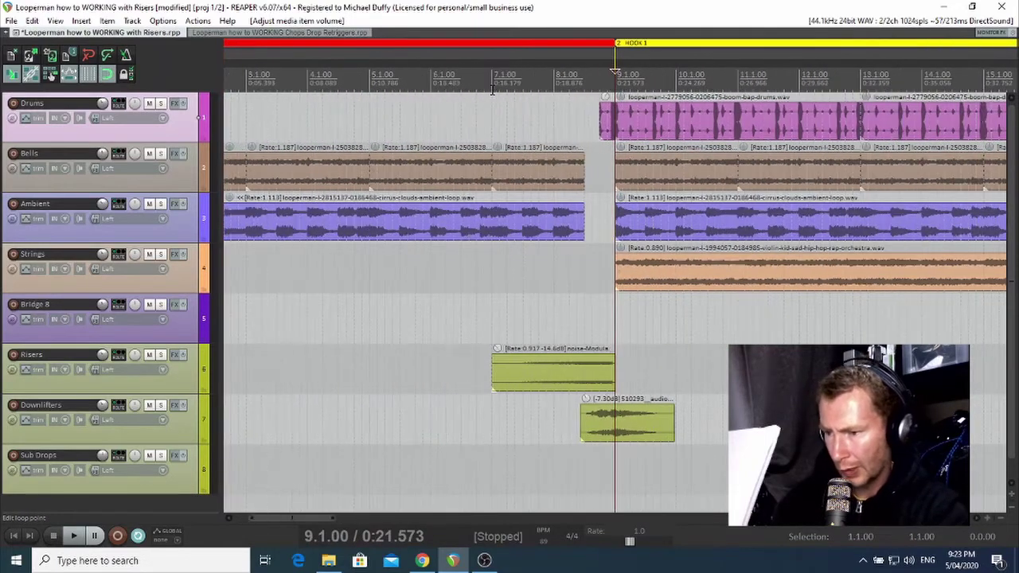
Listen to Hook 1 from 9.1.00 with the Strings track soloed and again with all tracks unsoloed
{"action": "left_click", "coordinate": [162, 254]}
{"action": "key", "text": "space"}
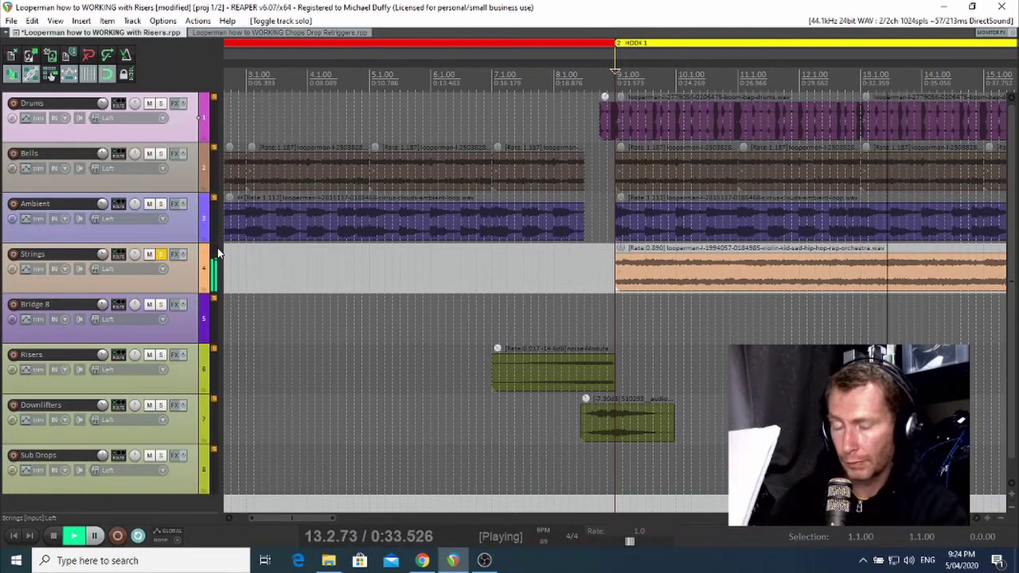
{"action": "key", "text": "space"}
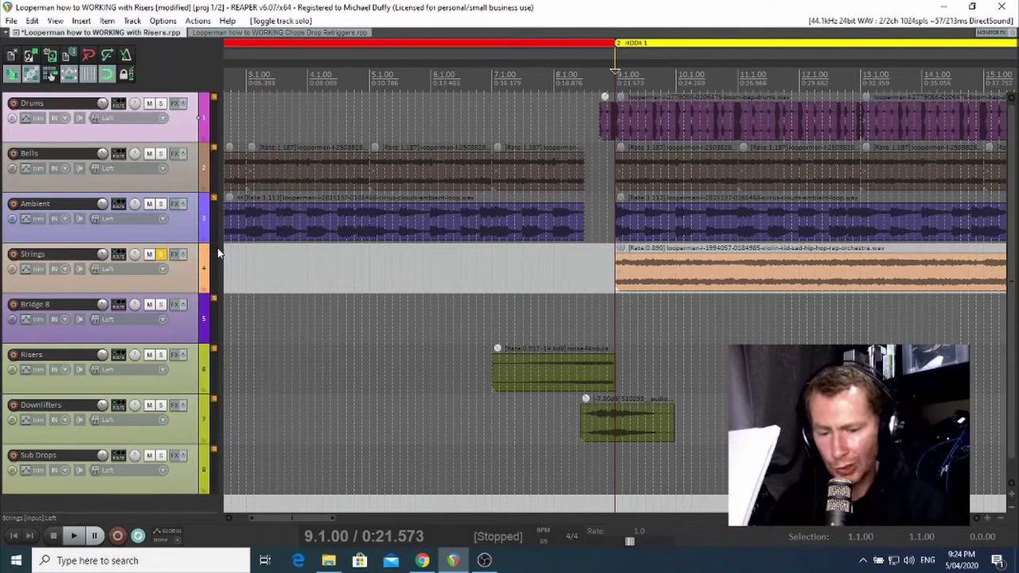
{"action": "left_click", "coordinate": [160, 253]}
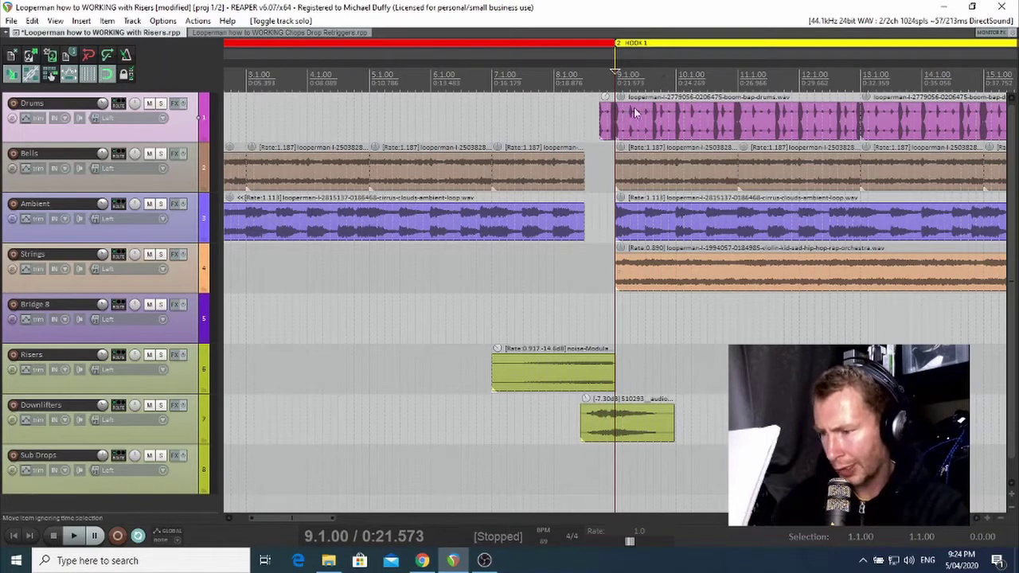
{"action": "key", "text": "space"}
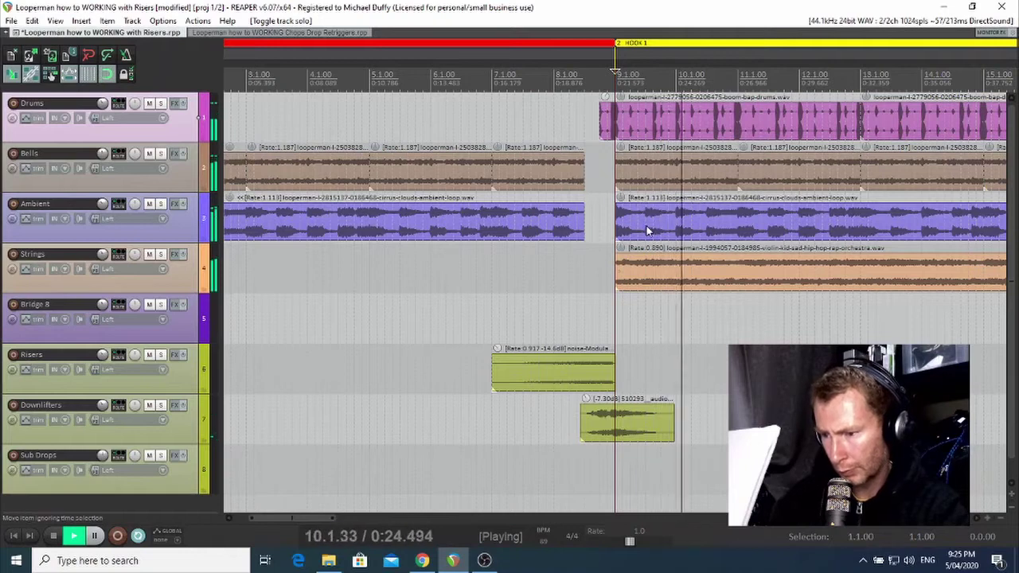
{"action": "key", "text": "space"}
Split the Hook 1 Strings item at 10.1.00 and 10.1.50
{"action": "left_click", "coordinate": [677, 268]}
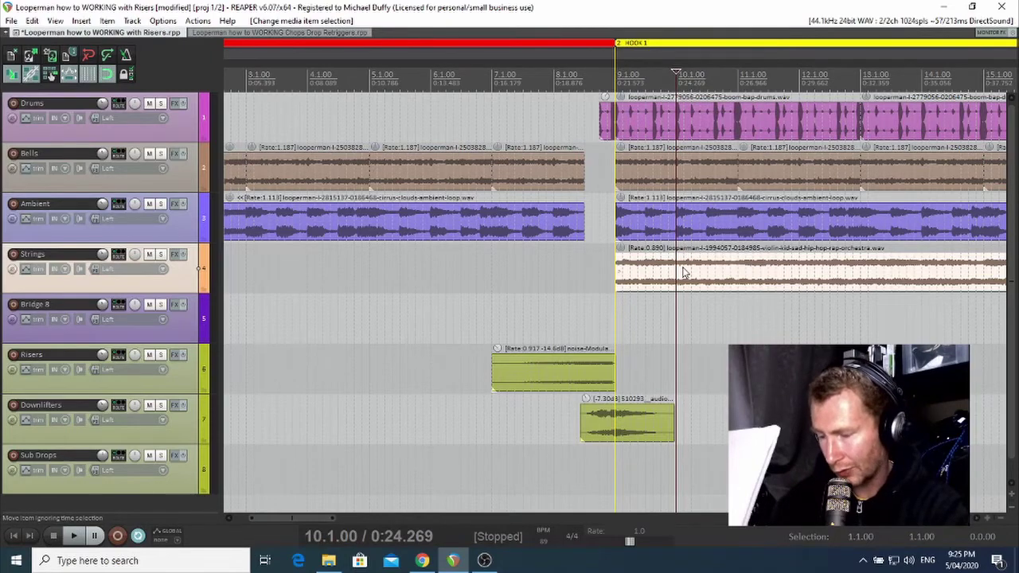
{"action": "scroll", "coordinate": [683, 272], "scroll_direction": "up", "scroll_amount": 8}
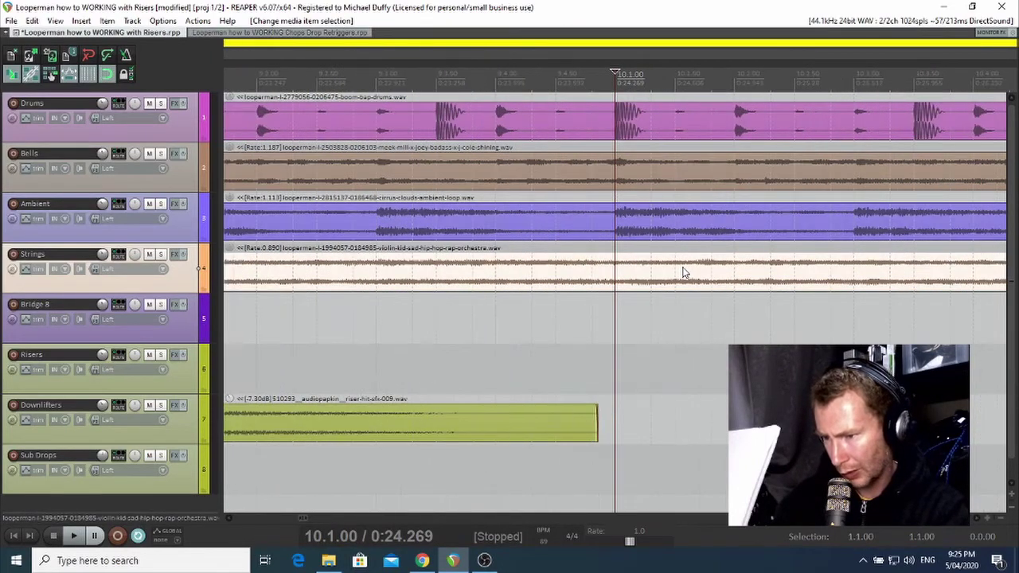
{"action": "key", "text": "s"}
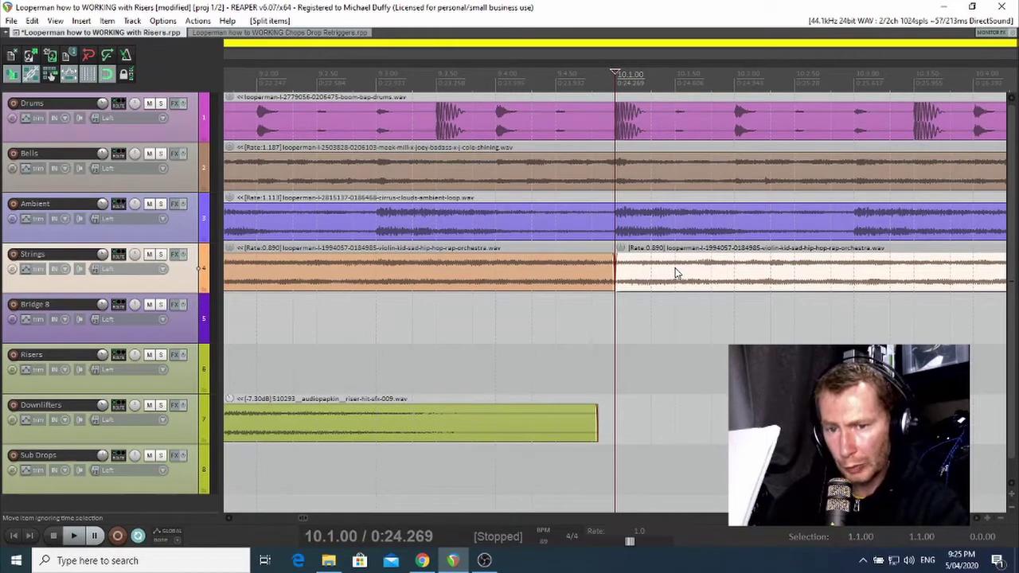
{"action": "left_click", "coordinate": [675, 274]}
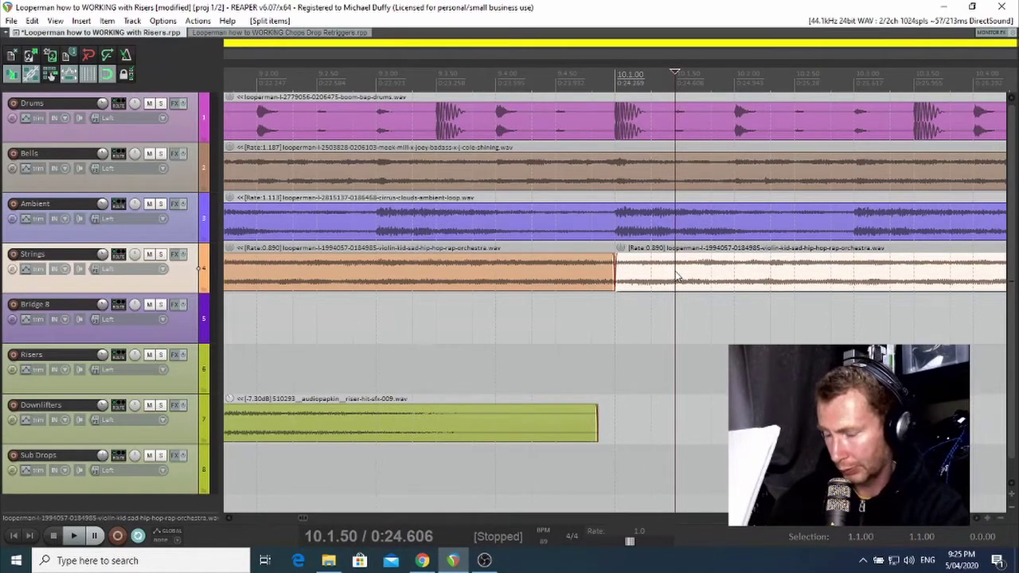
{"action": "key", "text": "ctrl+z"}
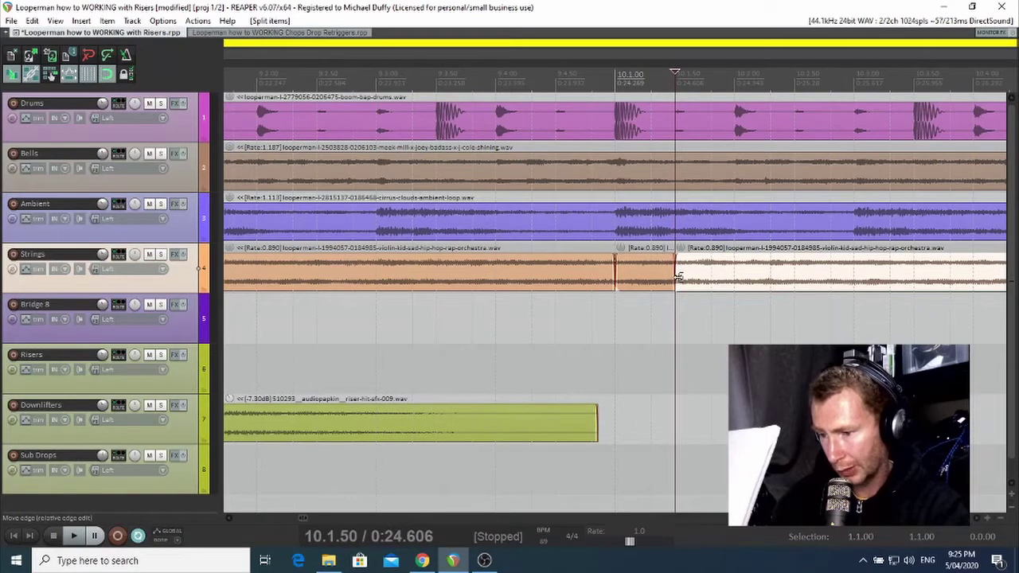
Trim the start of the following Strings item to 10.2.00 and copy the 10.1.00 slice into the gap at 10.1.50
{"action": "left_click_drag", "start_coordinate": [679, 276], "coordinate": [734, 276]}
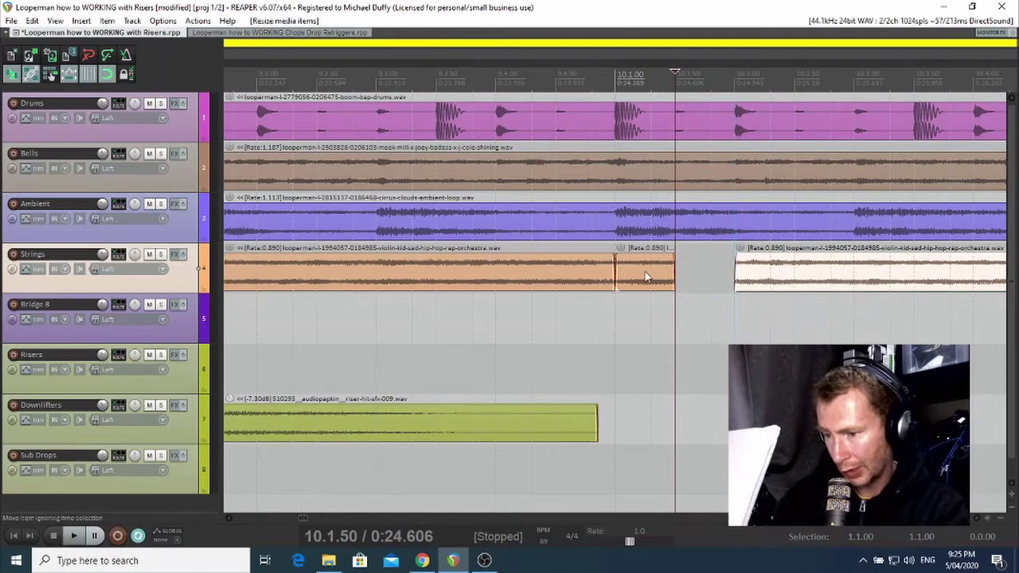
{"action": "left_click_drag", "start_coordinate": [646, 276], "coordinate": [706, 282]}
{"action": "right_click", "coordinate": [705, 282]}
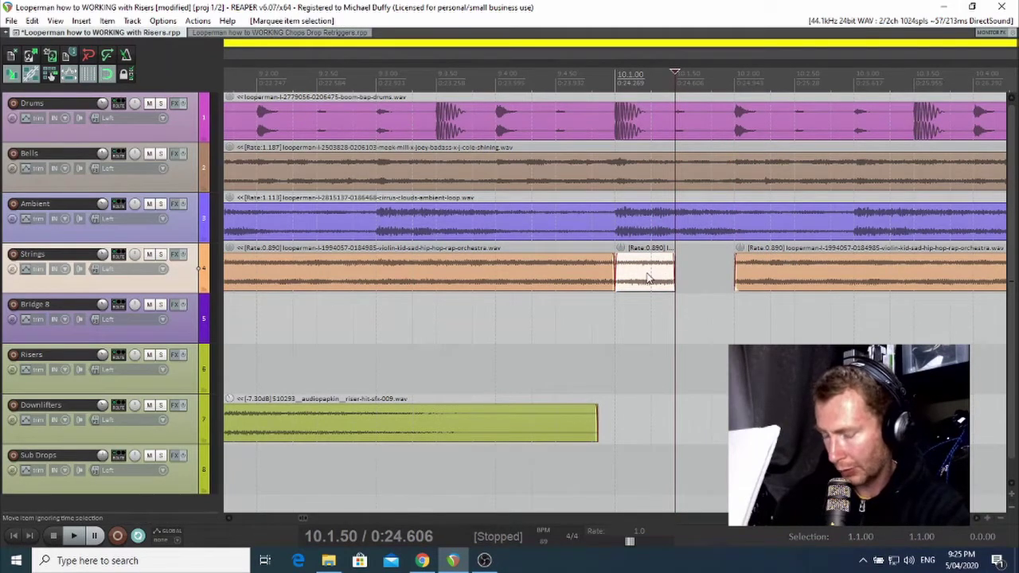
{"action": "left_click_drag", "start_coordinate": [646, 276], "coordinate": [705, 269]}
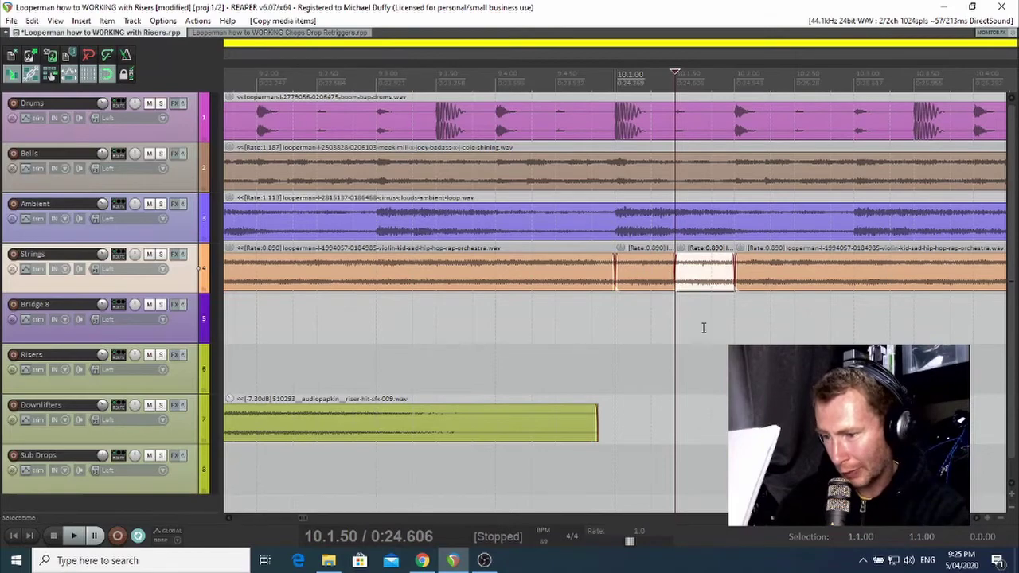
Play Hook 1 from 9.4.30 through the new Strings retrigger at 10.1.50
{"action": "scroll", "coordinate": [704, 329], "scroll_direction": "down", "scroll_amount": 2}
{"action": "scroll", "coordinate": [704, 330], "scroll_direction": "down", "scroll_amount": 2}
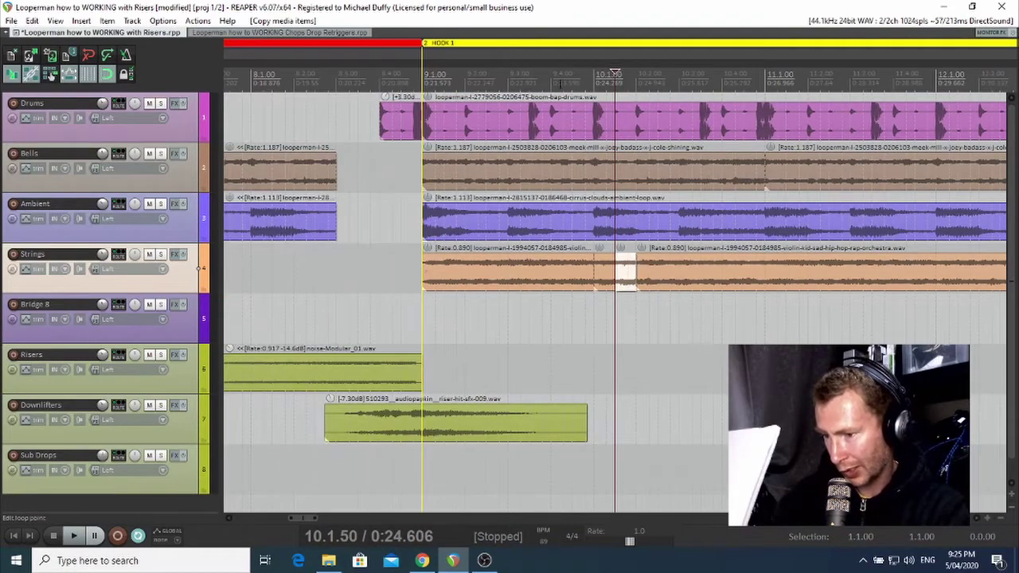
{"action": "left_click", "coordinate": [563, 78]}
{"action": "key", "text": "space"}
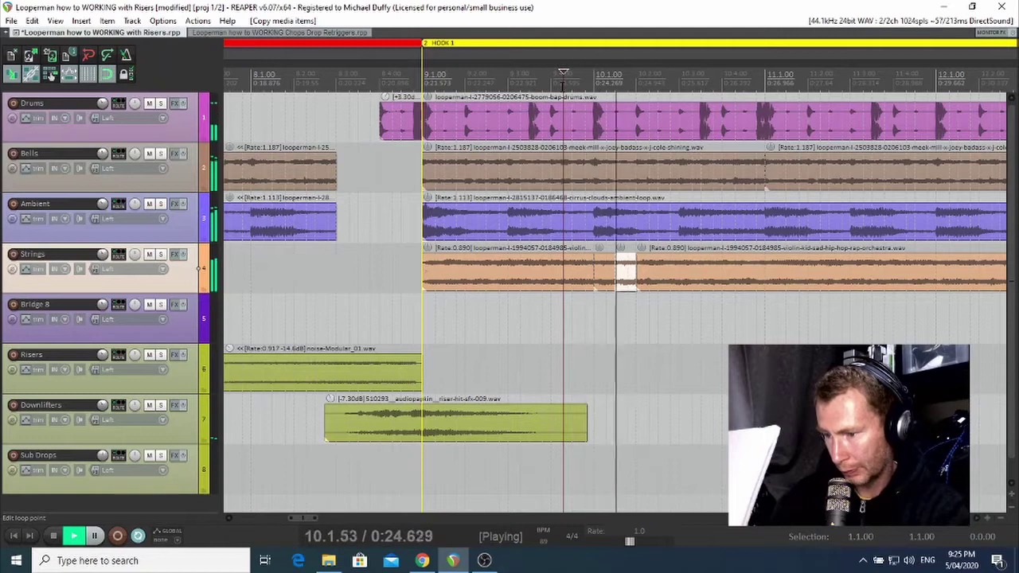
{"action": "key", "text": "space"}
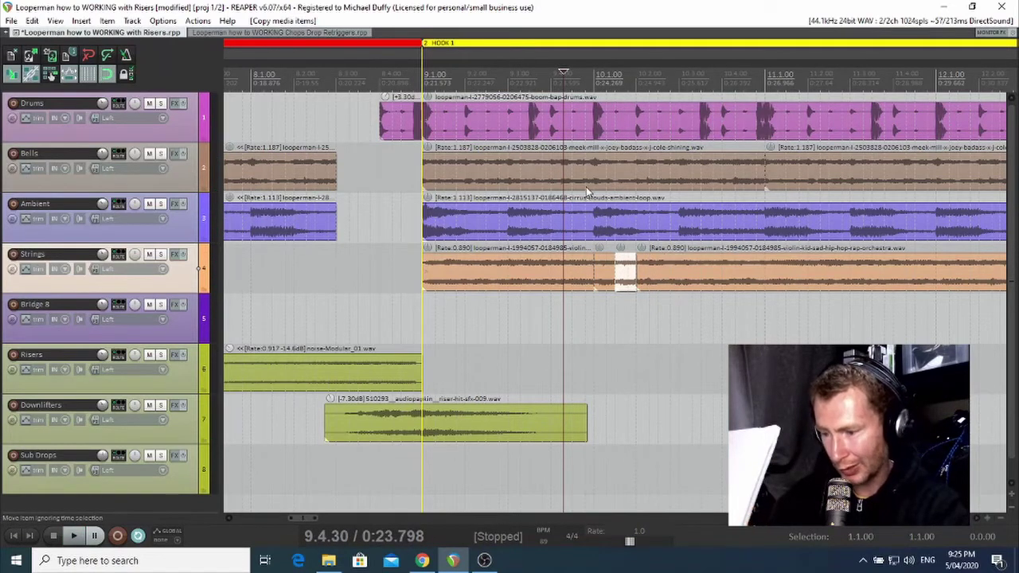
Replay Hook 1 from 9.4.30 and check the spots at 11.1.00 and 11.3.00 for another Strings retrigger
{"action": "key", "text": "space"}
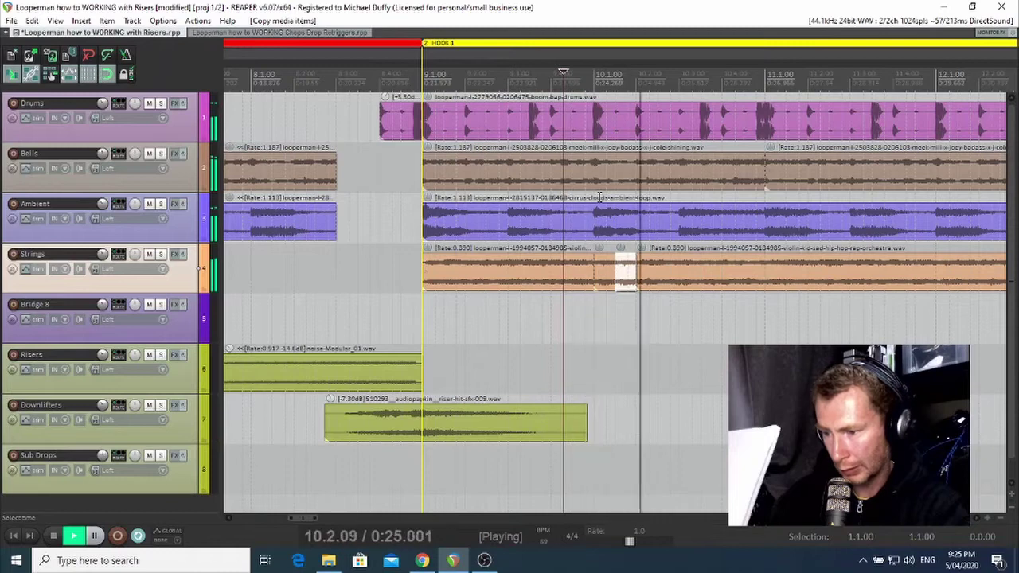
{"action": "key", "text": "space"}
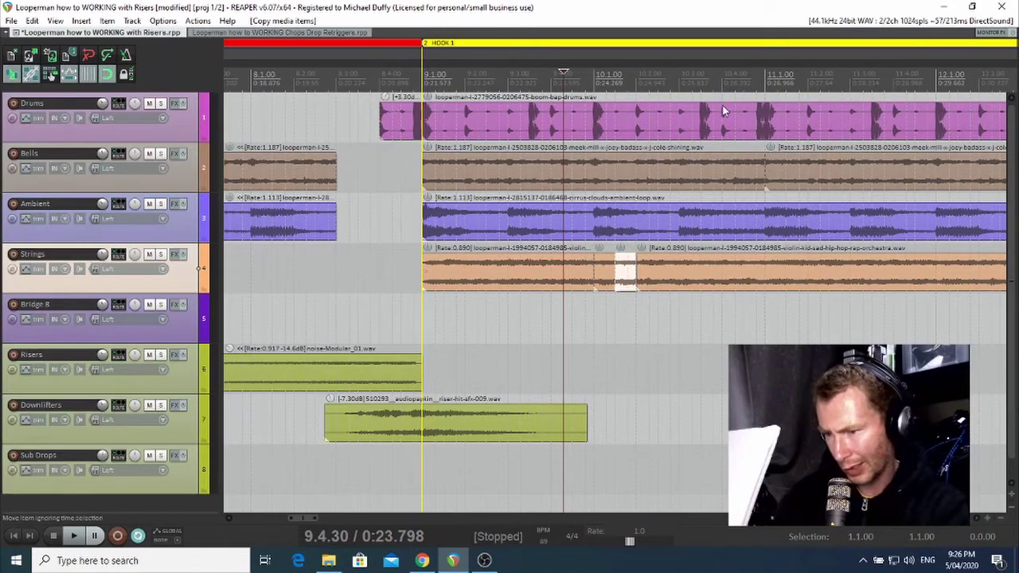
{"action": "left_click", "coordinate": [679, 80]}
{"action": "left_click", "coordinate": [765, 77]}
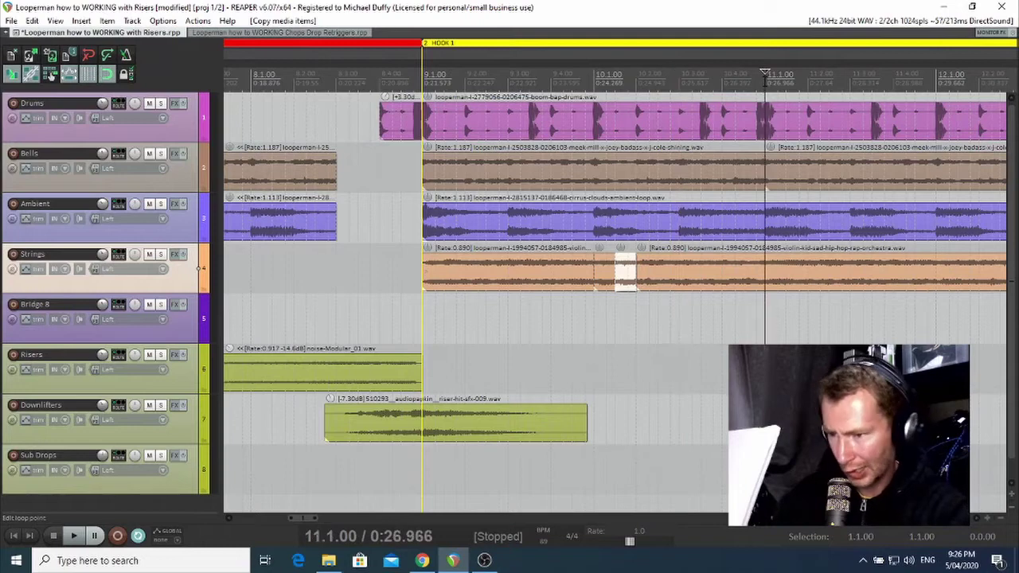
{"action": "left_click", "coordinate": [849, 80]}
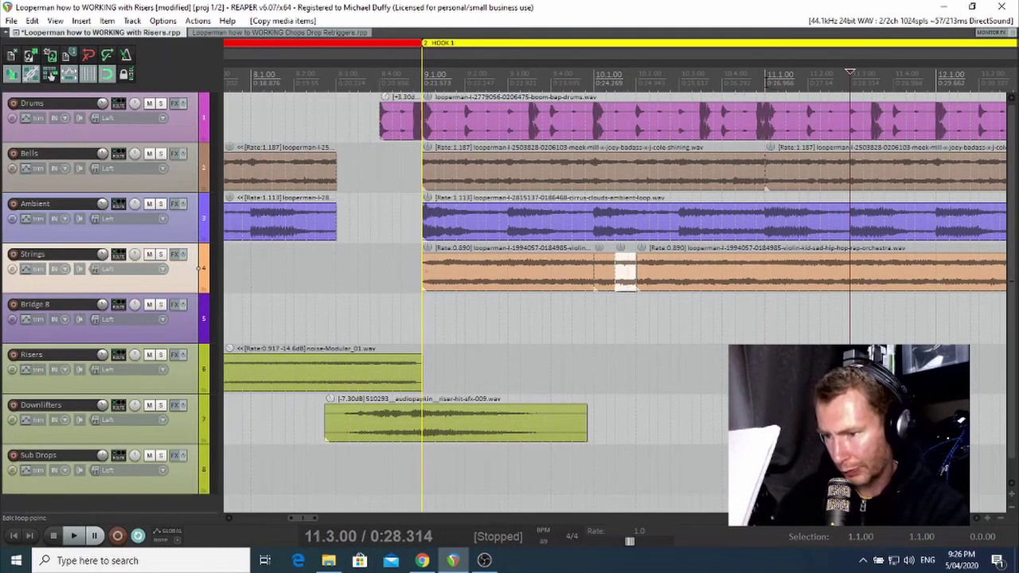
Split Strings at 11.1.00 and 11.1.50, fill 11.1.50 to 11.2.00 with a copy of the 11.1.00 slice, and play it from 10.4.30
{"action": "left_click", "coordinate": [765, 79]}
{"action": "left_click", "coordinate": [768, 273]}
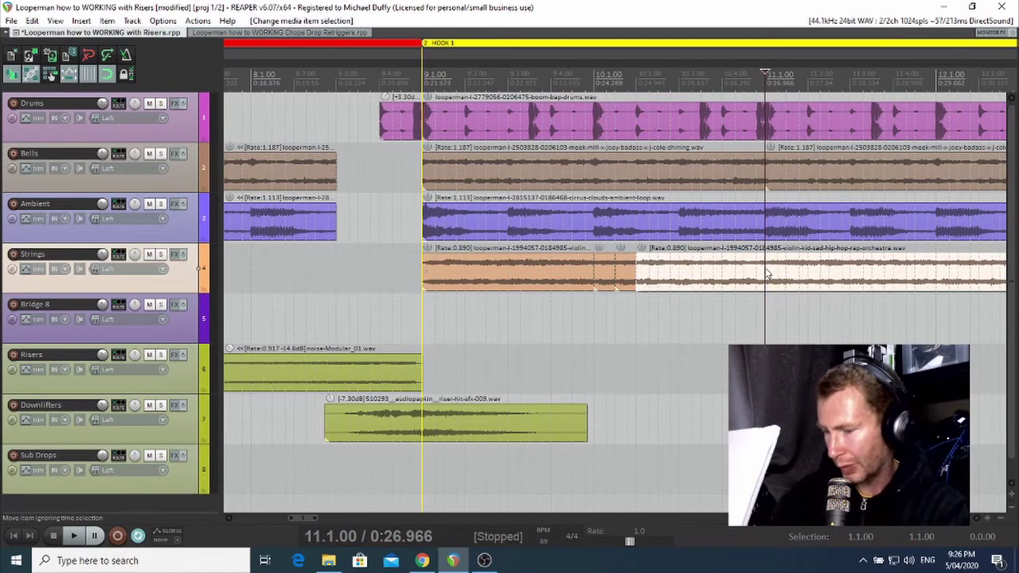
{"action": "key", "text": "s"}
{"action": "left_click", "coordinate": [785, 273]}
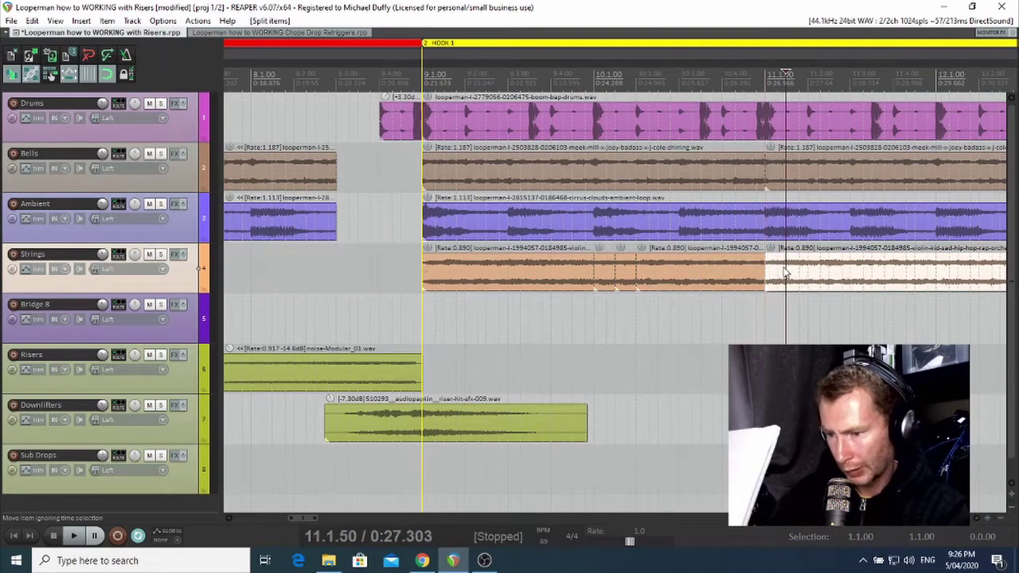
{"action": "mouse_move", "coordinate": [785, 273]}
{"action": "left_mouse_down"}
{"action": "mouse_move", "coordinate": [804, 273]}
{"action": "mouse_move", "coordinate": [769, 273]}
{"action": "mouse_move", "coordinate": [790, 261]}
{"action": "left_mouse_up"}
{"action": "key", "text": "space"}
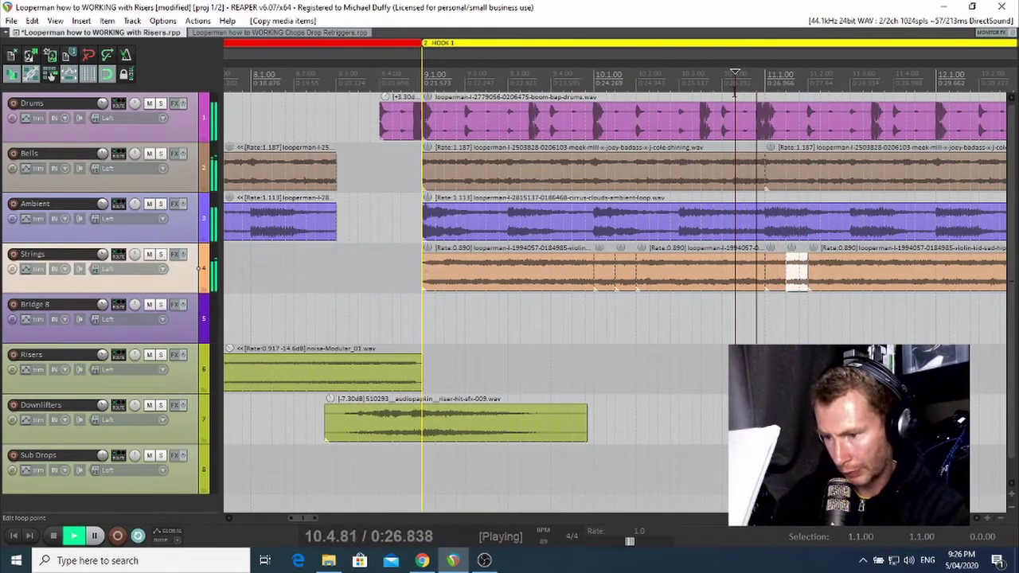
{"action": "key", "text": "space"}
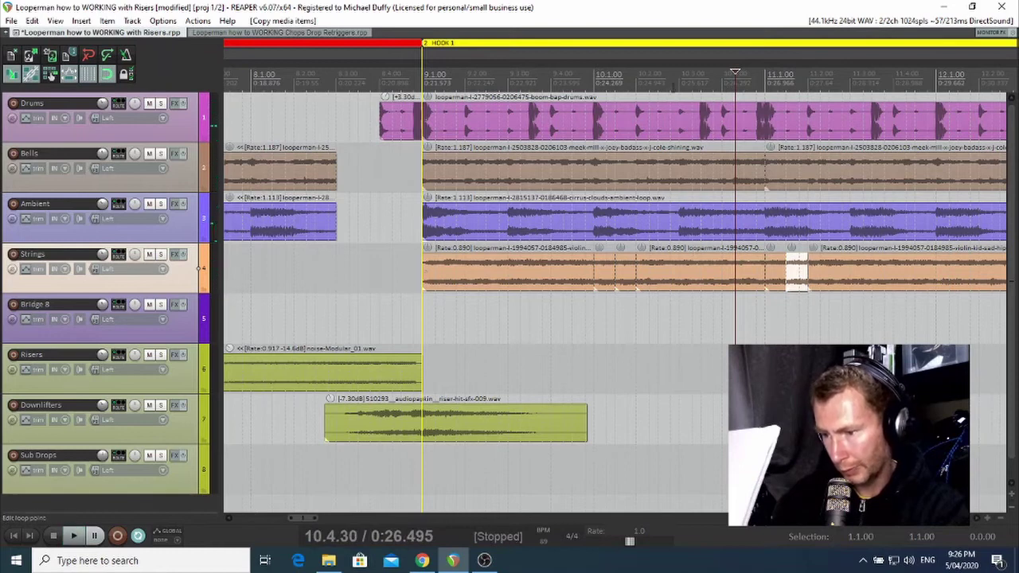
Split Strings at 10.3.00 and 10.3.50 and fill 10.3.50 to 10.4.00 with a copy of the 10.3.00 slice
{"action": "left_click", "coordinate": [680, 105]}
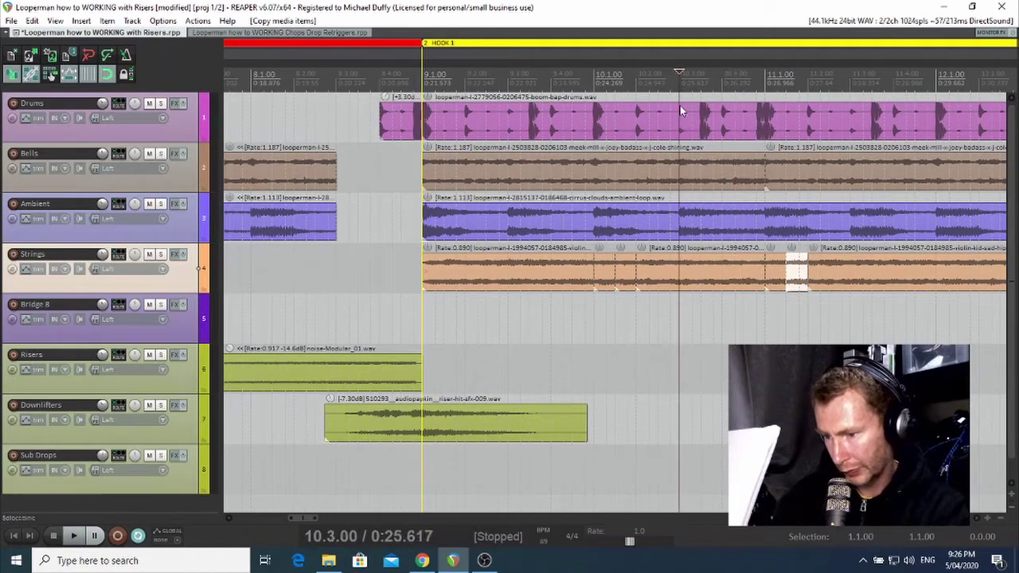
{"action": "left_click", "coordinate": [688, 274]}
{"action": "key", "text": "s"}
{"action": "left_click_drag", "start_coordinate": [681, 275], "coordinate": [716, 275]}
{"action": "left_click", "coordinate": [693, 275]}
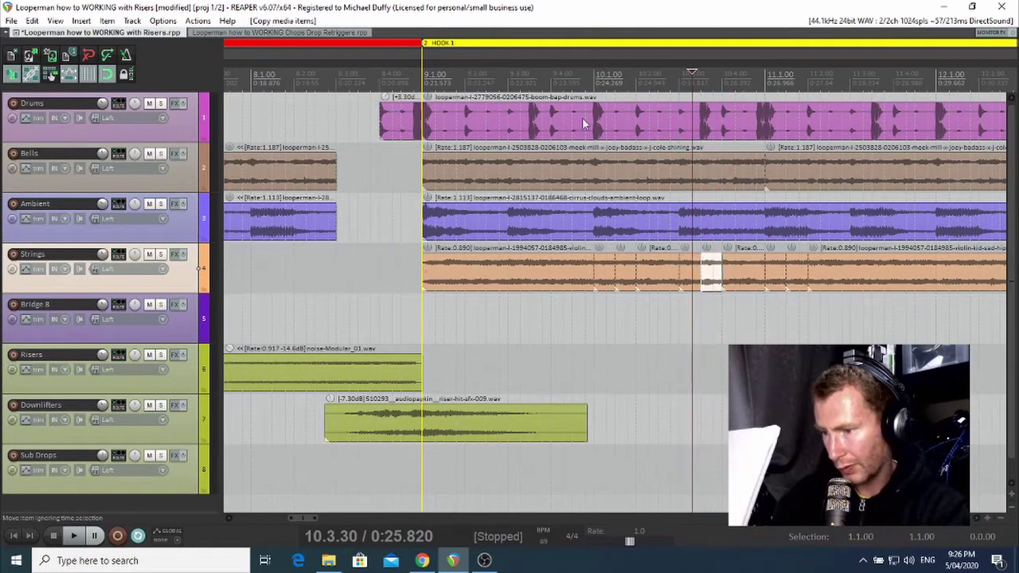
Play Hook 1 from just before 10.1.00 through the Strings retriggers in bars 10 and 11
{"action": "left_click", "coordinate": [587, 79]}
{"action": "key", "text": "space"}
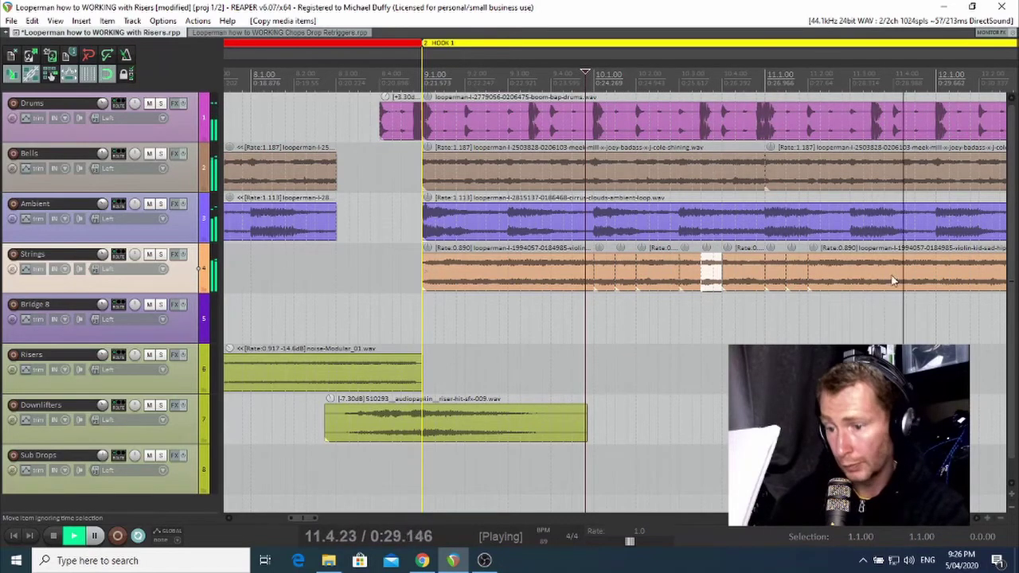
{"action": "key", "text": "space"}
Split the Strings item at 12.1.00 and 12.1.50
{"action": "left_click", "coordinate": [938, 275]}
{"action": "key", "text": "s"}
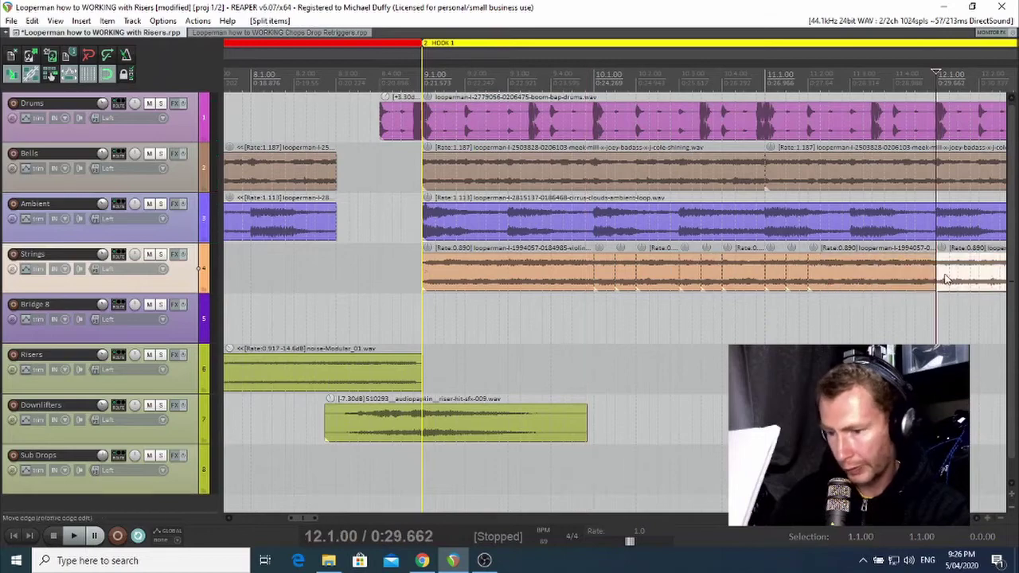
{"action": "left_click", "coordinate": [958, 274]}
{"action": "key", "text": "s"}
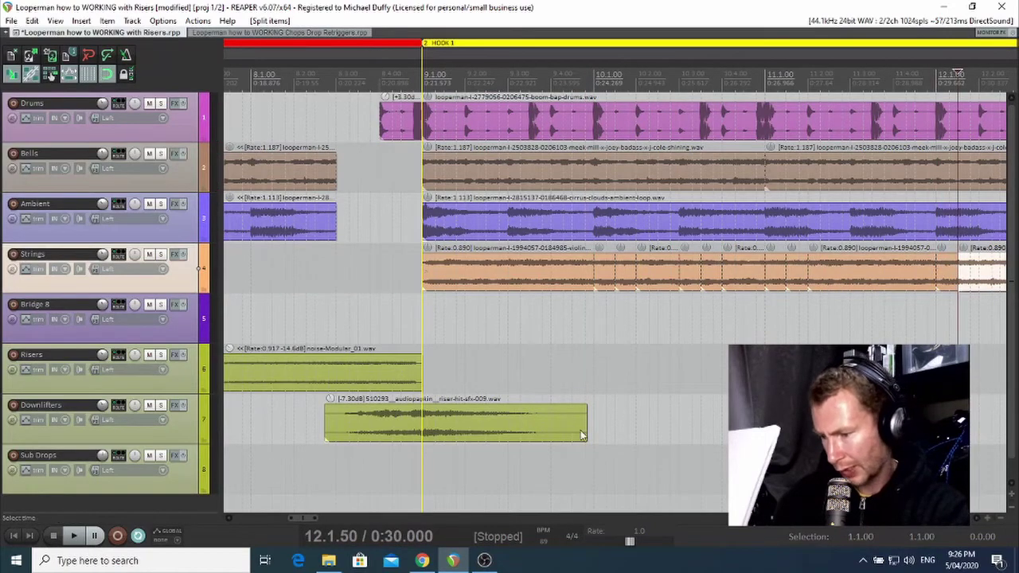
Trim the start of the following Strings item to 12.2.00 and copy the 12.1.00 slice into the gap at 12.1.50
{"action": "left_click_drag", "start_coordinate": [311, 514], "coordinate": [328, 516]}
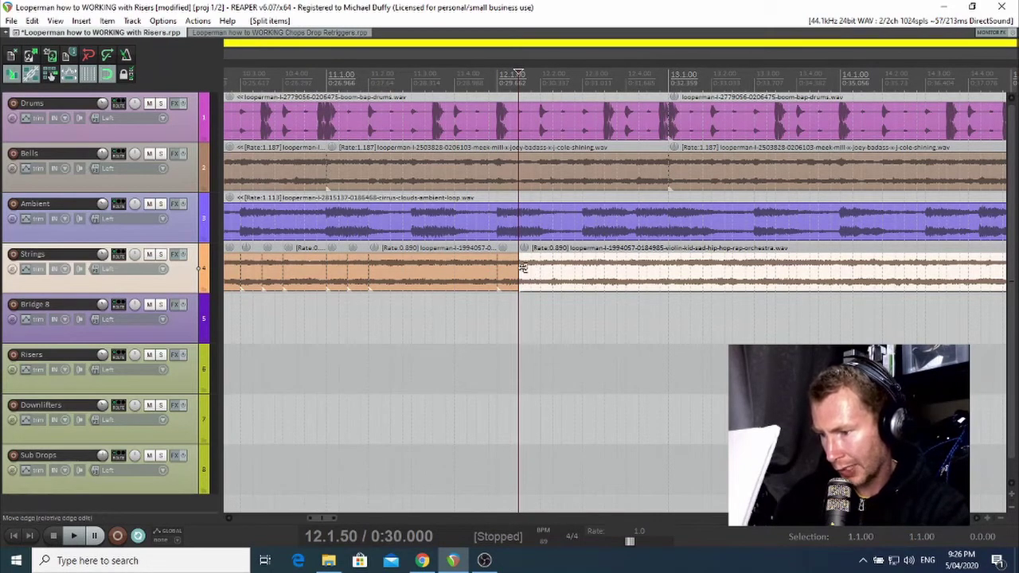
{"action": "left_click_drag", "start_coordinate": [520, 272], "coordinate": [544, 271]}
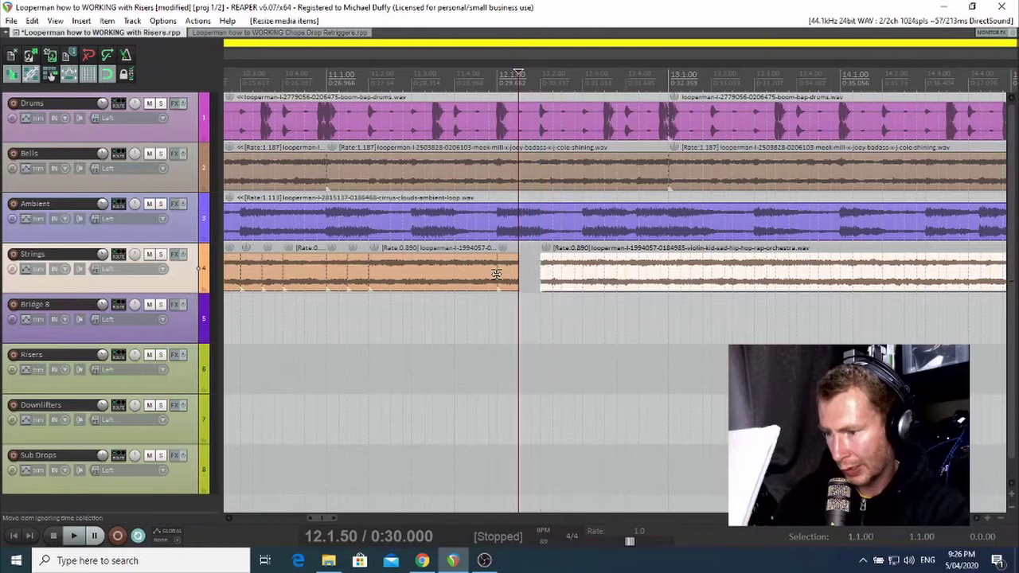
{"action": "left_click", "coordinate": [509, 278]}
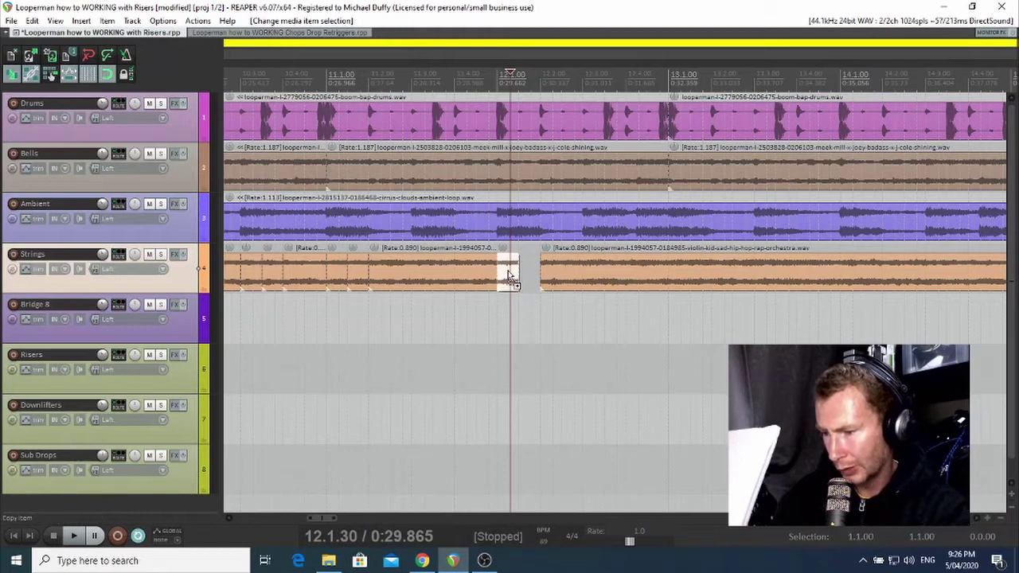
{"action": "left_click_drag", "start_coordinate": [509, 275], "coordinate": [530, 276]}
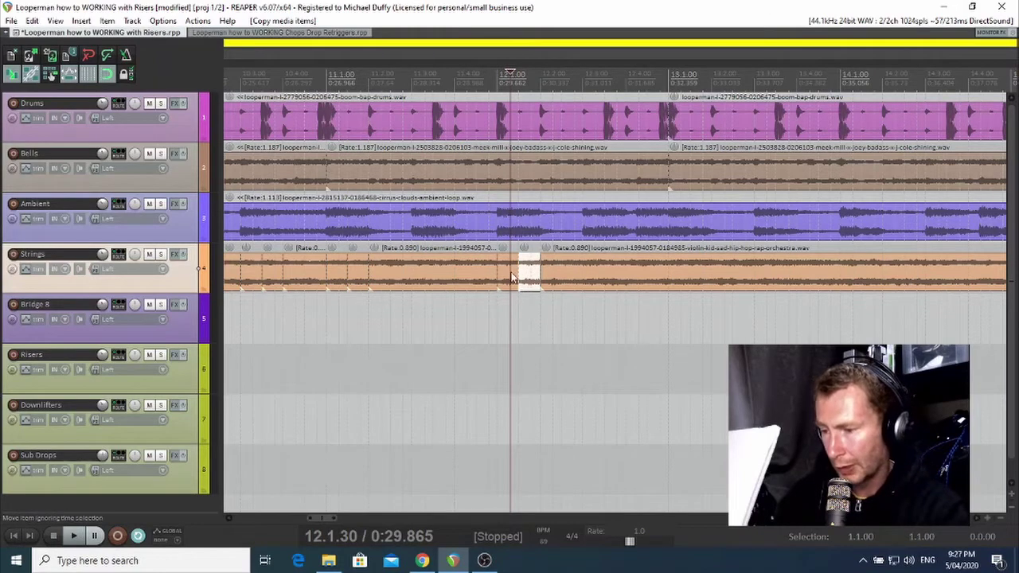
Play Hook 1 from 10.1.00 to find where bar 11 of the Strings needs another retrigger
{"action": "scroll", "coordinate": [342, 112], "scroll_direction": "down", "scroll_amount": 2}
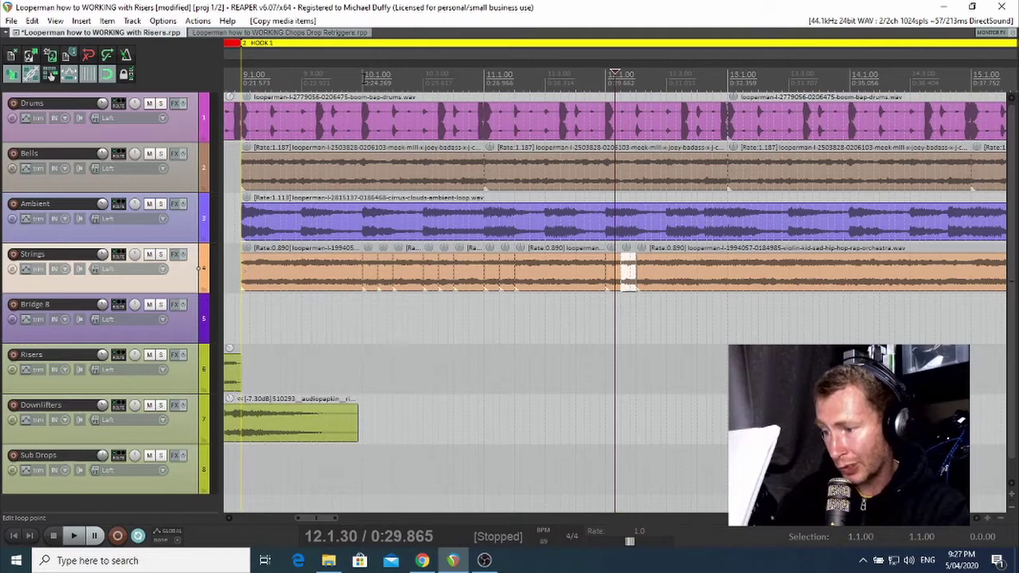
{"action": "left_click", "coordinate": [362, 76]}
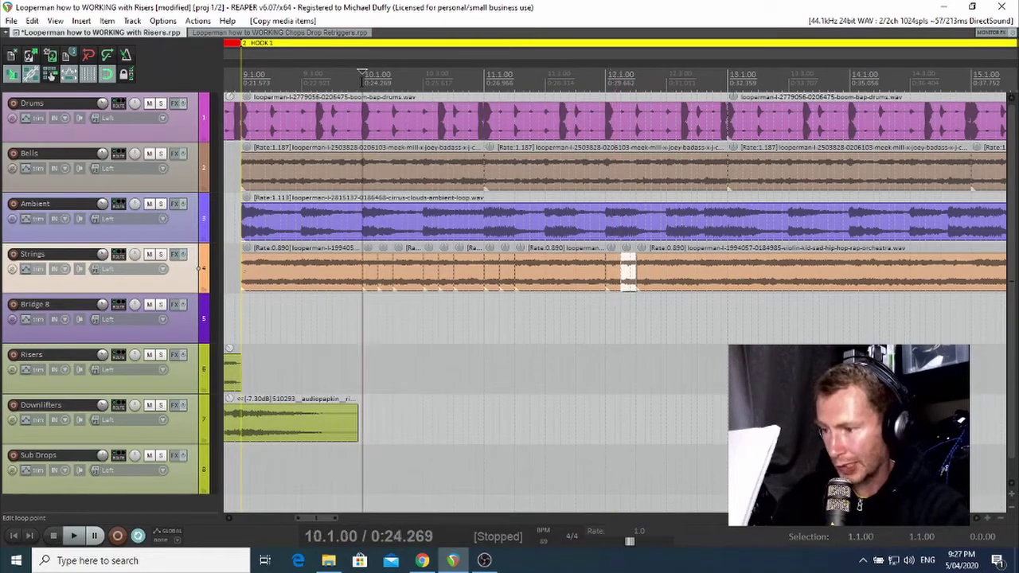
{"action": "key", "text": "space"}
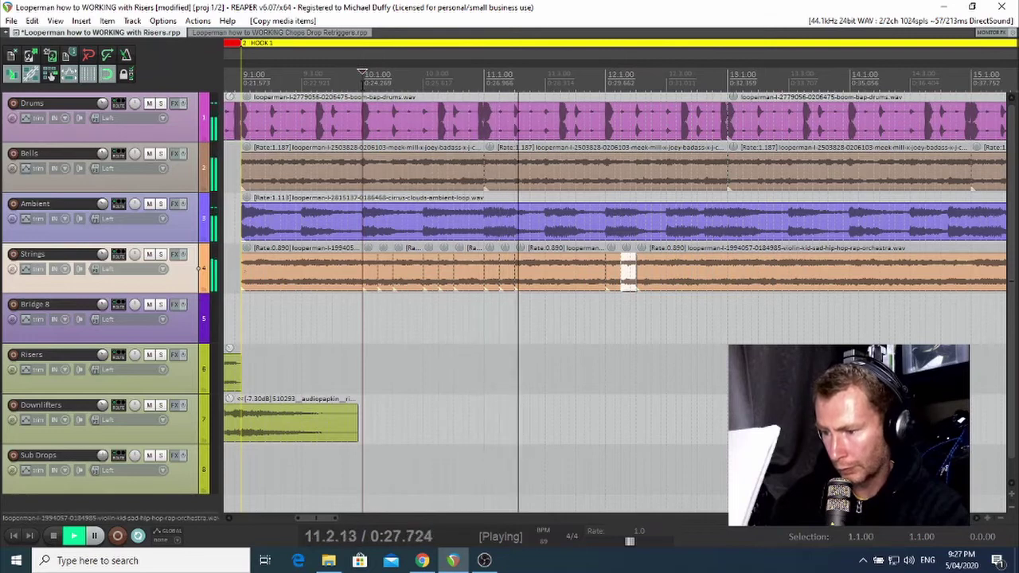
{"action": "key", "text": "space"}
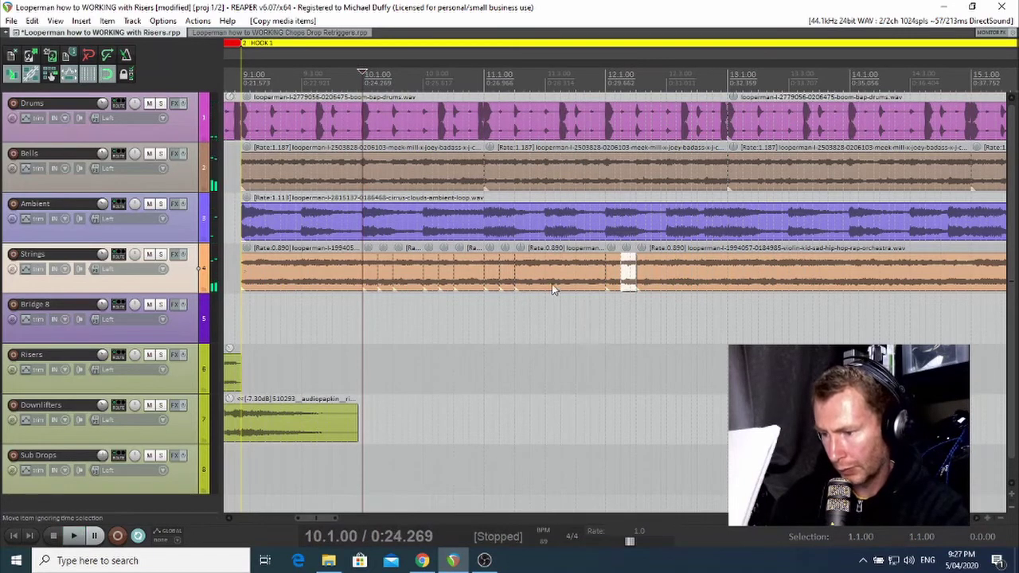
Split Strings at 11.3.00 and 11.3.50 and fill 11.3.50 to 11.4.00 with a copy of the 11.3.00 slice
{"action": "left_click", "coordinate": [553, 278]}
{"action": "key", "text": "s"}
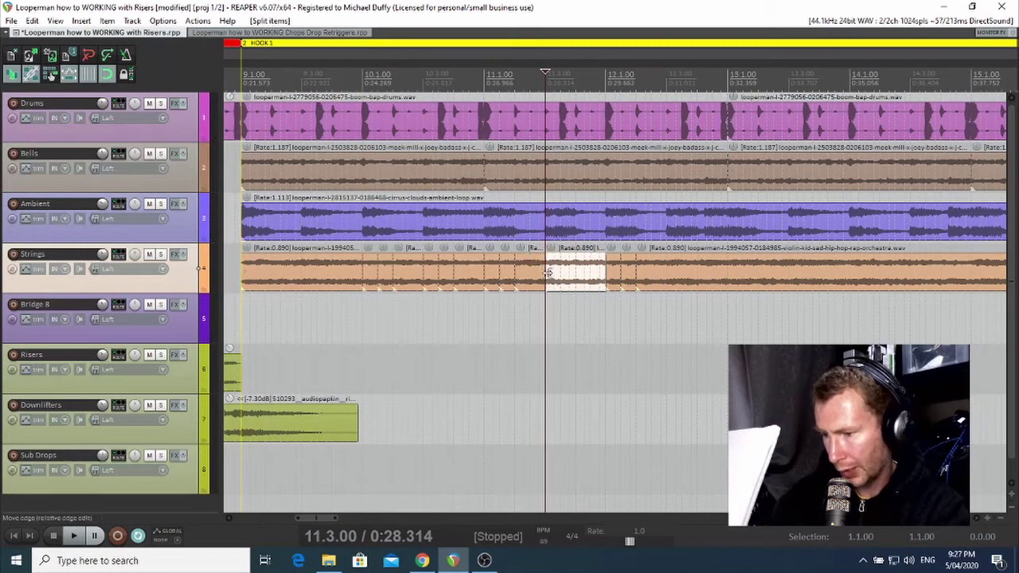
{"action": "left_click_drag", "start_coordinate": [547, 273], "coordinate": [570, 280]}
{"action": "left_click", "coordinate": [555, 279]}
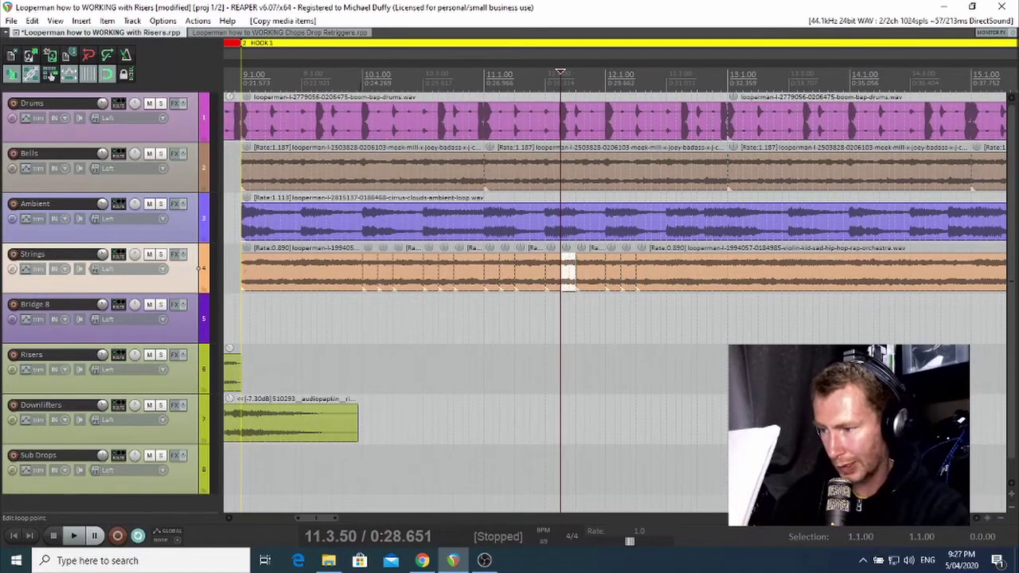
Play Hook 1 from 9.4.80 through all the Strings retriggers
{"action": "left_click", "coordinate": [358, 79]}
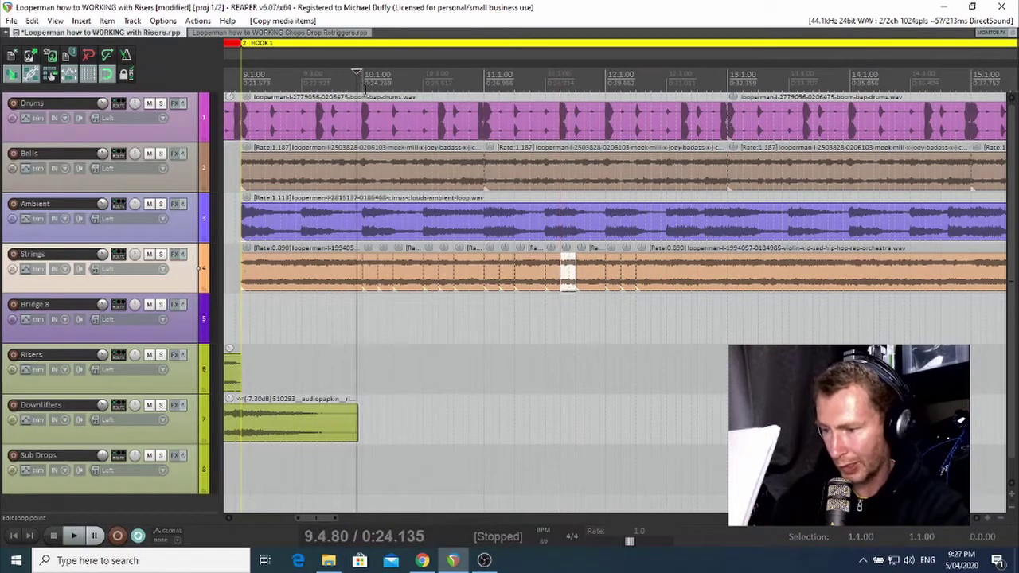
{"action": "key", "text": "space"}
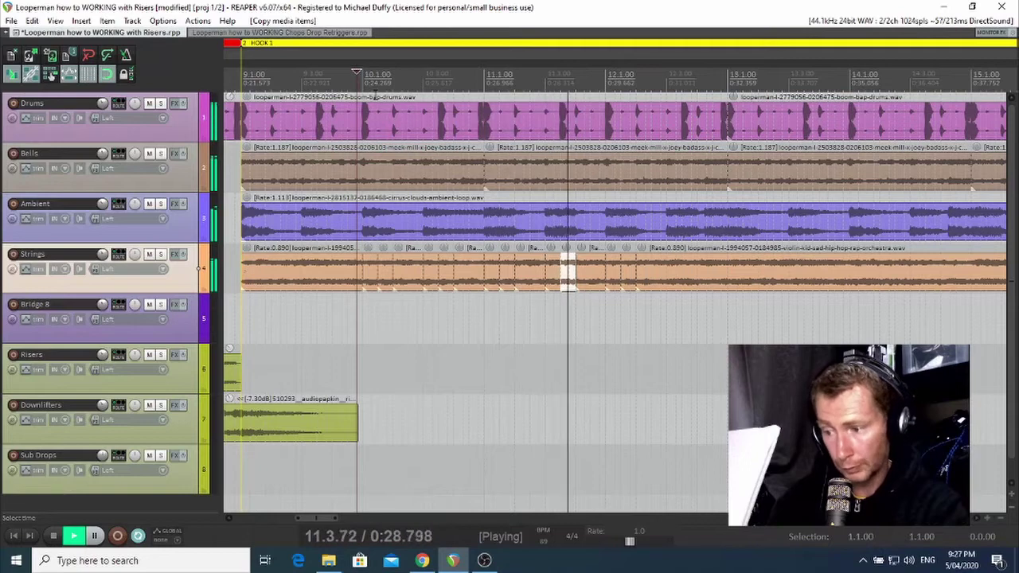
{"action": "key", "text": "space"}
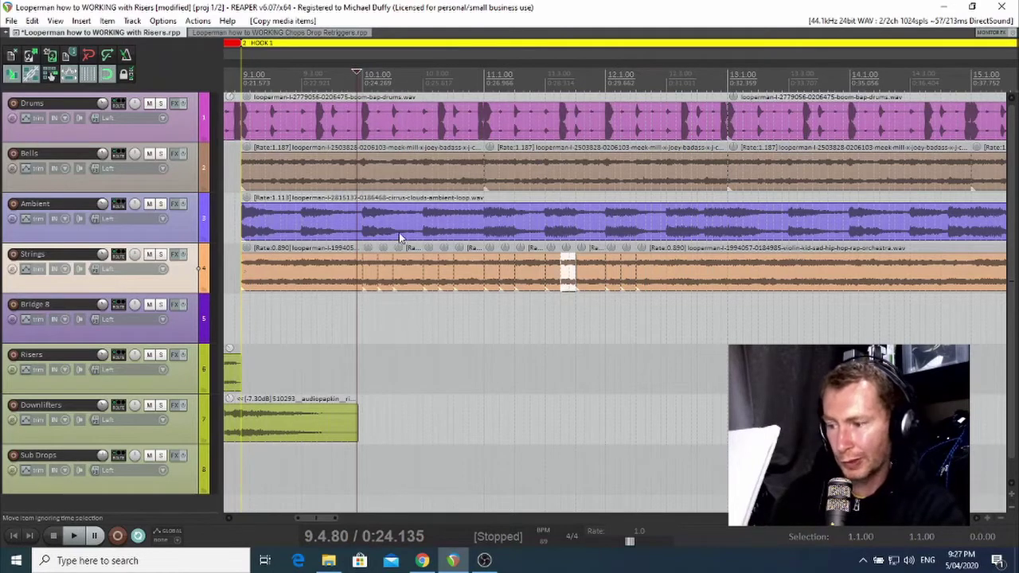
Split Bells at 10.1.00 and 10.1.50 and fill 10.1.50 to 10.2.00 with a copy of the 10.1.00 slice
{"action": "left_click", "coordinate": [360, 169]}
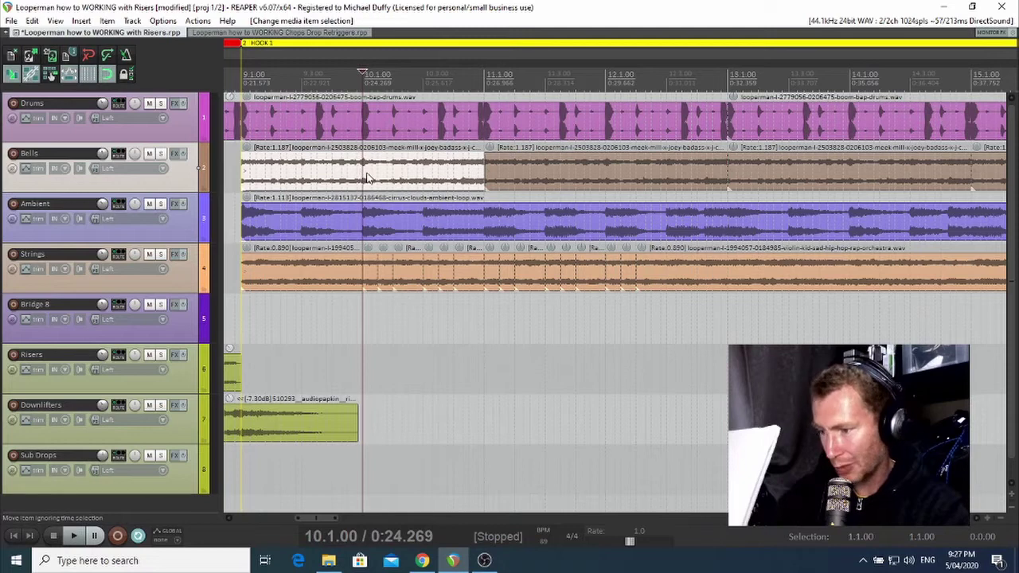
{"action": "key", "text": "s"}
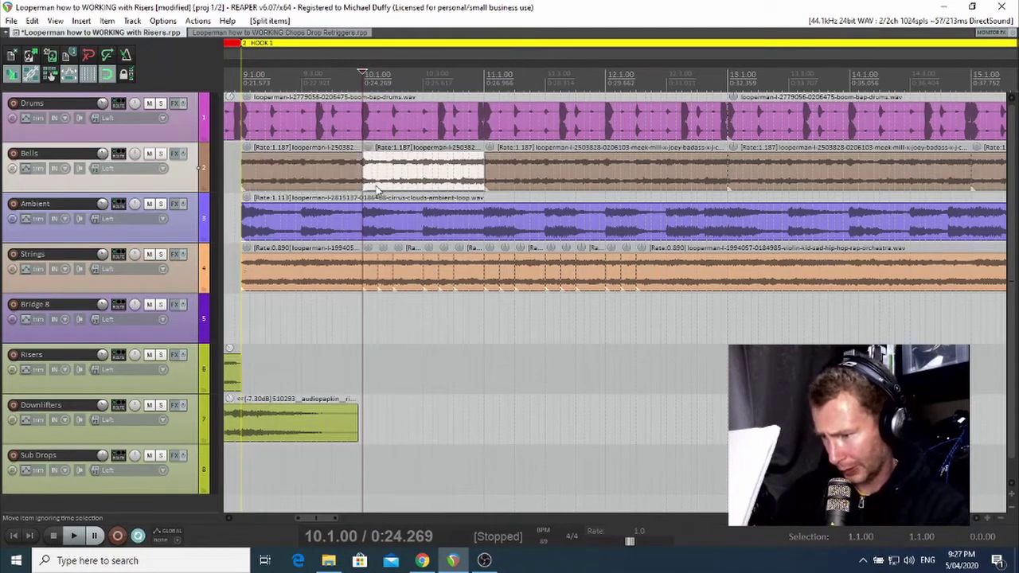
{"action": "left_click_drag", "start_coordinate": [364, 170], "coordinate": [387, 180]}
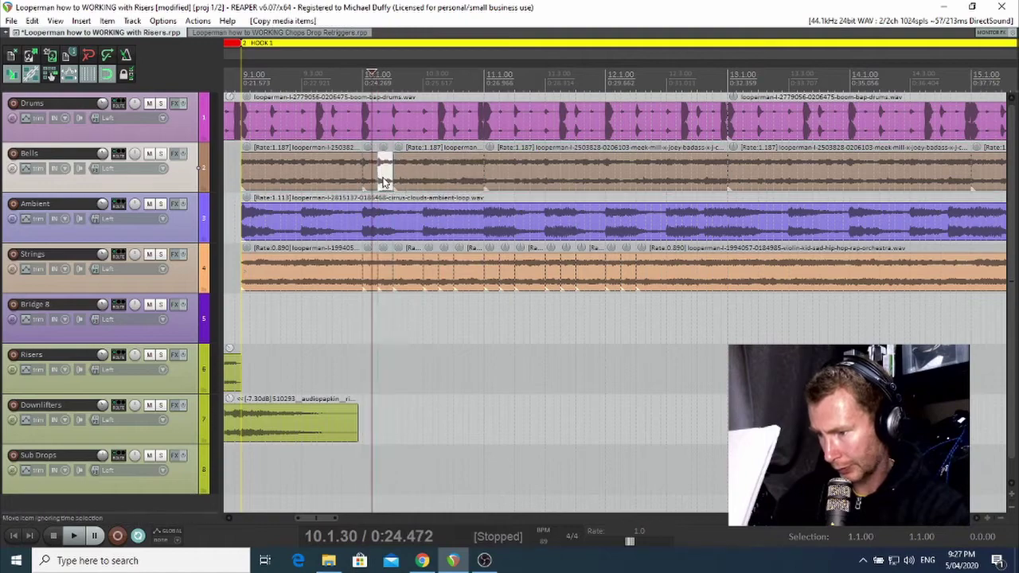
Split the first Hook 1 Bells item at 9.1.50 and fill 9.1.50 to 9.2.00 with a copy of its opening slice
{"action": "left_click", "coordinate": [256, 173]}
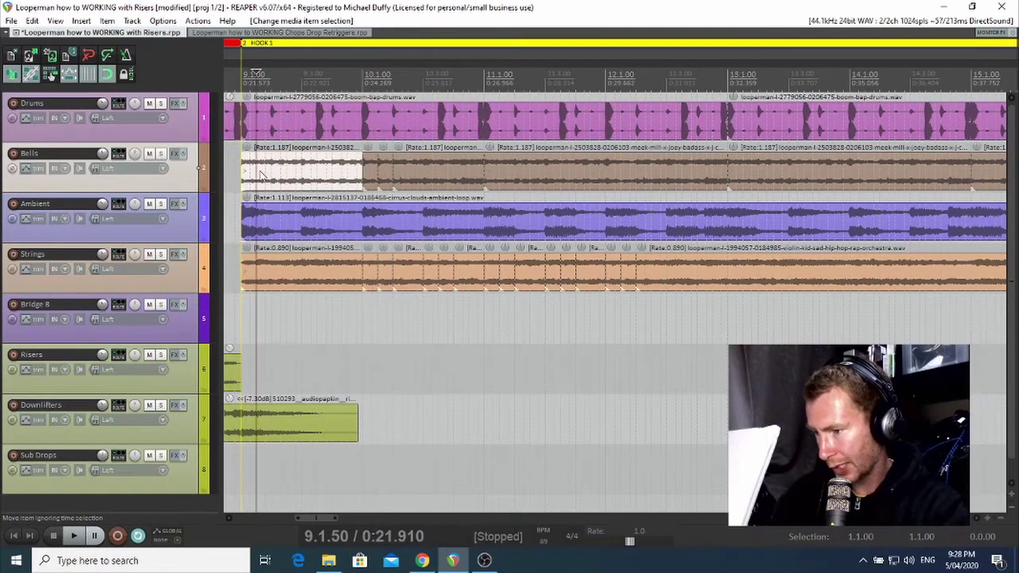
{"action": "scroll", "coordinate": [301, 183], "scroll_direction": "up", "scroll_amount": 2}
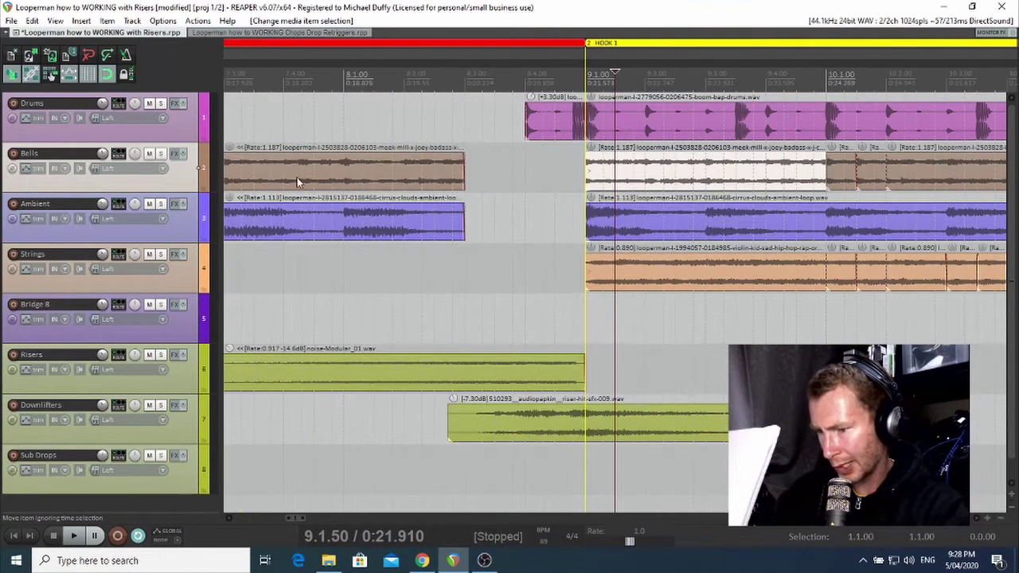
{"action": "key", "text": "s"}
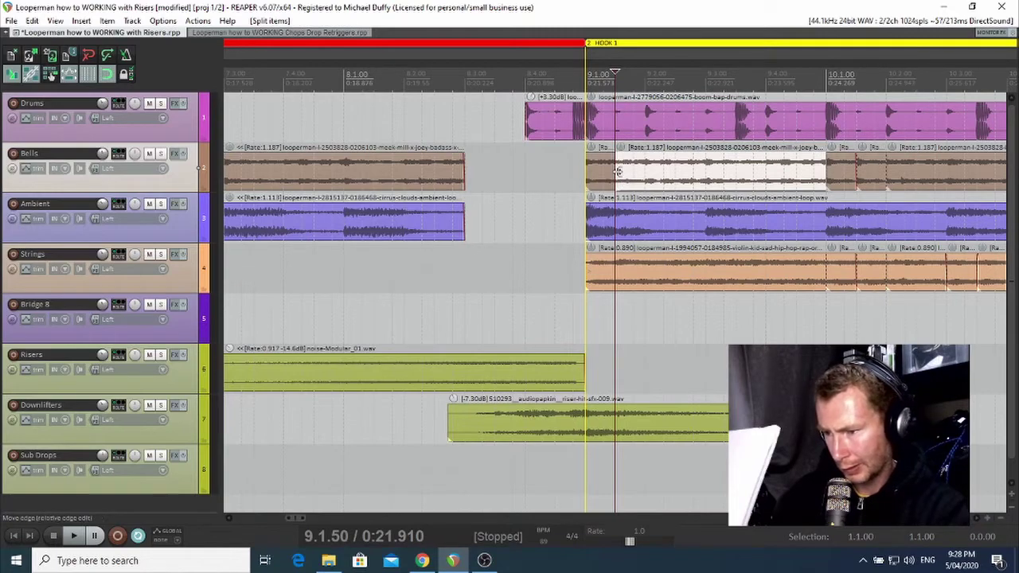
{"action": "mouse_move", "coordinate": [616, 175]}
{"action": "left_mouse_down"}
{"action": "mouse_move", "coordinate": [649, 173]}
{"action": "mouse_move", "coordinate": [610, 168]}
{"action": "mouse_move", "coordinate": [627, 169]}
{"action": "left_mouse_up"}
Split the Bells item at 11.1.50 and fill 11.1.50 to 11.2.00 with a copy of the 11.1.00 slice
{"action": "scroll", "coordinate": [649, 169], "scroll_direction": "down", "scroll_amount": 1}
{"action": "scroll", "coordinate": [681, 168], "scroll_direction": "down", "scroll_amount": 1}
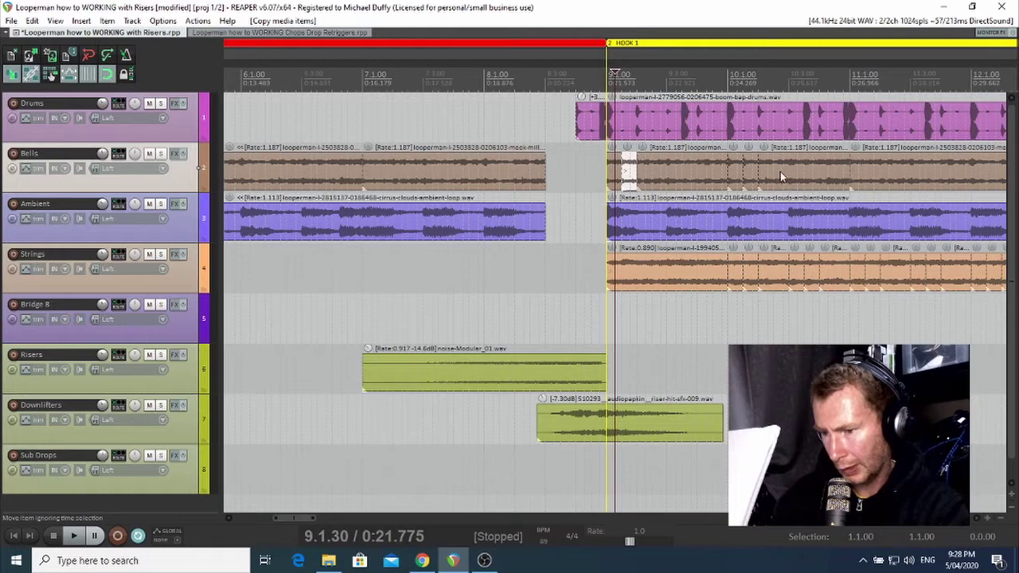
{"action": "left_click", "coordinate": [866, 177]}
{"action": "key", "text": "s"}
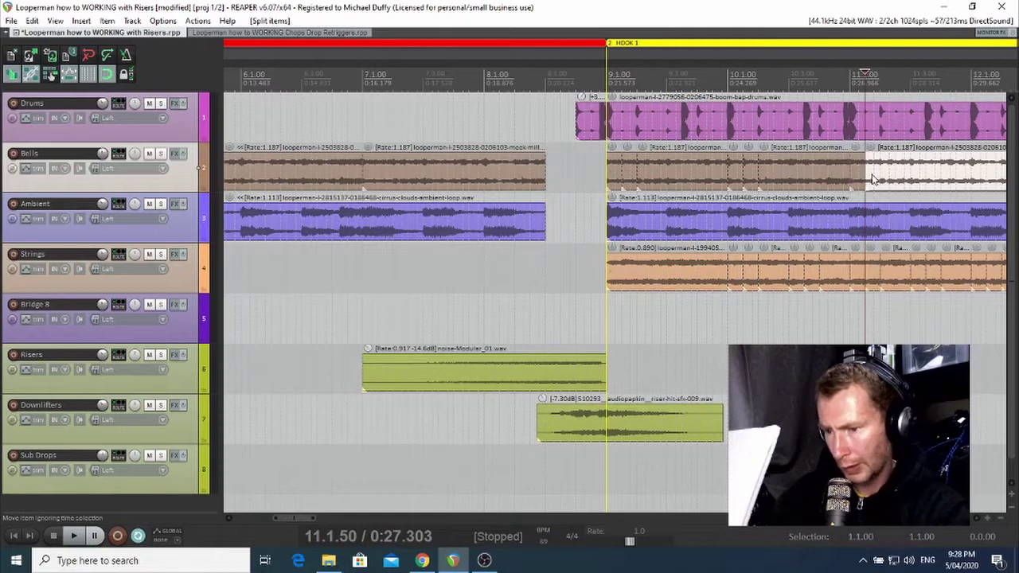
{"action": "left_click_drag", "start_coordinate": [872, 179], "coordinate": [873, 177]}
{"action": "left_click", "coordinate": [858, 175]}
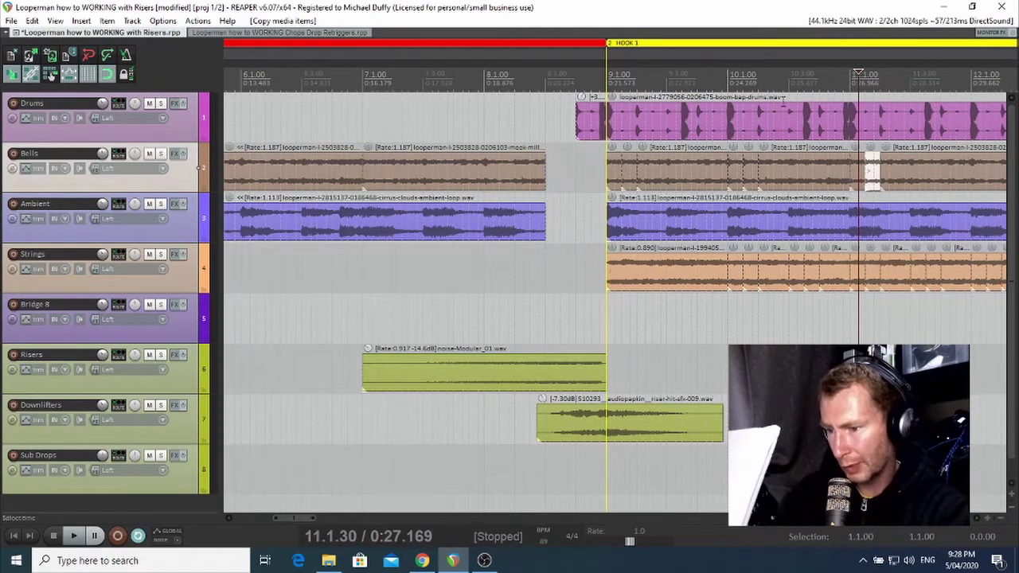
Play Hook 1 from 9.4.50 through the Bells retriggers
{"action": "left_click", "coordinate": [712, 77]}
{"action": "key", "text": "space"}
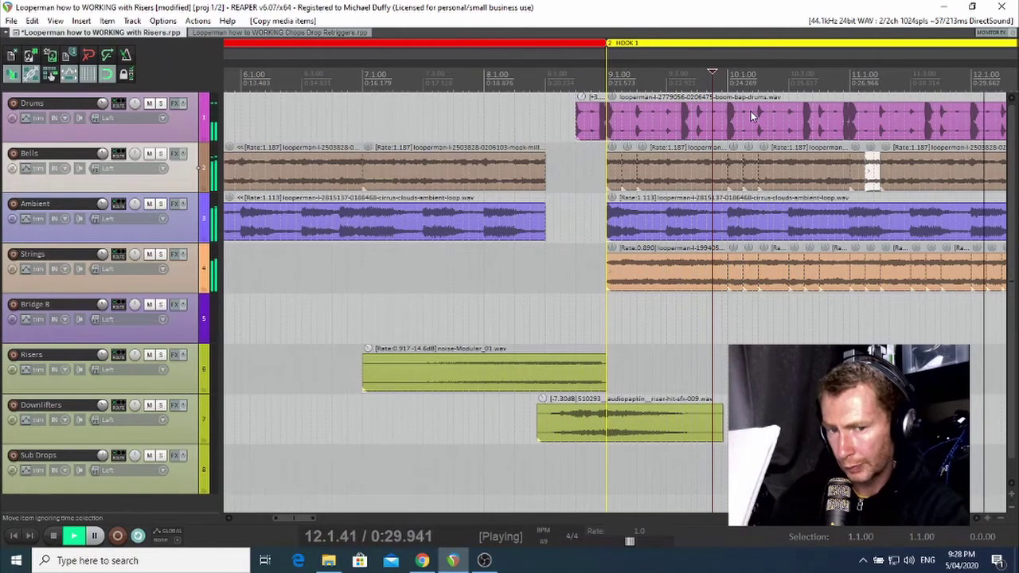
{"action": "key", "text": "space"}
{"action": "scroll", "coordinate": [483, 132], "scroll_direction": "up", "scroll_amount": 4}
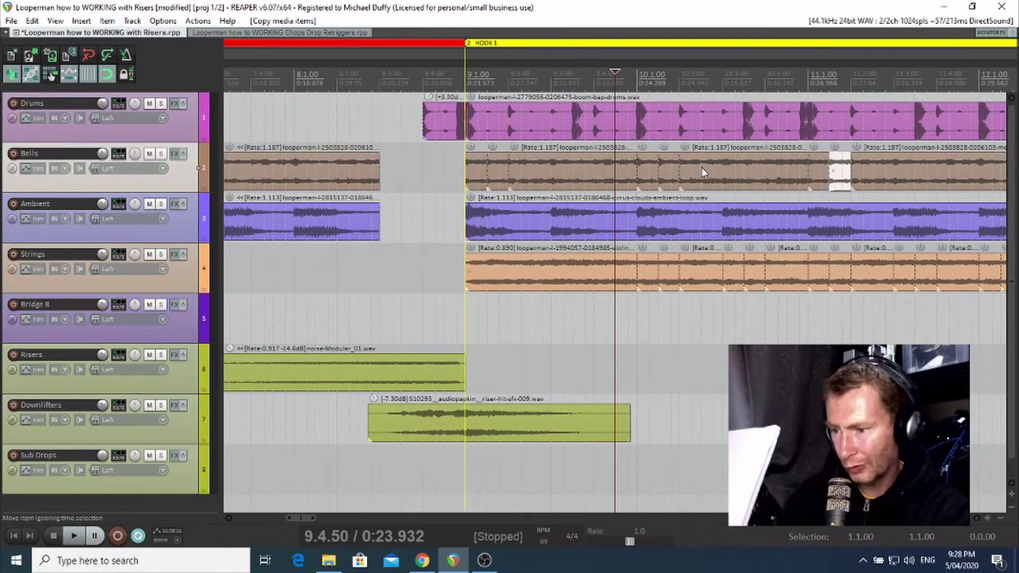
{"action": "scroll", "coordinate": [700, 165], "scroll_direction": "down", "scroll_amount": 2}
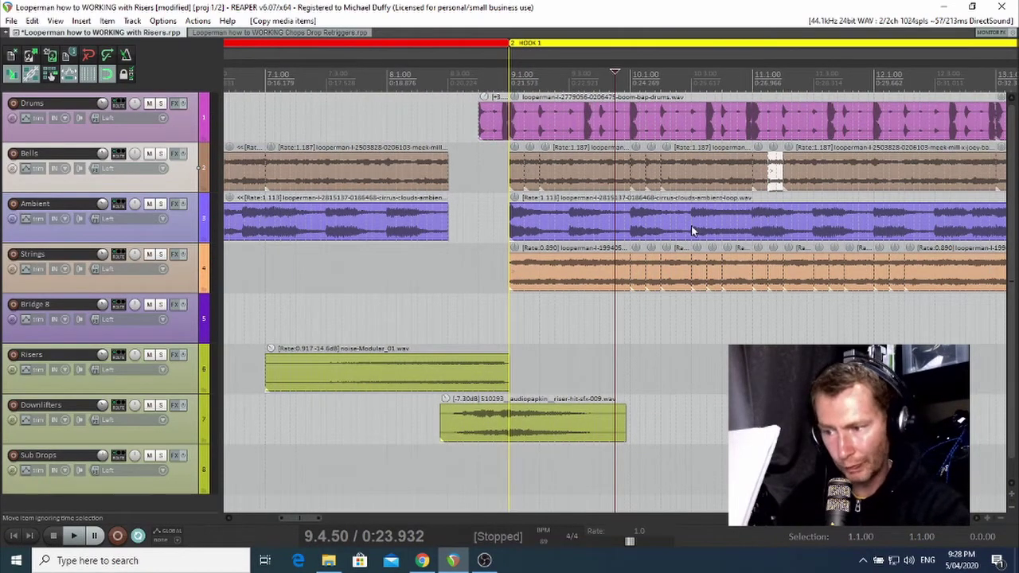
{"action": "scroll", "coordinate": [715, 231], "scroll_direction": "down", "scroll_amount": 1}
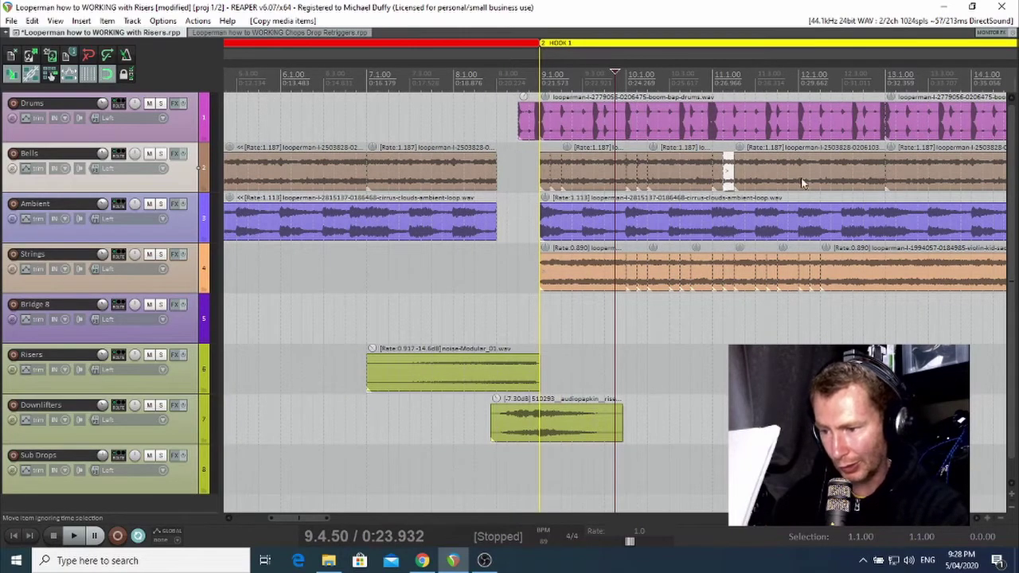
{"action": "scroll", "coordinate": [831, 178], "scroll_direction": "up", "scroll_amount": 1}
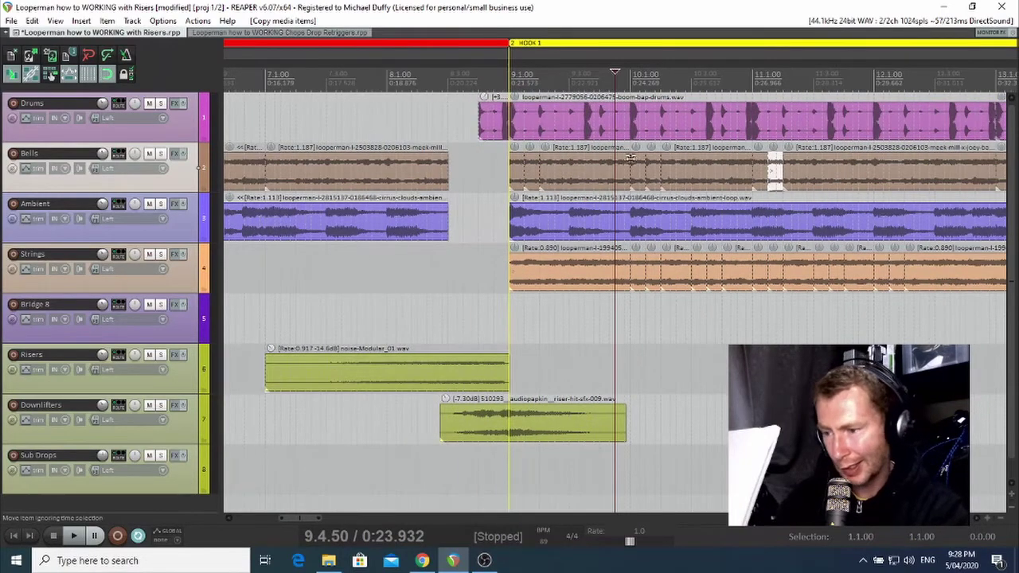
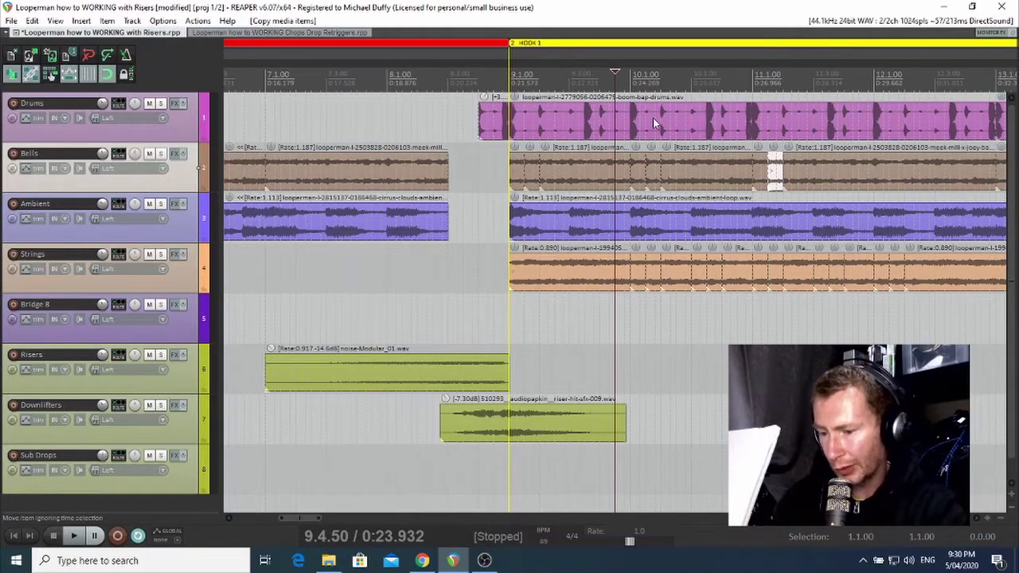
Switch to the Chops Drop Retriggers project and play from 15.4.30 through the end of Hook 1 into Verse 1
{"action": "left_click", "coordinate": [325, 33]}
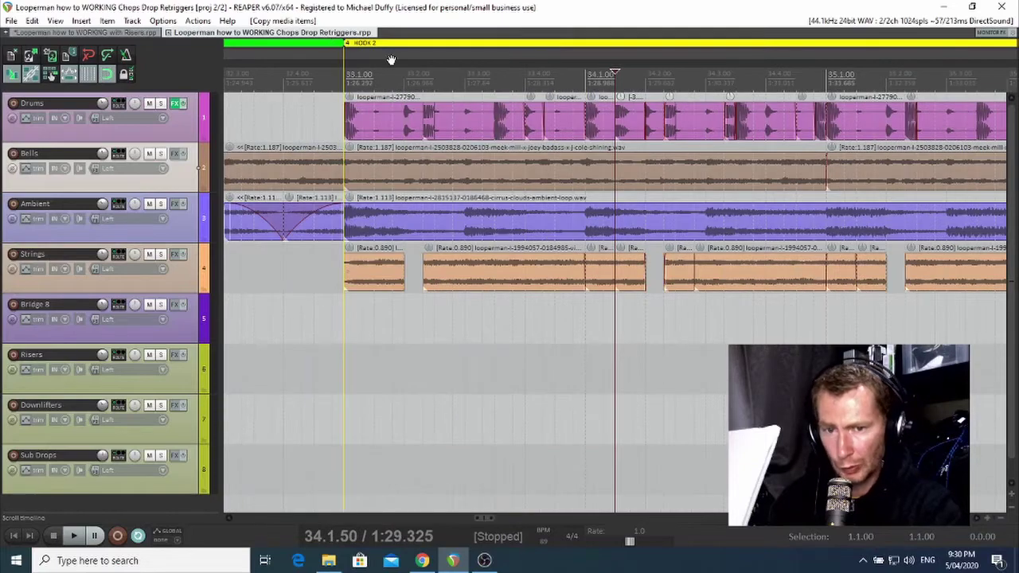
{"action": "scroll", "coordinate": [391, 60], "scroll_direction": "down", "scroll_amount": 8}
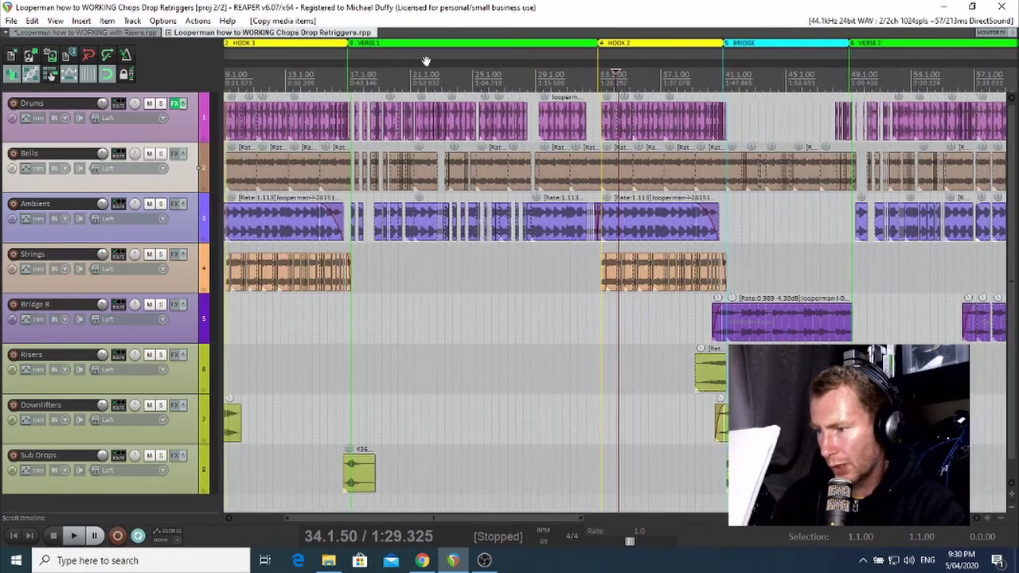
{"action": "scroll", "coordinate": [422, 59], "scroll_direction": "left", "scroll_amount": 5}
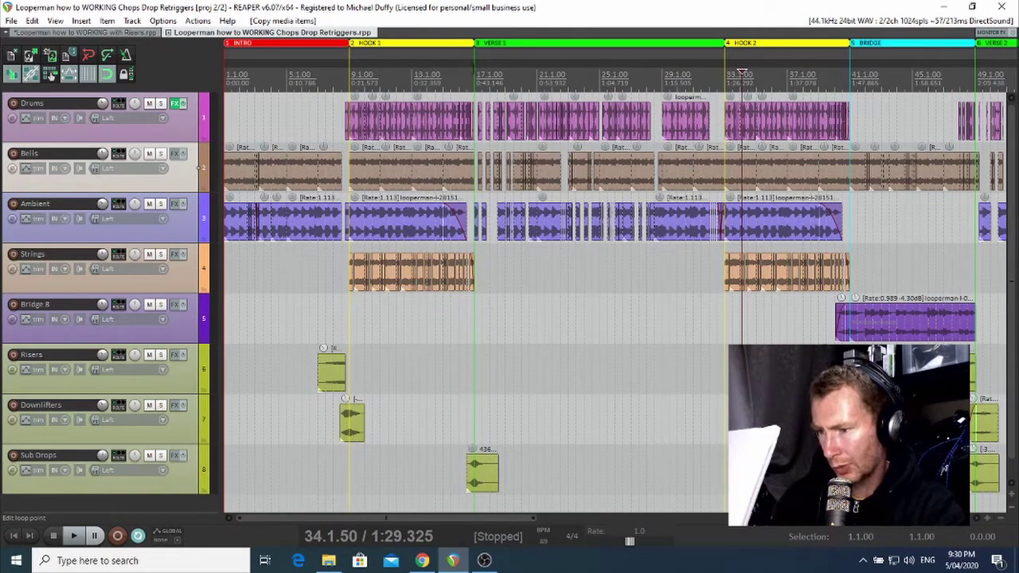
{"action": "left_click", "coordinate": [467, 64]}
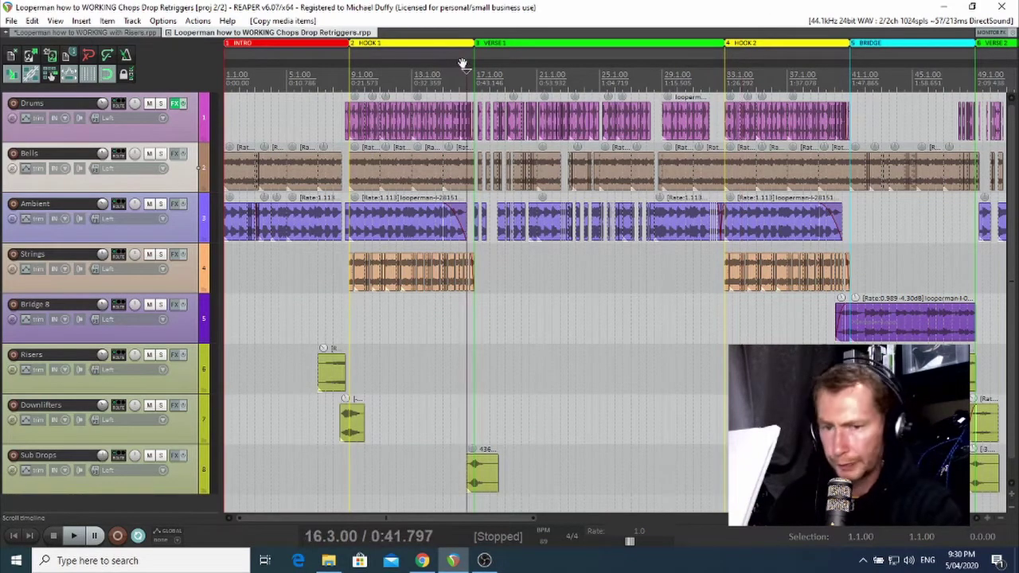
{"action": "scroll", "coordinate": [462, 64], "scroll_direction": "up", "scroll_amount": 2}
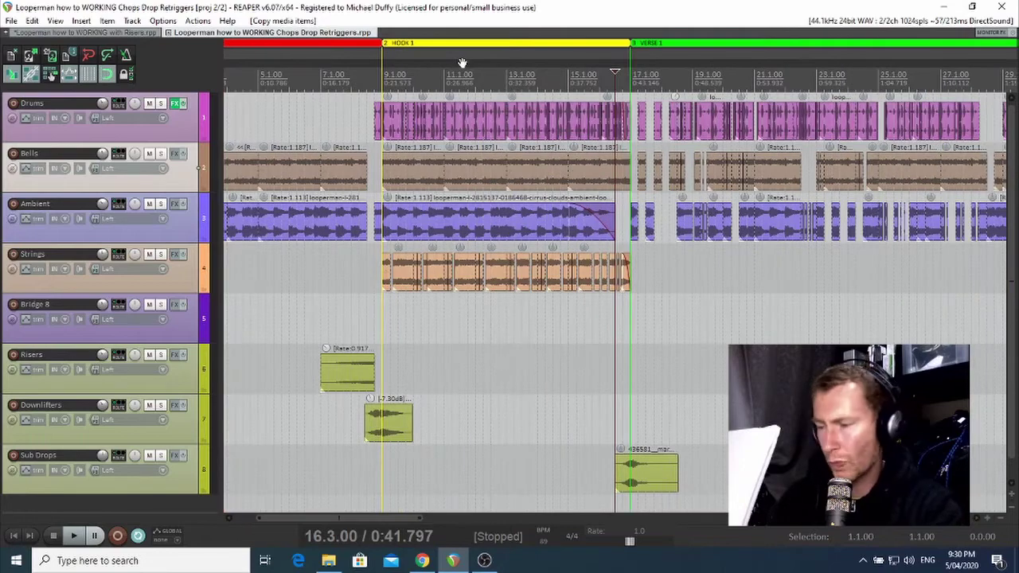
{"action": "scroll", "coordinate": [462, 64], "scroll_direction": "down", "scroll_amount": 2}
{"action": "scroll", "coordinate": [462, 64], "scroll_direction": "up", "scroll_amount": 5}
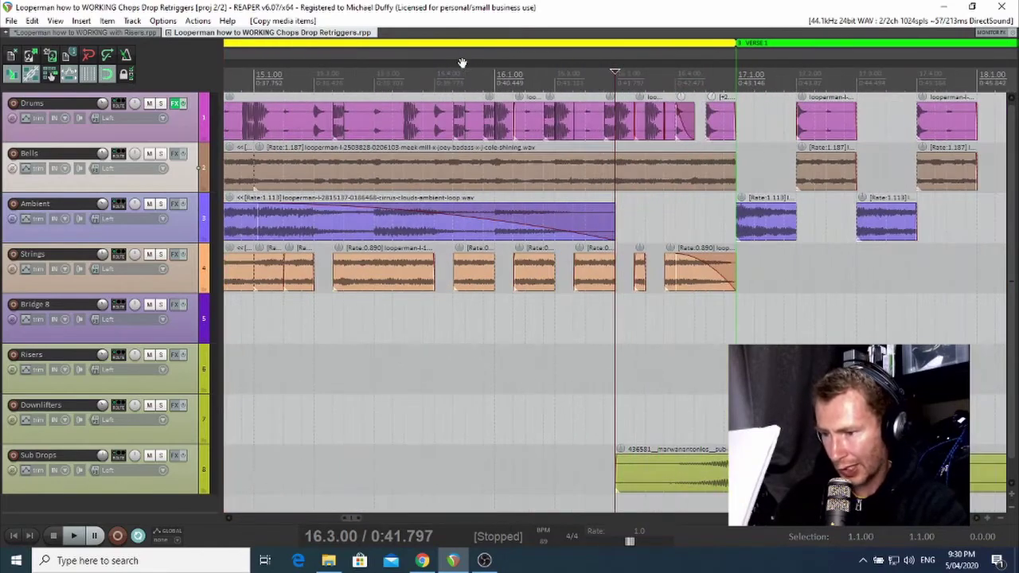
{"action": "left_click", "coordinate": [453, 80]}
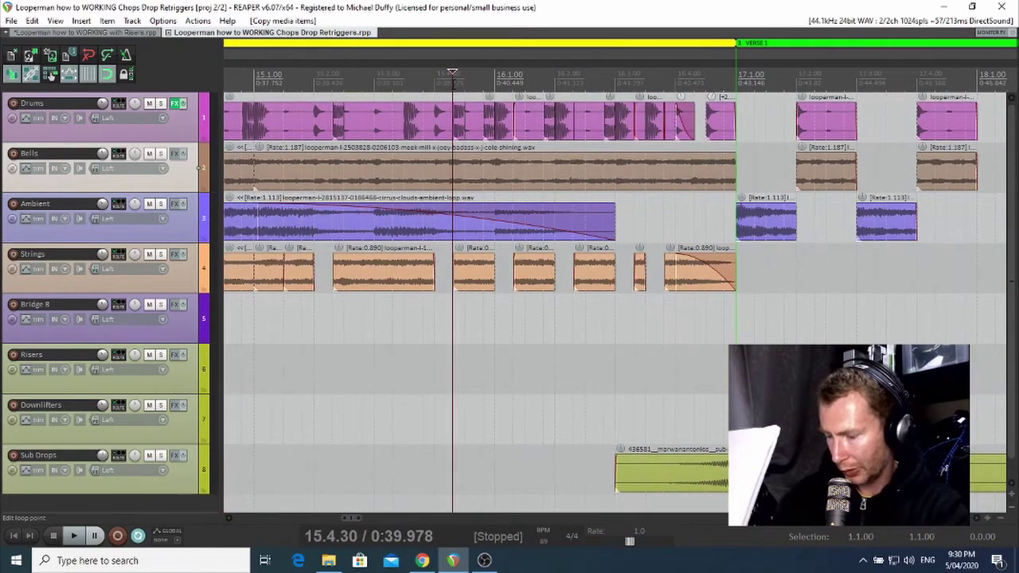
{"action": "key", "text": "space"}
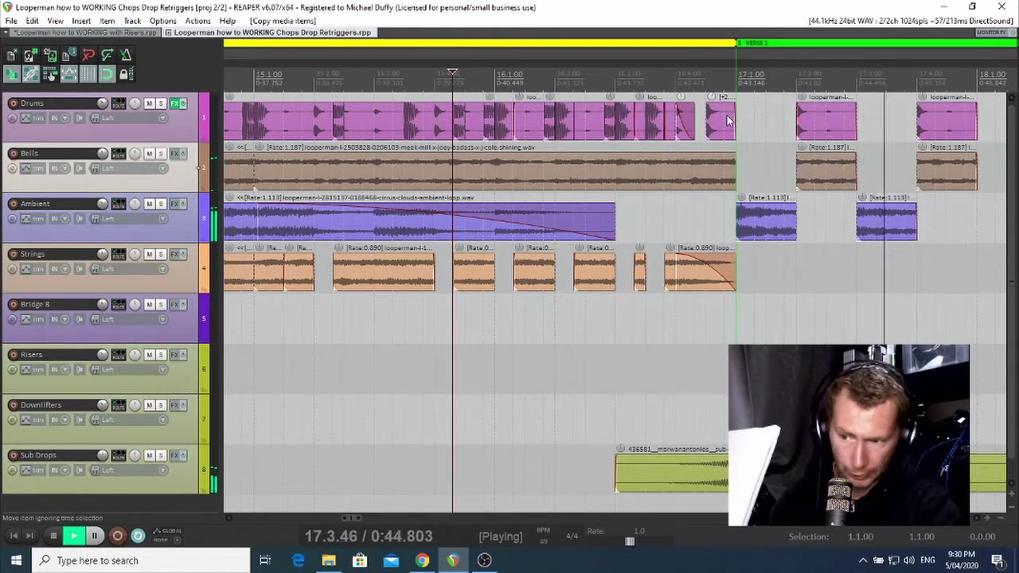
{"action": "scroll", "coordinate": [723, 115], "scroll_direction": "down", "scroll_amount": 2}
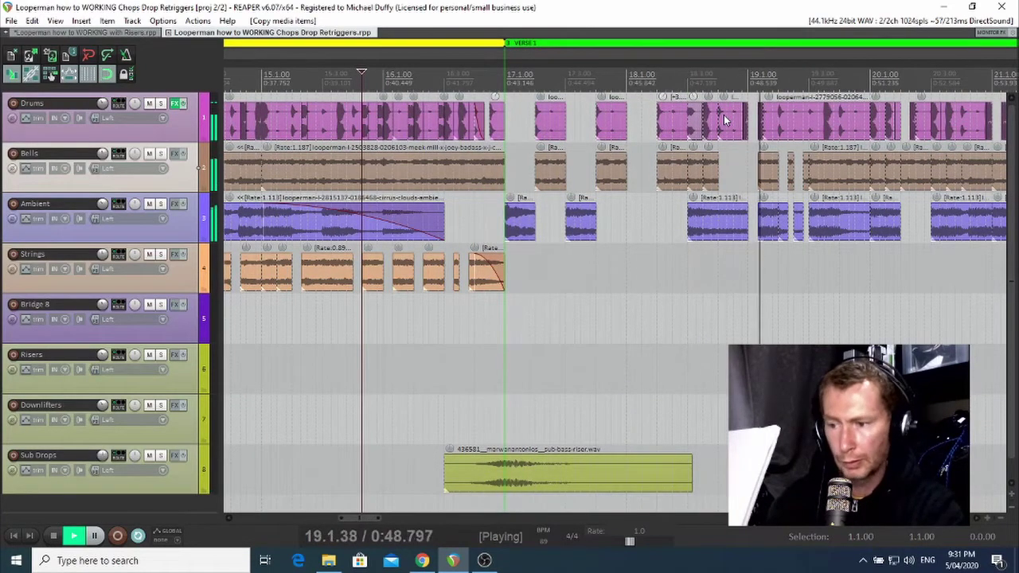
{"action": "key", "text": "space"}
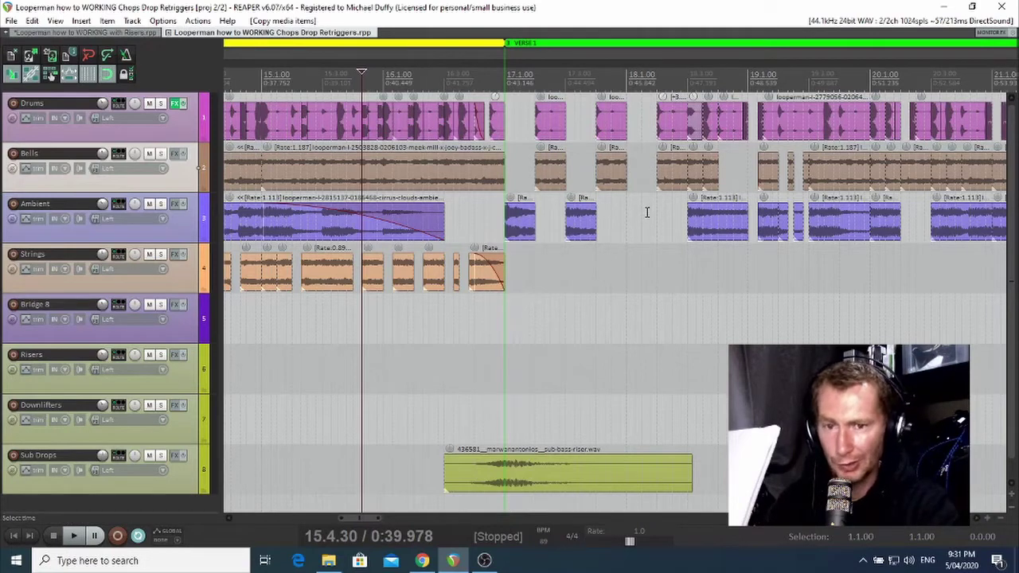
Return to the Risers project and place the edit cursor at the start of Verse 2, 49.1.00
{"action": "left_click", "coordinate": [137, 34]}
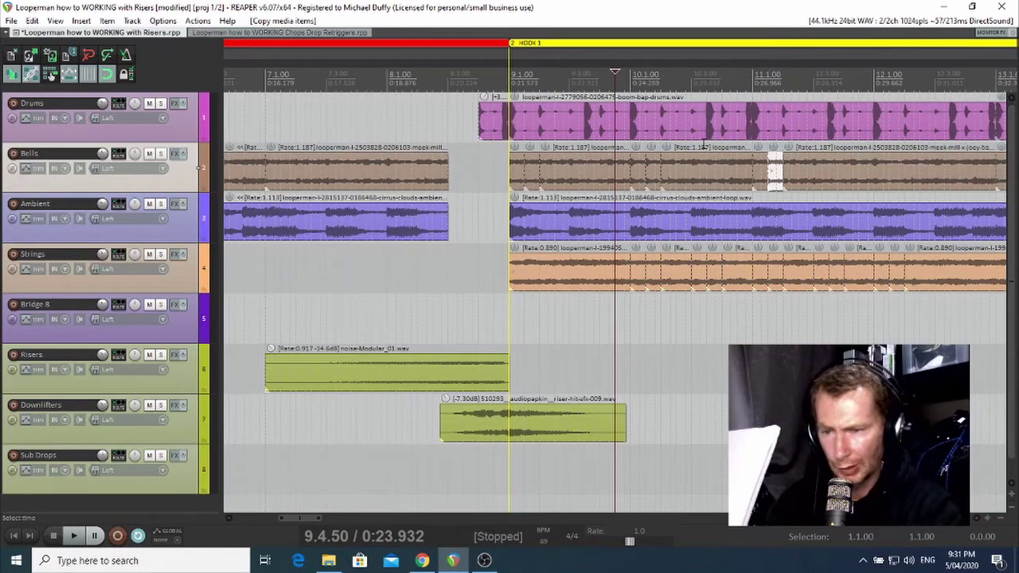
{"action": "scroll", "coordinate": [704, 145], "scroll_direction": "down", "scroll_amount": 6}
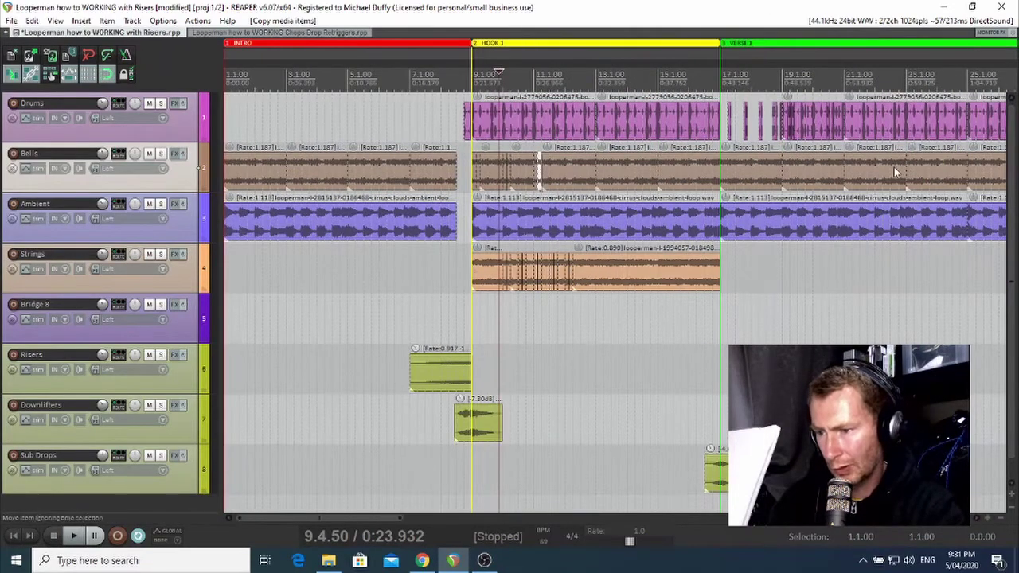
{"action": "scroll", "coordinate": [671, 135], "scroll_direction": "down", "scroll_amount": 6}
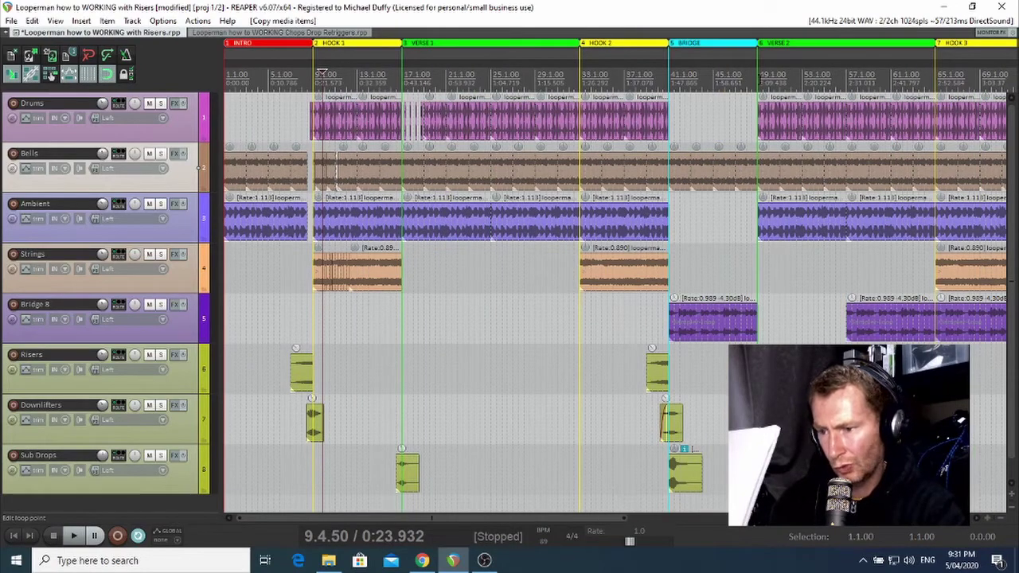
{"action": "left_click", "coordinate": [760, 76]}
{"action": "scroll", "coordinate": [762, 80], "scroll_direction": "up", "scroll_amount": 12}
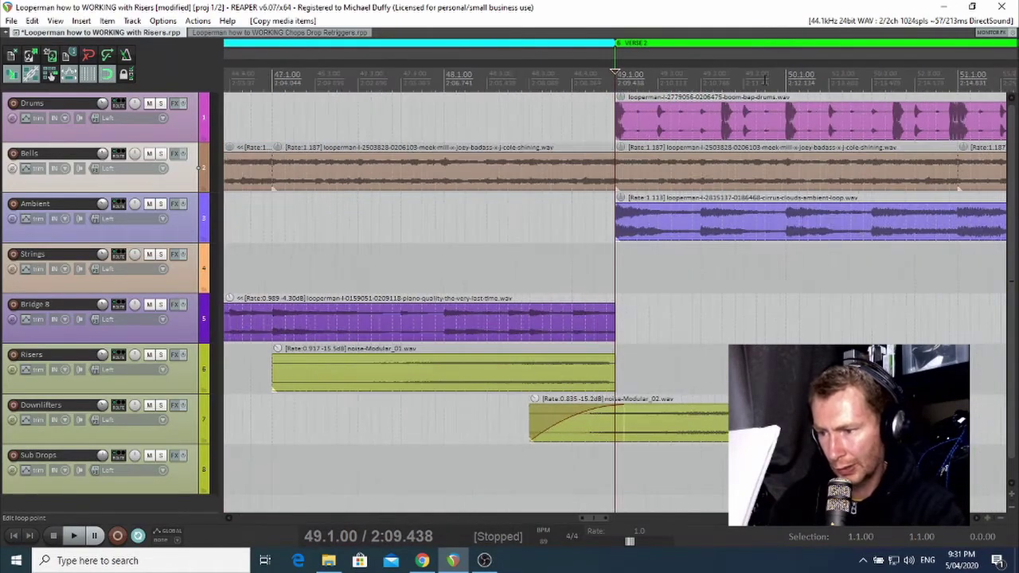
{"action": "scroll", "coordinate": [762, 80], "scroll_direction": "down", "scroll_amount": 3}
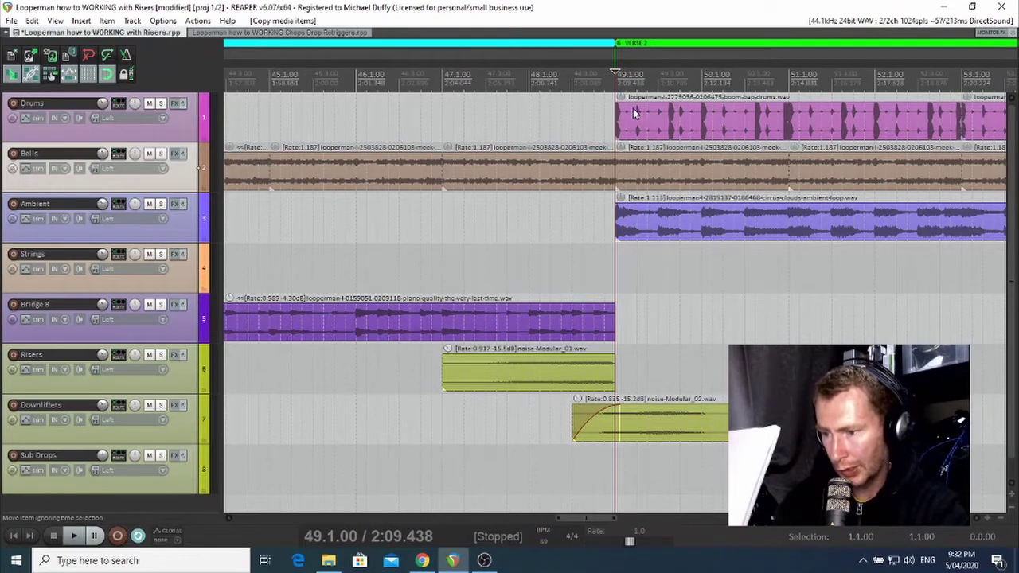
Select the opening Verse 2 items on Drums, Bells and Ambient and split them at 49.2.00, 49.3.00 and 49.4.00
{"action": "left_click_drag", "start_coordinate": [635, 111], "coordinate": [954, 247]}
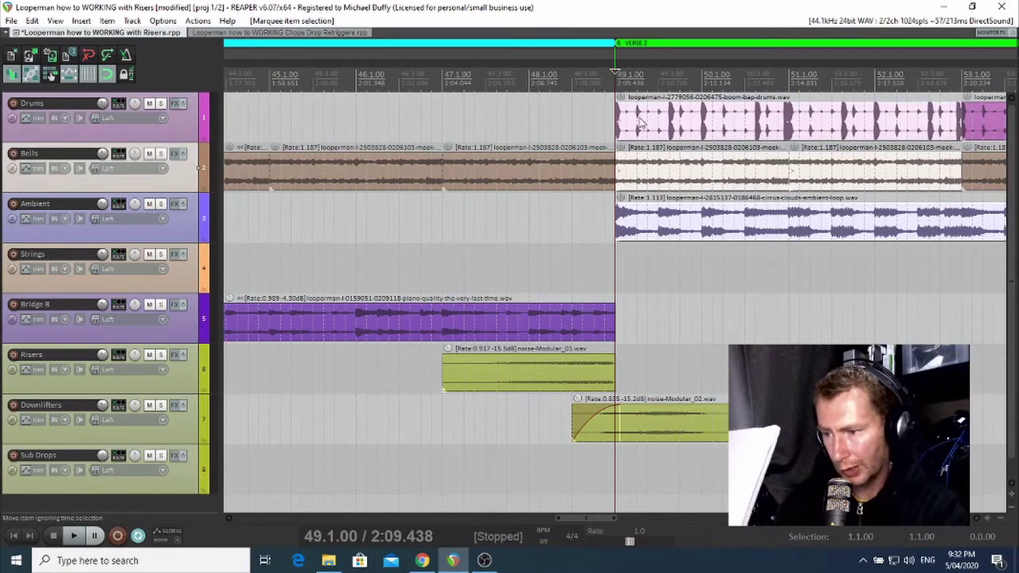
{"action": "left_click_drag", "start_coordinate": [635, 121], "coordinate": [938, 229]}
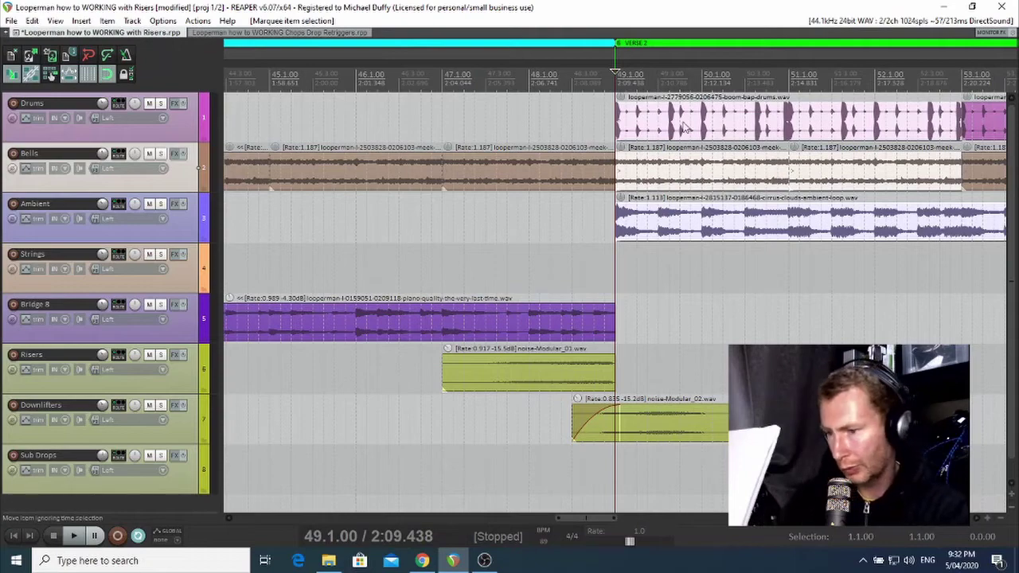
{"action": "scroll", "coordinate": [652, 78], "scroll_direction": "up", "scroll_amount": 2}
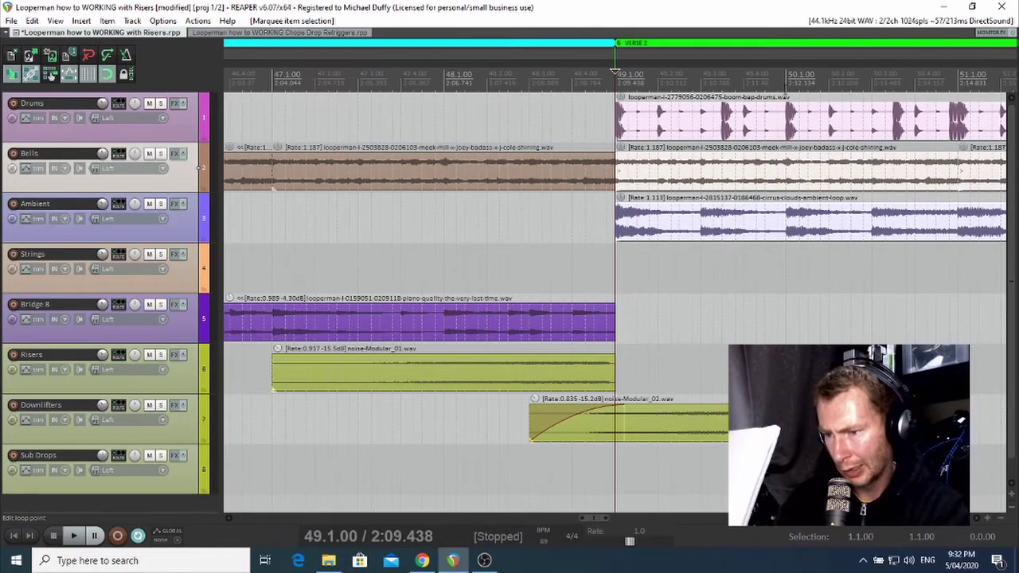
{"action": "scroll", "coordinate": [757, 96], "scroll_direction": "up", "scroll_amount": 3}
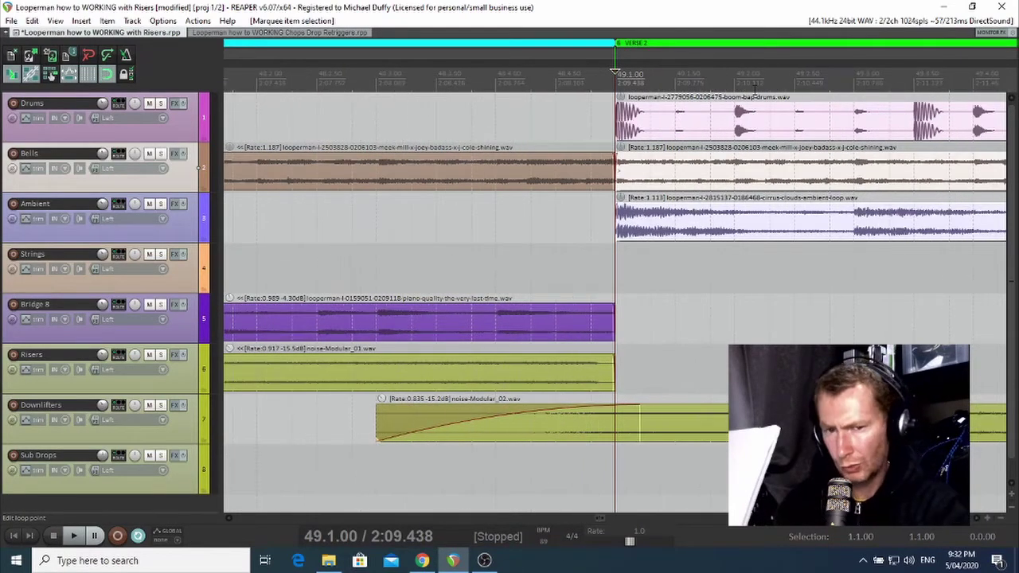
{"action": "scroll", "coordinate": [753, 88], "scroll_direction": "down", "scroll_amount": 3}
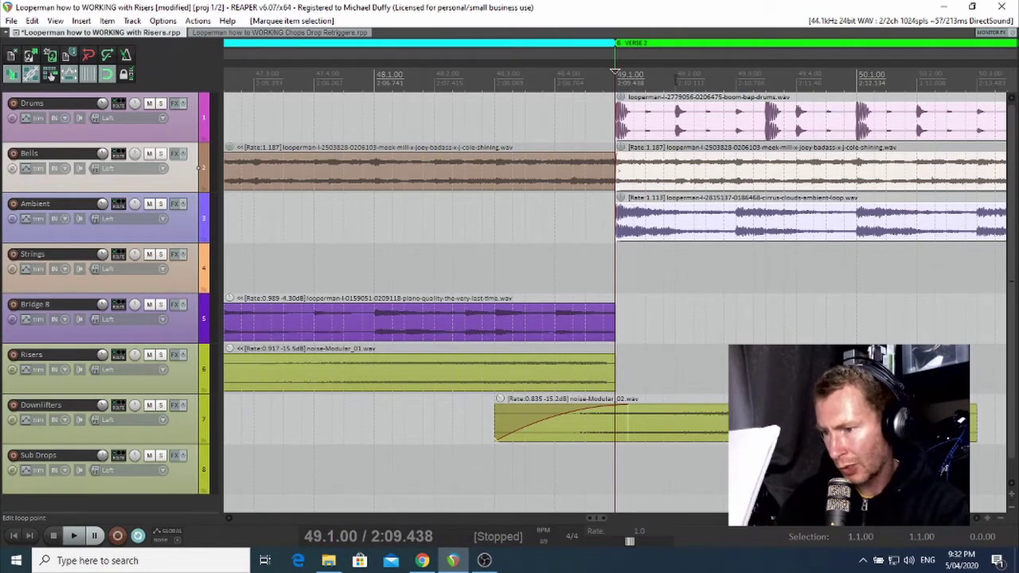
{"action": "left_click", "coordinate": [675, 72]}
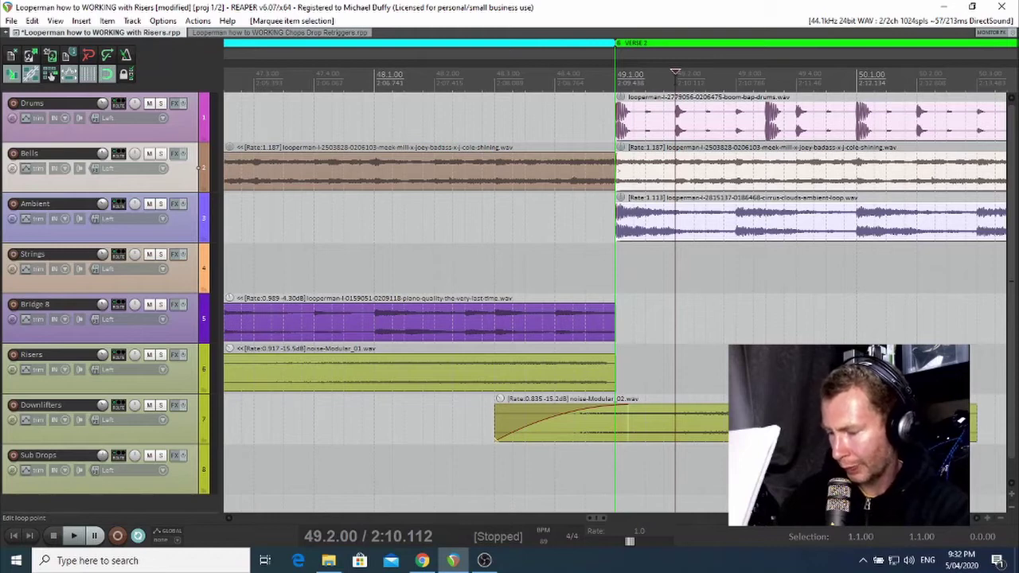
{"action": "key", "text": "s"}
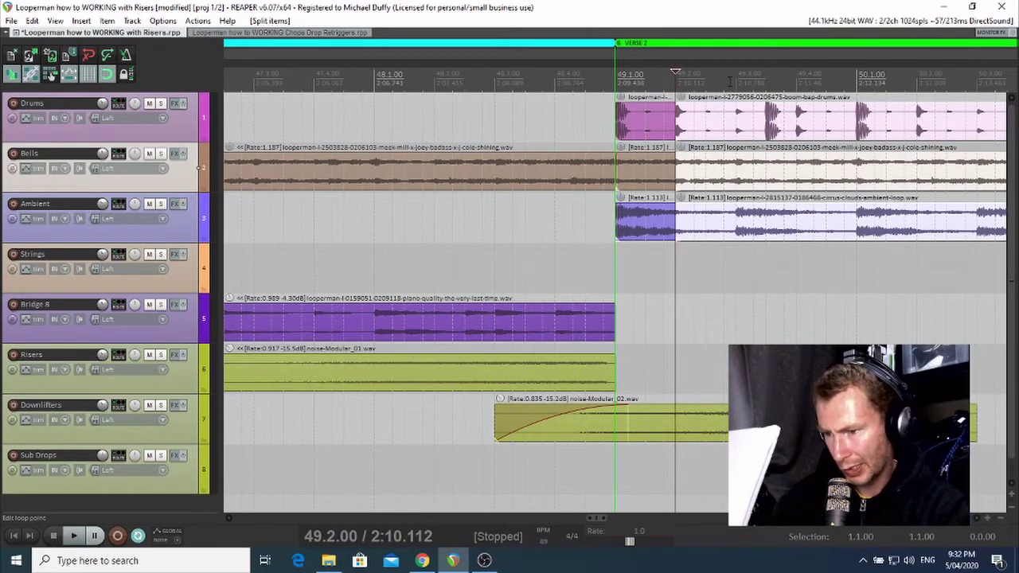
{"action": "left_click", "coordinate": [734, 80]}
{"action": "key", "text": "s"}
{"action": "left_click", "coordinate": [798, 80]}
{"action": "key", "text": "s"}
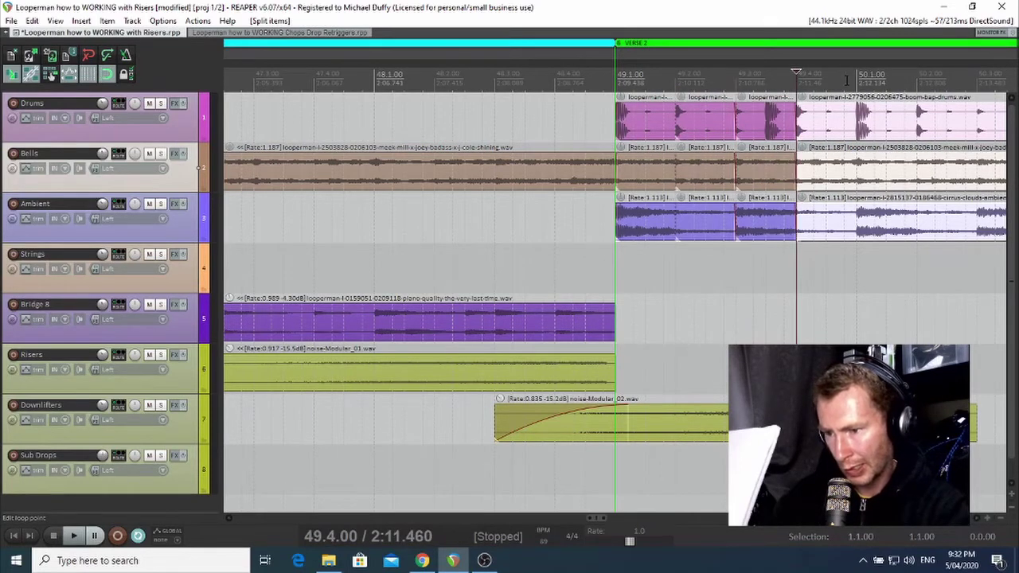
Split the selected Drums, Bells and Ambient items at 50.1.00, 50.2.00 and 50.3.00
{"action": "left_click", "coordinate": [856, 79]}
{"action": "key", "text": "s"}
{"action": "left_click", "coordinate": [917, 79]}
{"action": "key", "text": "s"}
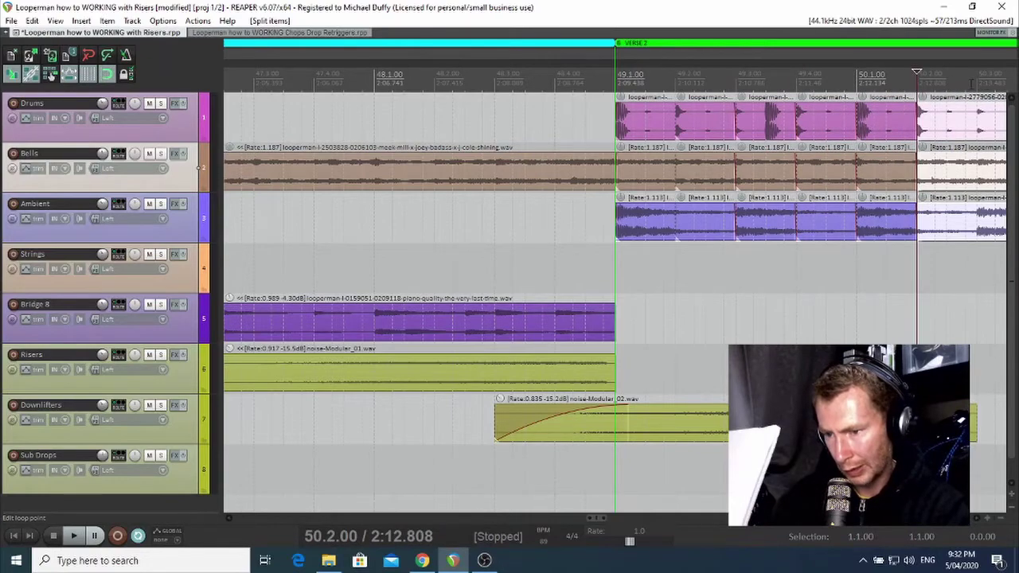
{"action": "left_click", "coordinate": [978, 80]}
{"action": "key", "text": "s"}
Split the selected Drums, Bells and Ambient items at 50.4.00, and the Drums and Ambient items at 51.1.00
{"action": "left_click_drag", "start_coordinate": [958, 69], "coordinate": [513, 72]}
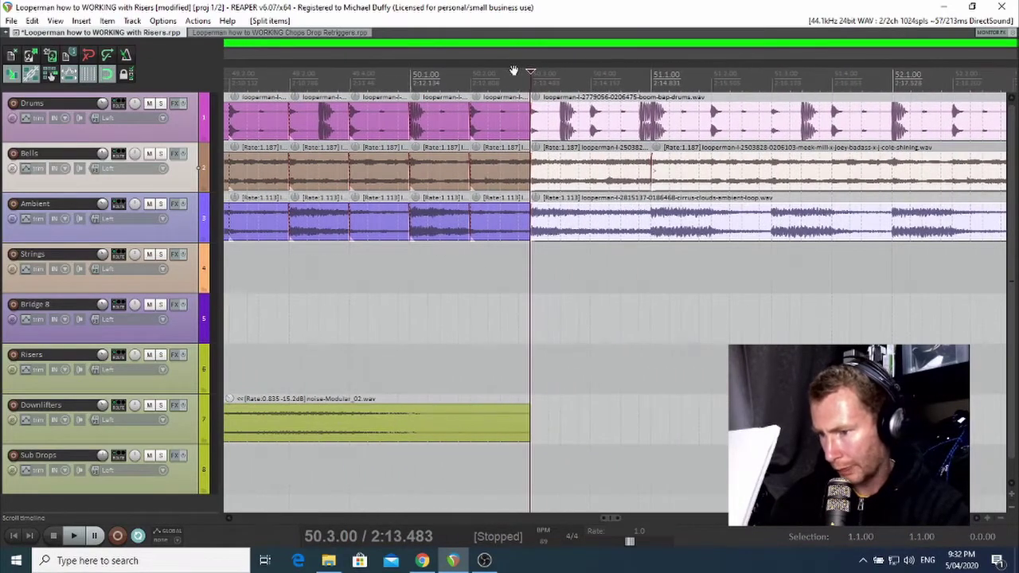
{"action": "left_click", "coordinate": [590, 82]}
{"action": "key", "text": "s"}
{"action": "left_click", "coordinate": [653, 83]}
{"action": "key", "text": "s"}
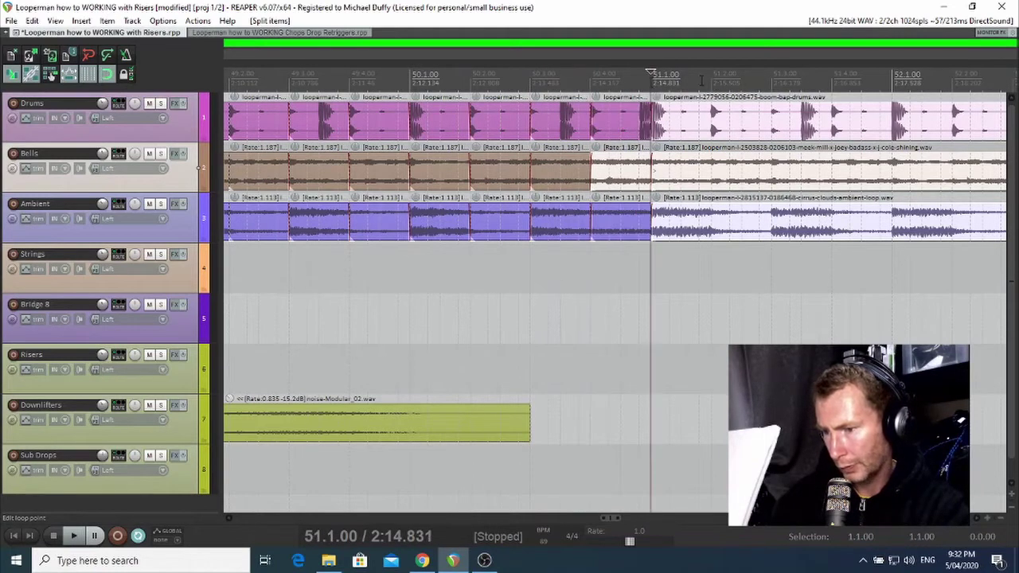
Split the selected Drums, Bells and Ambient items at 51.2.00, 51.3.00 and 51.4.00
{"action": "left_click", "coordinate": [712, 80]}
{"action": "key", "text": "s"}
{"action": "left_click", "coordinate": [772, 79]}
{"action": "key", "text": "s"}
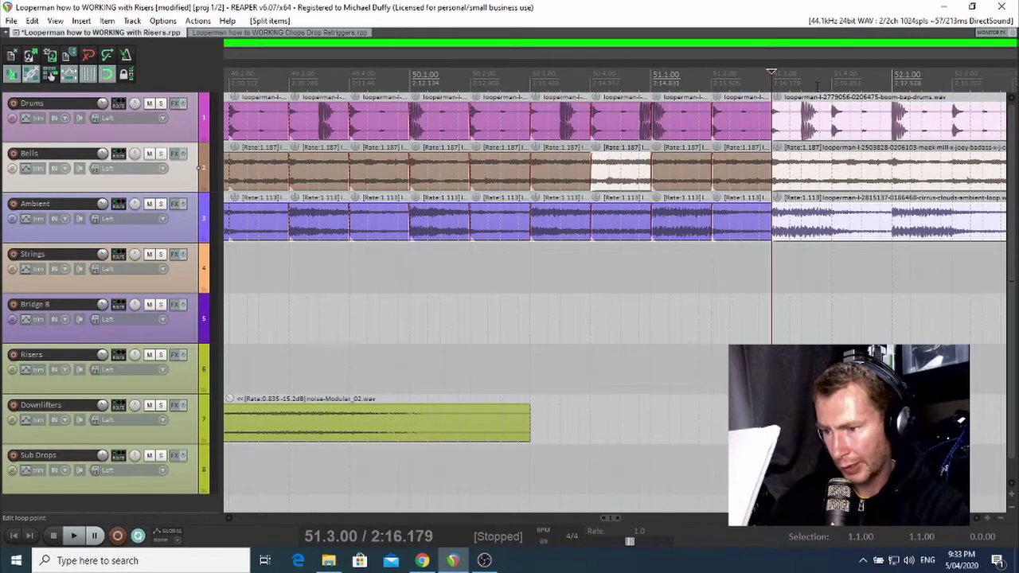
{"action": "left_click", "coordinate": [831, 82]}
{"action": "key", "text": "s"}
Delete the Drums and Bells slices at 49.1.00 and the Ambient slice at 49.2.00
{"action": "scroll", "coordinate": [826, 89], "scroll_direction": "down", "scroll_amount": 2}
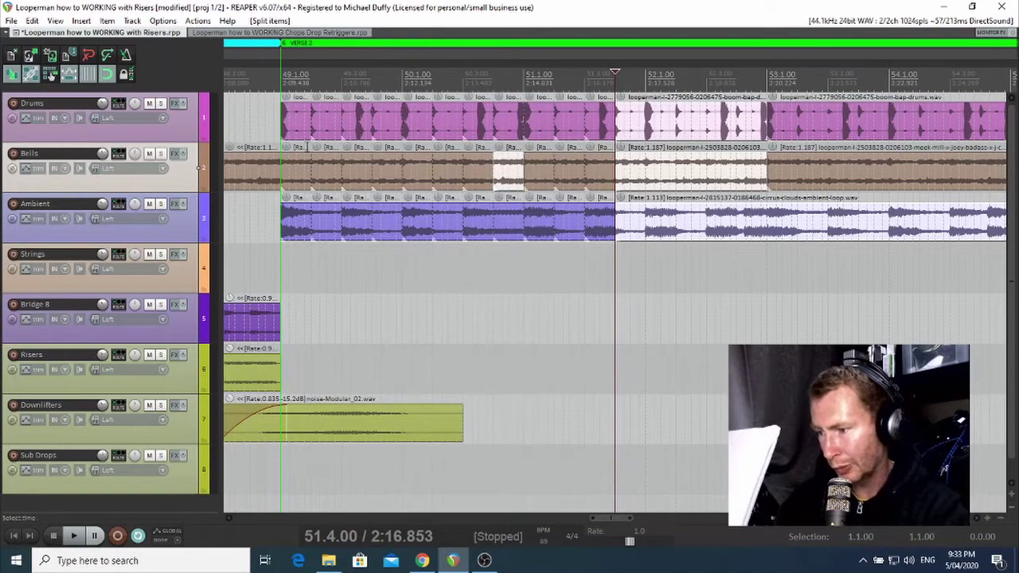
{"action": "left_click_drag", "start_coordinate": [293, 114], "coordinate": [301, 186]}
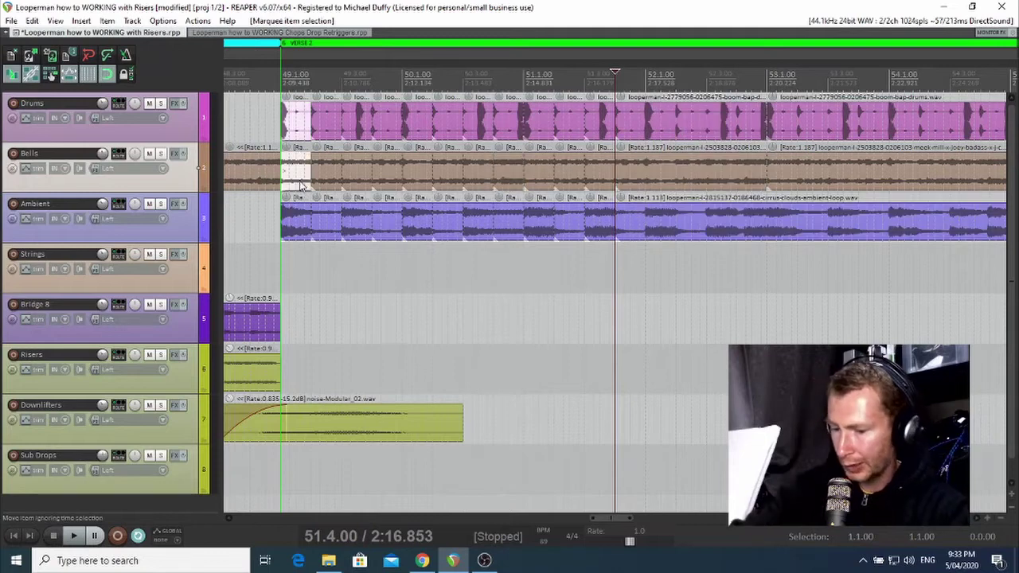
{"action": "left_click_drag", "start_coordinate": [301, 124], "coordinate": [305, 178]}
{"action": "key", "text": "Delete"}
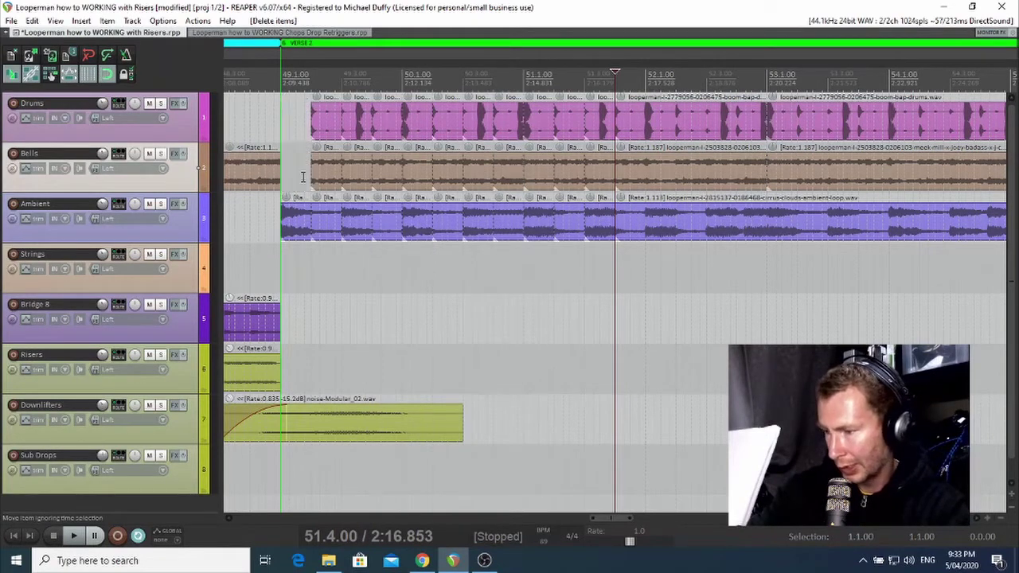
{"action": "left_click", "coordinate": [325, 229]}
{"action": "key", "text": "Delete"}
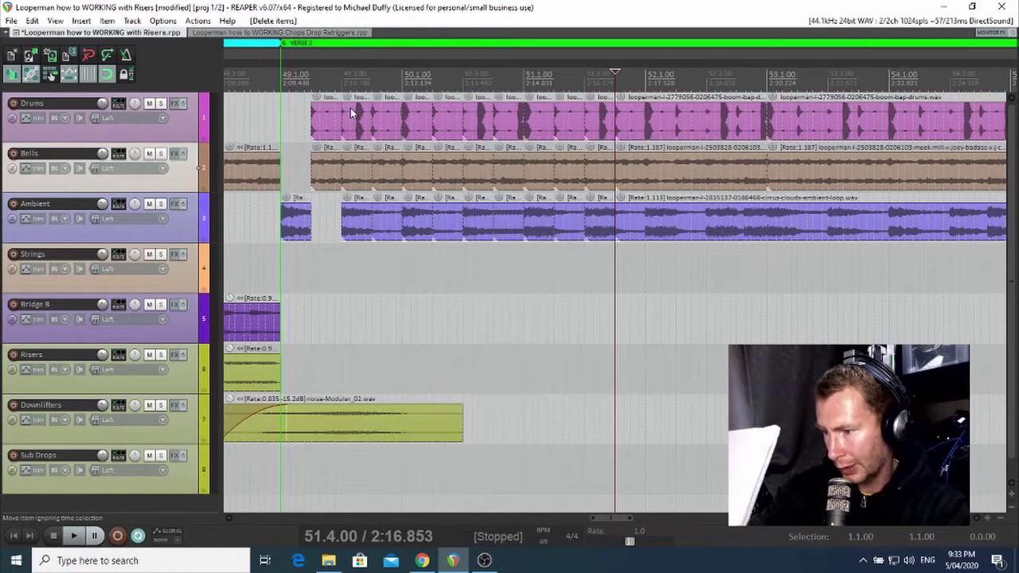
Delete the Drums and Bells slices at 49.3.00 and 50.1.00, and the Ambient slice at 49.4.00
{"action": "key", "text": "Delete"}
{"action": "left_click_drag", "start_coordinate": [387, 253], "coordinate": [398, 223]}
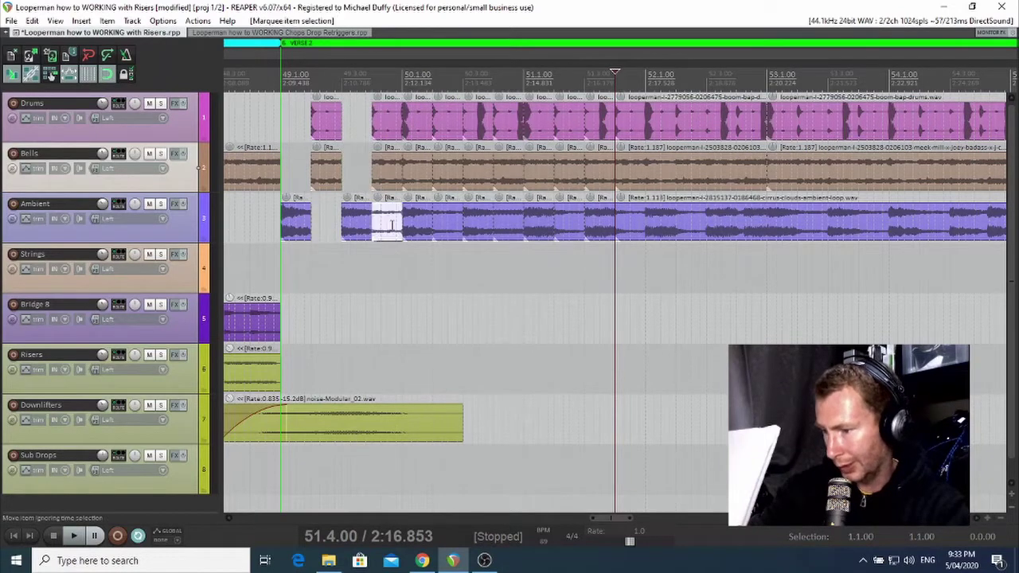
{"action": "key", "text": "Delete"}
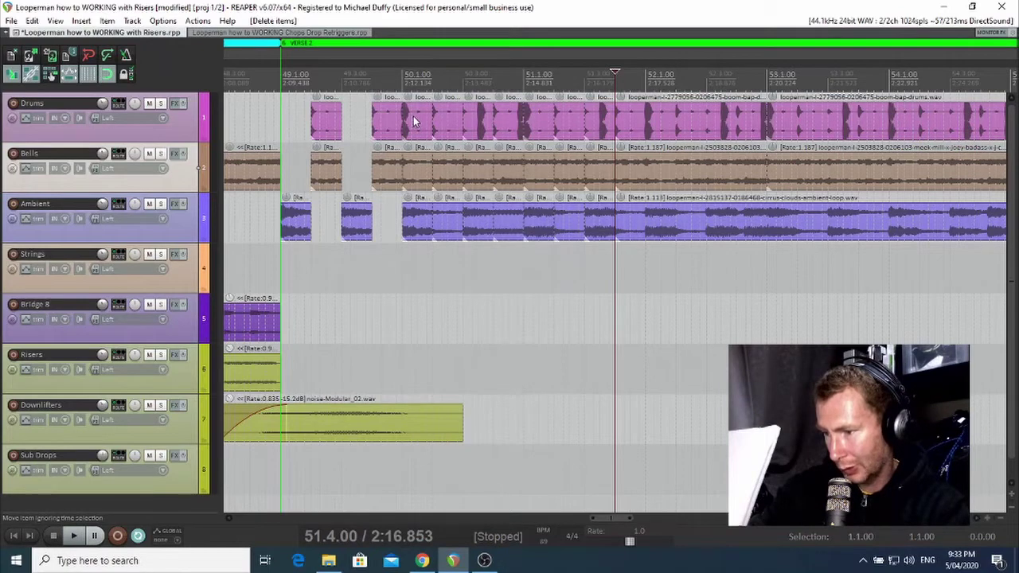
{"action": "left_click_drag", "start_coordinate": [413, 121], "coordinate": [420, 182]}
{"action": "key", "text": "Delete"}
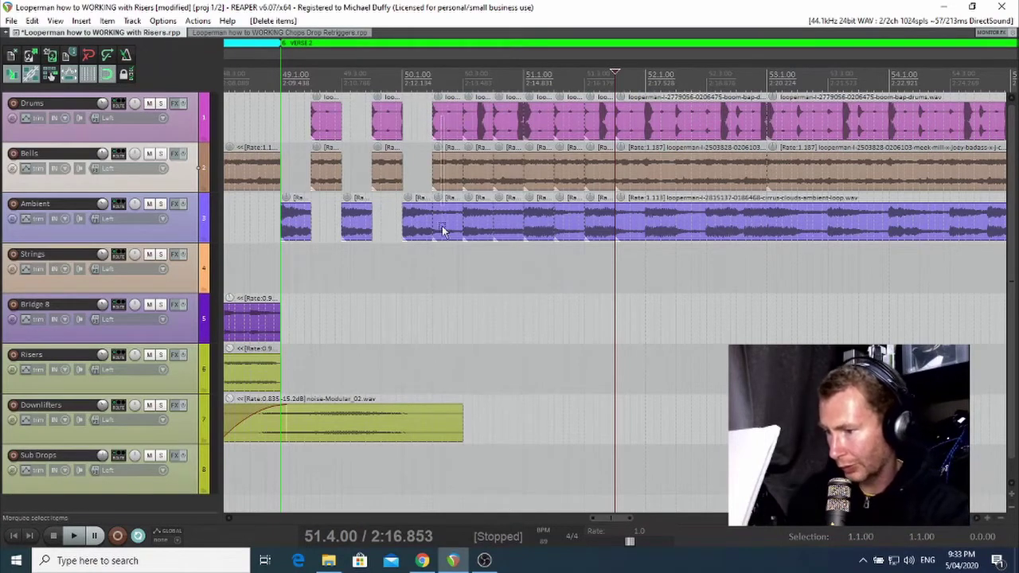
Trim the Ambient slice at 50.1.00 to about half length and the Drums, Bells and Ambient slices at 50.2.00 to about a third
{"action": "left_click_drag", "start_coordinate": [442, 230], "coordinate": [434, 137]}
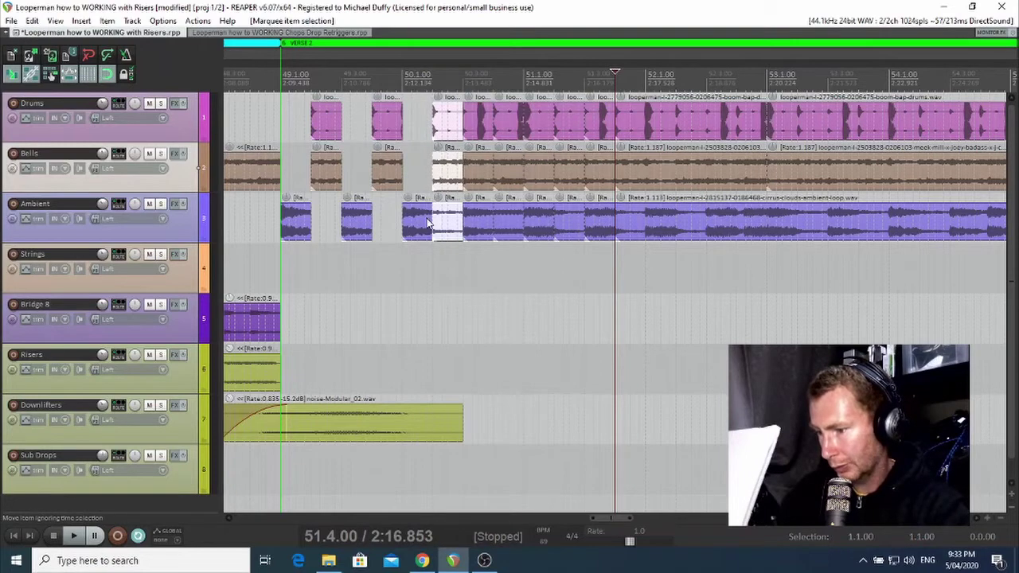
{"action": "left_click_drag", "start_coordinate": [430, 223], "coordinate": [414, 219]}
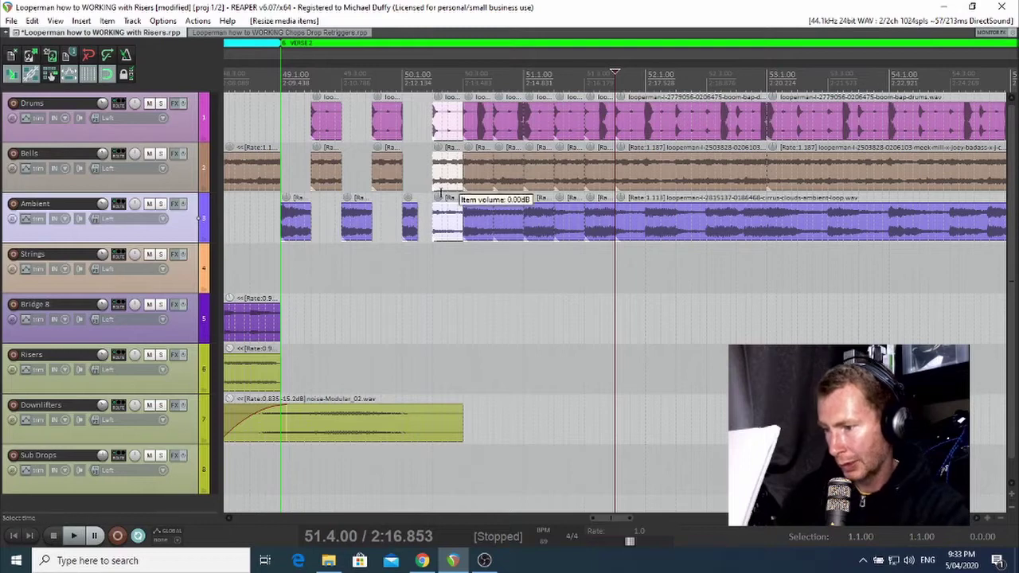
{"action": "left_click_drag", "start_coordinate": [459, 133], "coordinate": [442, 125]}
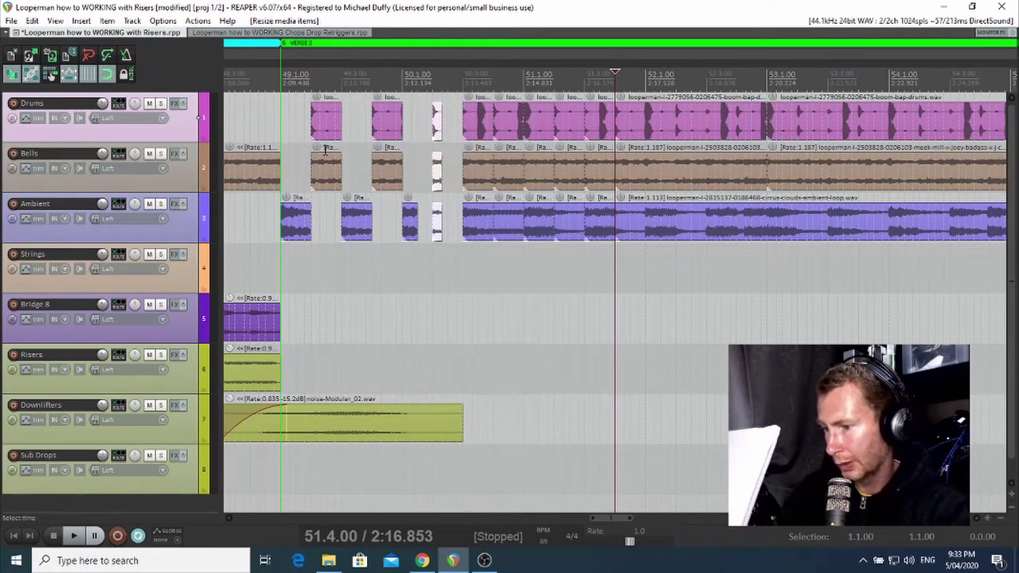
Play back the chopped opening of Verse 2 from 49.1.00
{"action": "left_click", "coordinate": [282, 42]}
{"action": "key", "text": "space"}
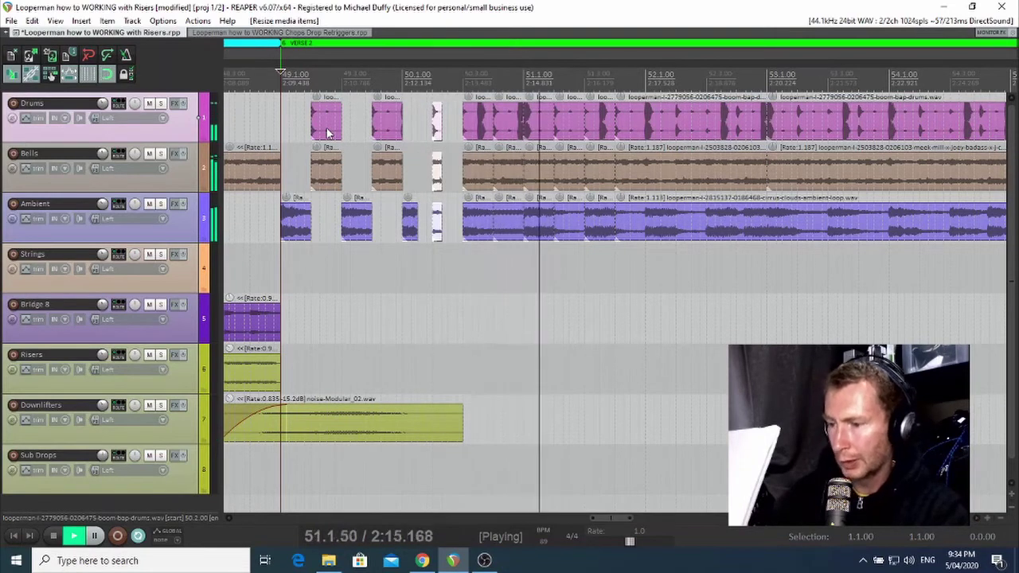
{"action": "key", "text": "space"}
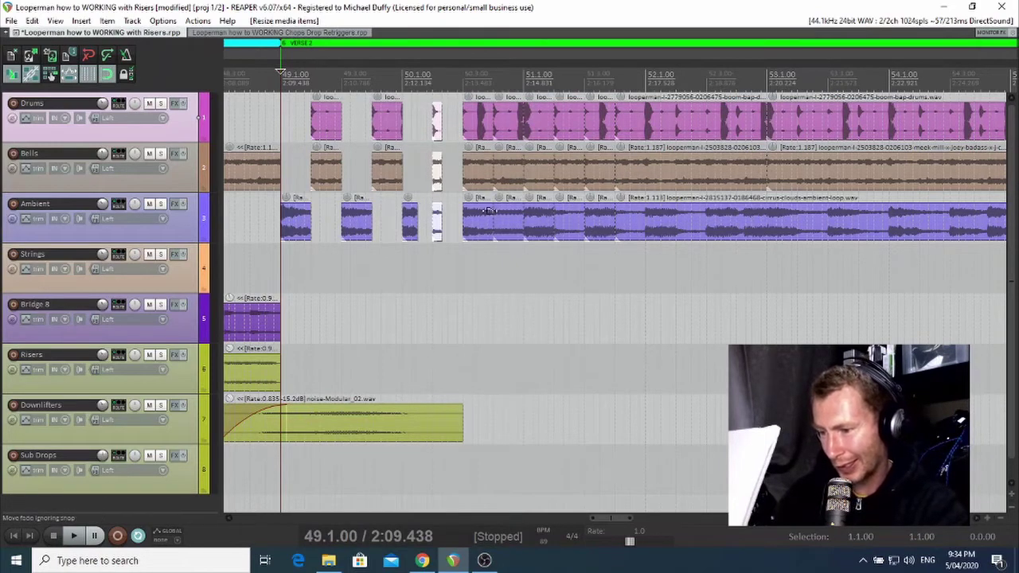
Delete the Drums and Bells slices at 51.1.00 and the Ambient slice at 51.2.00
{"action": "left_click", "coordinate": [537, 119]}
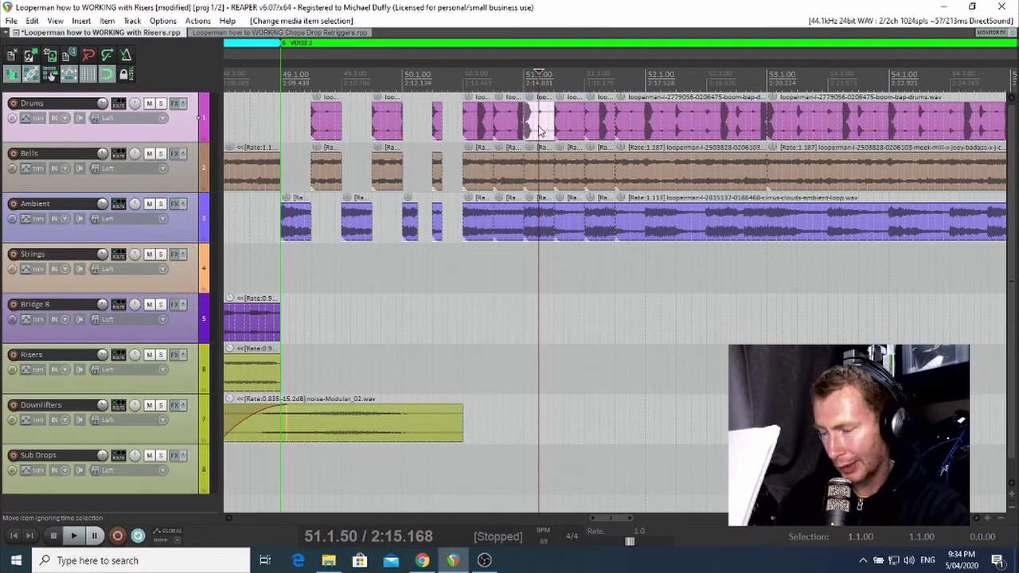
{"action": "left_click_drag", "start_coordinate": [542, 127], "coordinate": [540, 182]}
{"action": "key", "text": "Delete"}
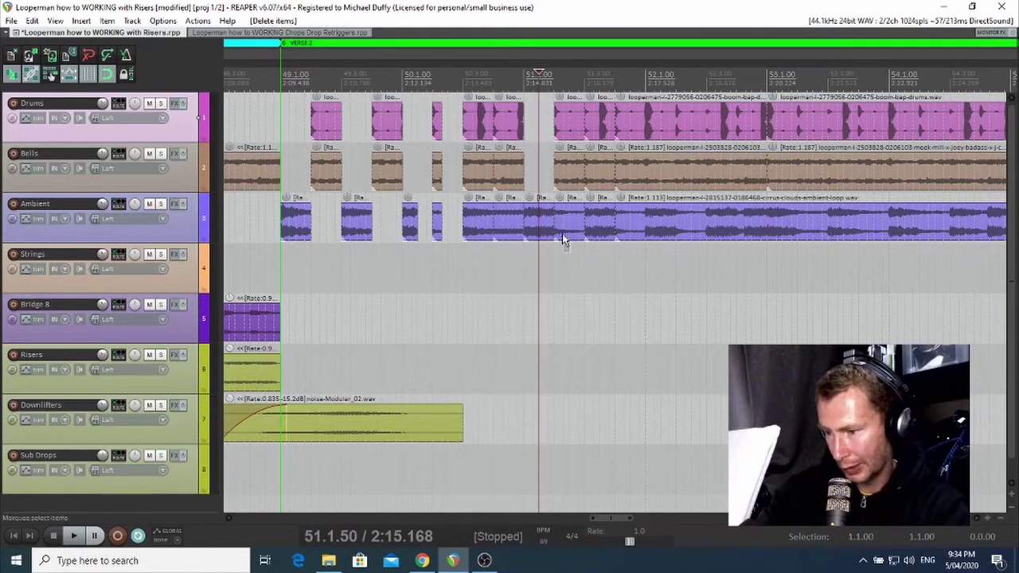
{"action": "left_click", "coordinate": [562, 220]}
{"action": "key", "text": "Delete"}
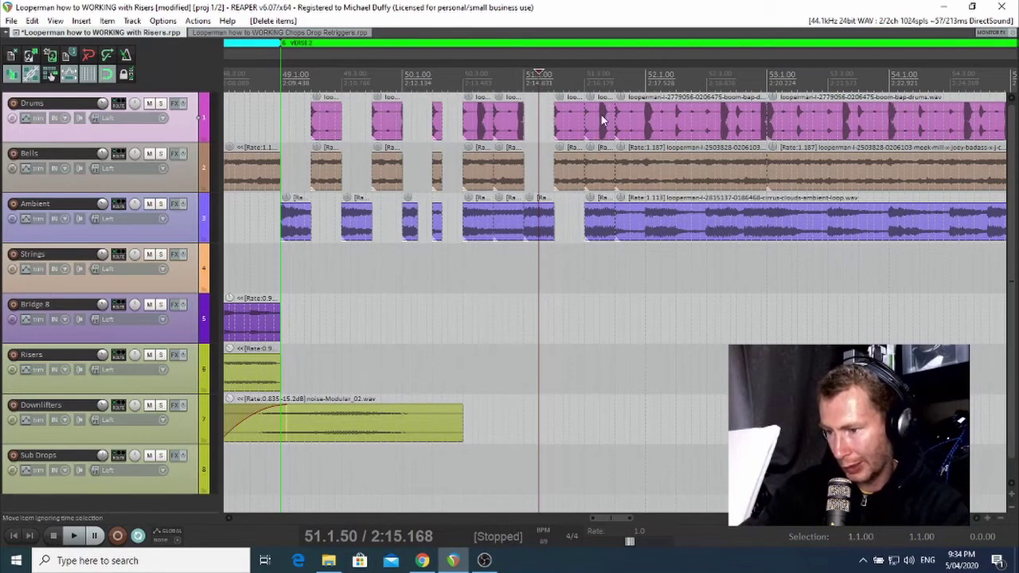
Select the Drums, Bells and Ambient items from 51.3.00 onward and split them at 51.3.50 and 51.4.50
{"action": "left_click", "coordinate": [601, 80]}
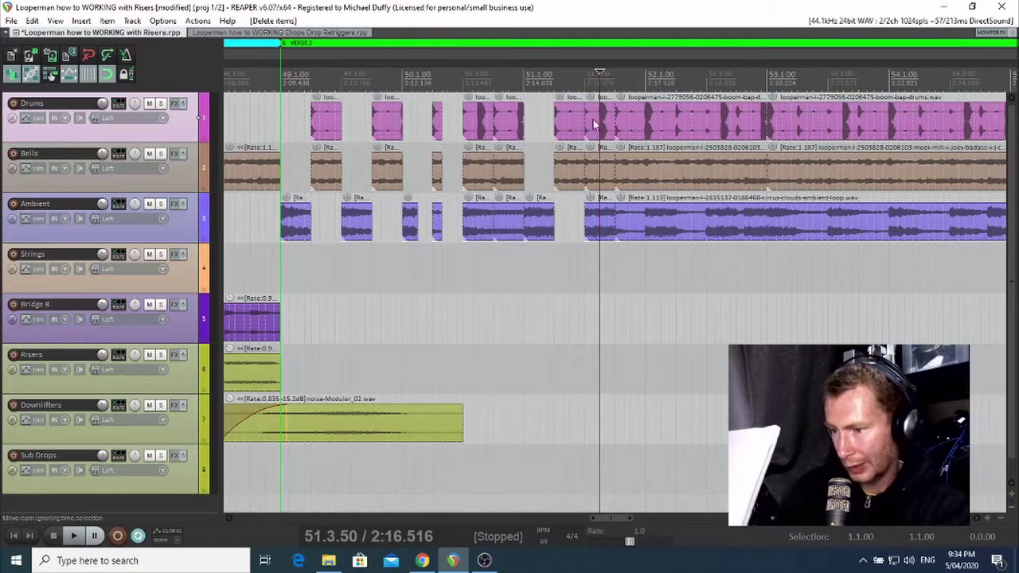
{"action": "left_click_drag", "start_coordinate": [601, 296], "coordinate": [641, 240]}
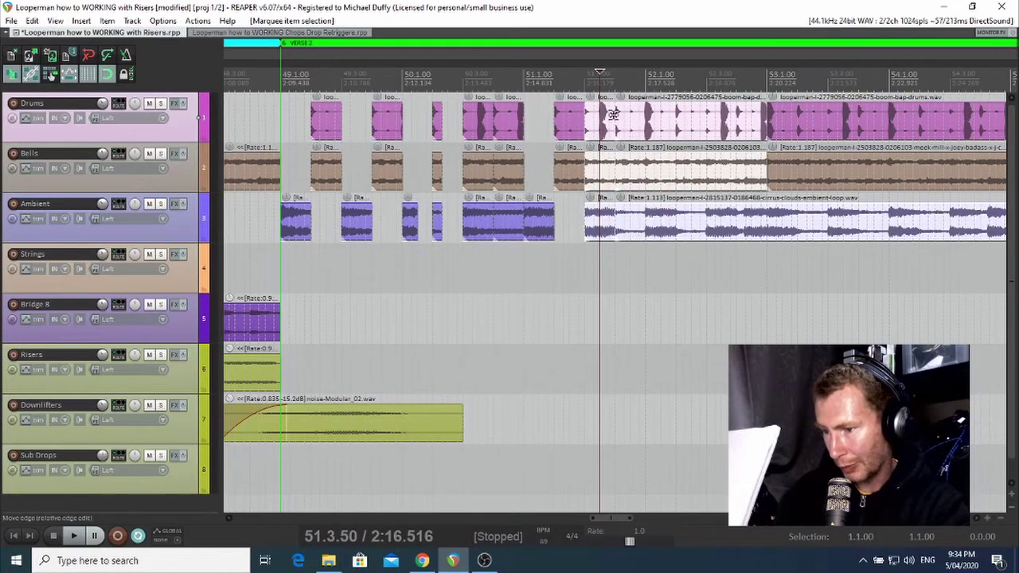
{"action": "left_click", "coordinate": [616, 81]}
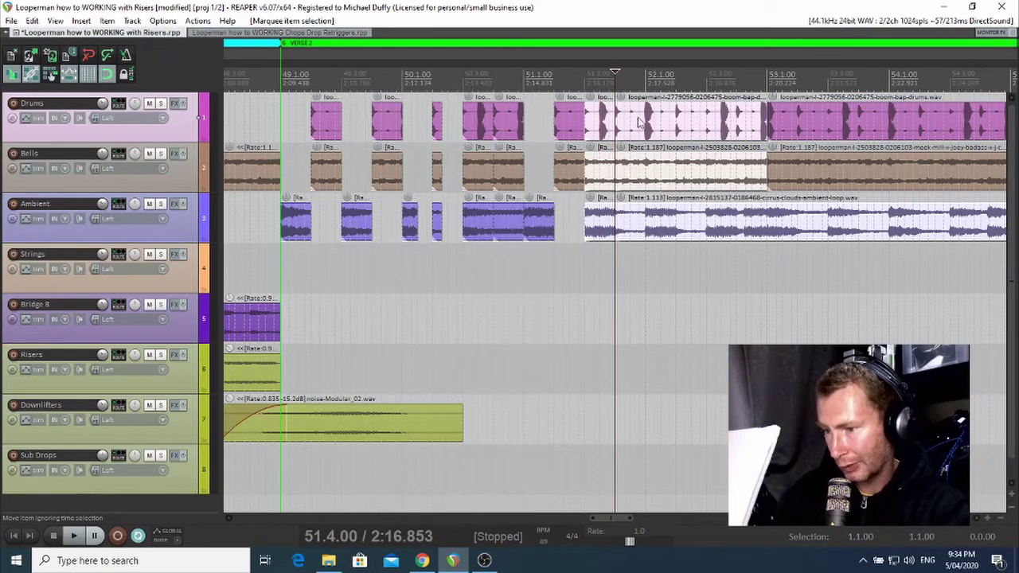
{"action": "left_click", "coordinate": [602, 108]}
{"action": "key", "text": "s"}
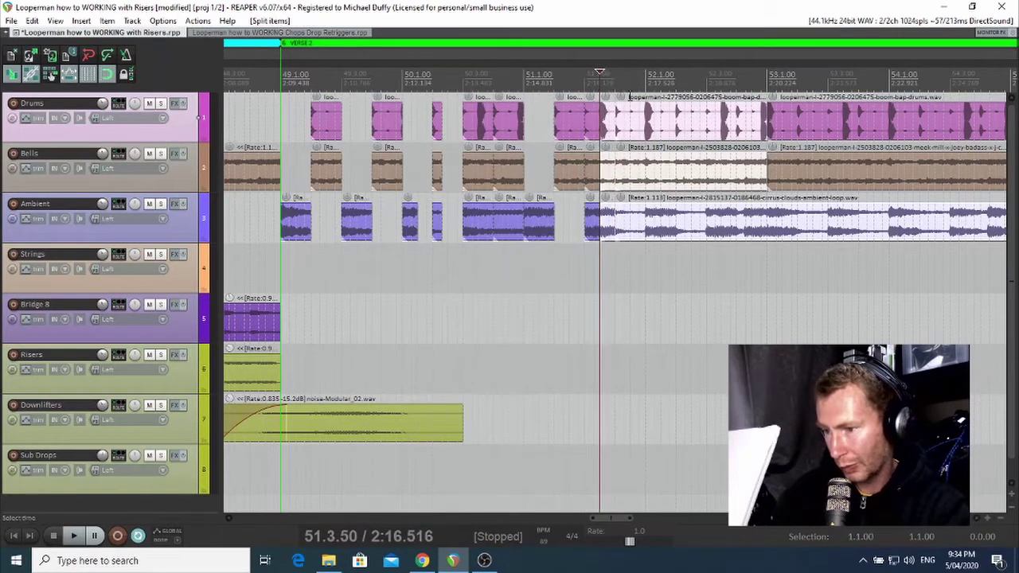
{"action": "left_click", "coordinate": [630, 78]}
{"action": "key", "text": "s"}
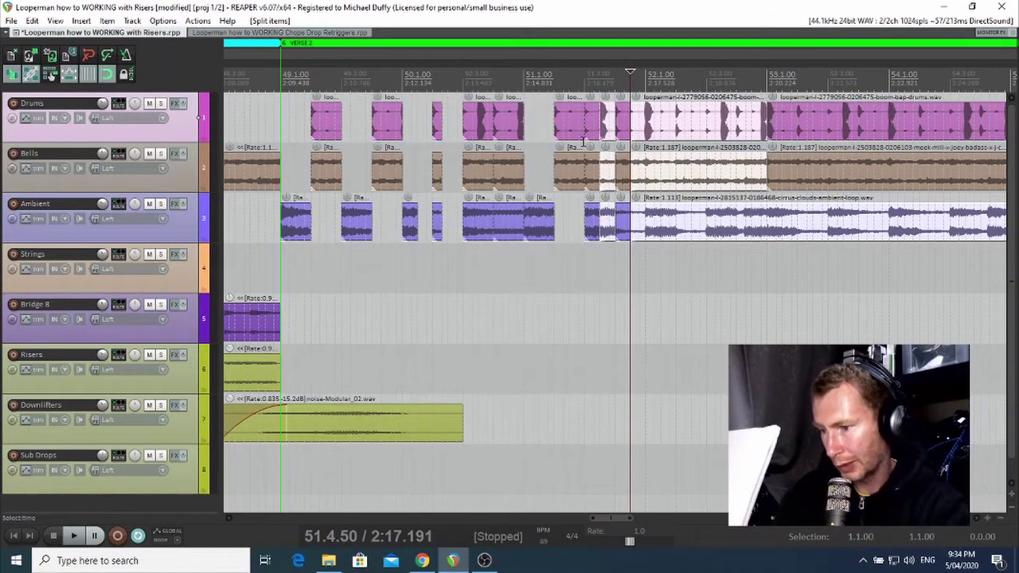
Delete the short Drums and Bells slices at 51.3.00 and 51.4.00, and the Ambient slice at 51.3.50
{"action": "right_click", "coordinate": [593, 175]}
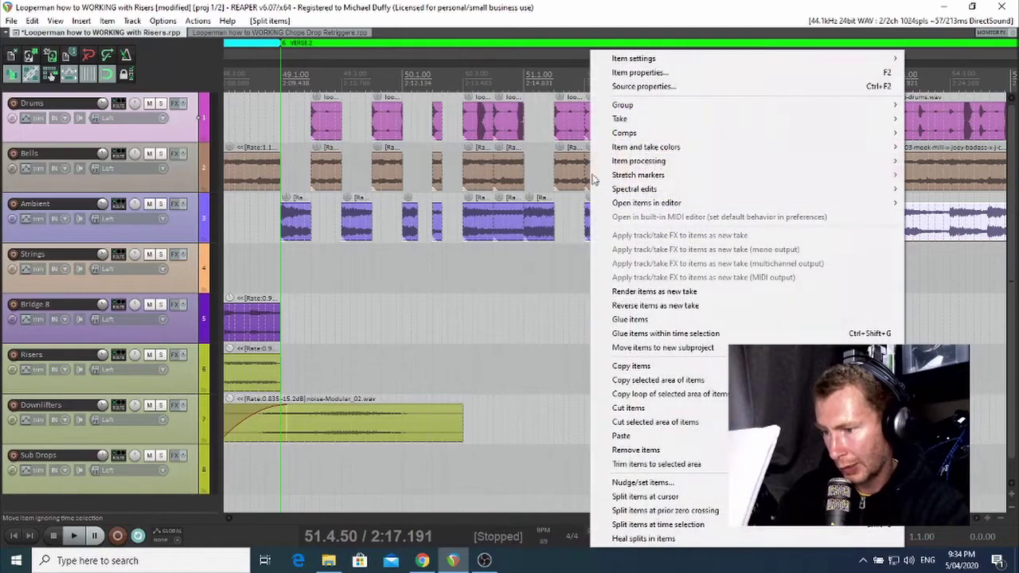
{"action": "key", "text": "Escape"}
{"action": "mouse_move", "coordinate": [593, 181]}
{"action": "left_mouse_down"}
{"action": "mouse_move", "coordinate": [588, 118]}
{"action": "mouse_move", "coordinate": [597, 131]}
{"action": "left_mouse_up"}
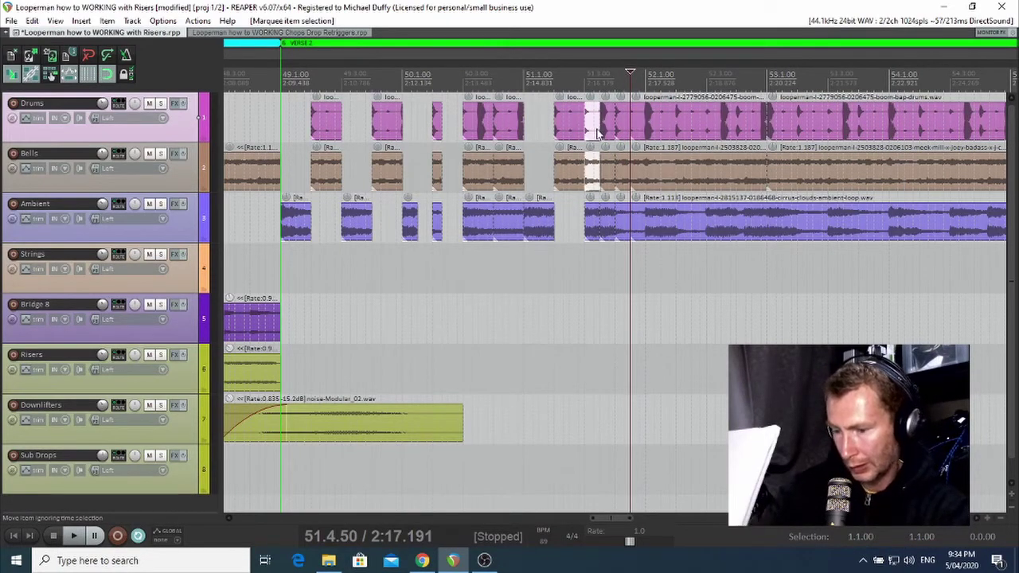
{"action": "key", "text": "Delete"}
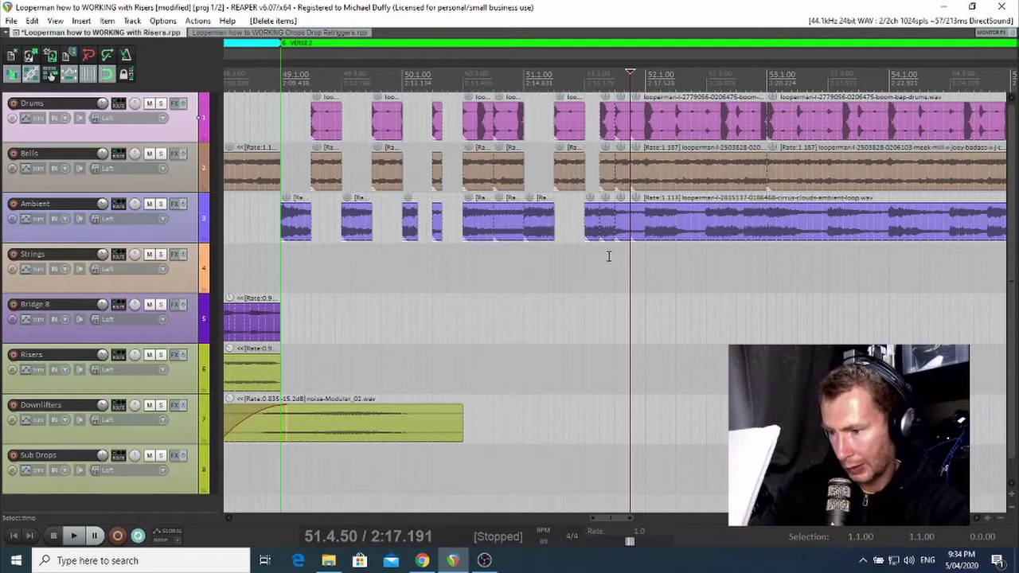
{"action": "left_click", "coordinate": [607, 223]}
{"action": "key", "text": "Delete"}
{"action": "left_click_drag", "start_coordinate": [620, 129], "coordinate": [629, 195]}
{"action": "key", "text": "Delete"}
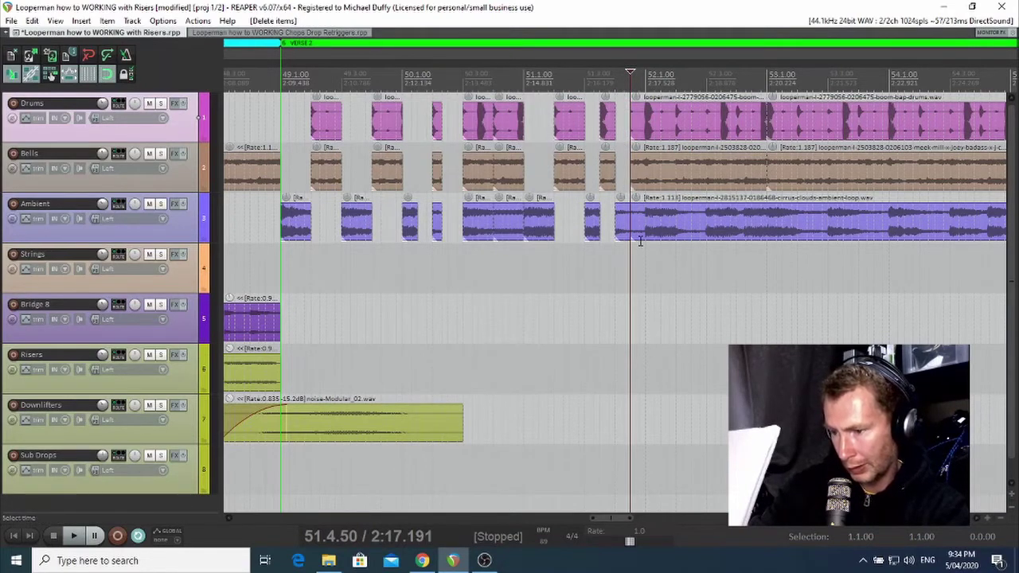
Split the Drums, Bells and Ambient items at 52.1.00 and delete their short slices starting at 51.4.50
{"action": "left_click", "coordinate": [637, 226]}
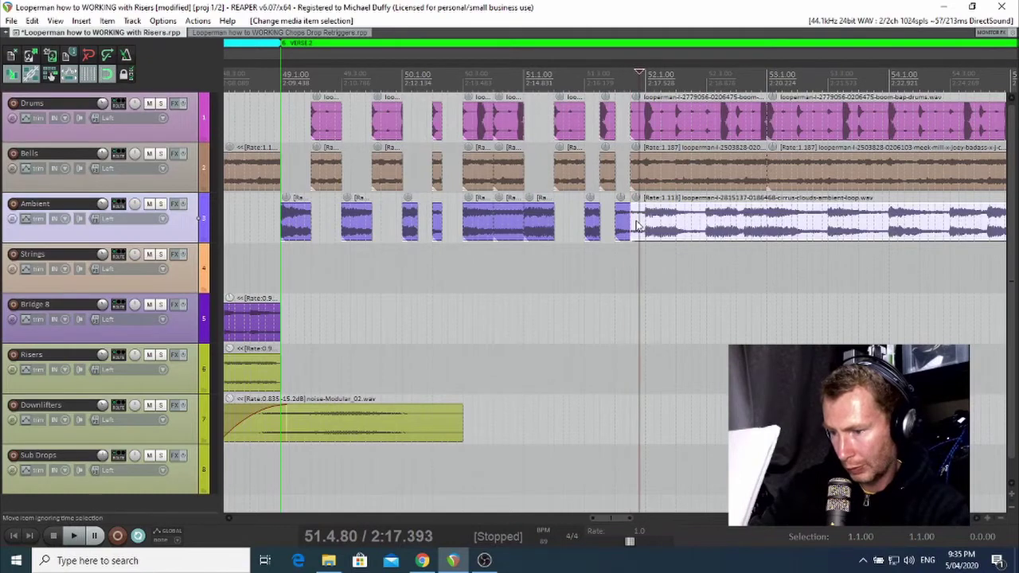
{"action": "left_click", "coordinate": [640, 119]}
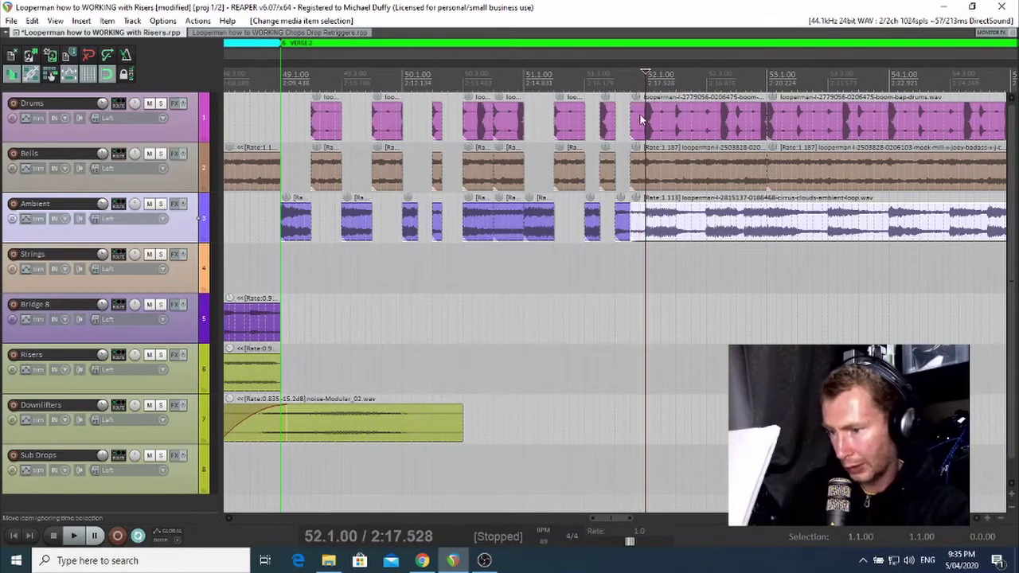
{"action": "key", "text": "s"}
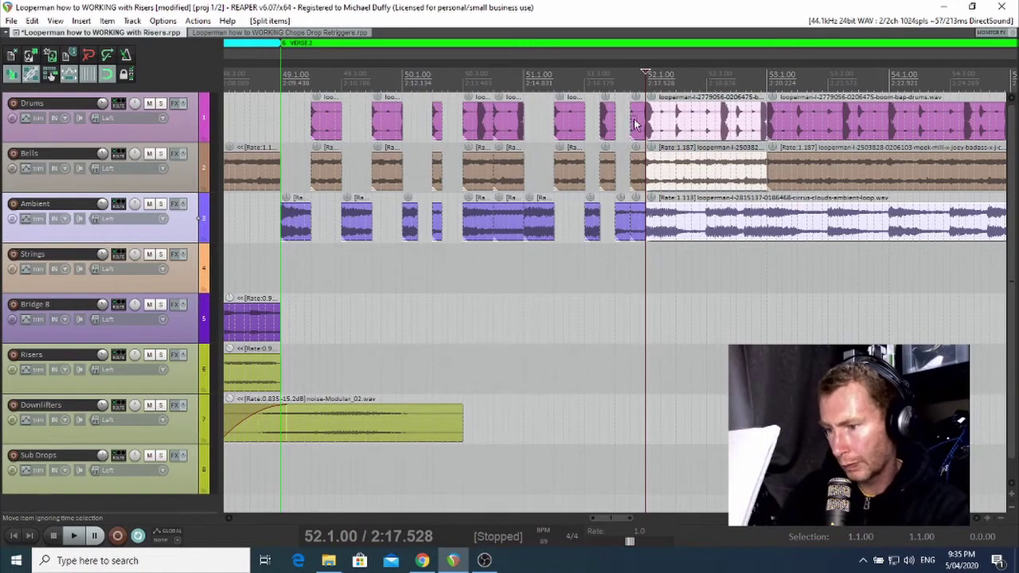
{"action": "left_click_drag", "start_coordinate": [638, 188], "coordinate": [636, 123]}
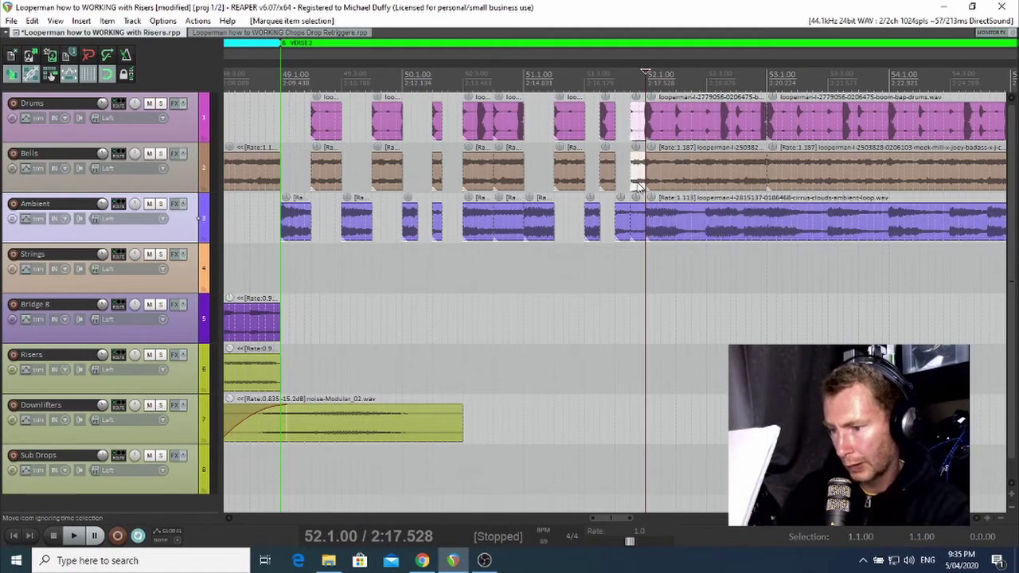
{"action": "key", "text": "Delete"}
{"action": "left_click", "coordinate": [638, 226]}
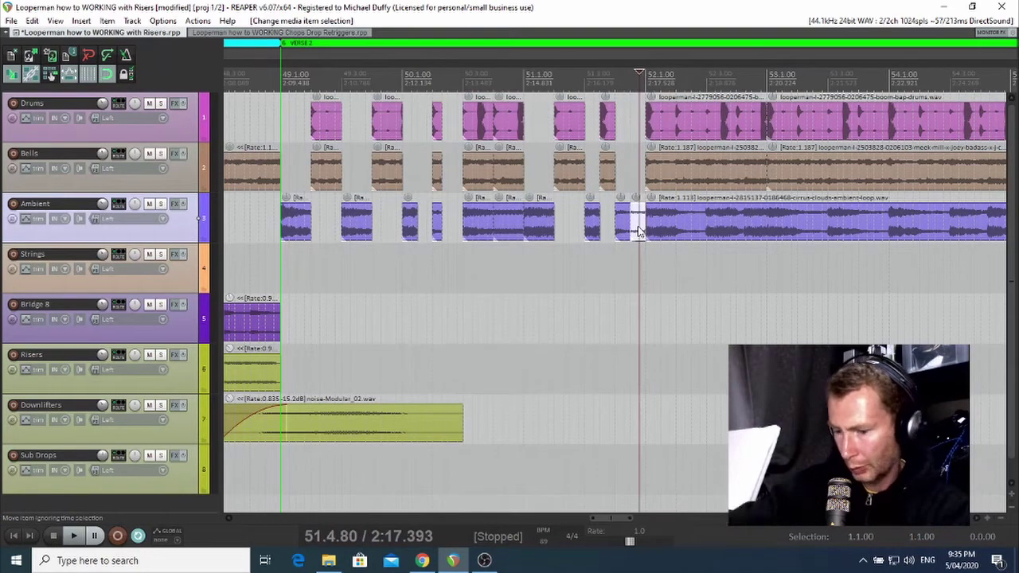
{"action": "left_click_drag", "start_coordinate": [643, 227], "coordinate": [631, 227]}
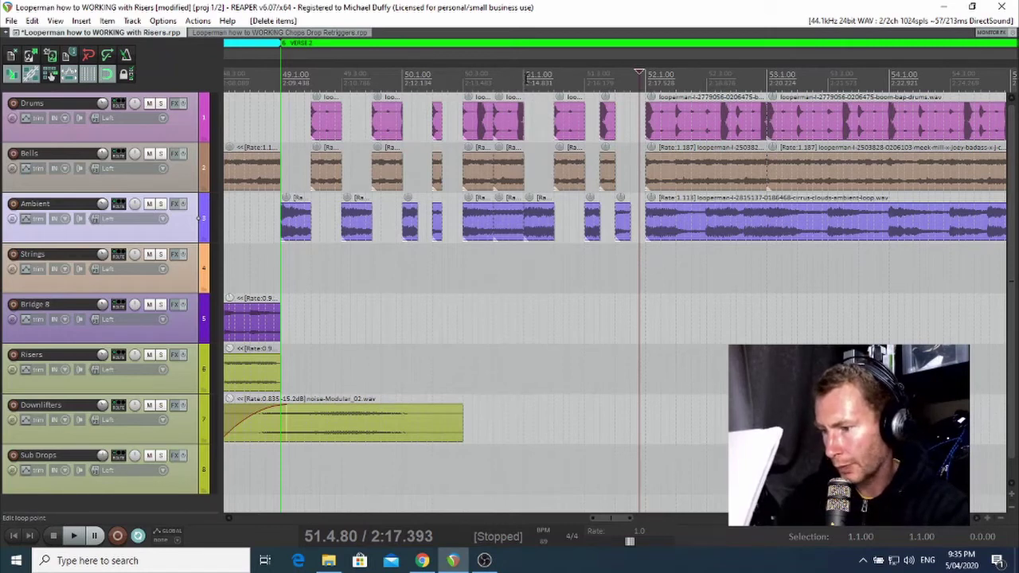
Play back the chopped Drums, Bells and Ambient parts from 51.1.00
{"action": "left_click", "coordinate": [526, 78]}
{"action": "key", "text": "space"}
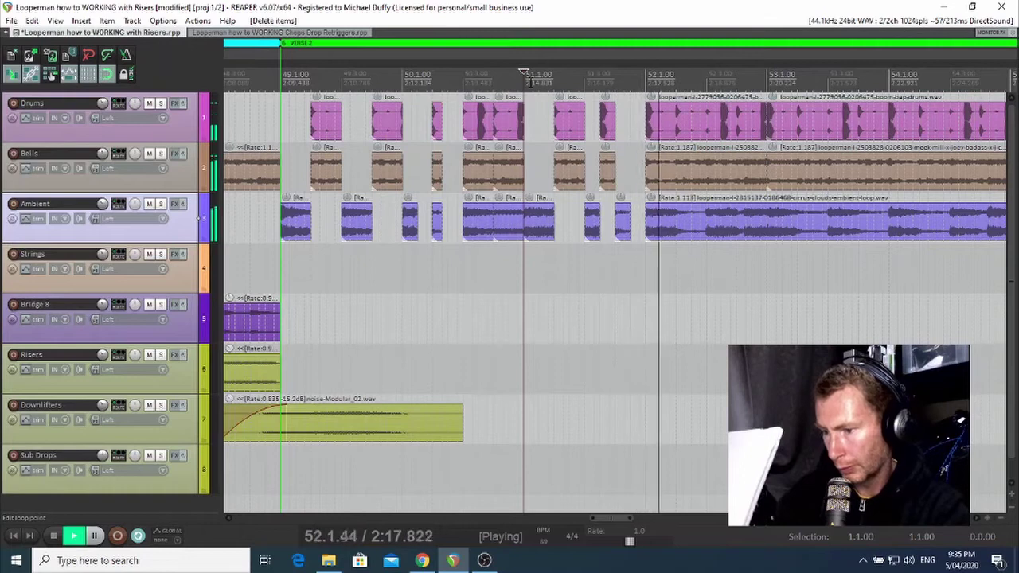
{"action": "key", "text": "space"}
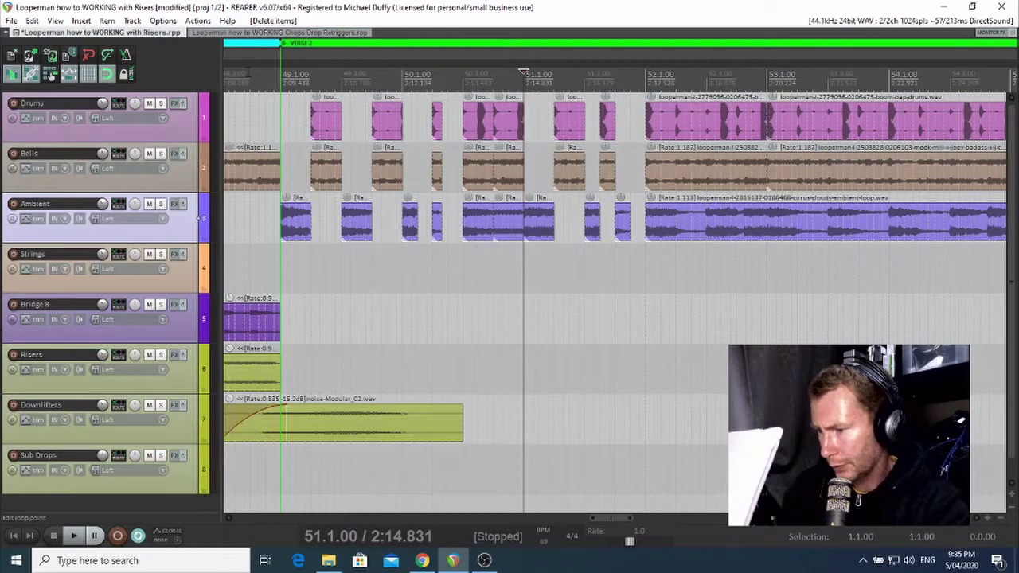
Switch to the Chops Drop Retriggers project and examine the retriggered Bells and Ambient items in Verse 3 at 80.1.00
{"action": "left_click", "coordinate": [311, 34]}
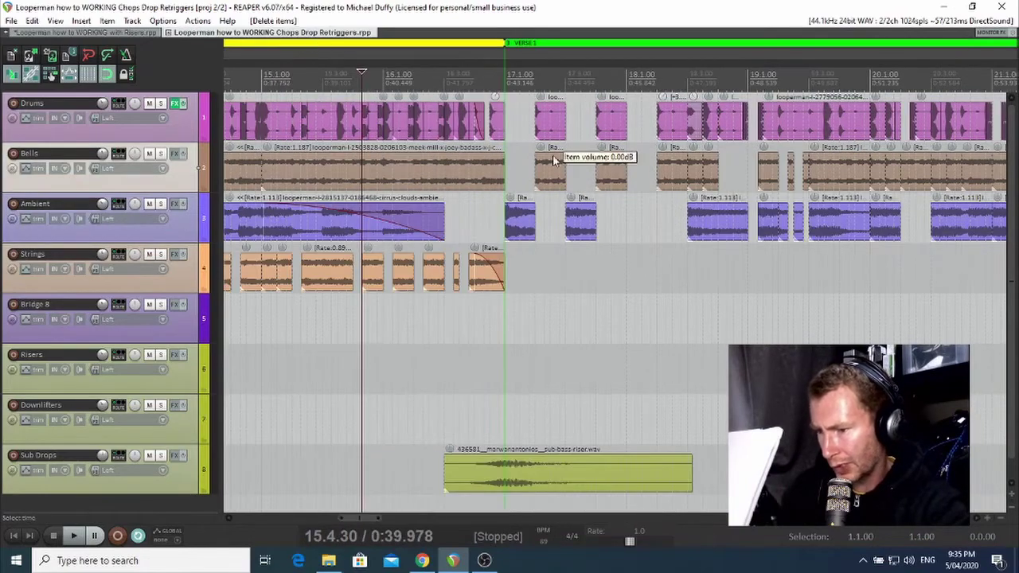
{"action": "scroll", "coordinate": [563, 151], "scroll_direction": "down", "scroll_amount": 12}
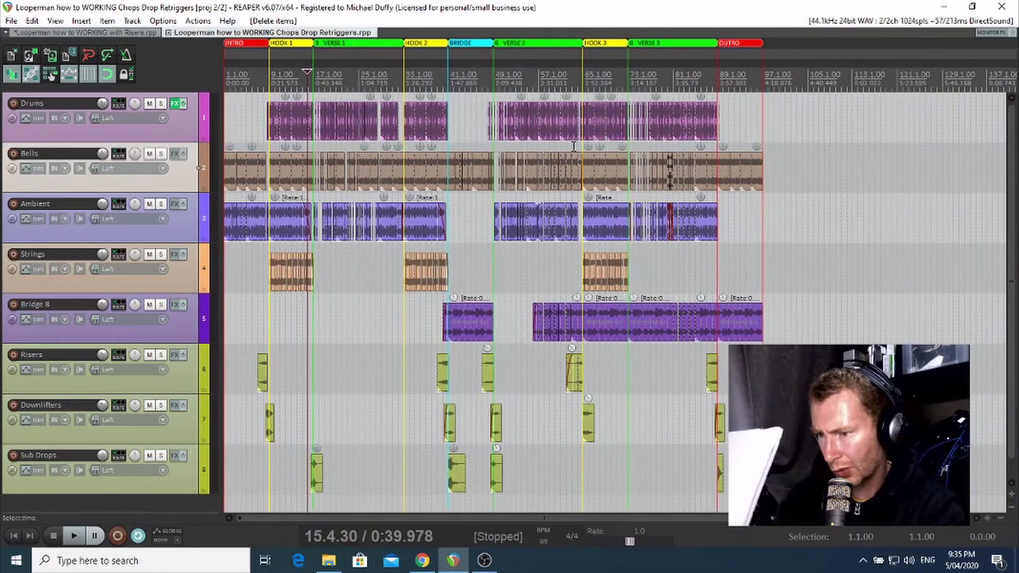
{"action": "left_click", "coordinate": [669, 73]}
{"action": "scroll", "coordinate": [664, 239], "scroll_direction": "up", "scroll_amount": 10}
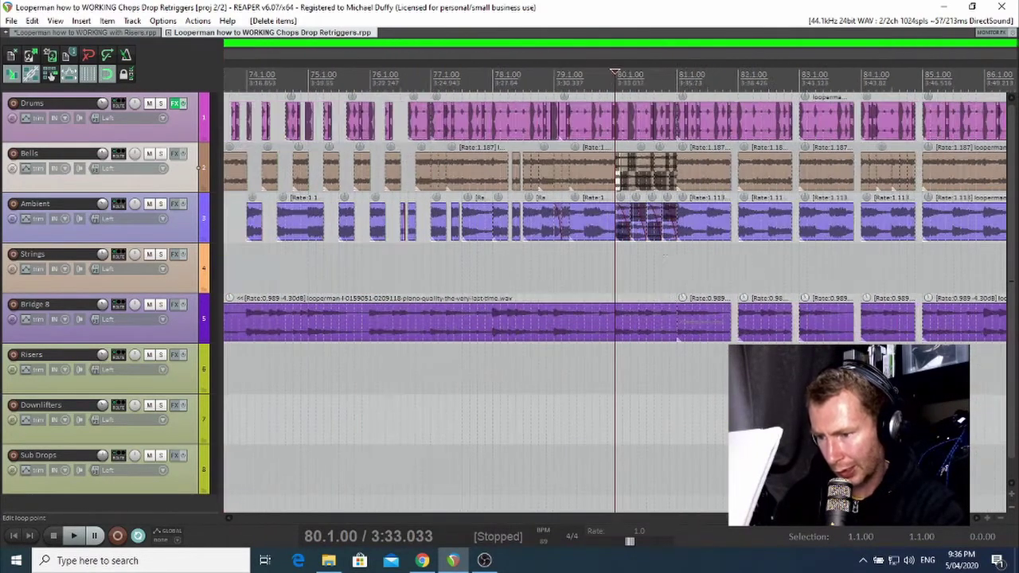
Play back the retriggered Bells and Ambient section of the finished project from 78.4.30
{"action": "scroll", "coordinate": [654, 80], "scroll_direction": "up", "scroll_amount": 4}
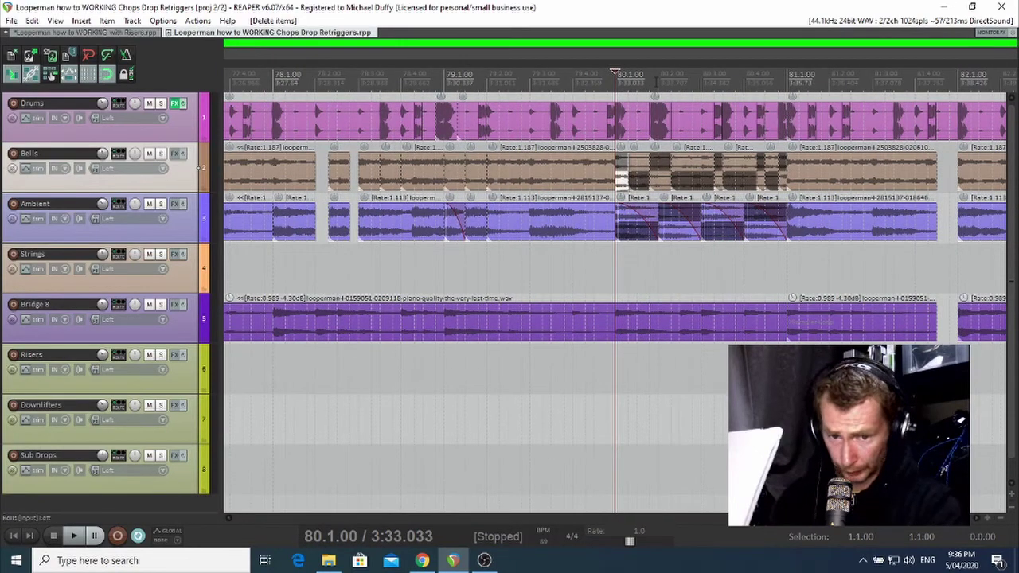
{"action": "scroll", "coordinate": [654, 79], "scroll_direction": "up", "scroll_amount": 3}
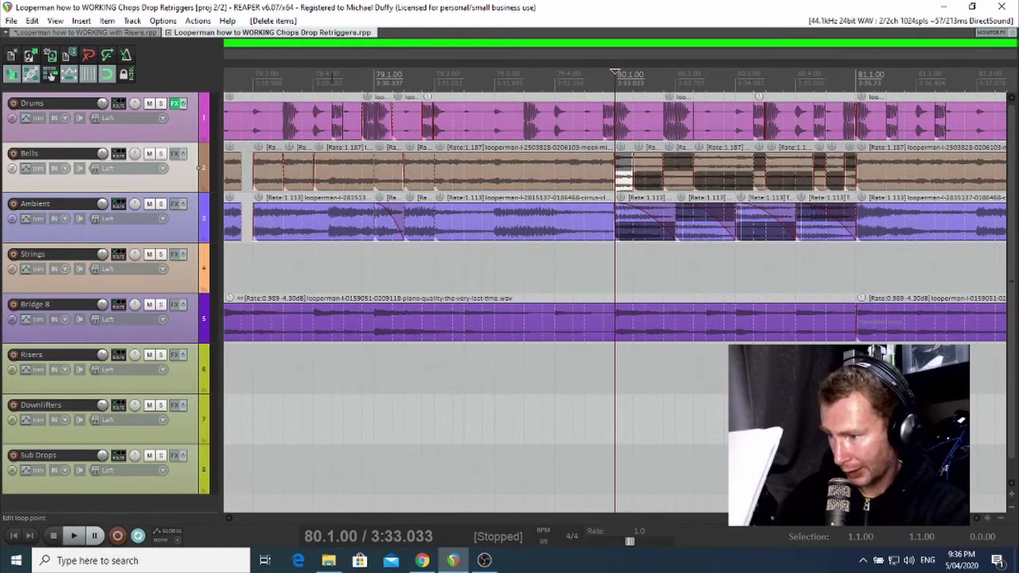
{"action": "left_click", "coordinate": [331, 77]}
{"action": "key", "text": "space"}
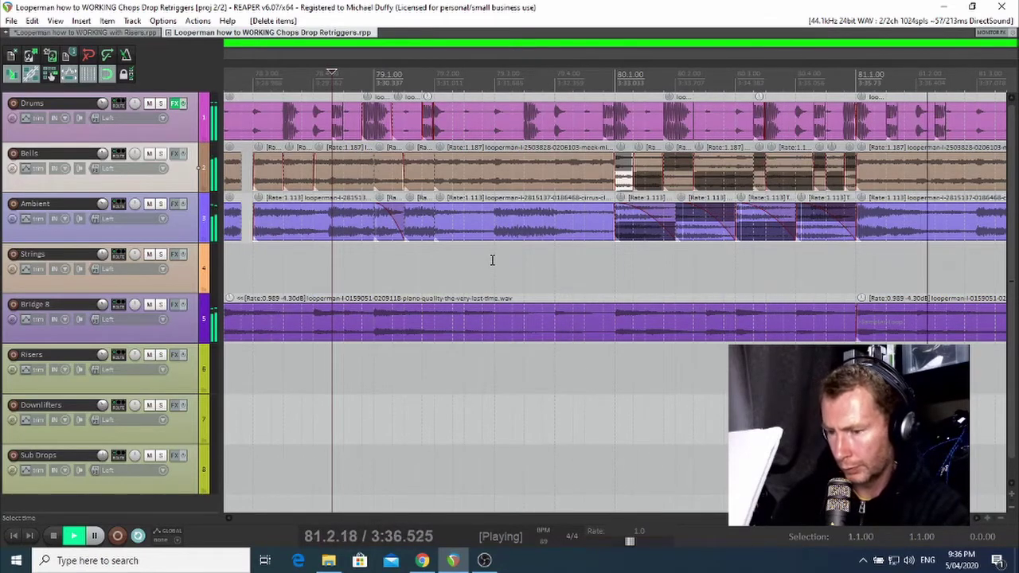
{"action": "key", "text": "space"}
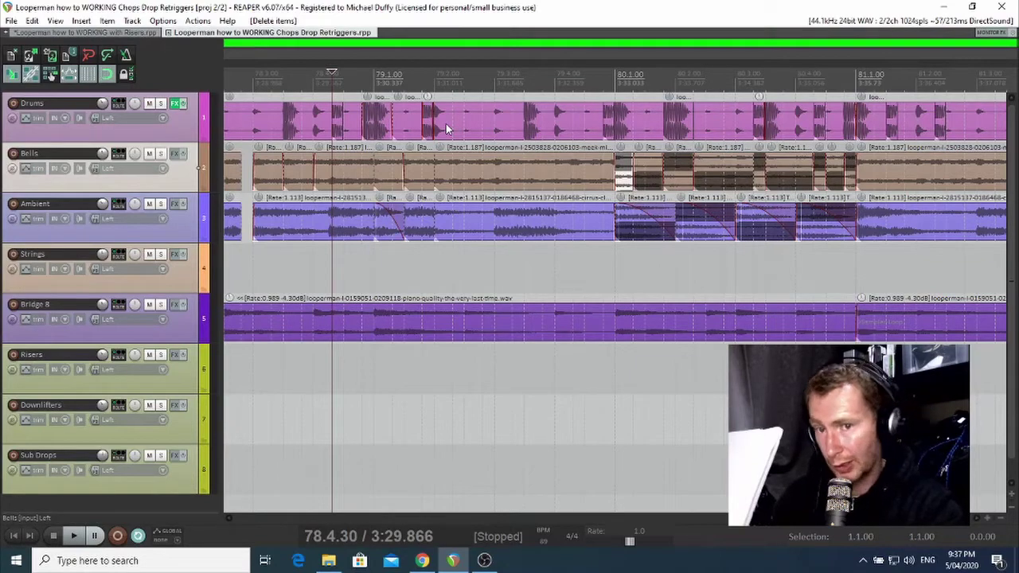
Switch back to the Risers project and place the edit cursor at the start of Verse 3, 73.1.00
{"action": "left_click", "coordinate": [74, 32]}
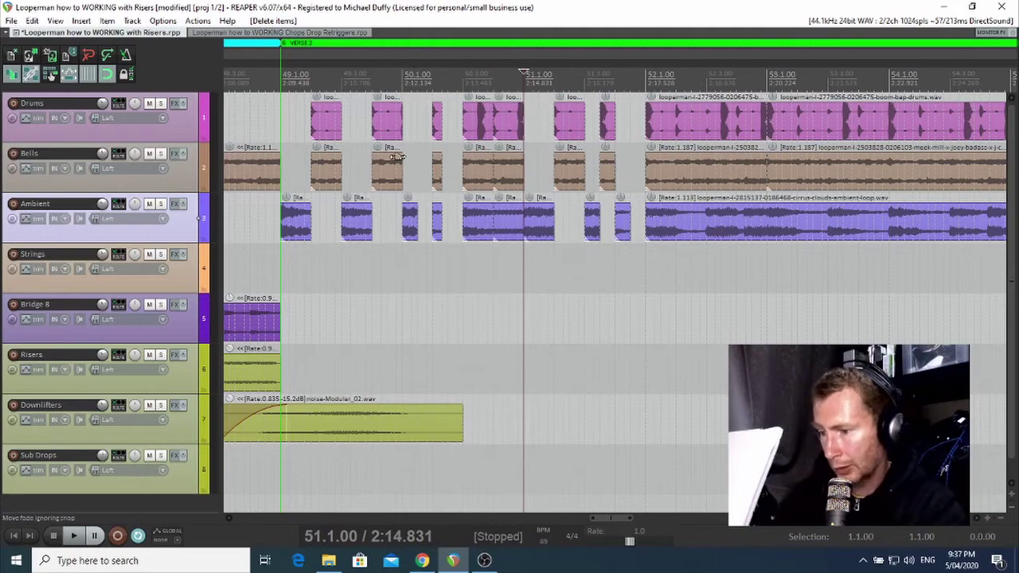
{"action": "scroll", "coordinate": [396, 156], "scroll_direction": "down", "scroll_amount": 8}
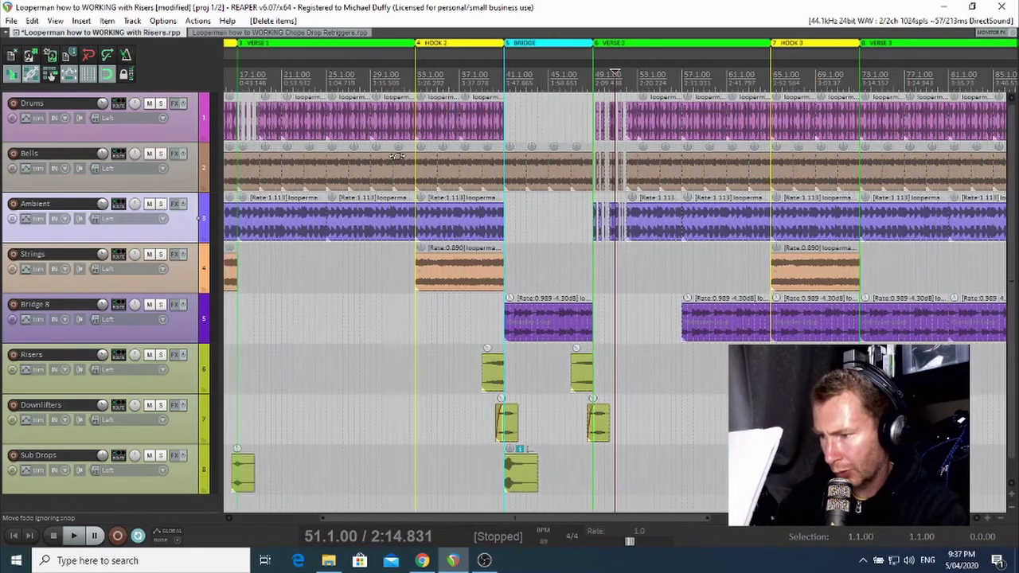
{"action": "scroll", "coordinate": [396, 156], "scroll_direction": "down", "scroll_amount": 3}
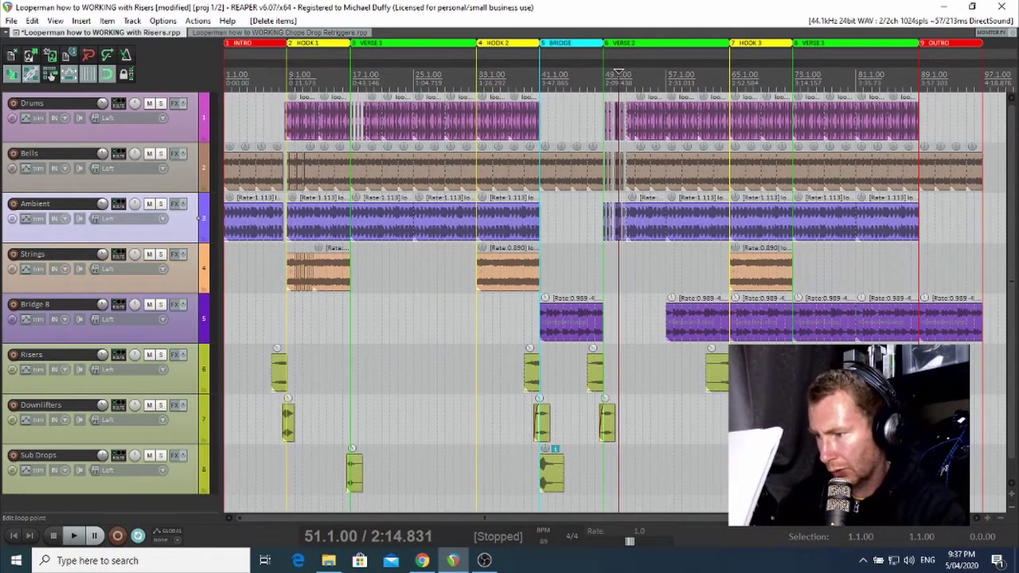
{"action": "left_click", "coordinate": [296, 73]}
{"action": "scroll", "coordinate": [296, 73], "scroll_direction": "up", "scroll_amount": 10}
{"action": "scroll", "coordinate": [354, 99], "scroll_direction": "up", "scroll_amount": 2}
{"action": "scroll", "coordinate": [510, 112], "scroll_direction": "down", "scroll_amount": 5}
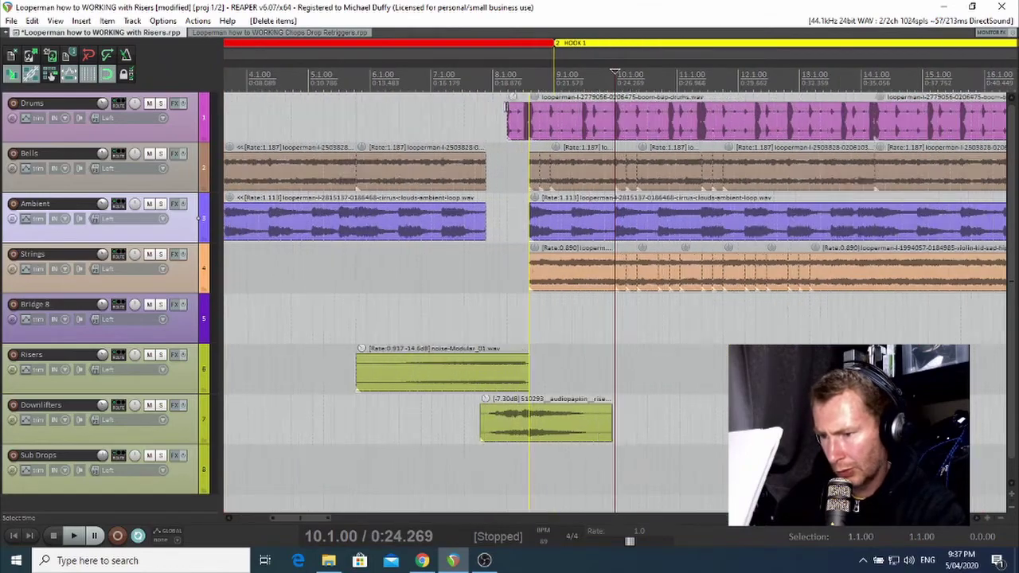
{"action": "scroll", "coordinate": [634, 115], "scroll_direction": "down", "scroll_amount": 2}
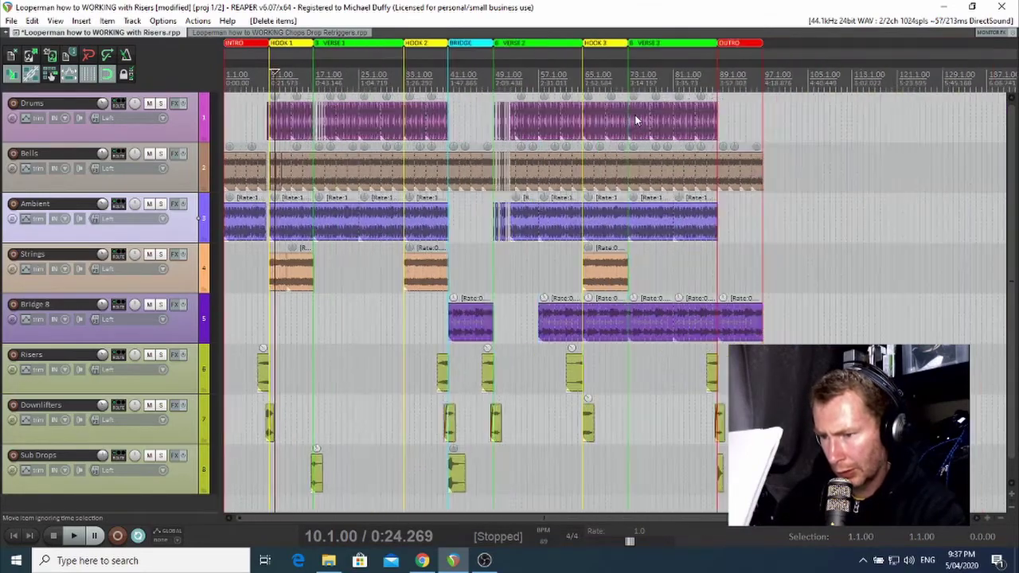
{"action": "scroll", "coordinate": [634, 115], "scroll_direction": "up", "scroll_amount": 4}
{"action": "scroll", "coordinate": [634, 115], "scroll_direction": "down", "scroll_amount": 5}
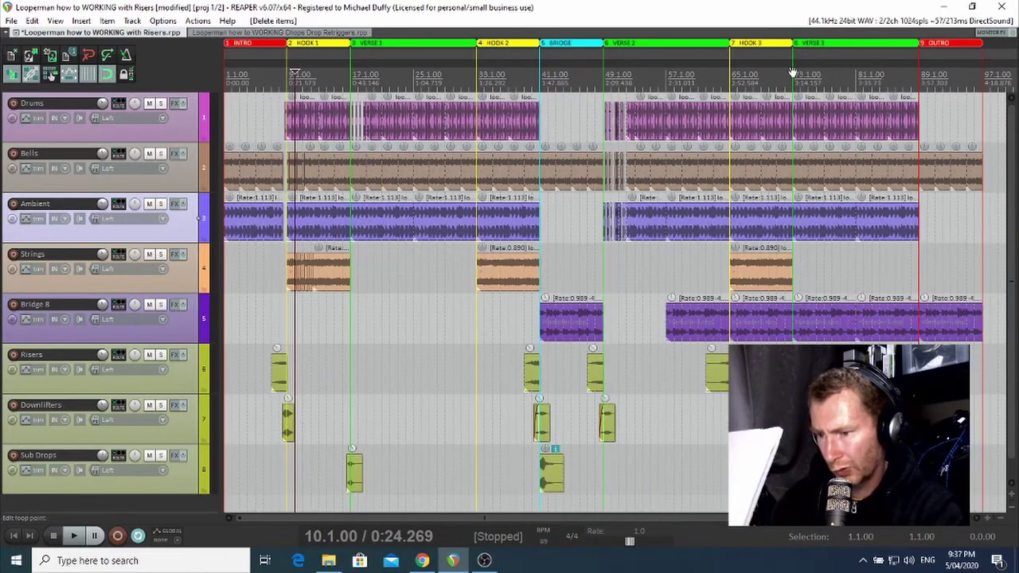
{"action": "left_click", "coordinate": [793, 73]}
{"action": "scroll", "coordinate": [792, 74], "scroll_direction": "up", "scroll_amount": 6}
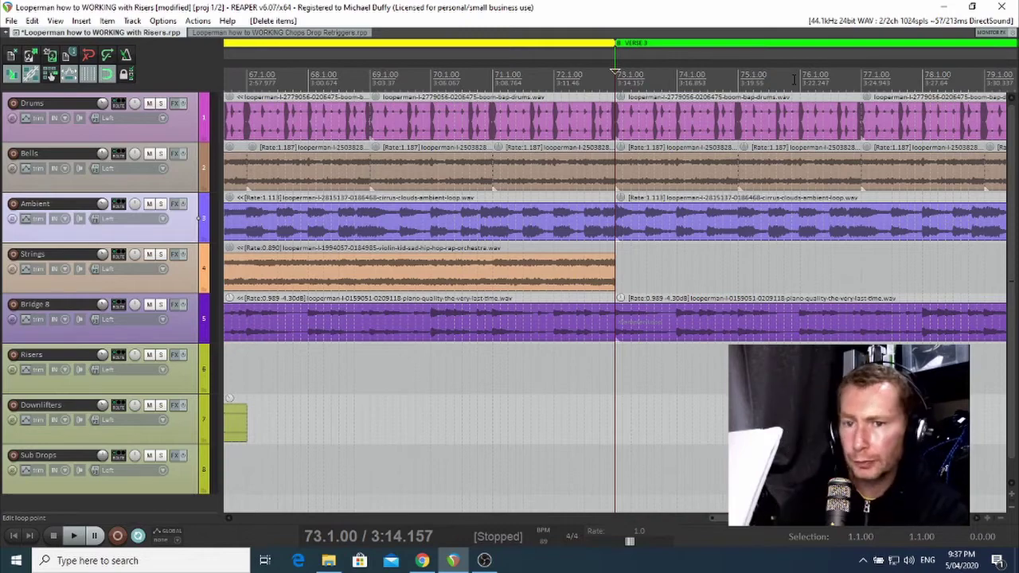
Split the Drums item at 76.4.80 and copy the short slice to earlier beats, back to just before 76.1.00
{"action": "left_click", "coordinate": [854, 76]}
{"action": "scroll", "coordinate": [854, 76], "scroll_direction": "up", "scroll_amount": 4}
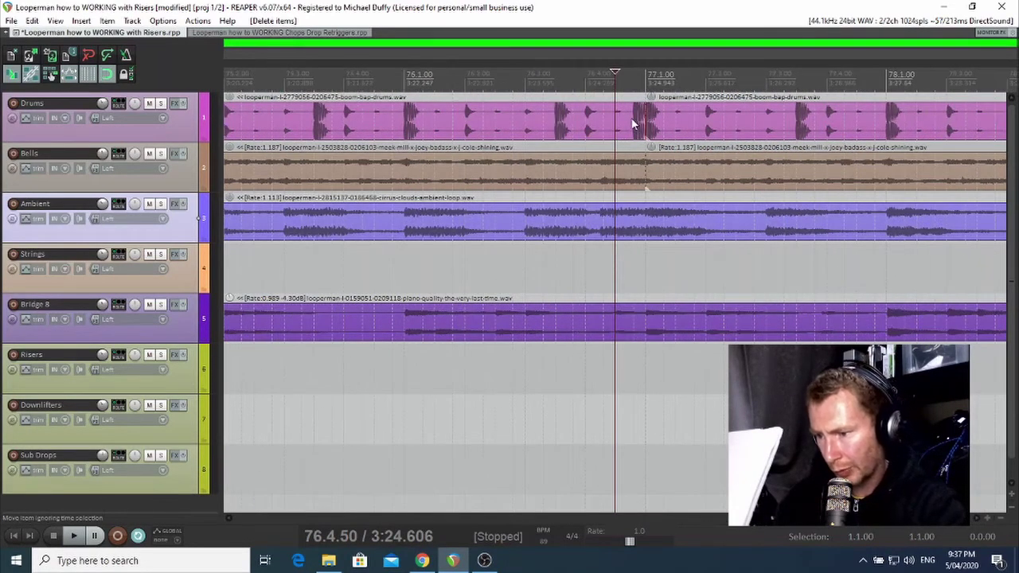
{"action": "left_click", "coordinate": [633, 125]}
{"action": "key", "text": "s"}
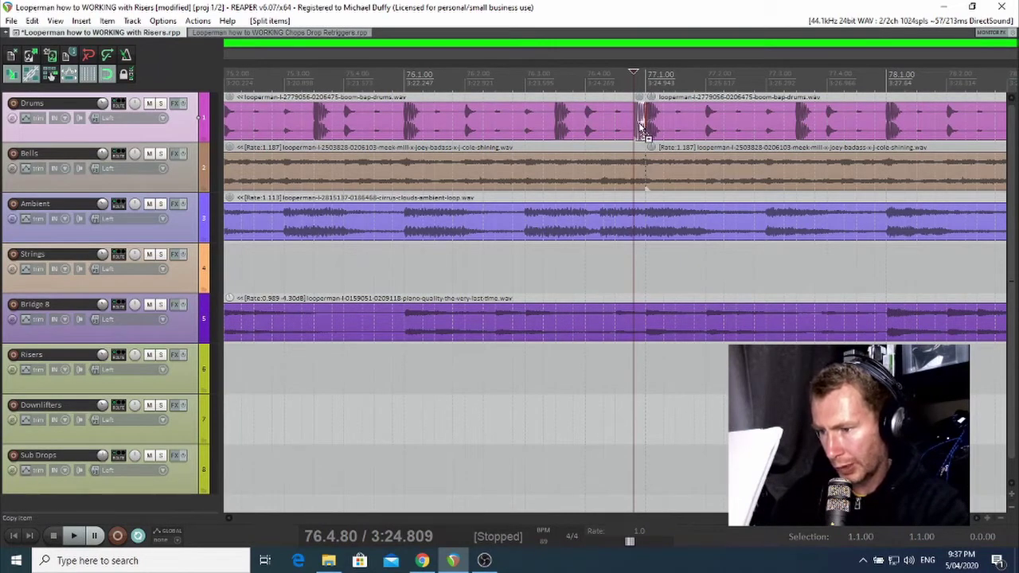
{"action": "left_click_drag", "start_coordinate": [643, 127], "coordinate": [396, 127]}
Copy the short Drums slice further back through Verse 3, ending with copies just before 74.2.00 and 73.2.00
{"action": "scroll", "coordinate": [458, 128], "scroll_direction": "down", "scroll_amount": 3}
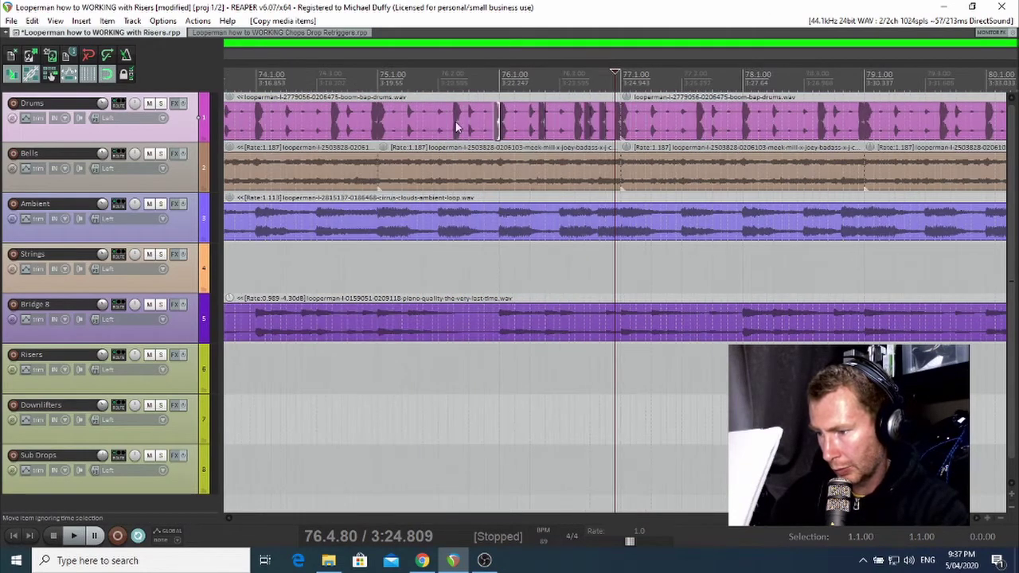
{"action": "left_click_drag", "start_coordinate": [500, 124], "coordinate": [253, 128]}
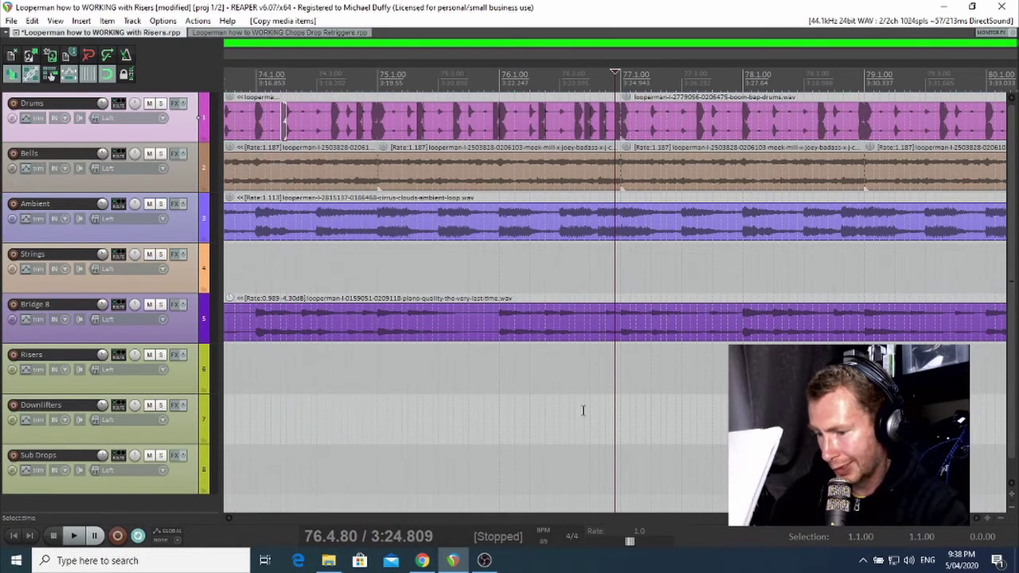
{"action": "scroll", "coordinate": [683, 199], "scroll_direction": "left", "scroll_amount": 5}
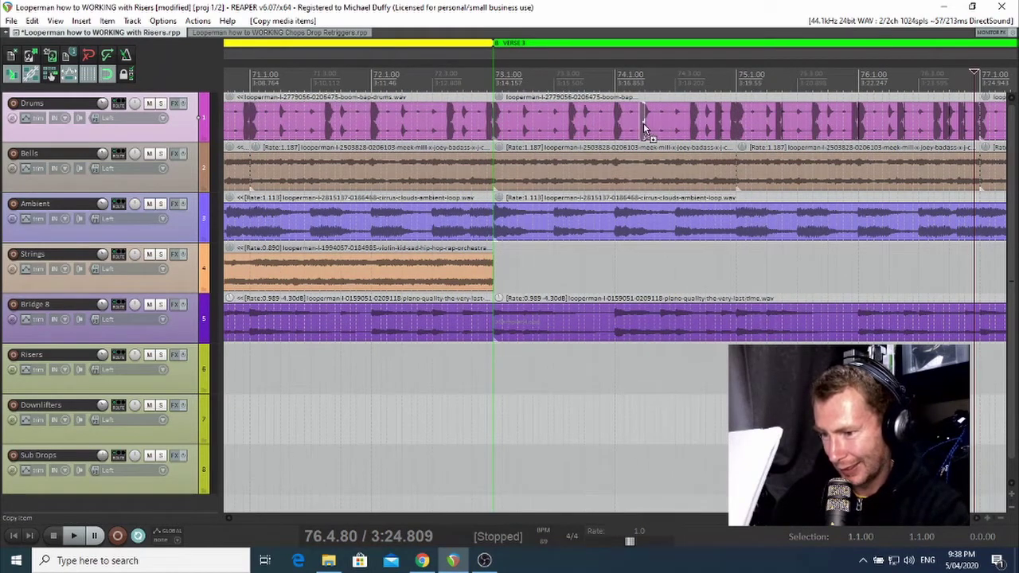
{"action": "left_click_drag", "start_coordinate": [645, 127], "coordinate": [514, 127]}
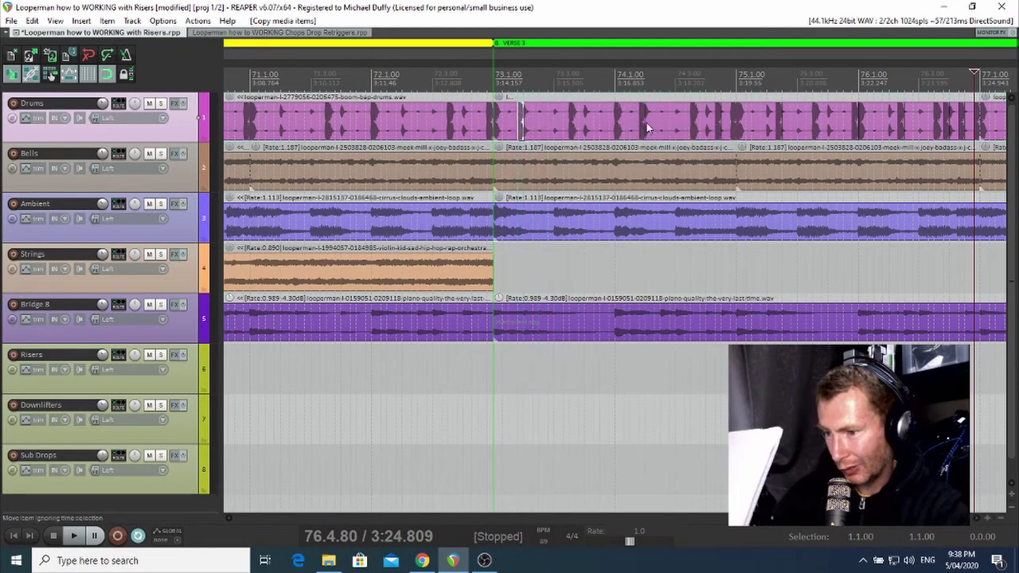
Set the time selection from 73.1.00 to 77.1.00 and play back the retriggered Drums from its start
{"action": "scroll", "coordinate": [924, 111], "scroll_direction": "down", "scroll_amount": 3}
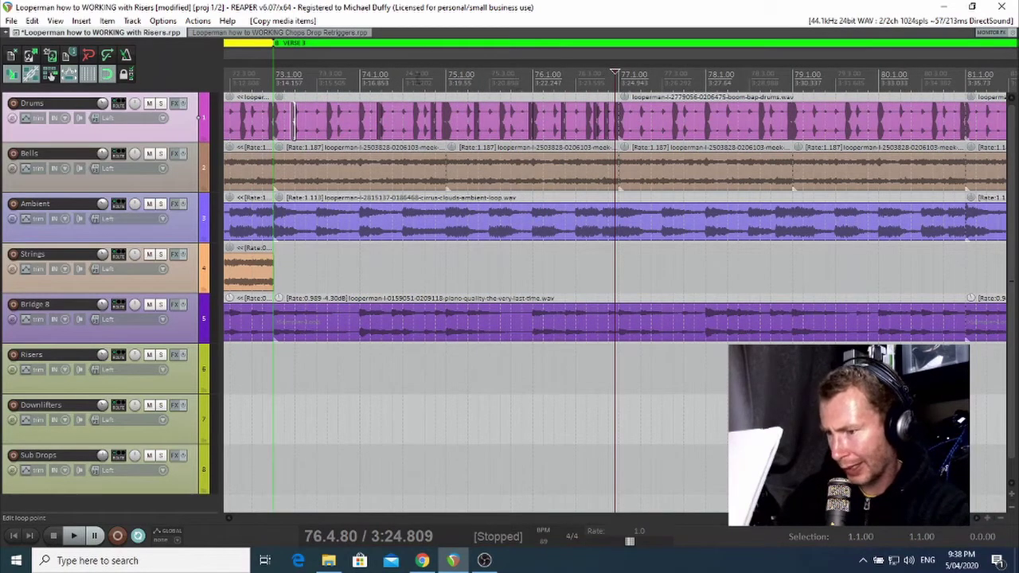
{"action": "left_click_drag", "start_coordinate": [276, 79], "coordinate": [614, 80]}
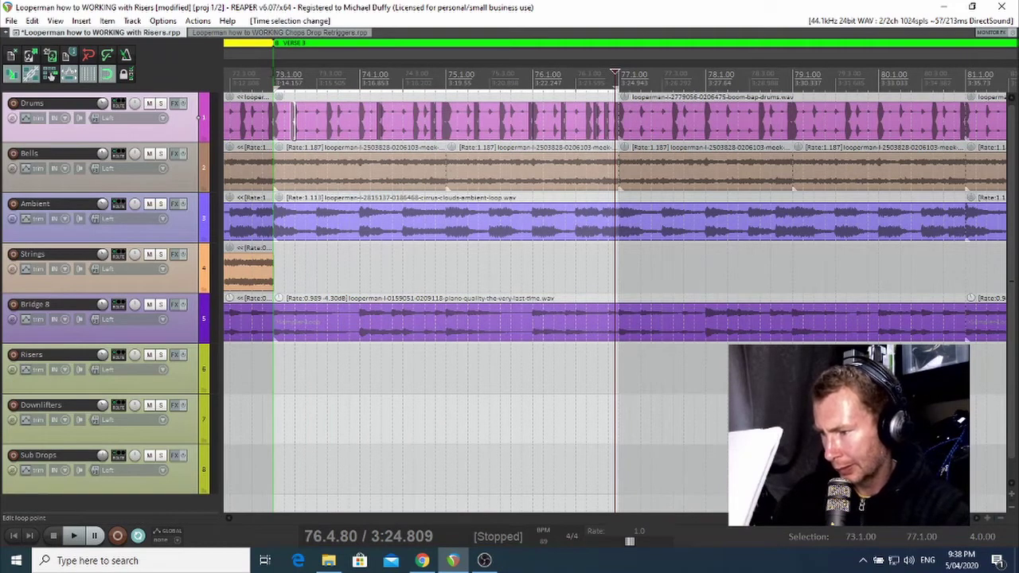
{"action": "left_click", "coordinate": [272, 73]}
{"action": "key", "text": "space"}
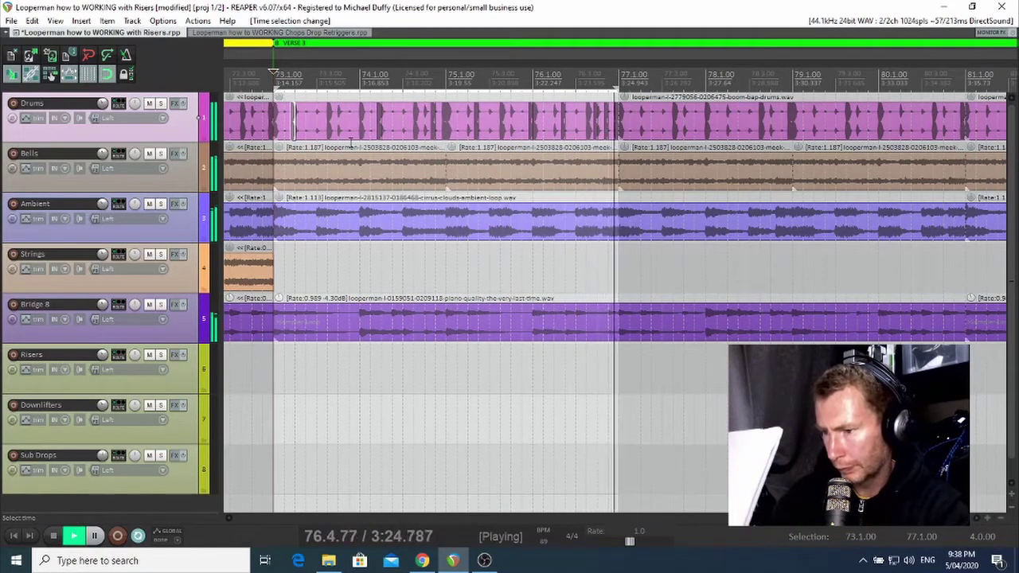
{"action": "key", "text": "space"}
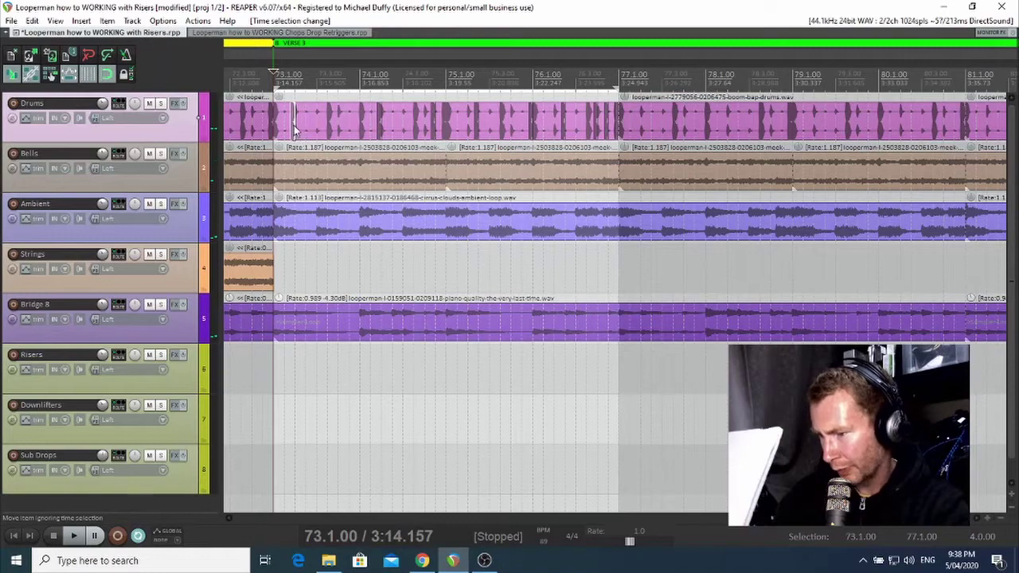
Copy the Drums slice near 73.2.00 to about 73.4.30 and 73.4.80, and play back from 73.2.00
{"action": "left_click", "coordinate": [294, 131]}
{"action": "scroll", "coordinate": [295, 132], "scroll_direction": "up", "scroll_amount": 2}
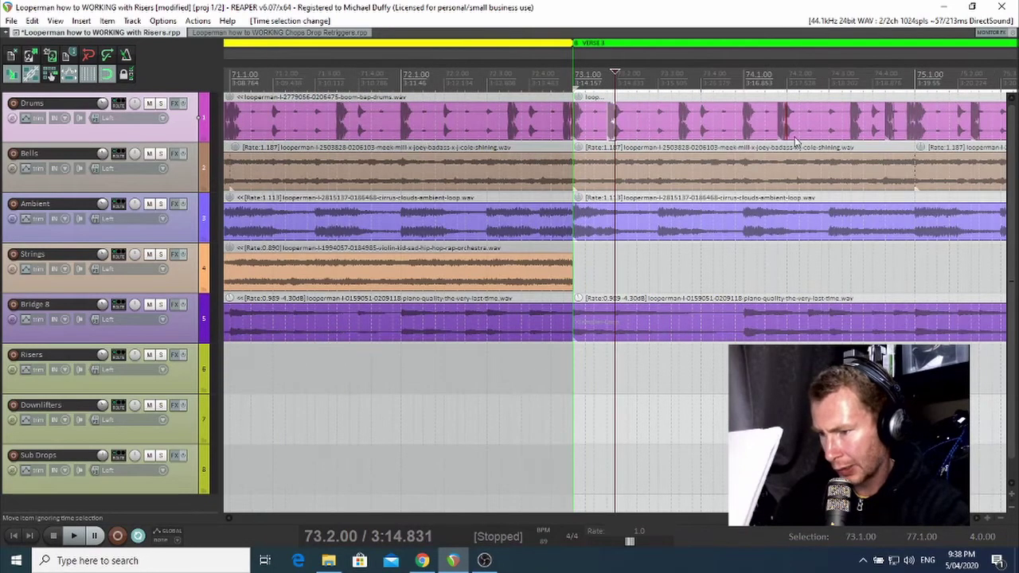
{"action": "left_click_drag", "start_coordinate": [617, 127], "coordinate": [719, 125]}
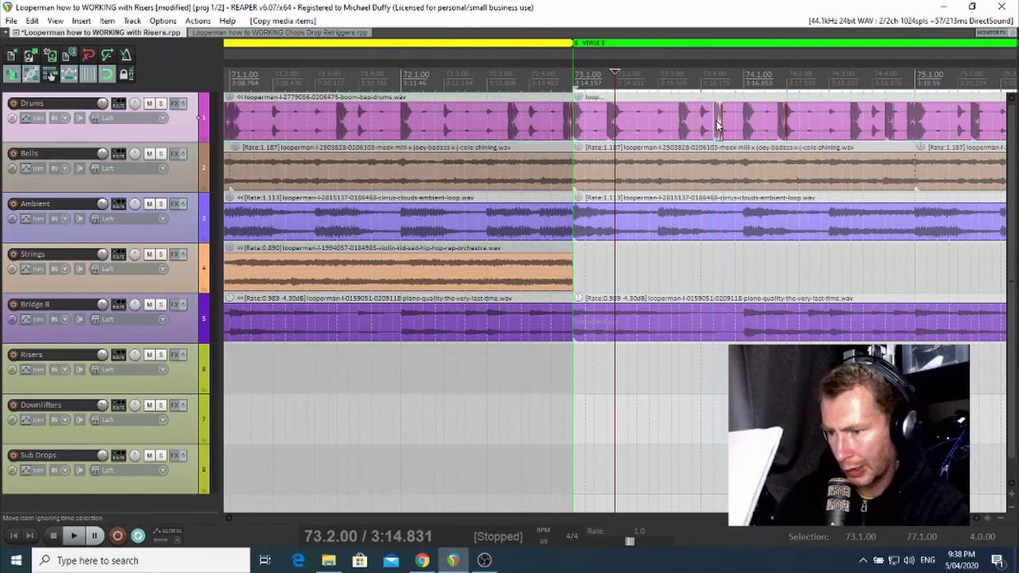
{"action": "key", "text": "ctrl"}
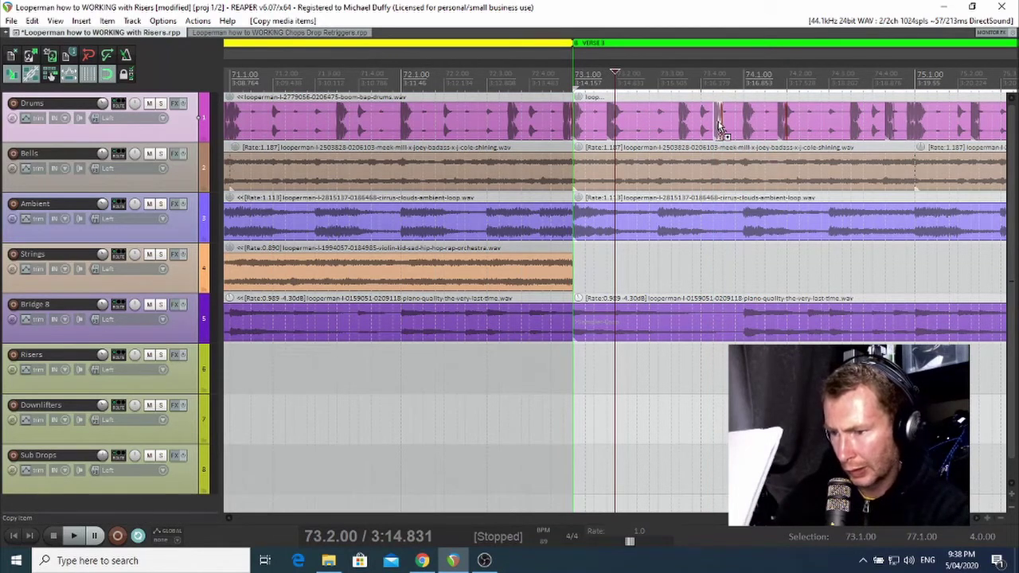
{"action": "left_click_drag", "start_coordinate": [719, 130], "coordinate": [740, 127]}
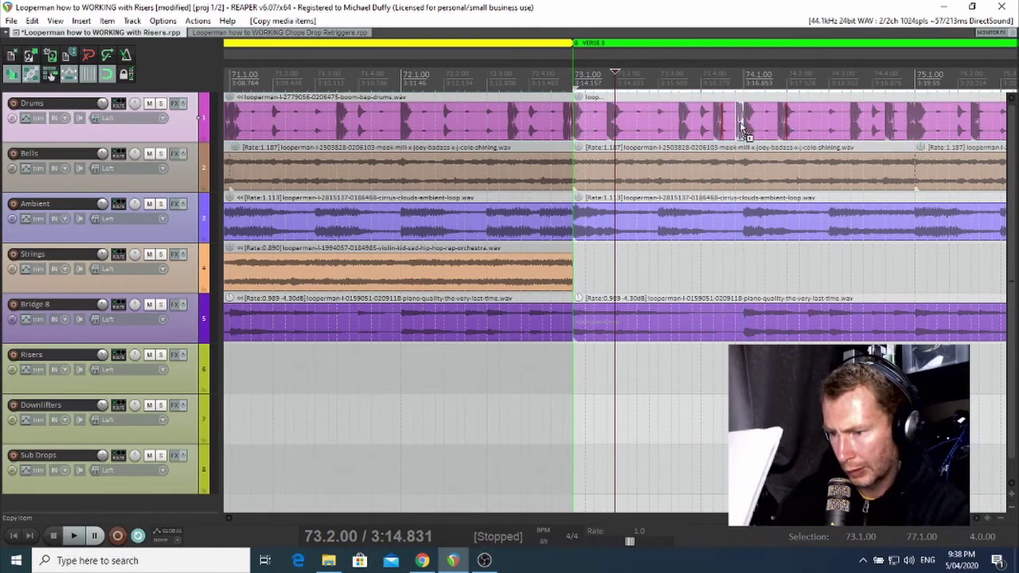
{"action": "key", "text": "space"}
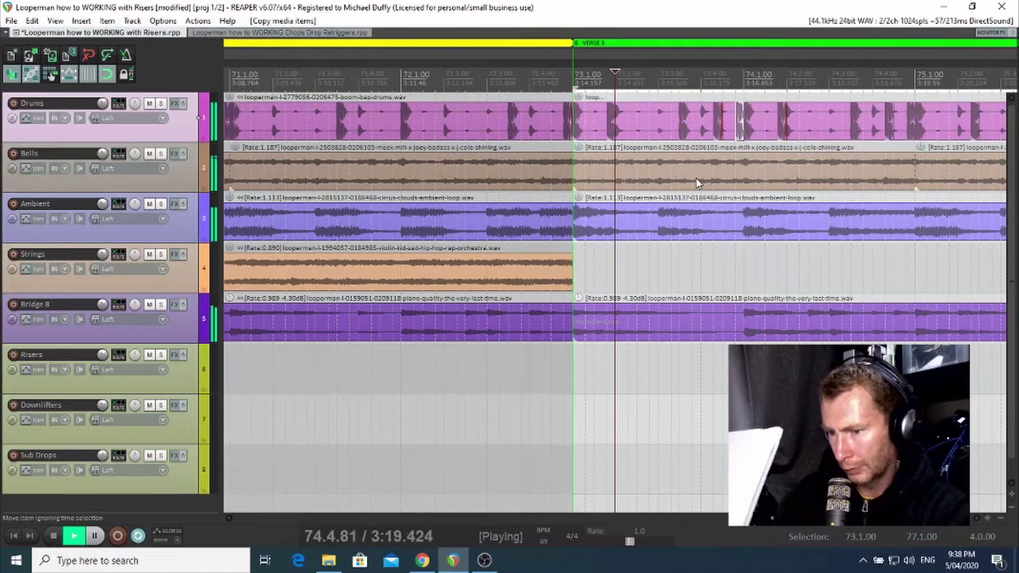
{"action": "key", "text": "space"}
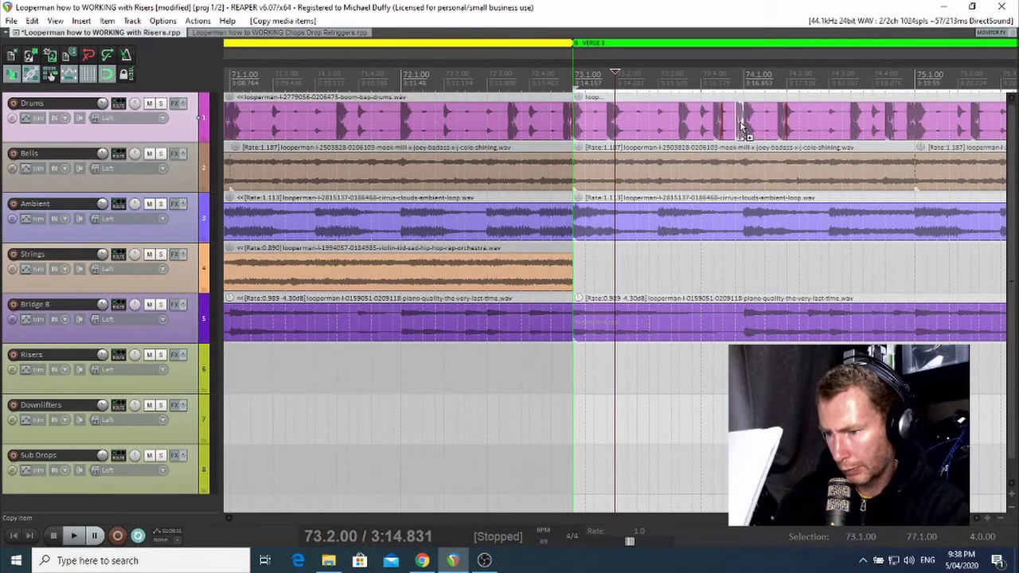
Copy the Drums slice just before 74.1.00 back to about 73.2.30, and play Verse 3 from 73.1.00
{"action": "left_click_drag", "start_coordinate": [741, 127], "coordinate": [627, 129]}
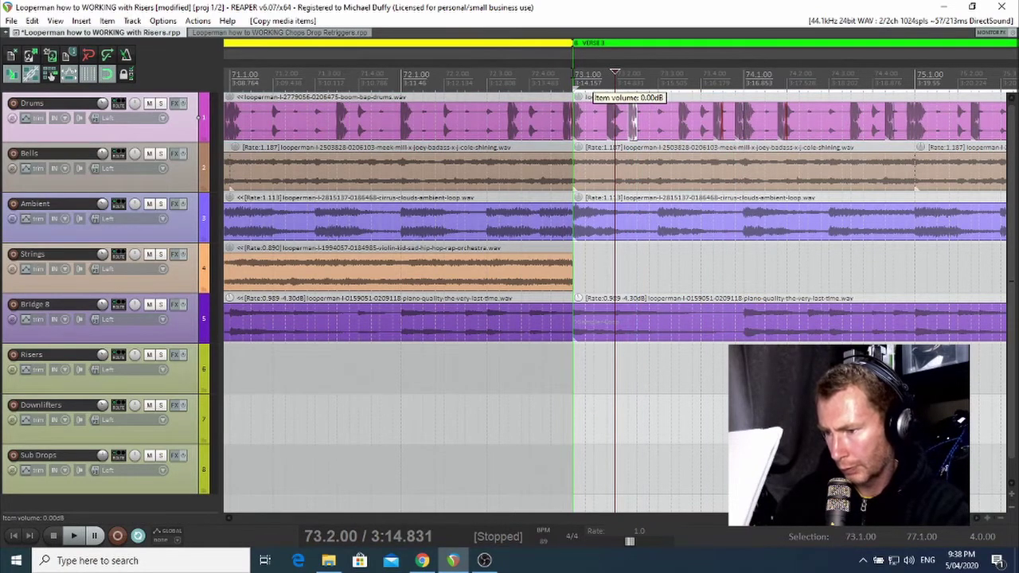
{"action": "key", "text": "space"}
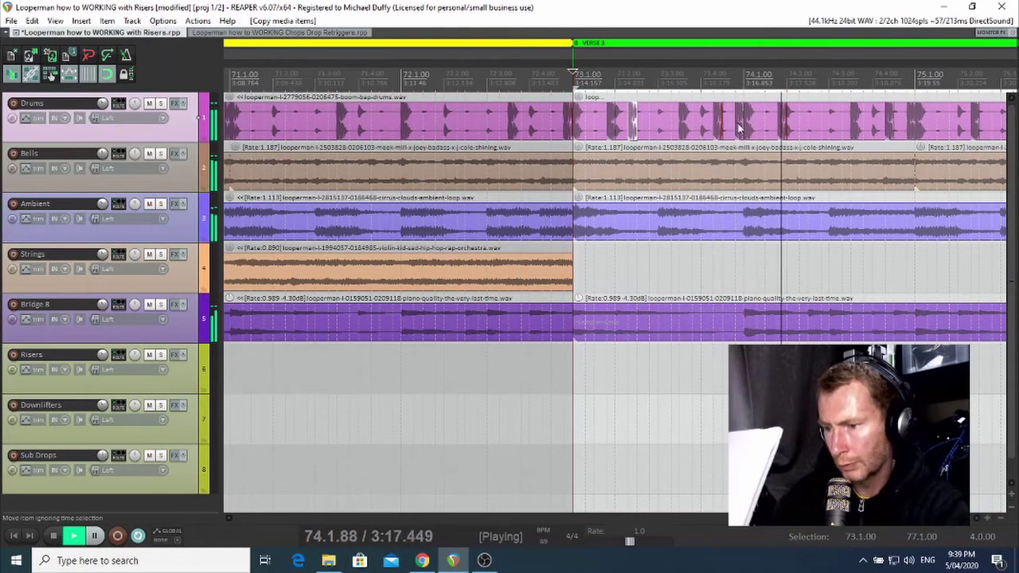
{"action": "scroll", "coordinate": [739, 127], "scroll_direction": "down", "scroll_amount": 2}
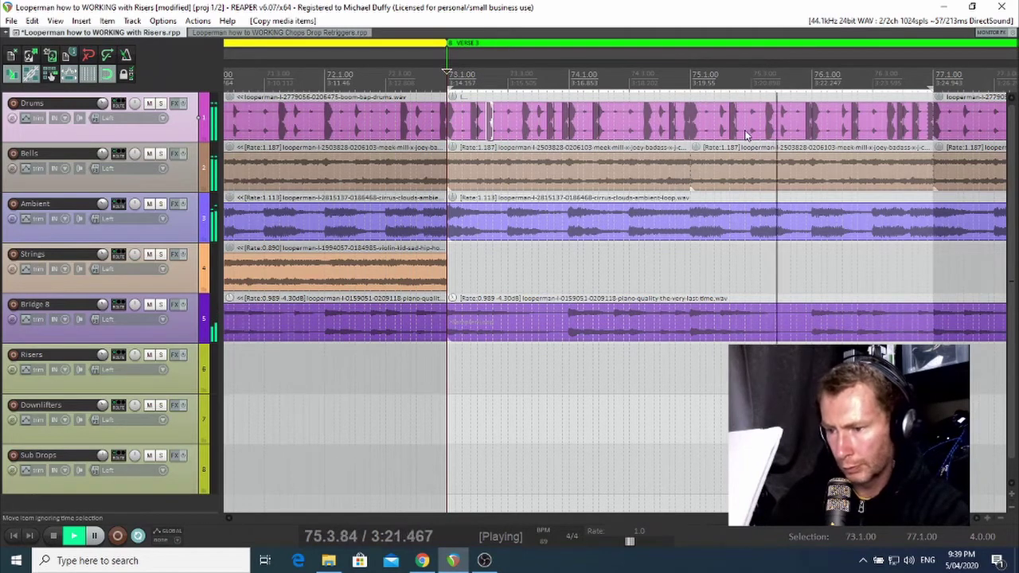
{"action": "key", "text": "space"}
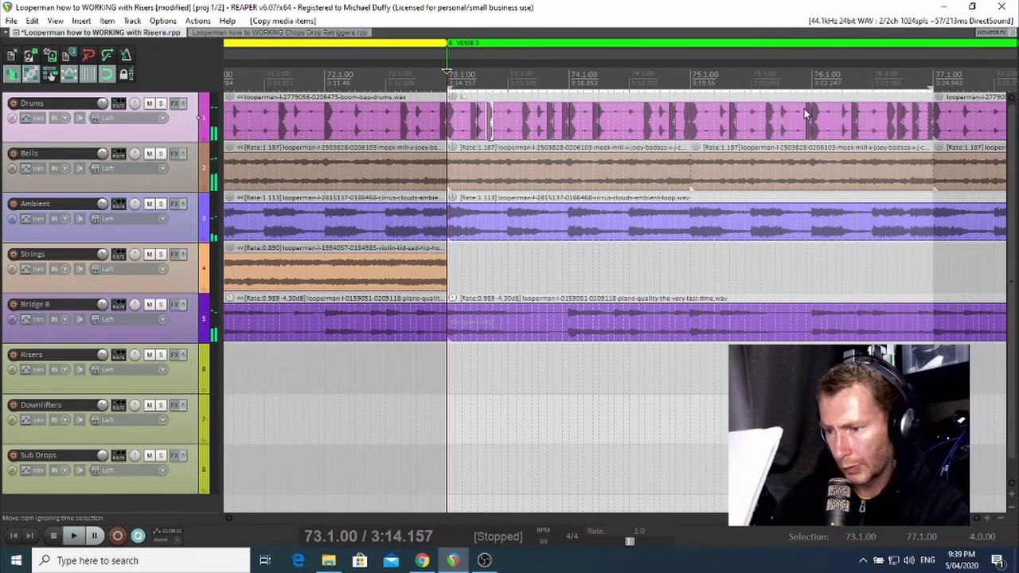
Split the Drums item at 76.1.30 and 75.4.80 to isolate a short slice around 76.1.00
{"action": "left_click", "coordinate": [806, 115]}
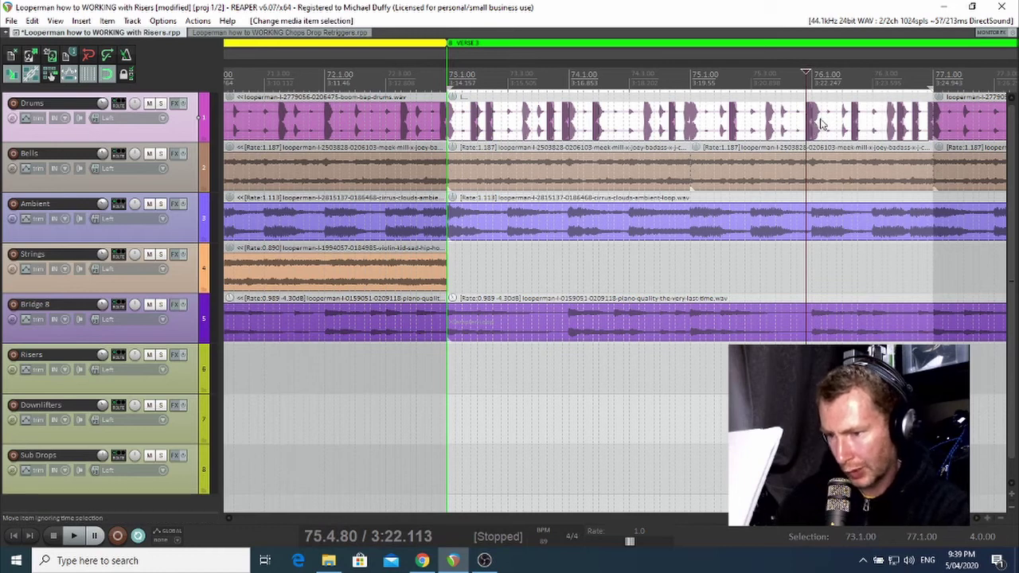
{"action": "left_click", "coordinate": [821, 123]}
{"action": "key", "text": "s"}
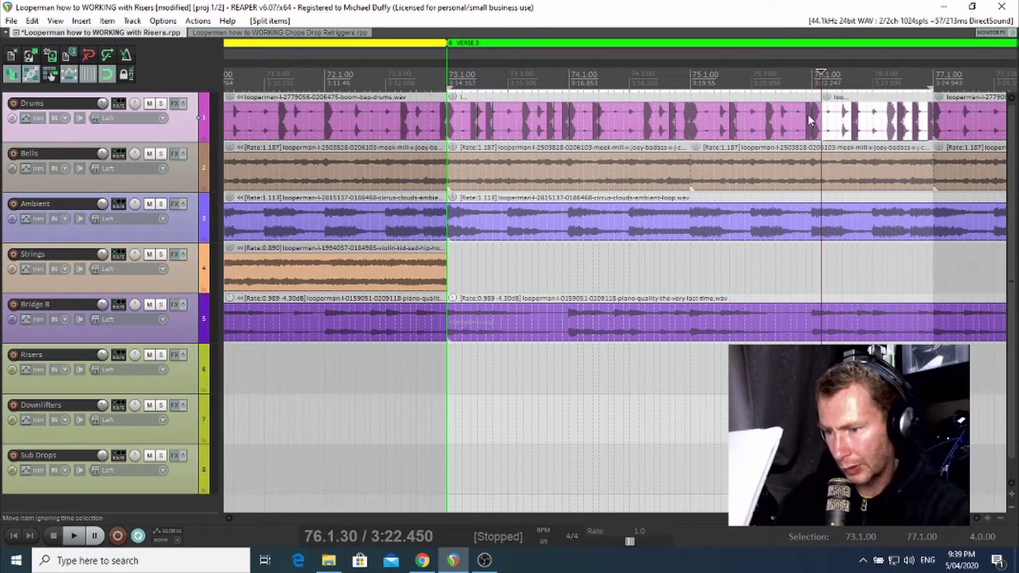
{"action": "left_click", "coordinate": [812, 123]}
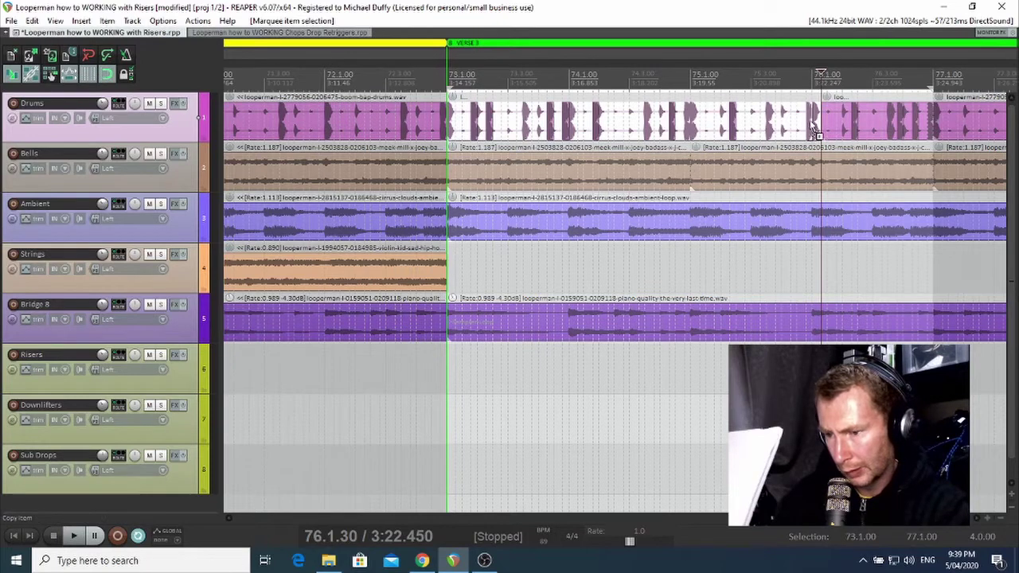
{"action": "left_click", "coordinate": [813, 119]}
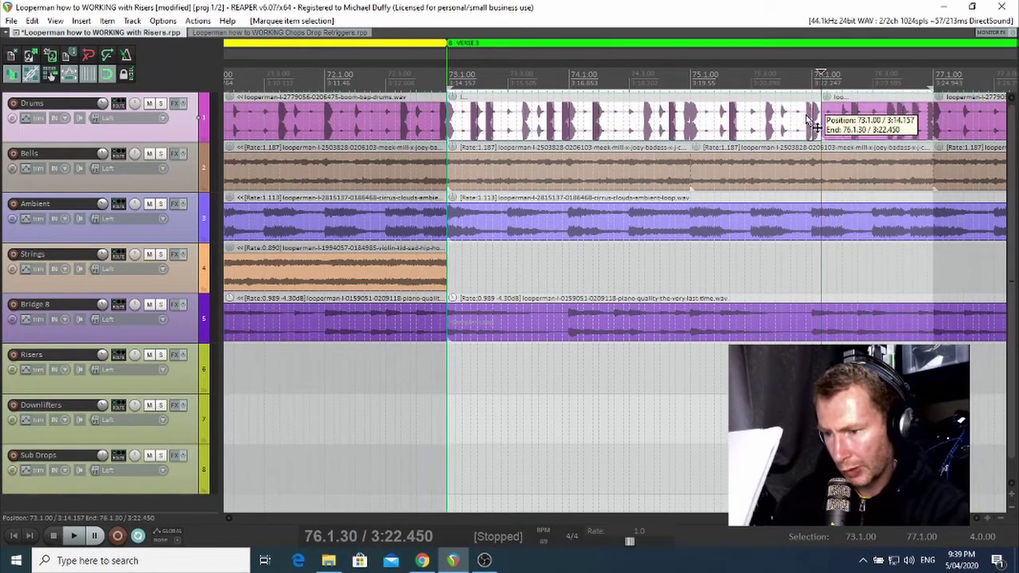
{"action": "left_click", "coordinate": [812, 135]}
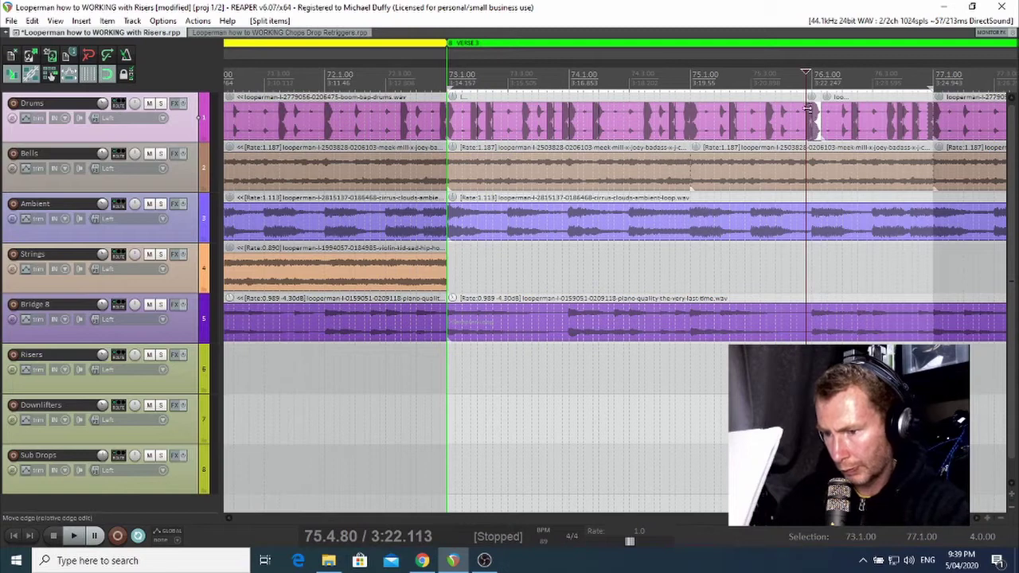
Copy the short Drums slice around 76.1.00 to about 76.1.80, and play back the section with the cursor at 75.4.30
{"action": "left_click", "coordinate": [814, 127]}
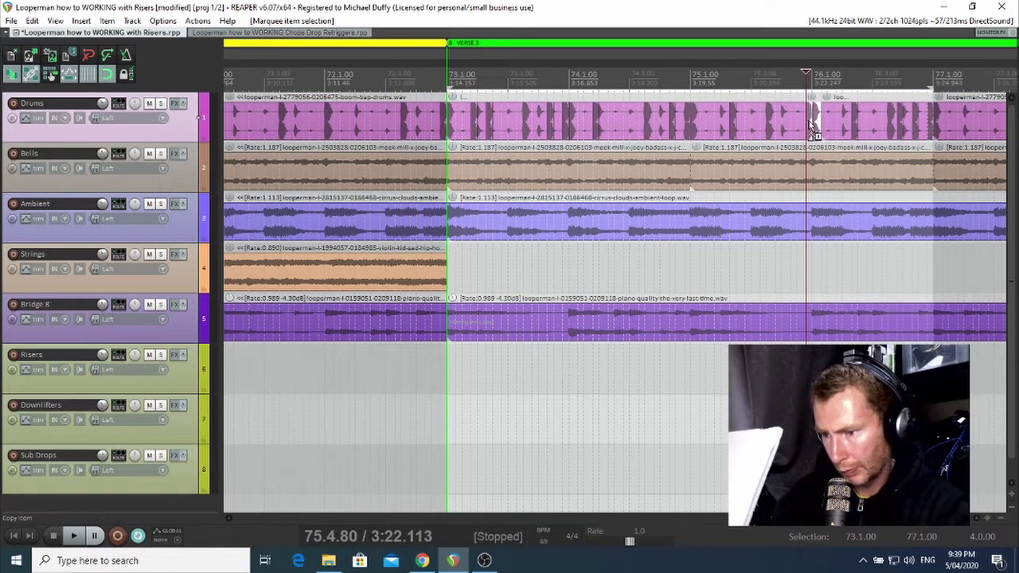
{"action": "left_click_drag", "start_coordinate": [812, 127], "coordinate": [844, 129]}
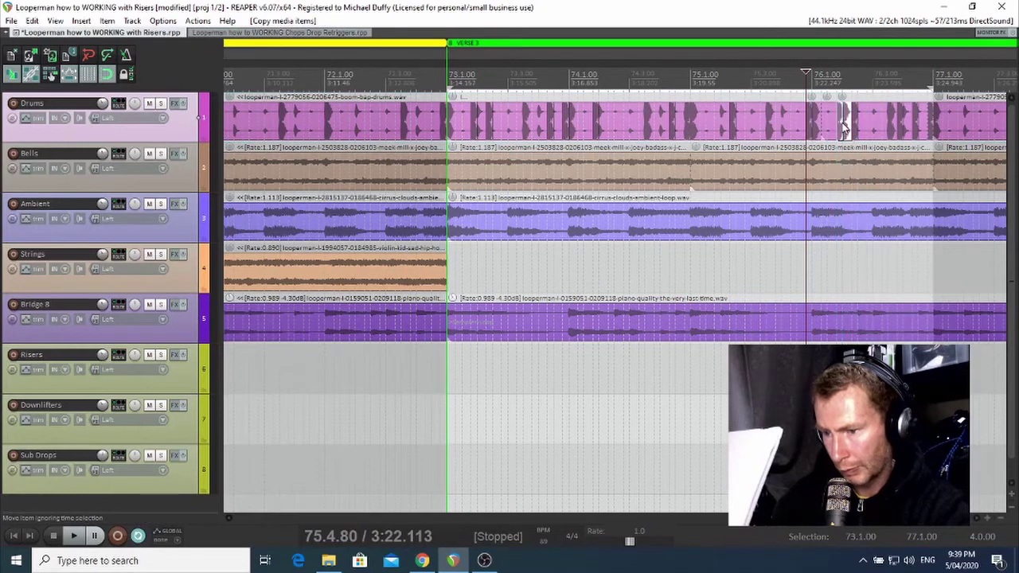
{"action": "left_click", "coordinate": [792, 88]}
{"action": "key", "text": "space"}
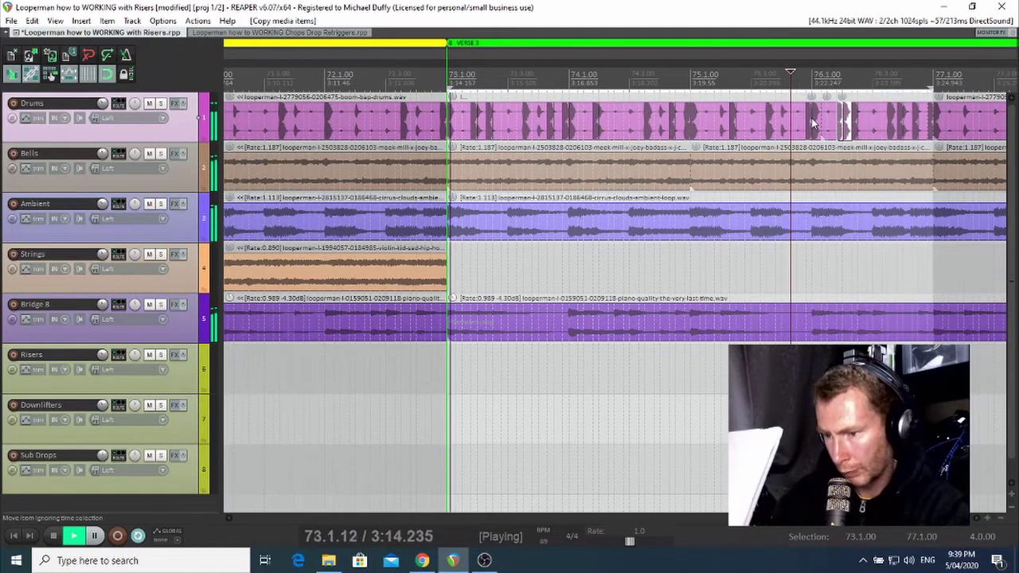
{"action": "key", "text": "space"}
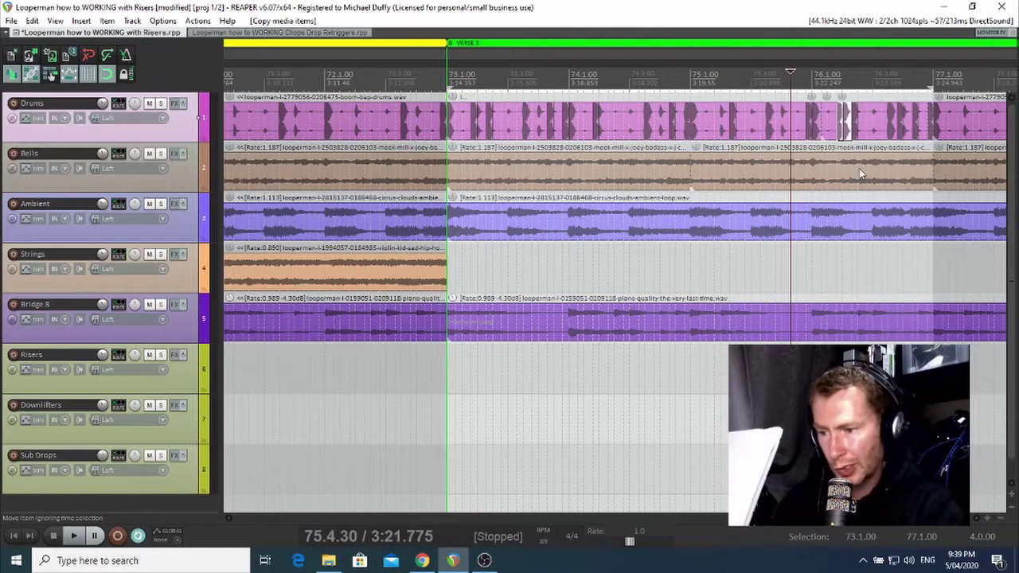
Reverse the two Bells items between 73.1.00 and 77.1.00 as new takes
{"action": "left_click_drag", "start_coordinate": [872, 169], "coordinate": [553, 175]}
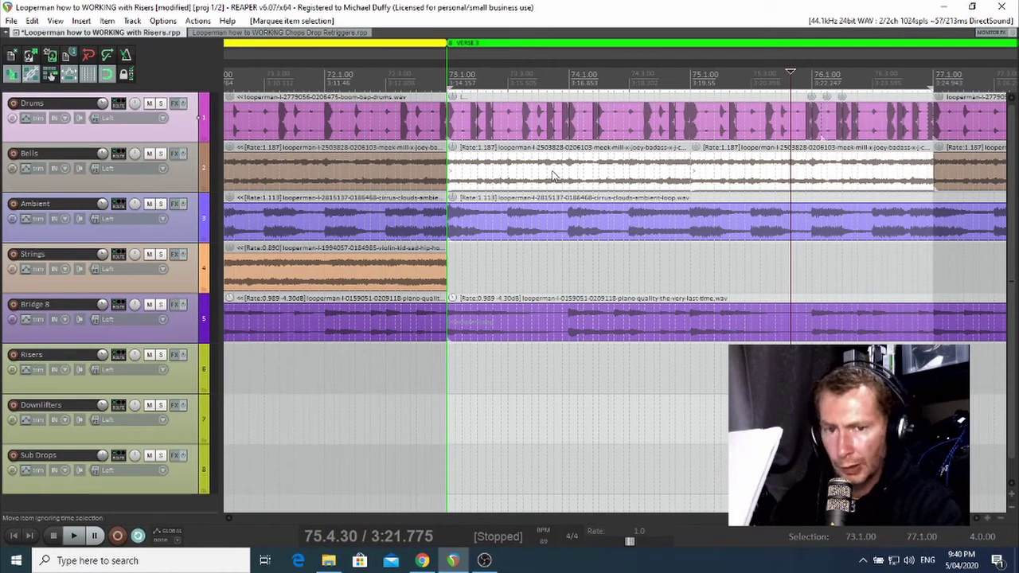
{"action": "right_click", "coordinate": [562, 175]}
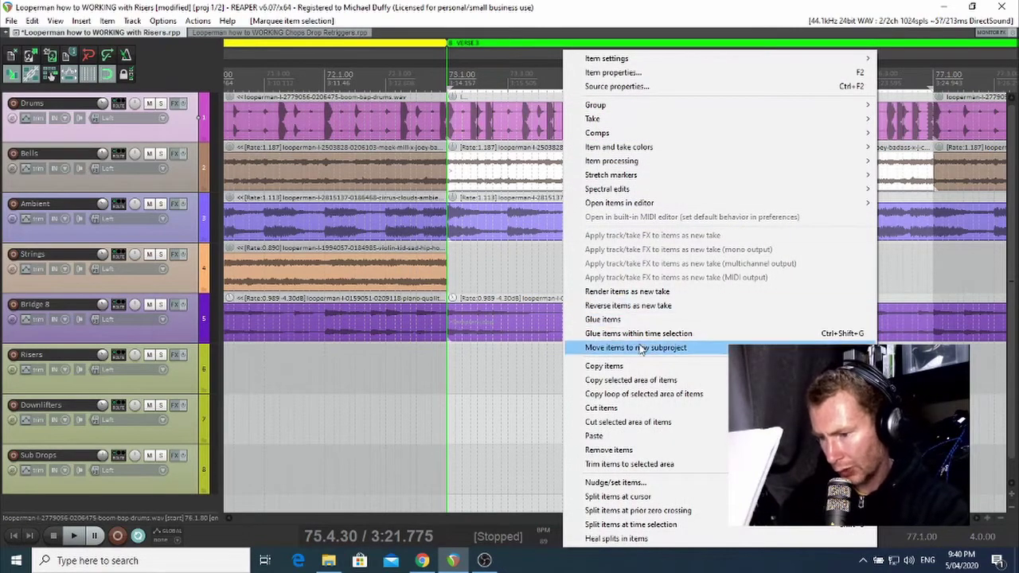
{"action": "left_click", "coordinate": [648, 306]}
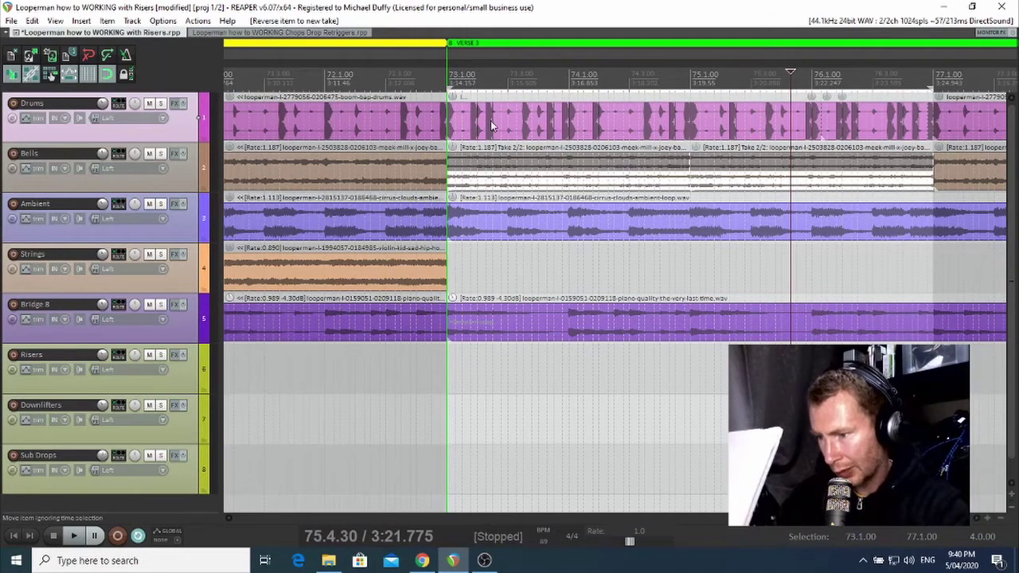
Split the second reversed Bells item at 76.4.00, 76.3.80 and 76.2.50, lining the cuts up with the drum retriggers
{"action": "scroll", "coordinate": [744, 97], "scroll_direction": "up", "scroll_amount": 3}
{"action": "scroll", "coordinate": [744, 96], "scroll_direction": "down", "scroll_amount": 1}
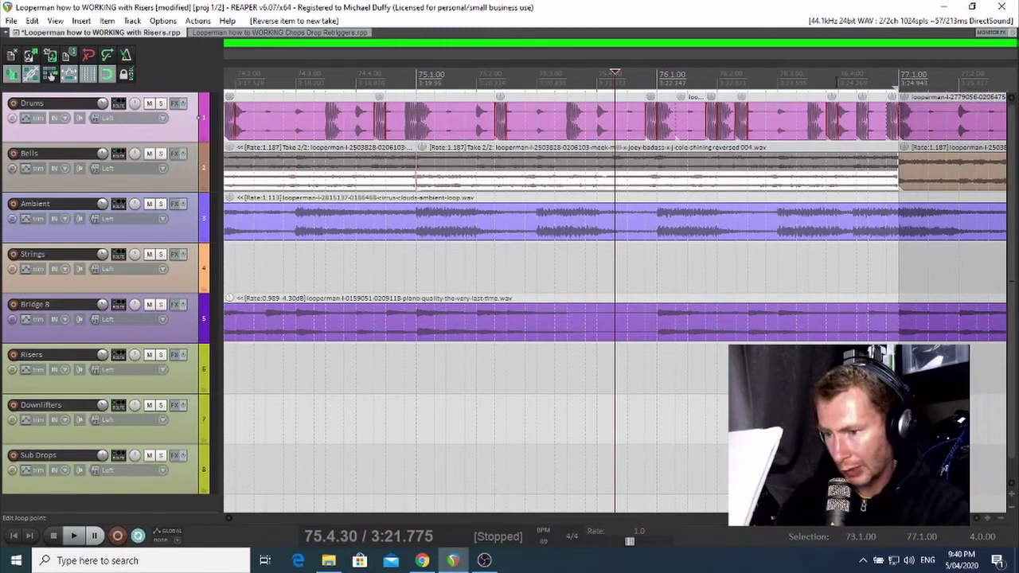
{"action": "left_click", "coordinate": [838, 76]}
{"action": "key", "text": "s"}
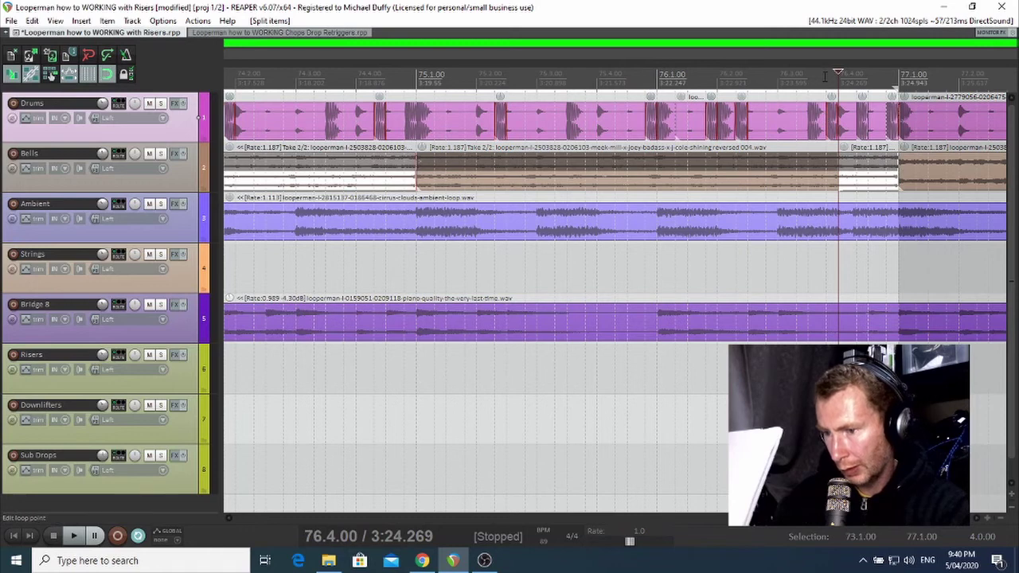
{"action": "left_click", "coordinate": [826, 177]}
{"action": "left_click", "coordinate": [827, 189]}
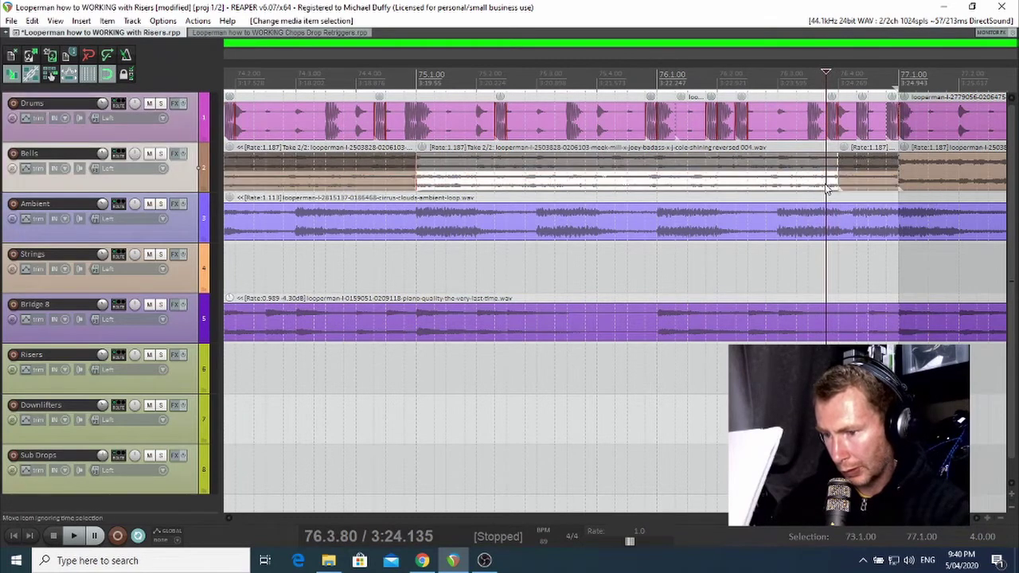
{"action": "left_click", "coordinate": [747, 75]}
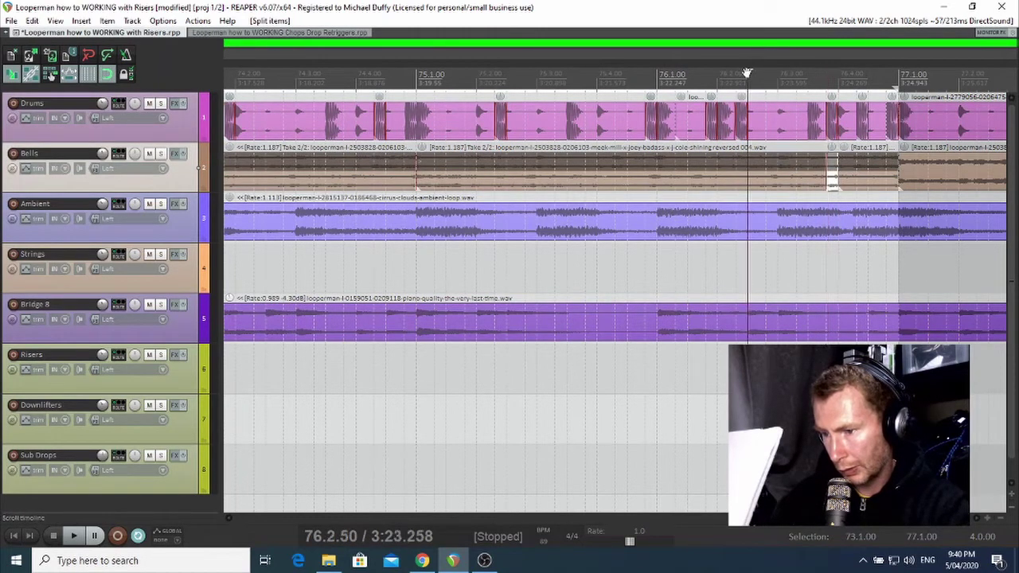
{"action": "left_click", "coordinate": [729, 178]}
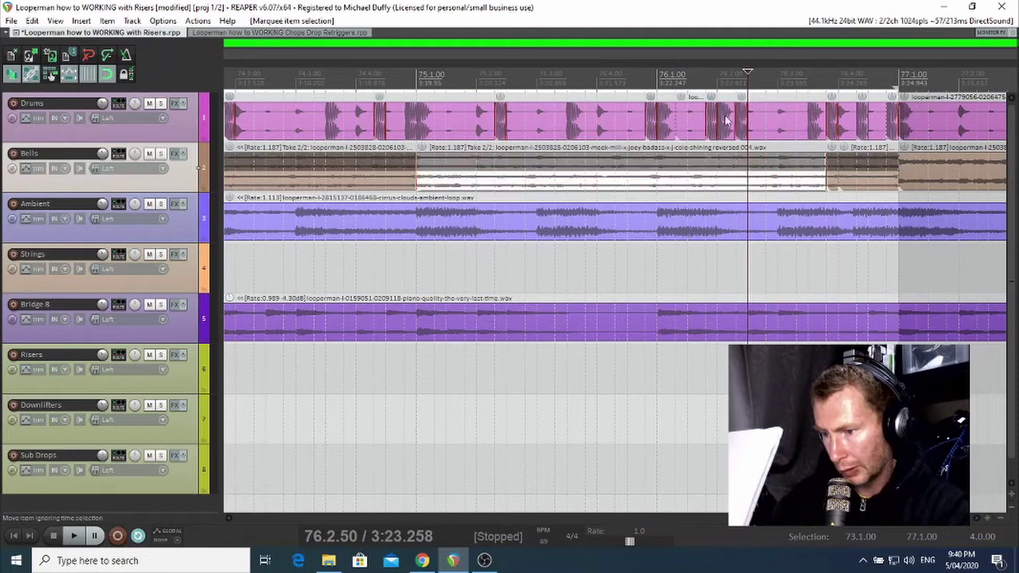
{"action": "key", "text": "s"}
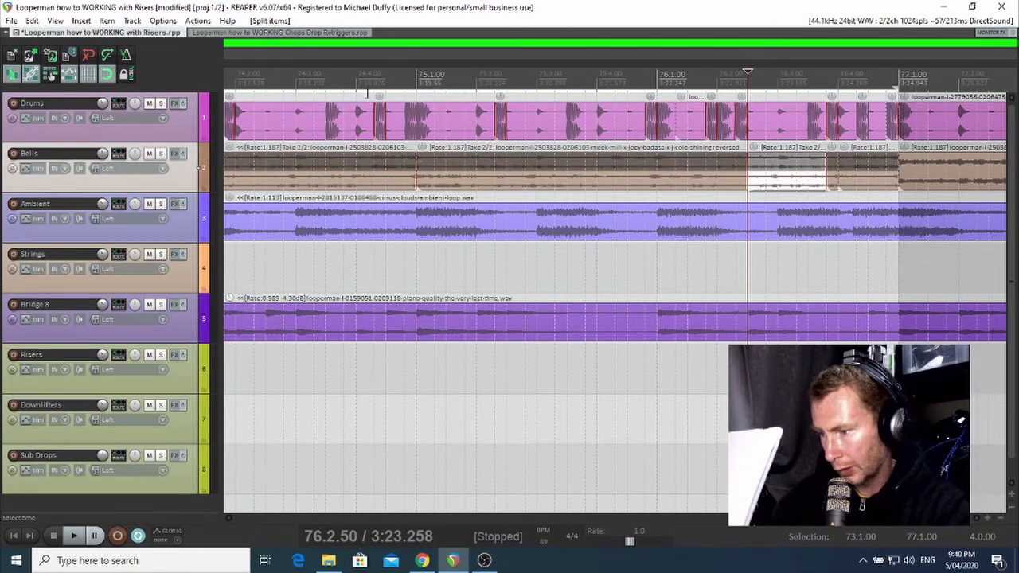
Split the reversed Bells at 75.2.30, 75.2.50 and 75.4.80 to match the Drums slices above
{"action": "left_click_drag", "start_coordinate": [490, 180], "coordinate": [328, 169]}
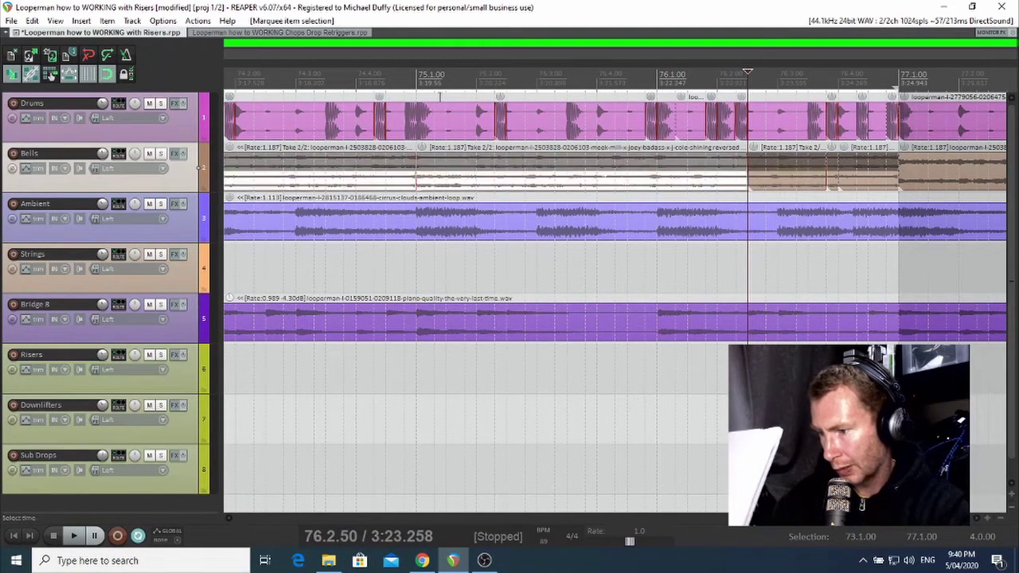
{"action": "left_click", "coordinate": [494, 77]}
{"action": "key", "text": "s"}
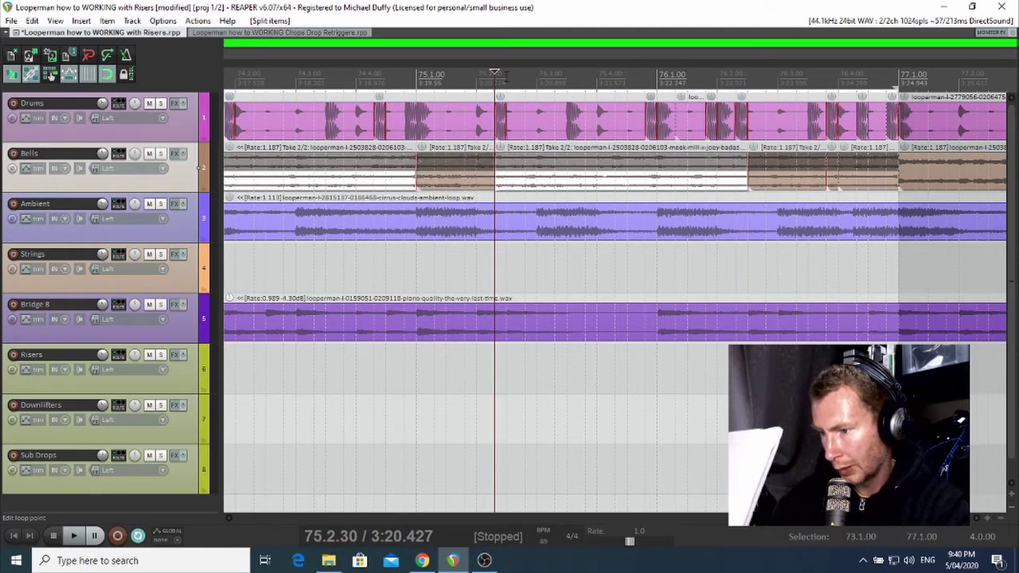
{"action": "left_click", "coordinate": [506, 78]}
{"action": "key", "text": "s"}
{"action": "left_click", "coordinate": [647, 77]}
{"action": "key", "text": "s"}
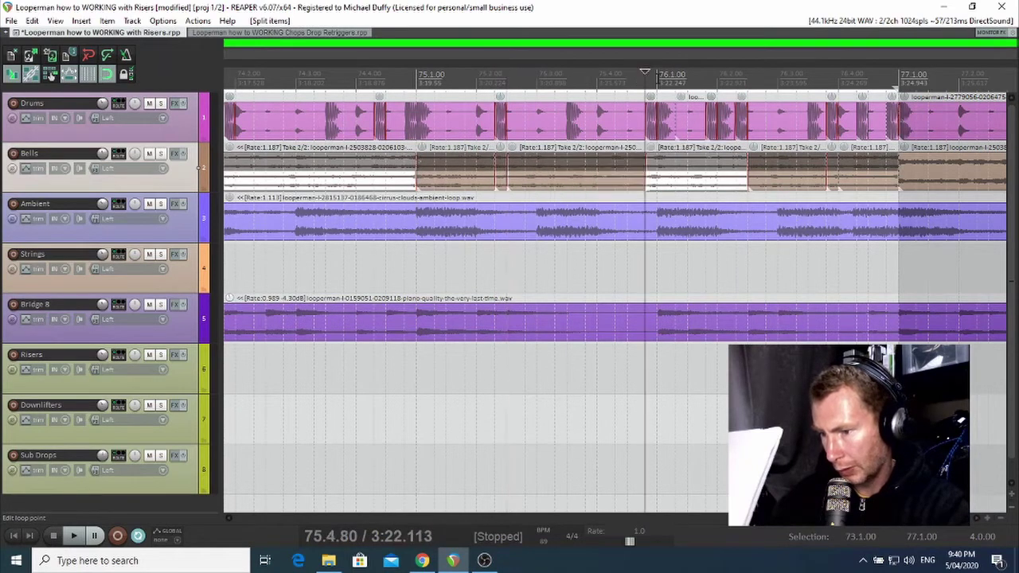
Split the reversed Bells at 76.1.00, 76.1.80, 76.2.00 and 76.2.30, and undo the accidental move of the last Bells slice
{"action": "left_click", "coordinate": [657, 78]}
{"action": "key", "text": "s"}
{"action": "left_click", "coordinate": [704, 77]}
{"action": "key", "text": "s"}
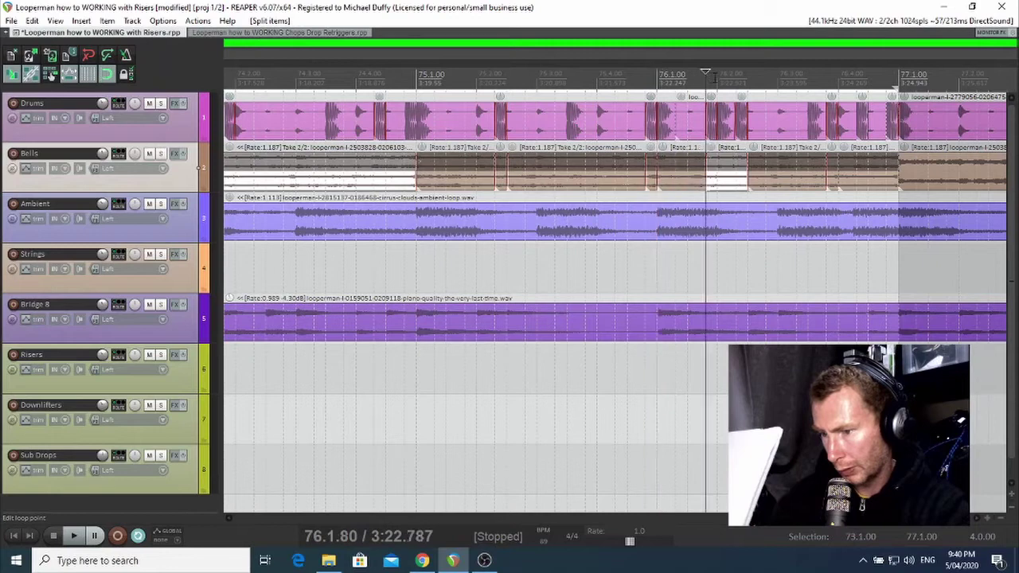
{"action": "left_click", "coordinate": [717, 76]}
{"action": "key", "text": "s"}
{"action": "left_click", "coordinate": [735, 77]}
{"action": "key", "text": "s"}
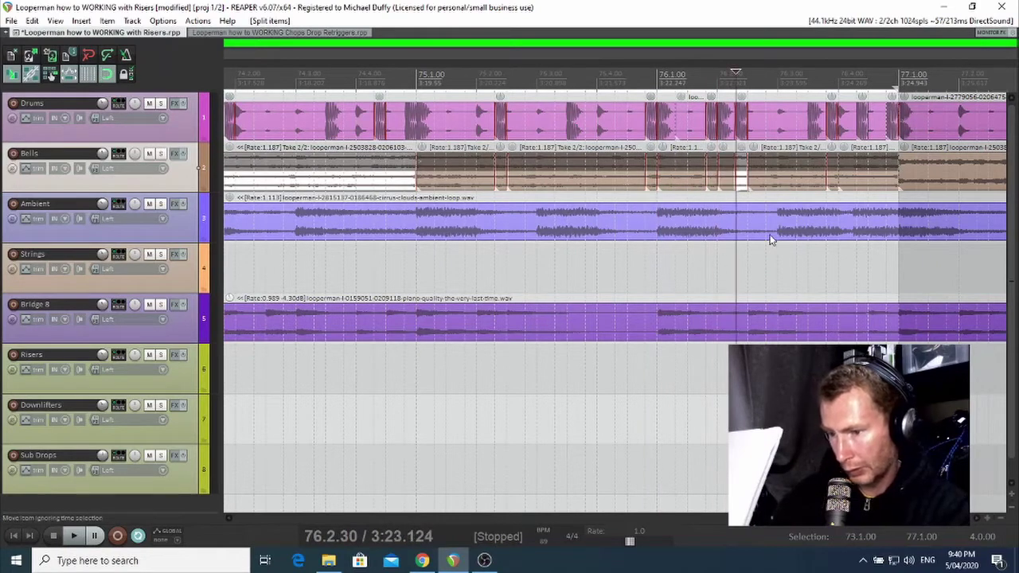
{"action": "left_click_drag", "start_coordinate": [859, 178], "coordinate": [817, 178]}
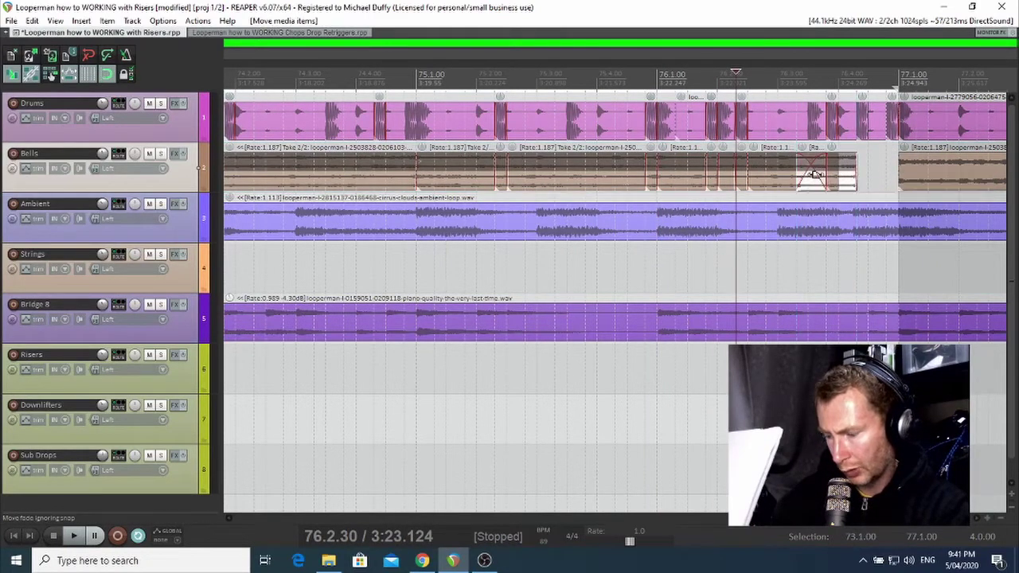
{"action": "key", "text": "ctrl+z"}
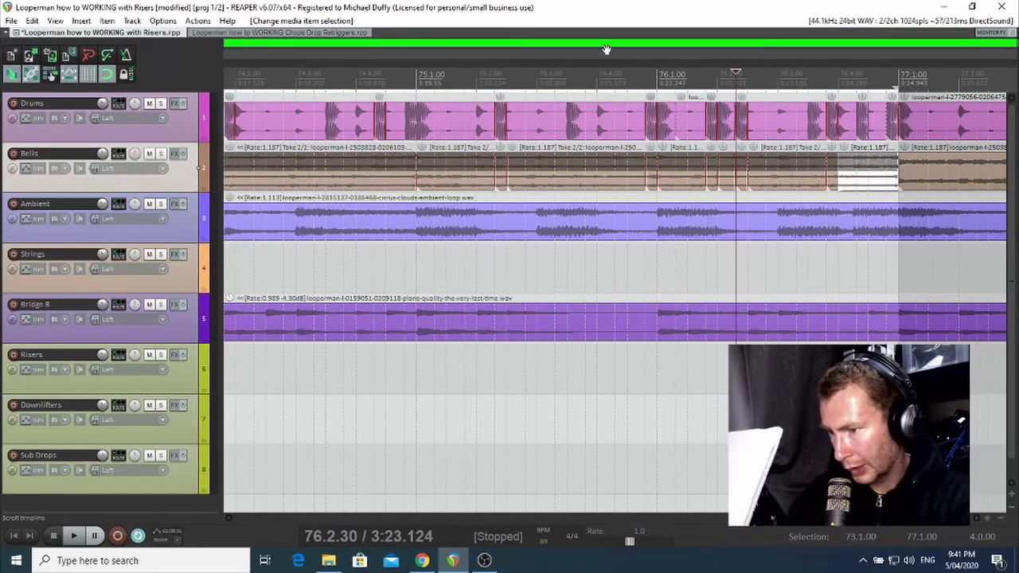
Split the first reversed Bells item of Verse 3 at 73.2.00, 73.2.30 and 73.2.50
{"action": "left_click_drag", "start_coordinate": [606, 66], "coordinate": [868, 64]}
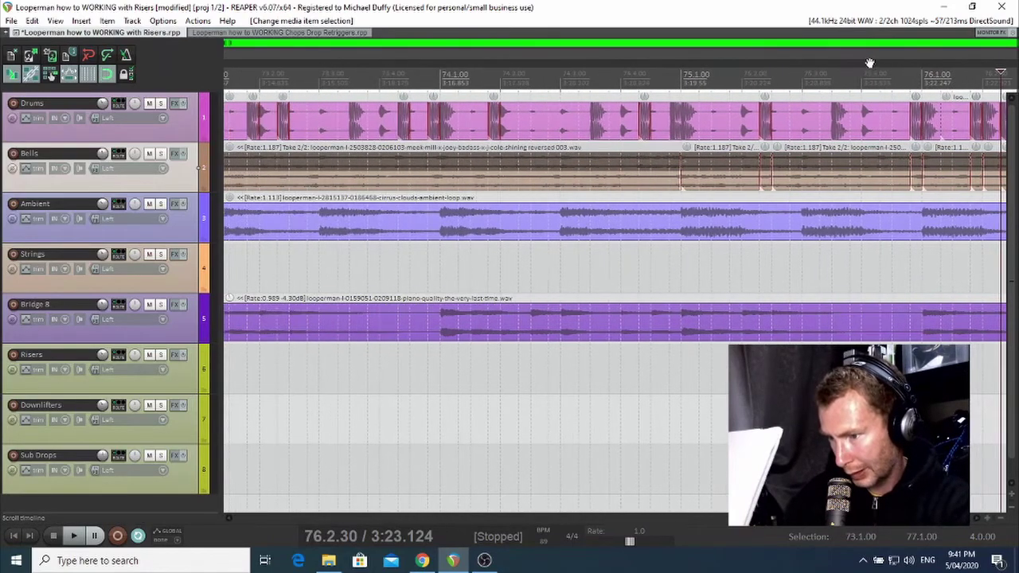
{"action": "left_click", "coordinate": [485, 182]}
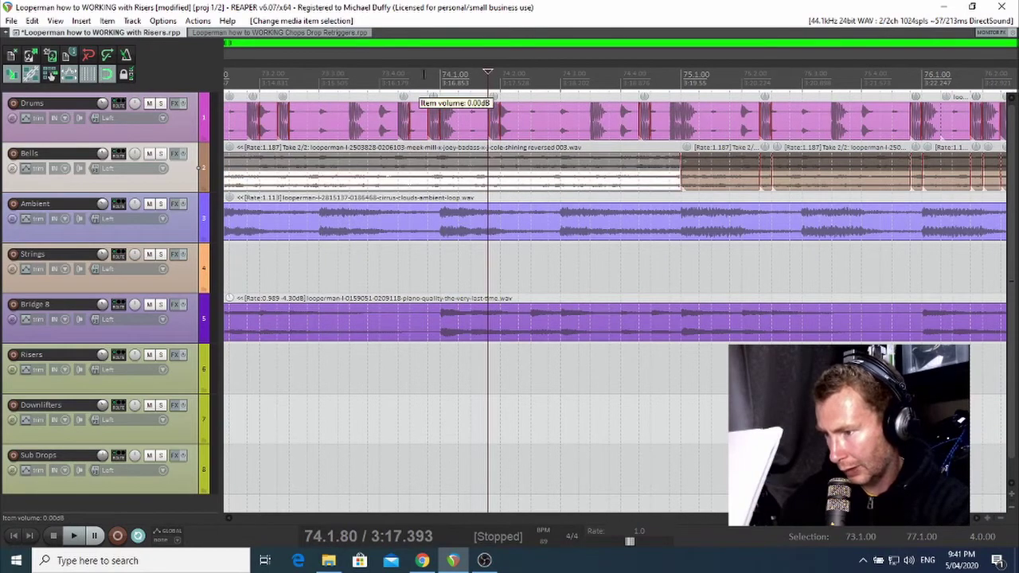
{"action": "left_click_drag", "start_coordinate": [417, 64], "coordinate": [770, 61]}
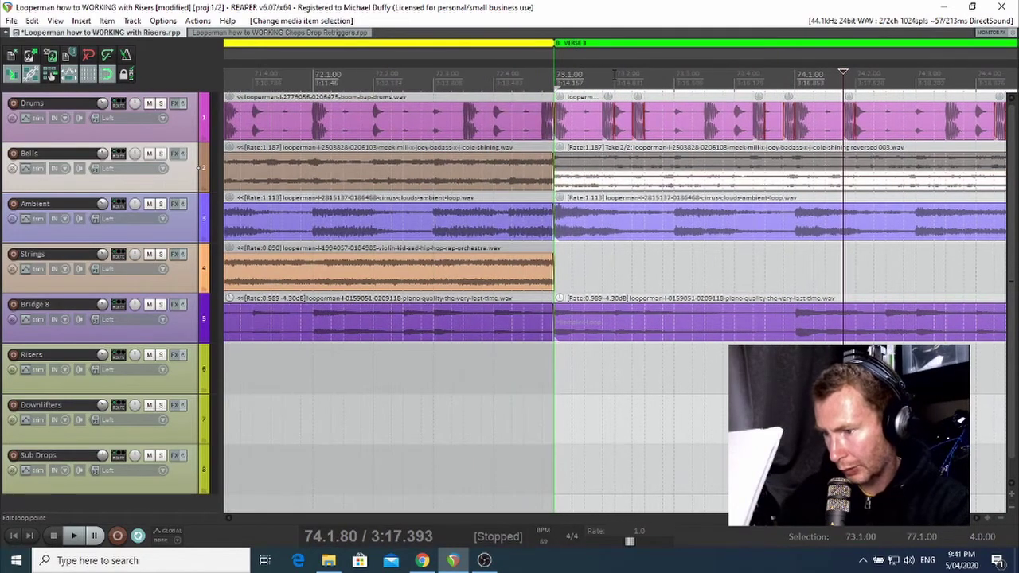
{"action": "left_click", "coordinate": [614, 74]}
{"action": "key", "text": "s"}
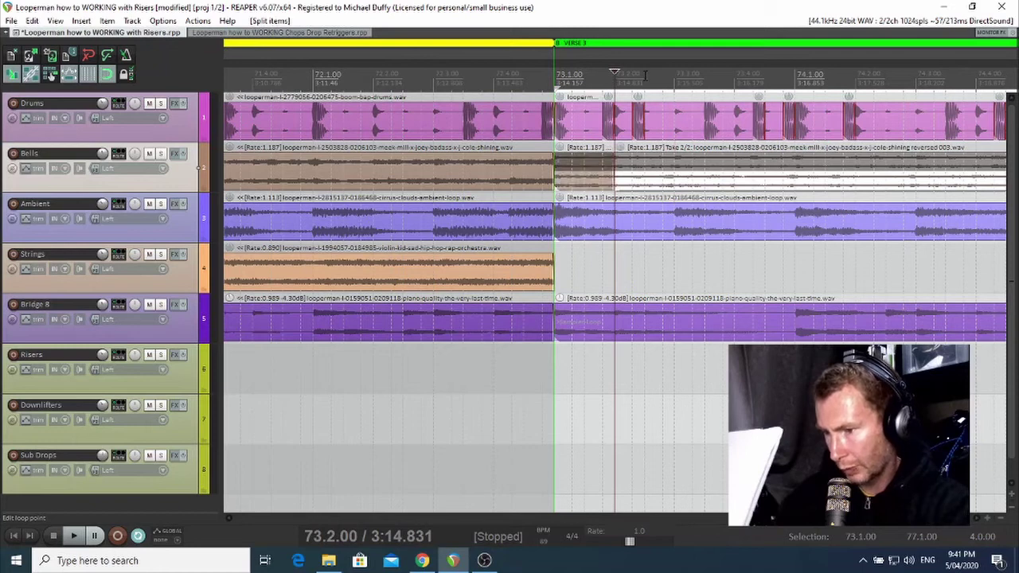
{"action": "left_click", "coordinate": [632, 74]}
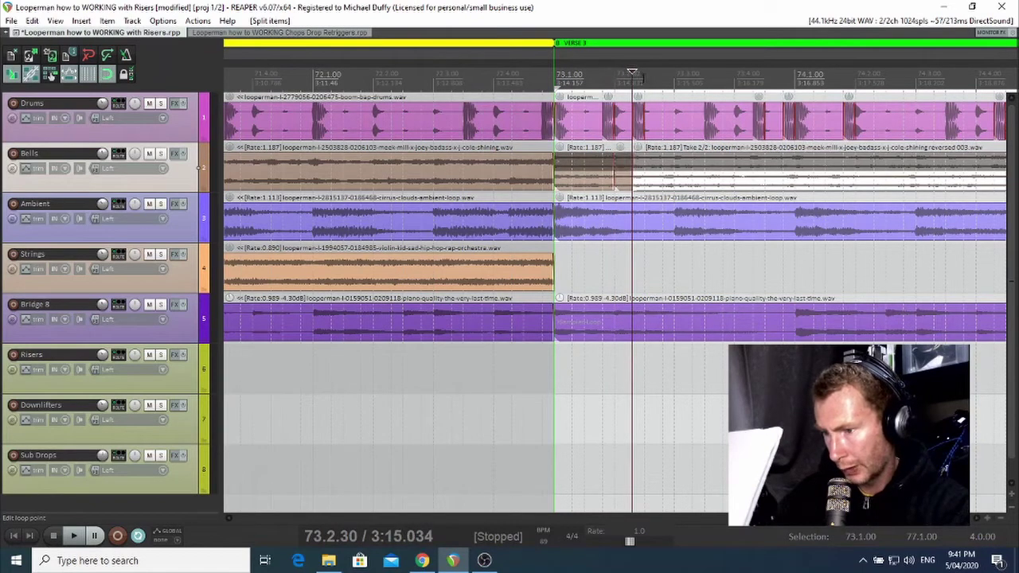
{"action": "left_click", "coordinate": [644, 75]}
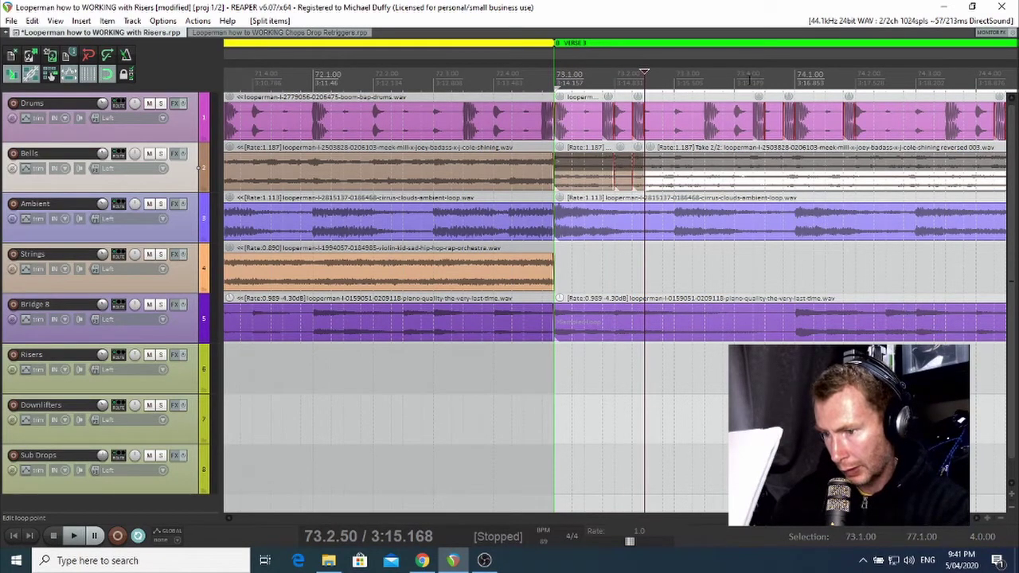
Split the first reversed Bells item further at 73.4.30, 73.4.50, 73.4.80, 74.1.00, 74.1.80 and 74.2.00
{"action": "left_click", "coordinate": [752, 76]}
{"action": "key", "text": "s"}
{"action": "left_click", "coordinate": [766, 76]}
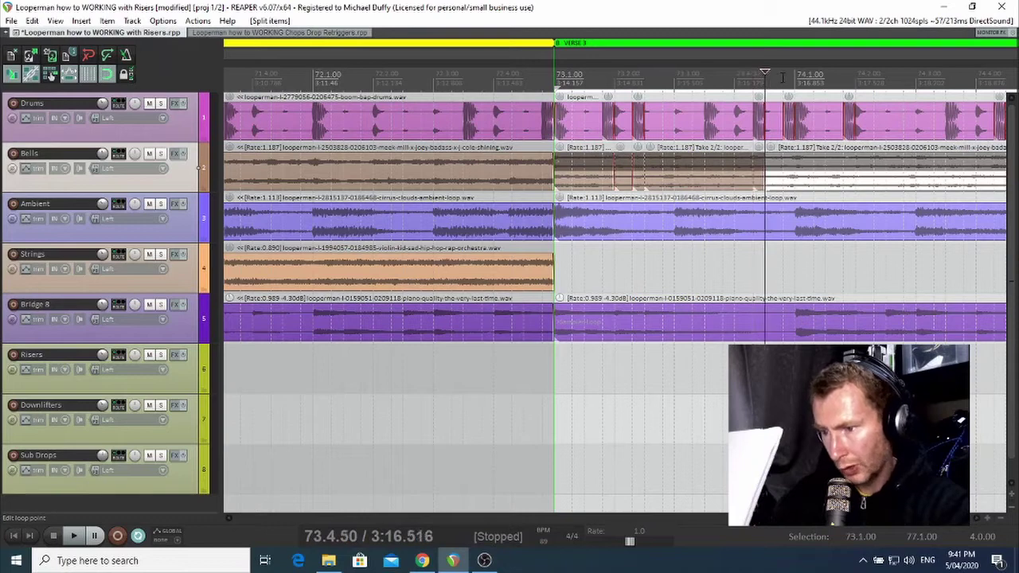
{"action": "left_click", "coordinate": [783, 76]}
{"action": "left_click", "coordinate": [795, 76]}
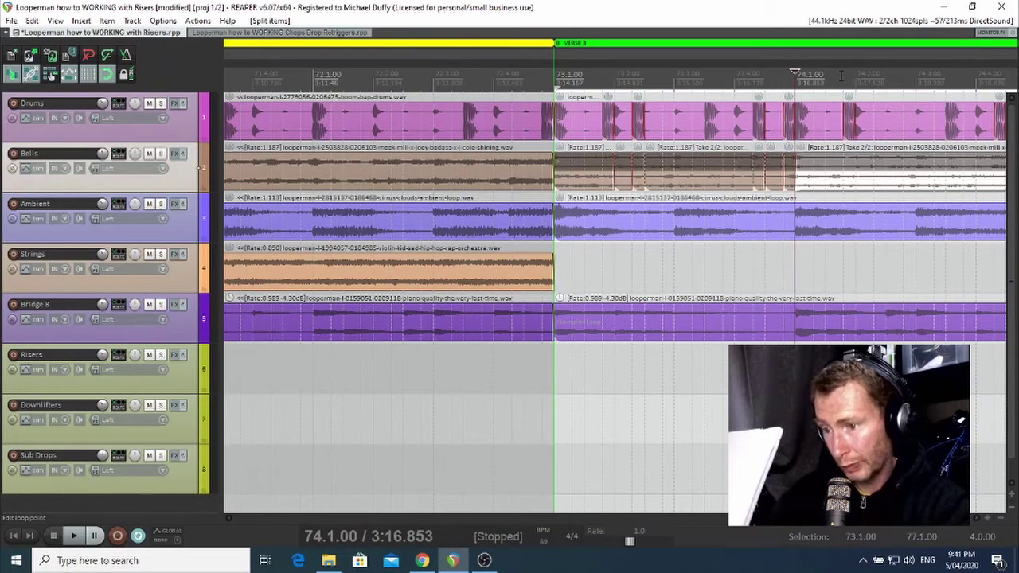
{"action": "left_click", "coordinate": [844, 75]}
{"action": "left_click", "coordinate": [856, 75]}
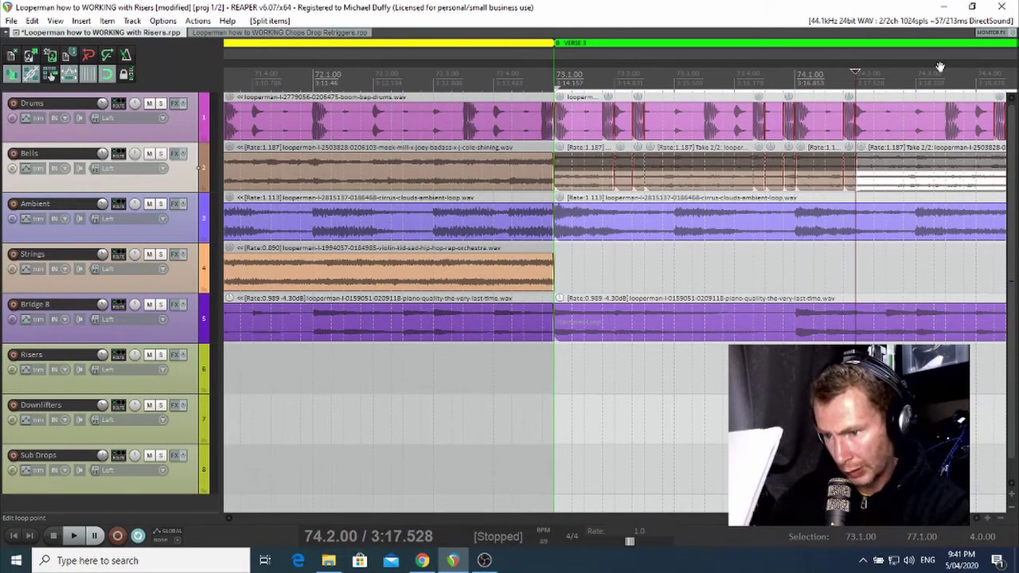
{"action": "scroll", "coordinate": [940, 67], "scroll_direction": "right", "scroll_amount": 5}
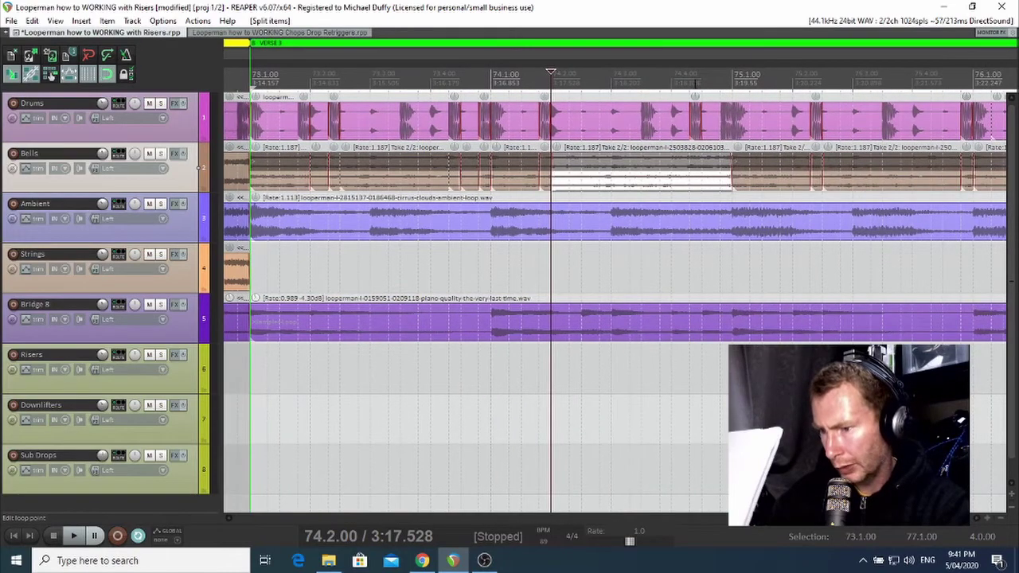
Split the reversed Bells item in bar 74 at 74.4.30 and 74.4.50
{"action": "left_click", "coordinate": [690, 75]}
{"action": "left_click", "coordinate": [701, 76]}
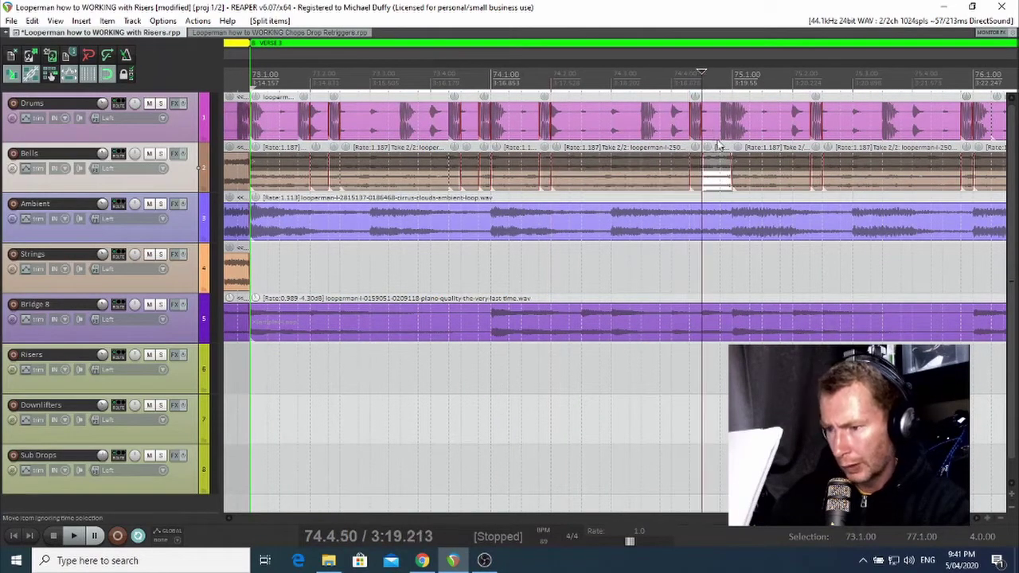
Switch the Bells slices starting at 76.3.80, 76.2.30, 76.1.80 and 75.4.80 to take 1
{"action": "scroll", "coordinate": [766, 193], "scroll_direction": "down", "scroll_amount": 3}
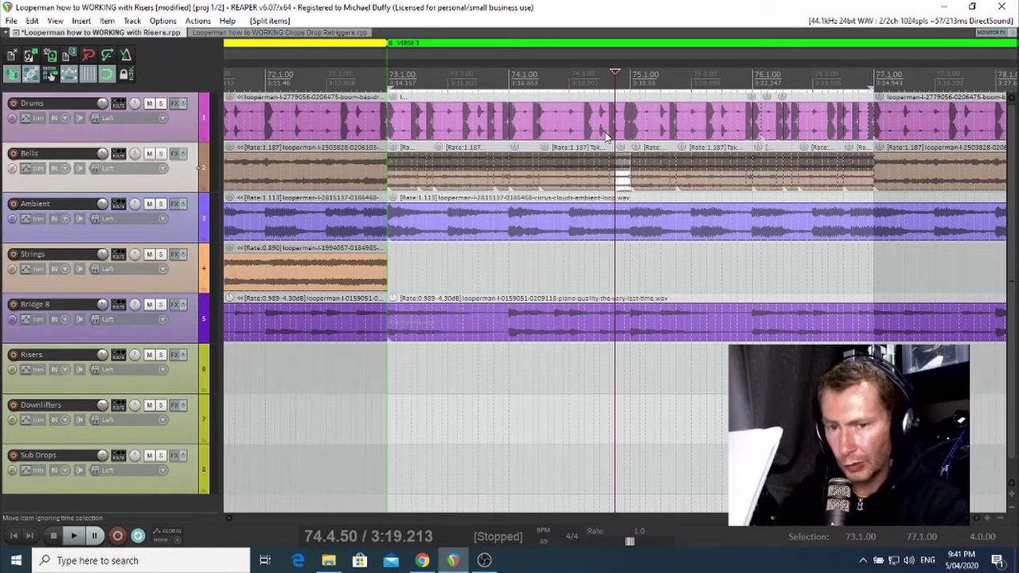
{"action": "left_click", "coordinate": [865, 189]}
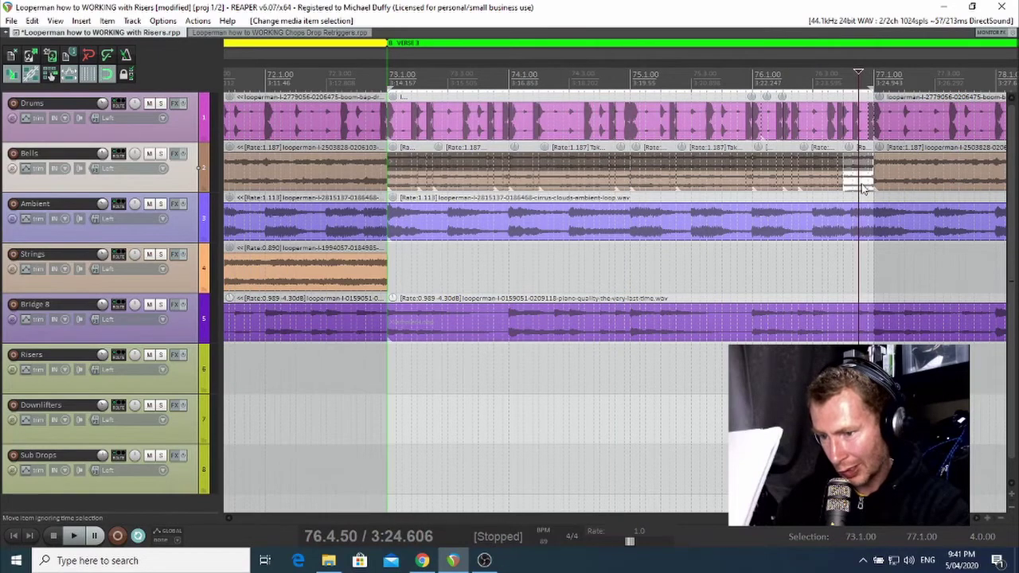
{"action": "scroll", "coordinate": [861, 189], "scroll_direction": "up", "scroll_amount": 4}
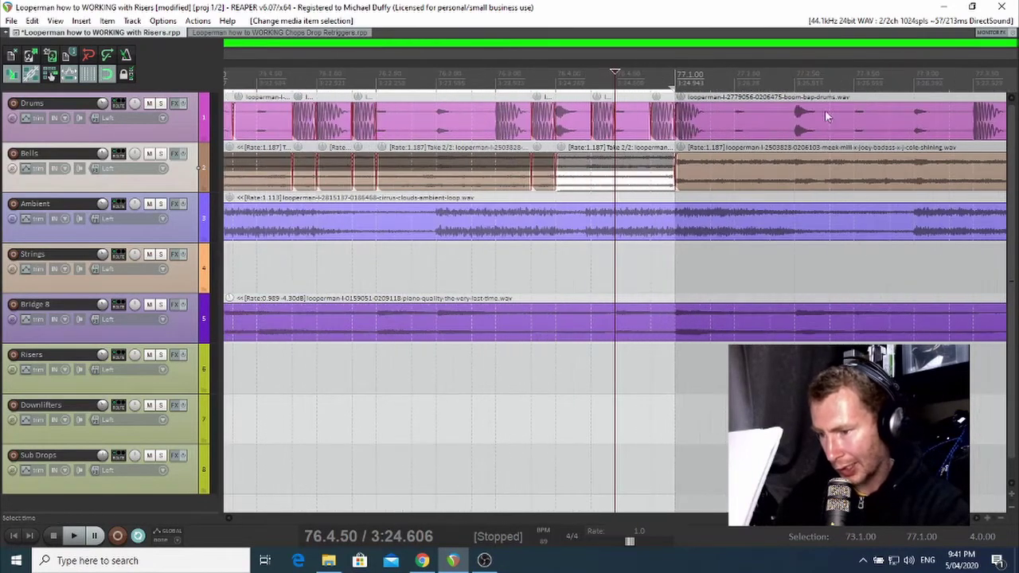
{"action": "left_click", "coordinate": [548, 170]}
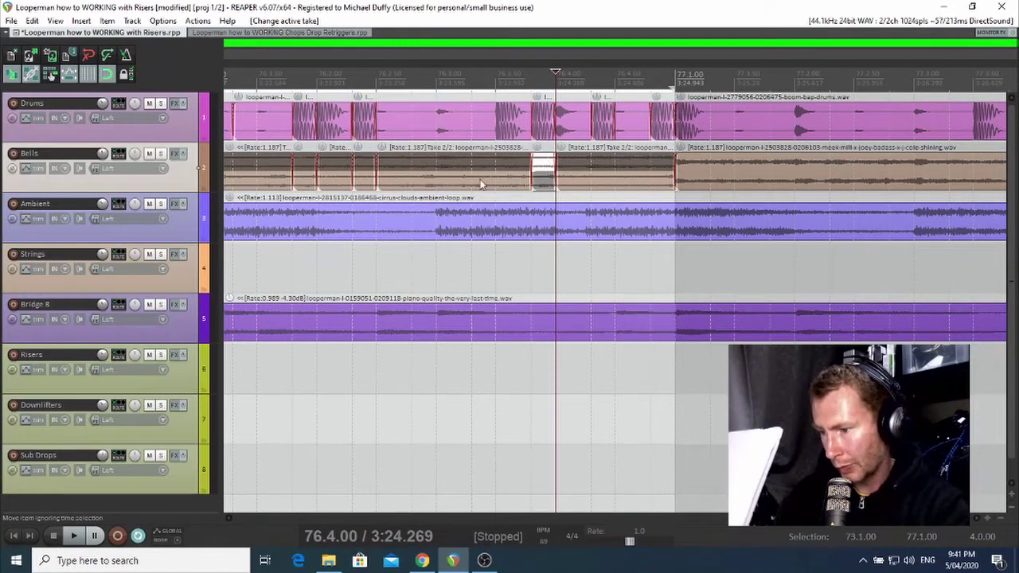
{"action": "left_click", "coordinate": [365, 164]}
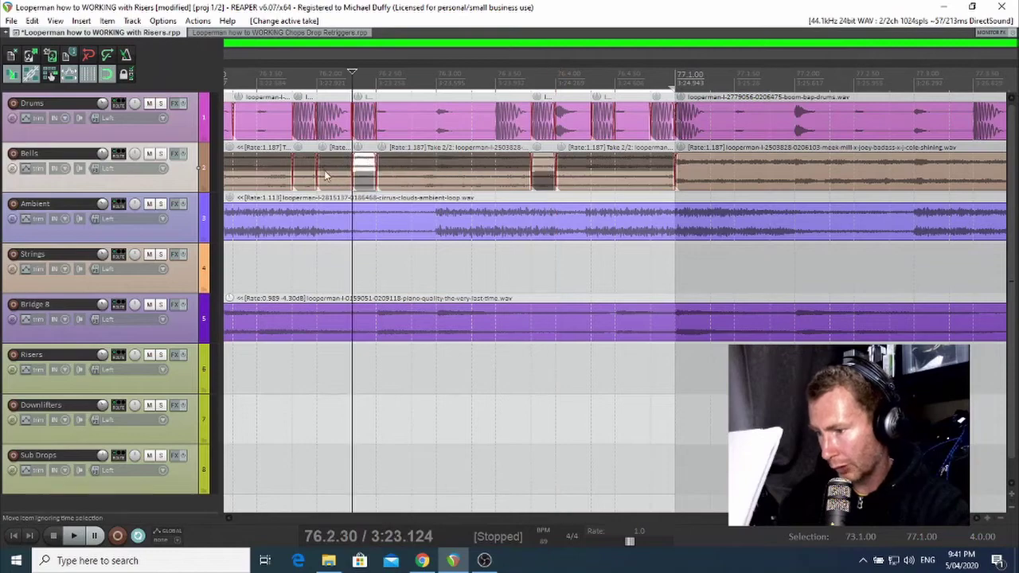
{"action": "left_click", "coordinate": [308, 167]}
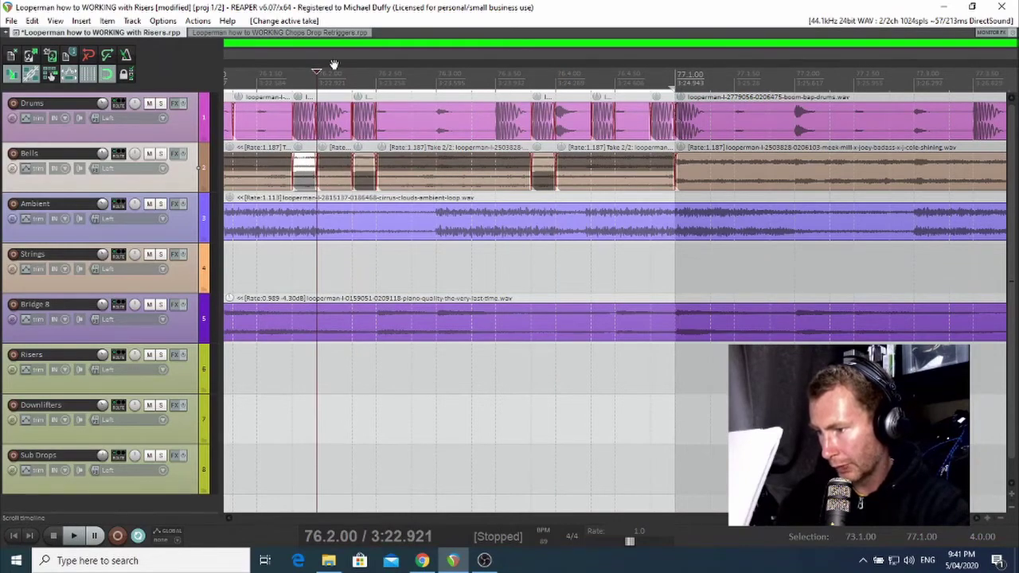
{"action": "left_click_drag", "start_coordinate": [335, 62], "coordinate": [741, 64]}
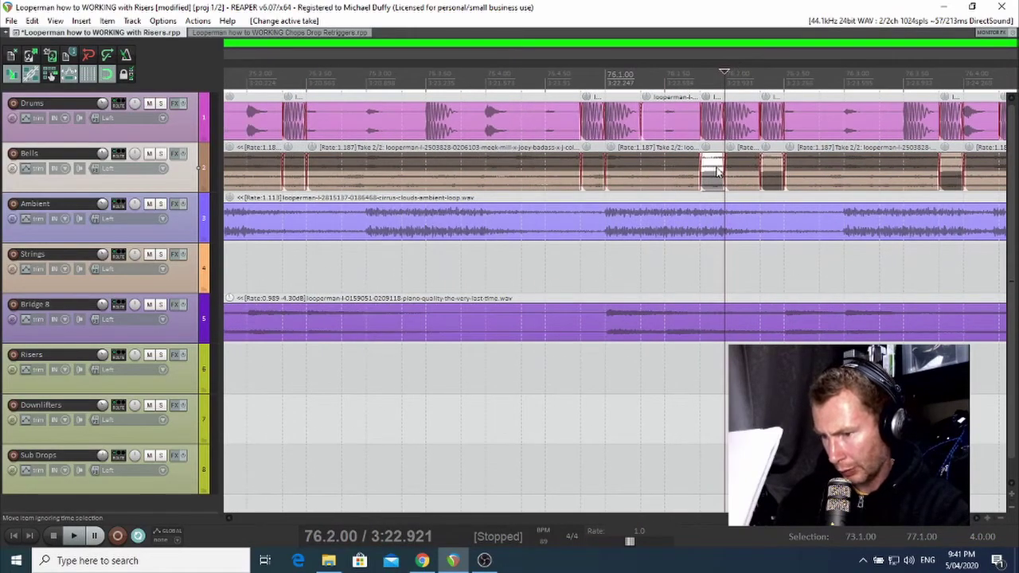
{"action": "left_click", "coordinate": [597, 169]}
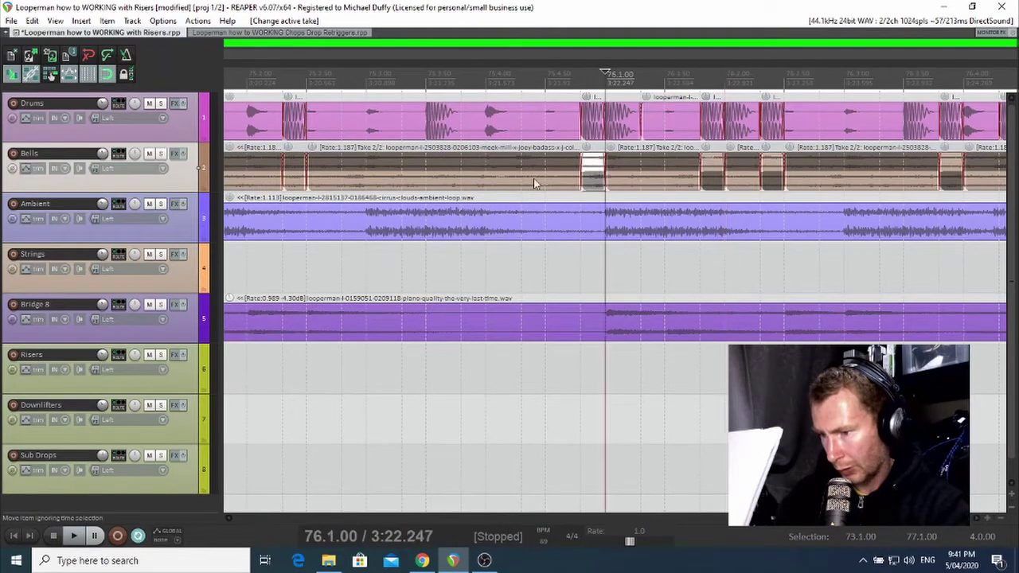
Switch the Bells slices starting at 75.2.30, 74.4.50 and 74.2.00 to take 1
{"action": "left_click_drag", "start_coordinate": [440, 64], "coordinate": [774, 64]}
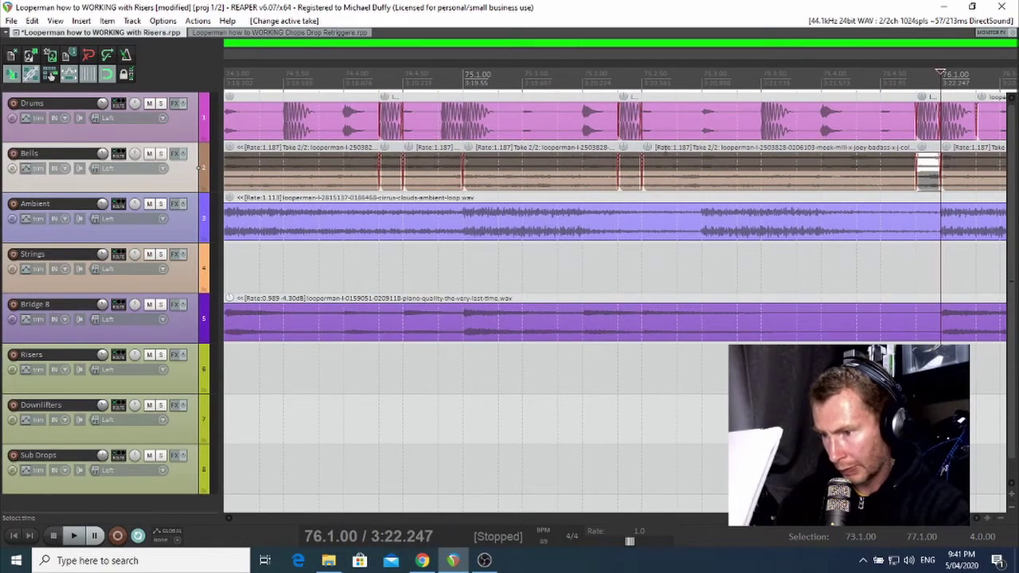
{"action": "left_click", "coordinate": [632, 165]}
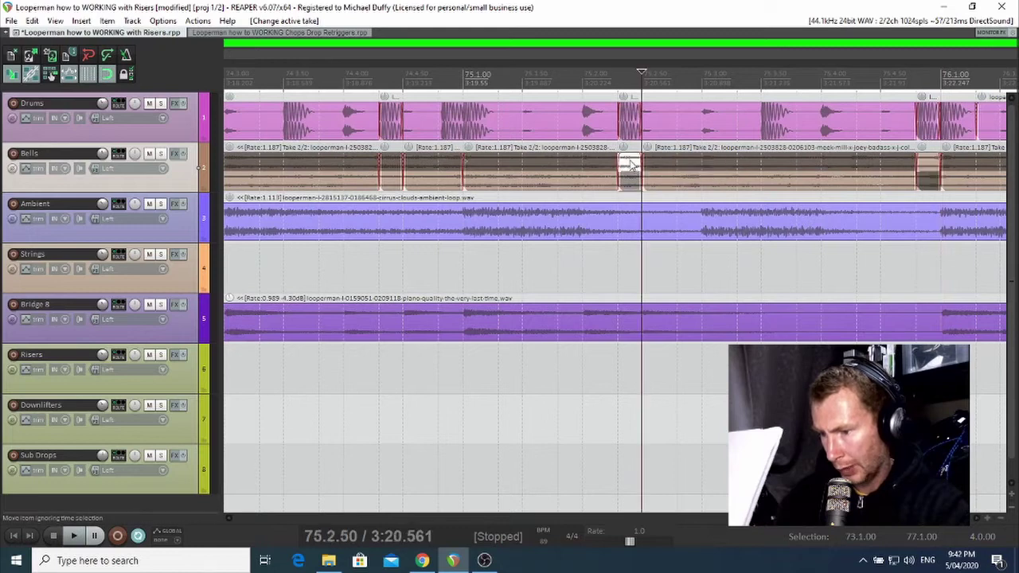
{"action": "left_click", "coordinate": [440, 167]}
{"action": "left_click", "coordinate": [396, 185]}
{"action": "left_click", "coordinate": [355, 173]}
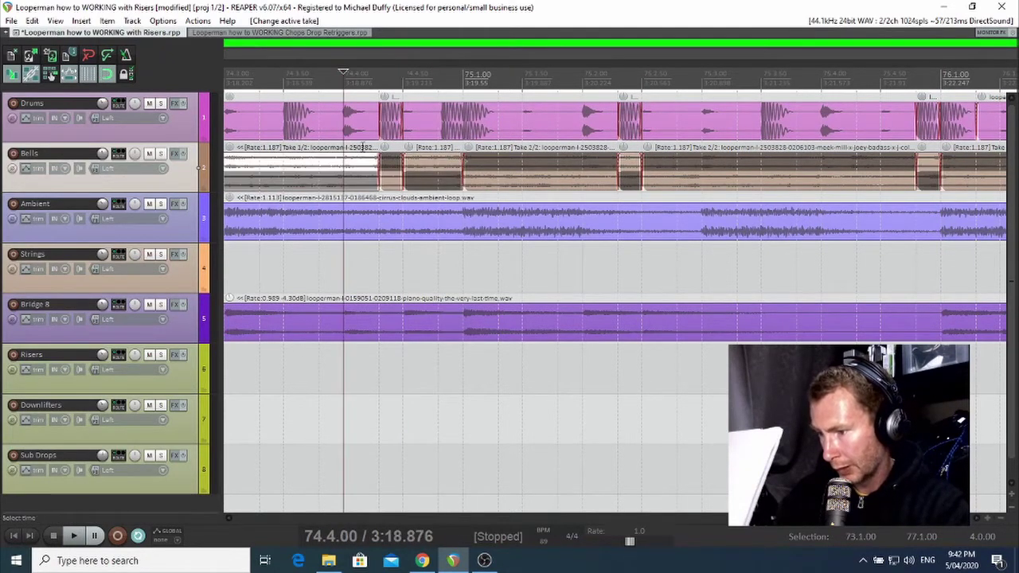
Switch the Bells slices starting at 74.1.00, 73.4.50, 73.2.50 and 73.2.00 to take 1
{"action": "left_click_drag", "start_coordinate": [400, 61], "coordinate": [635, 176]}
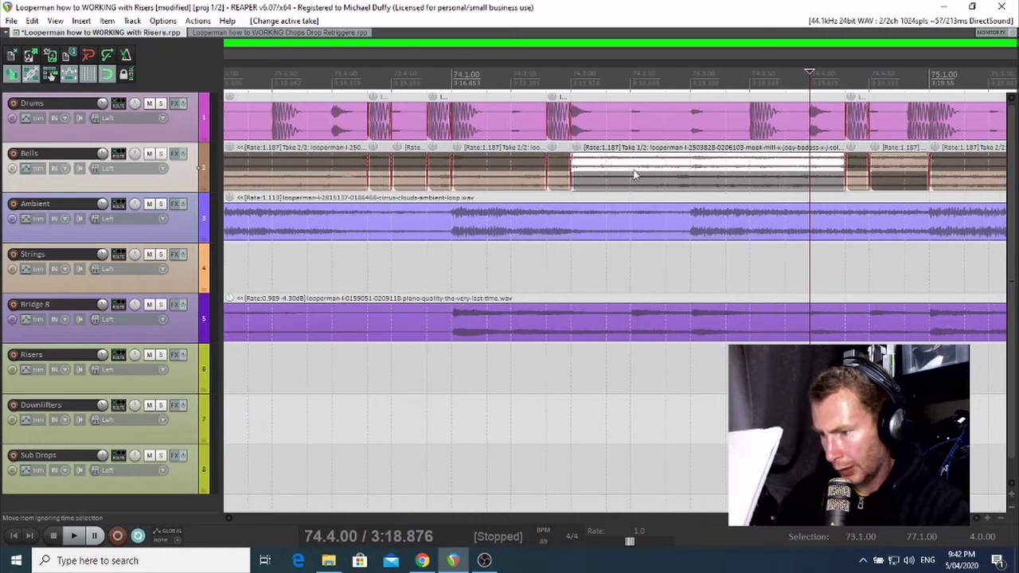
{"action": "left_click", "coordinate": [508, 169]}
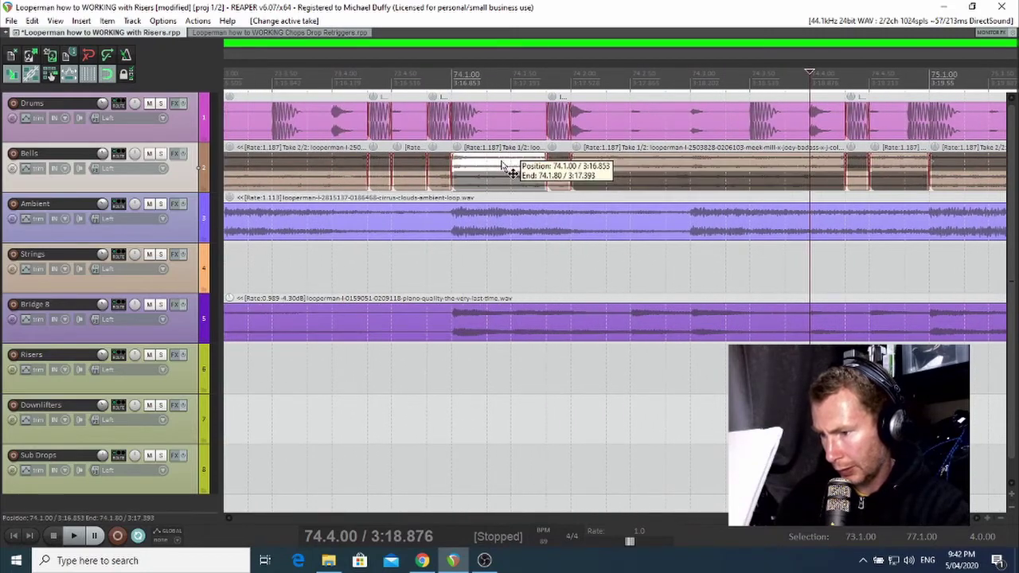
{"action": "left_click", "coordinate": [408, 166]}
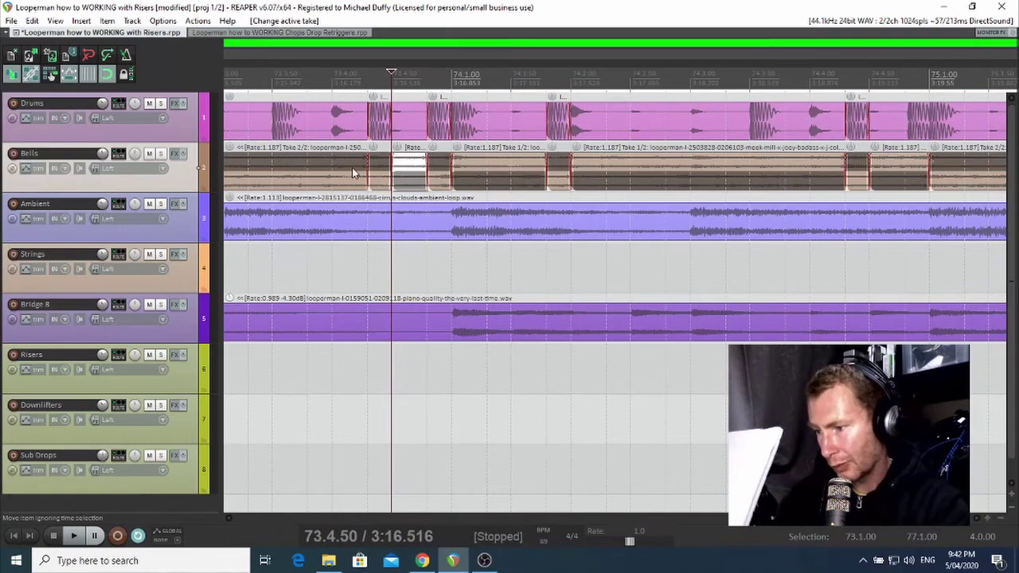
{"action": "left_click_drag", "start_coordinate": [353, 65], "coordinate": [700, 66]}
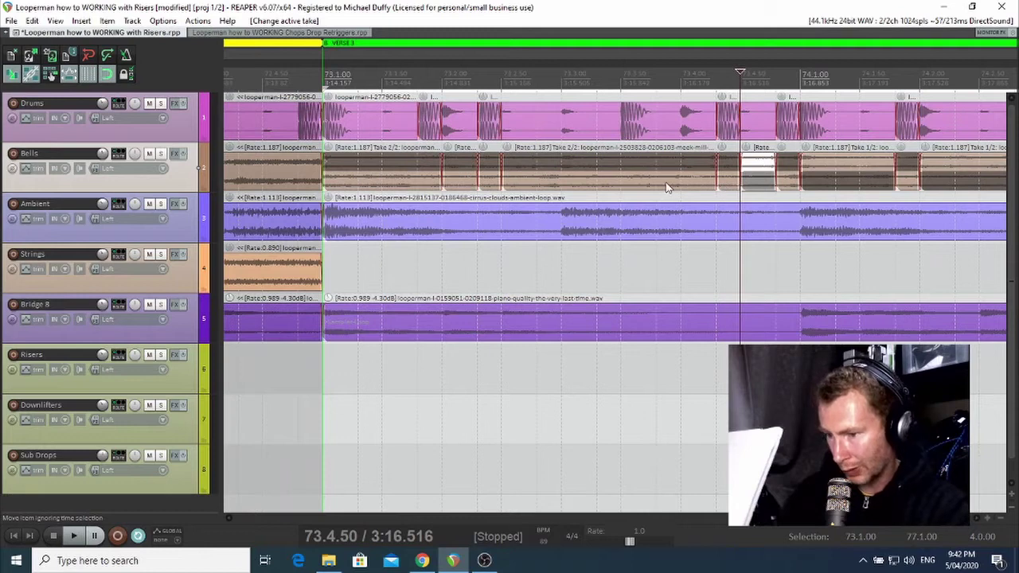
{"action": "left_click", "coordinate": [674, 170]}
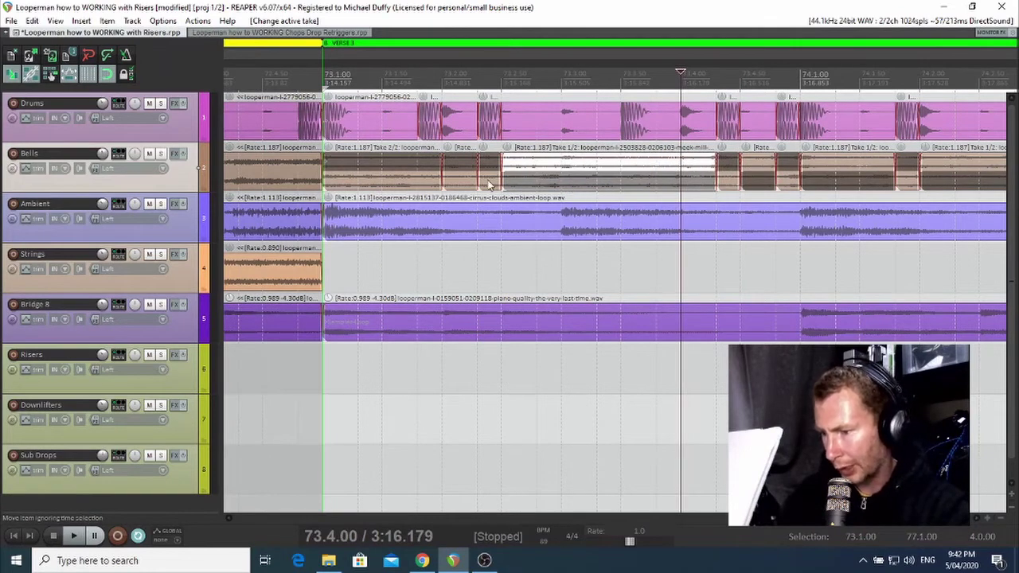
{"action": "left_click", "coordinate": [457, 169]}
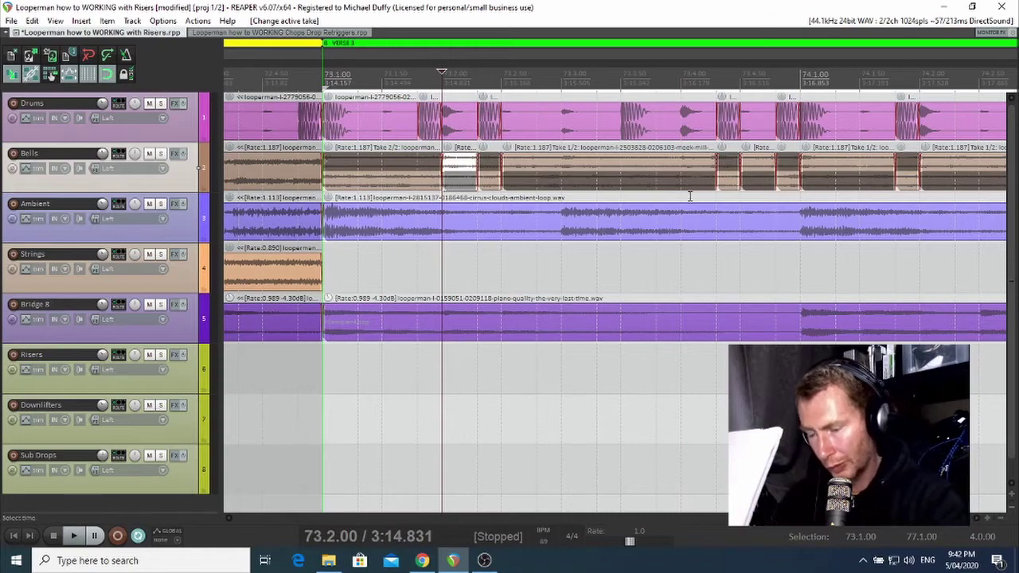
Play Verse 3 from 73.1.00 to hear the alternating Bells takes with the drum retriggers, and stop playback
{"action": "scroll", "coordinate": [690, 190], "scroll_direction": "down", "scroll_amount": 6}
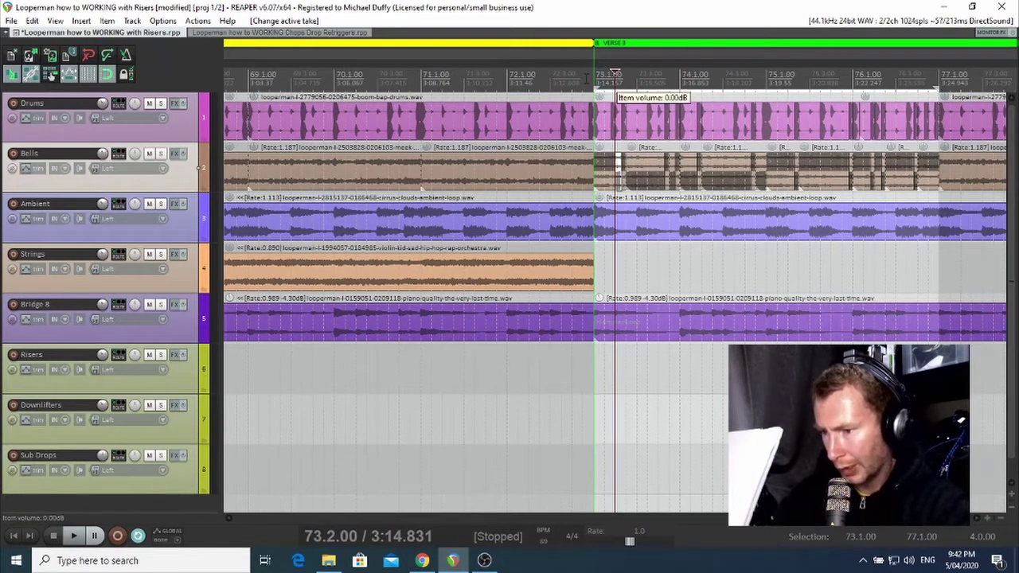
{"action": "left_click", "coordinate": [594, 74]}
{"action": "key", "text": "space"}
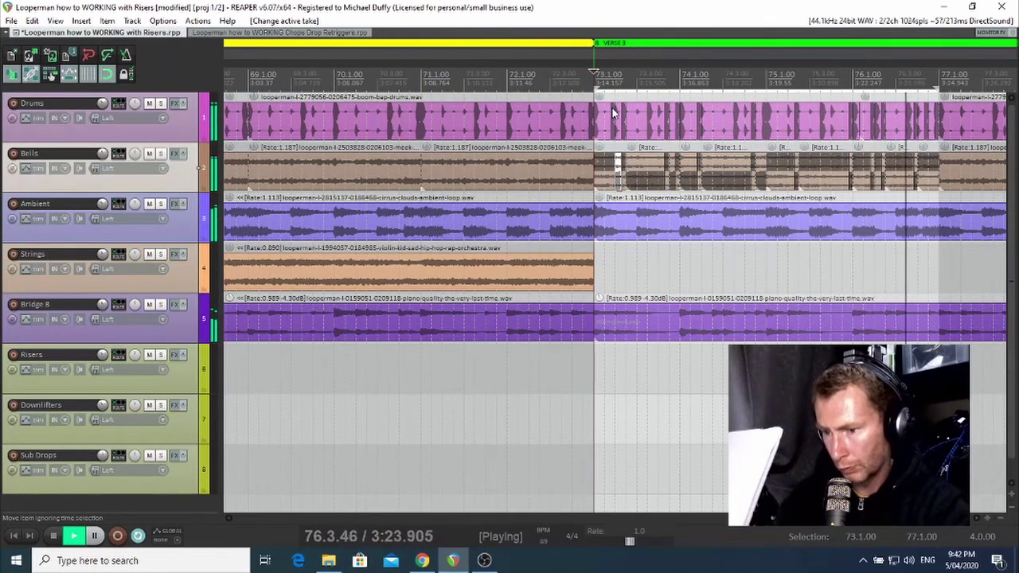
{"action": "key", "text": "space"}
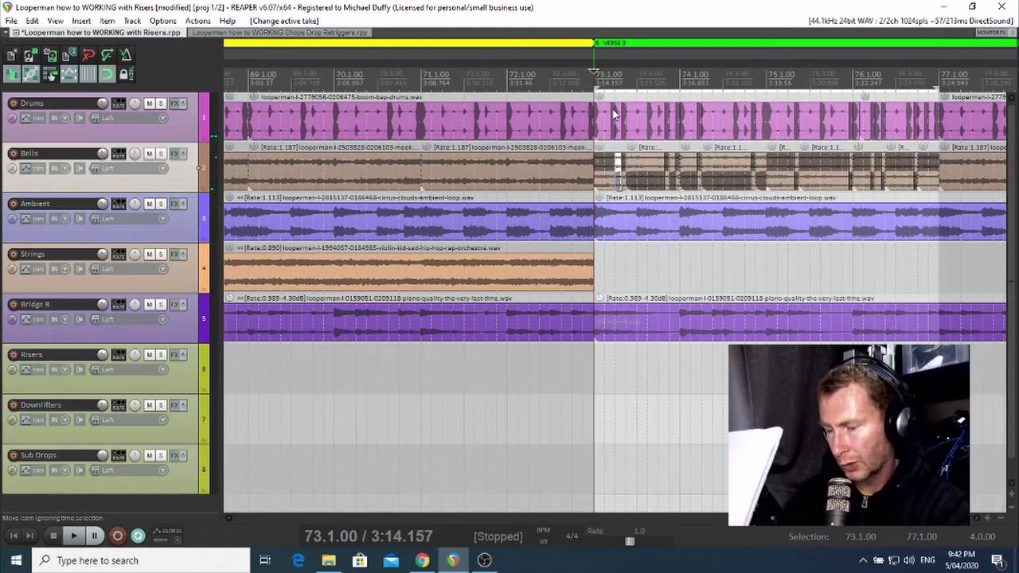